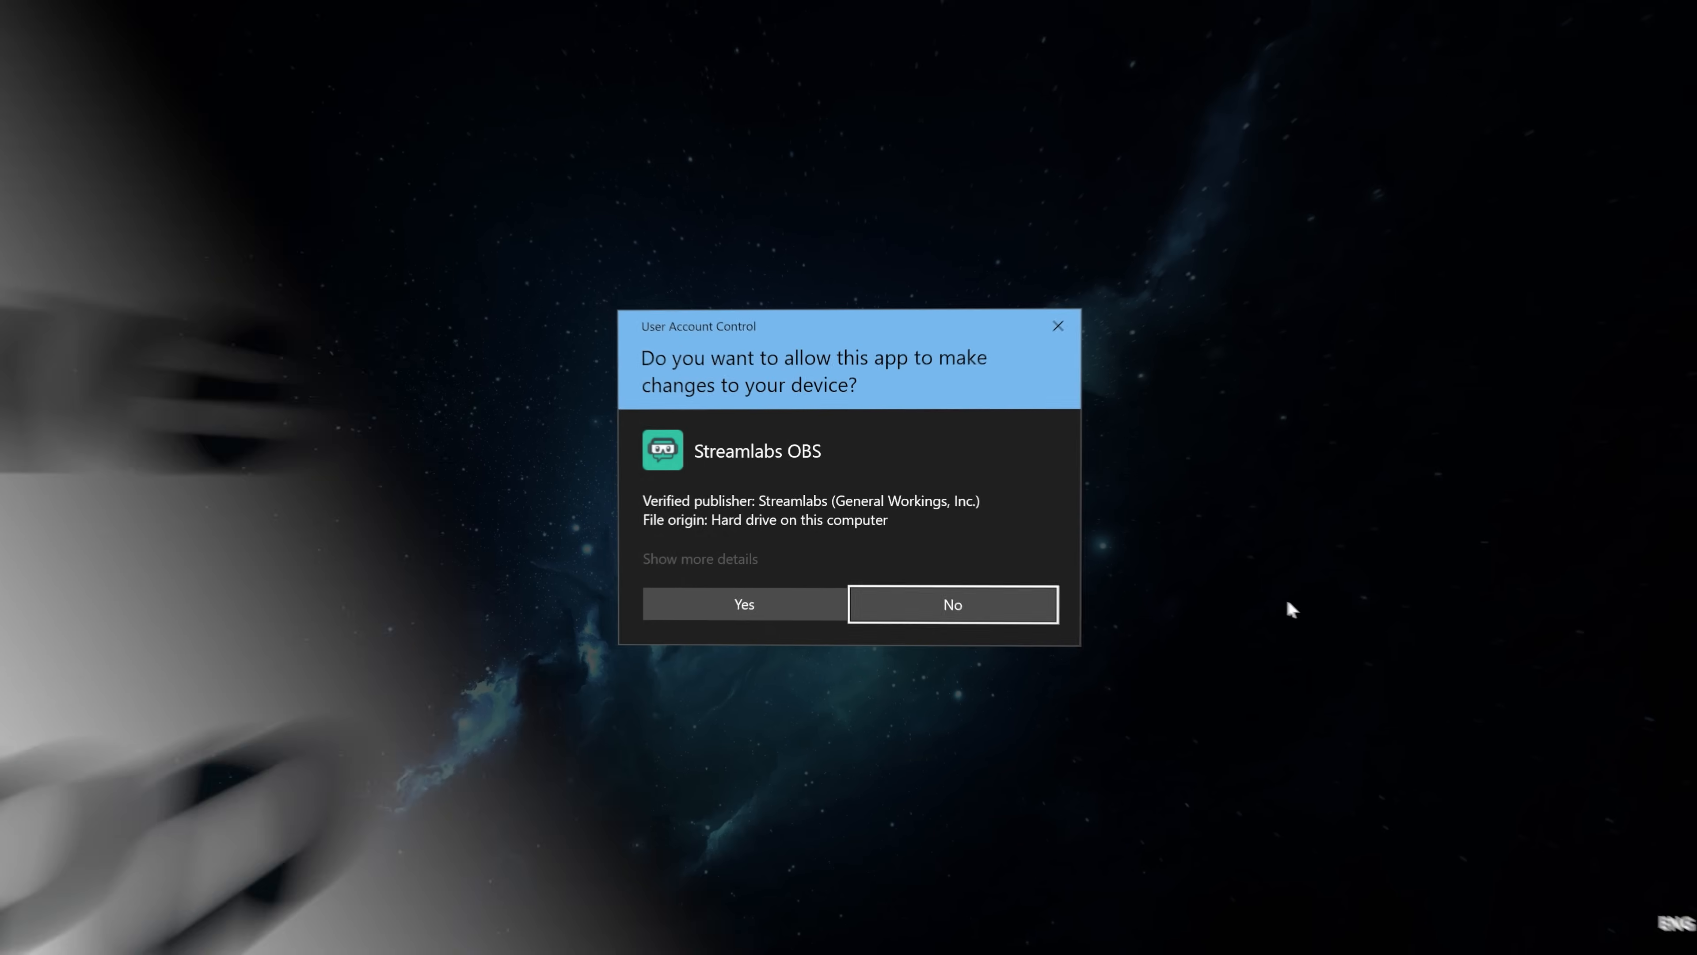
# Step: Allow the Streamlabs OBS installer to make changes, complete the setup and launch the program
pyautogui.click(736, 605)
pyautogui.click(958, 627)
pyautogui.click(956, 628)
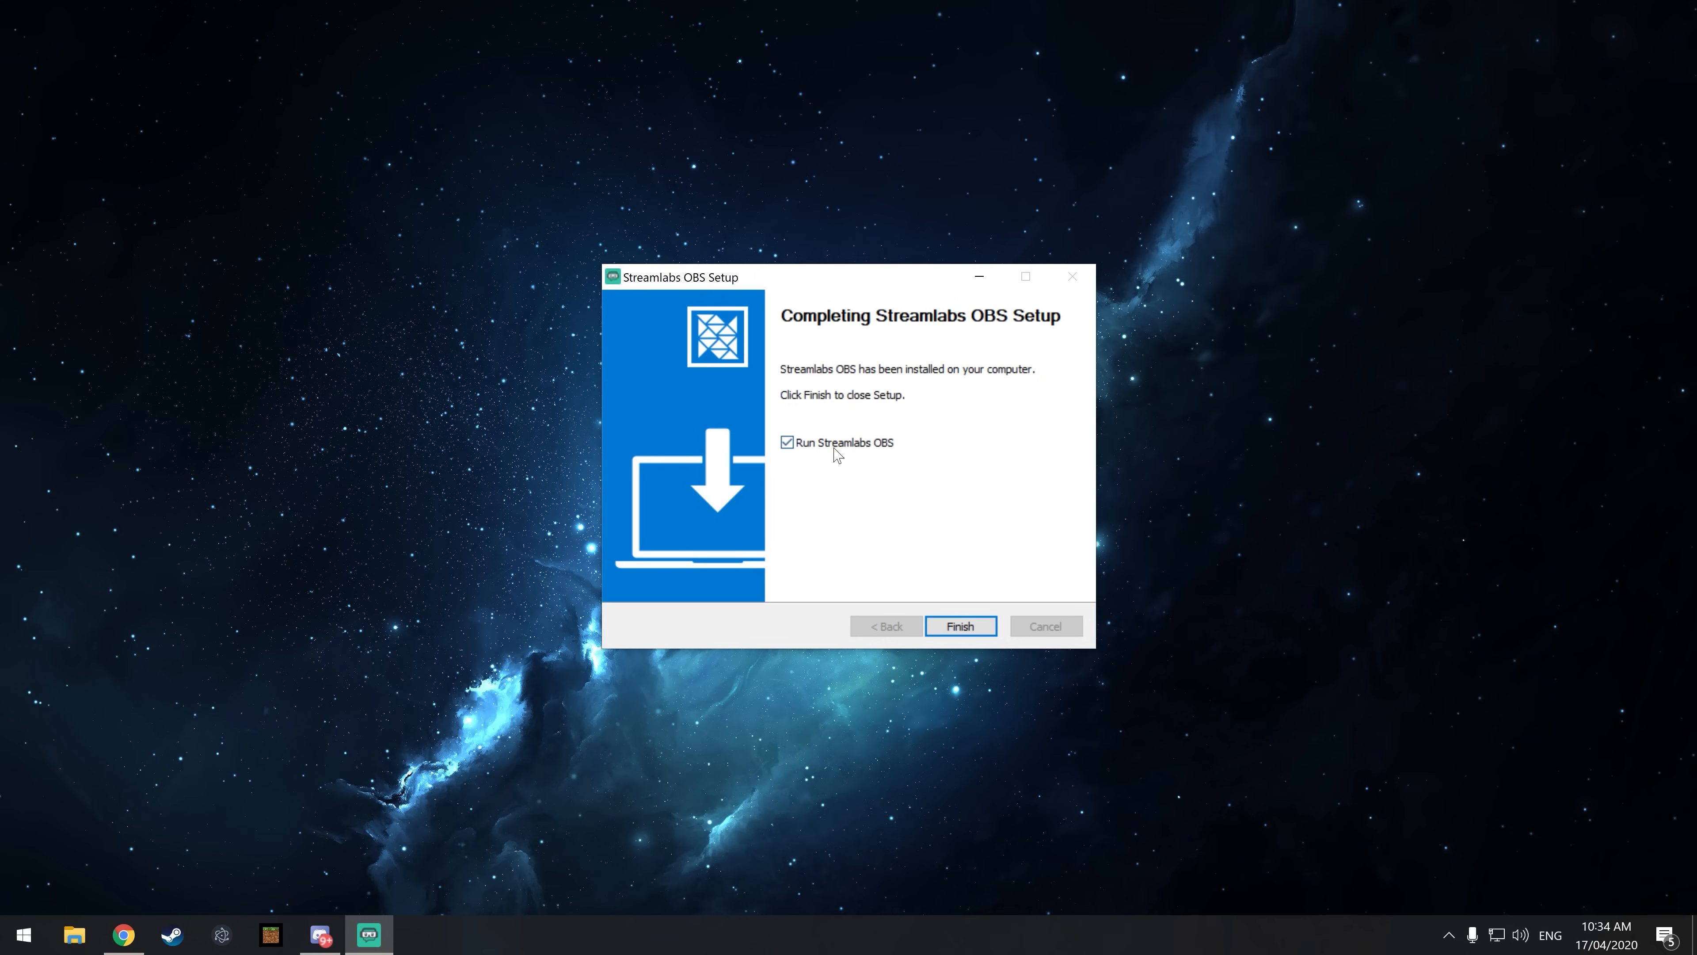
pyautogui.click(983, 631)
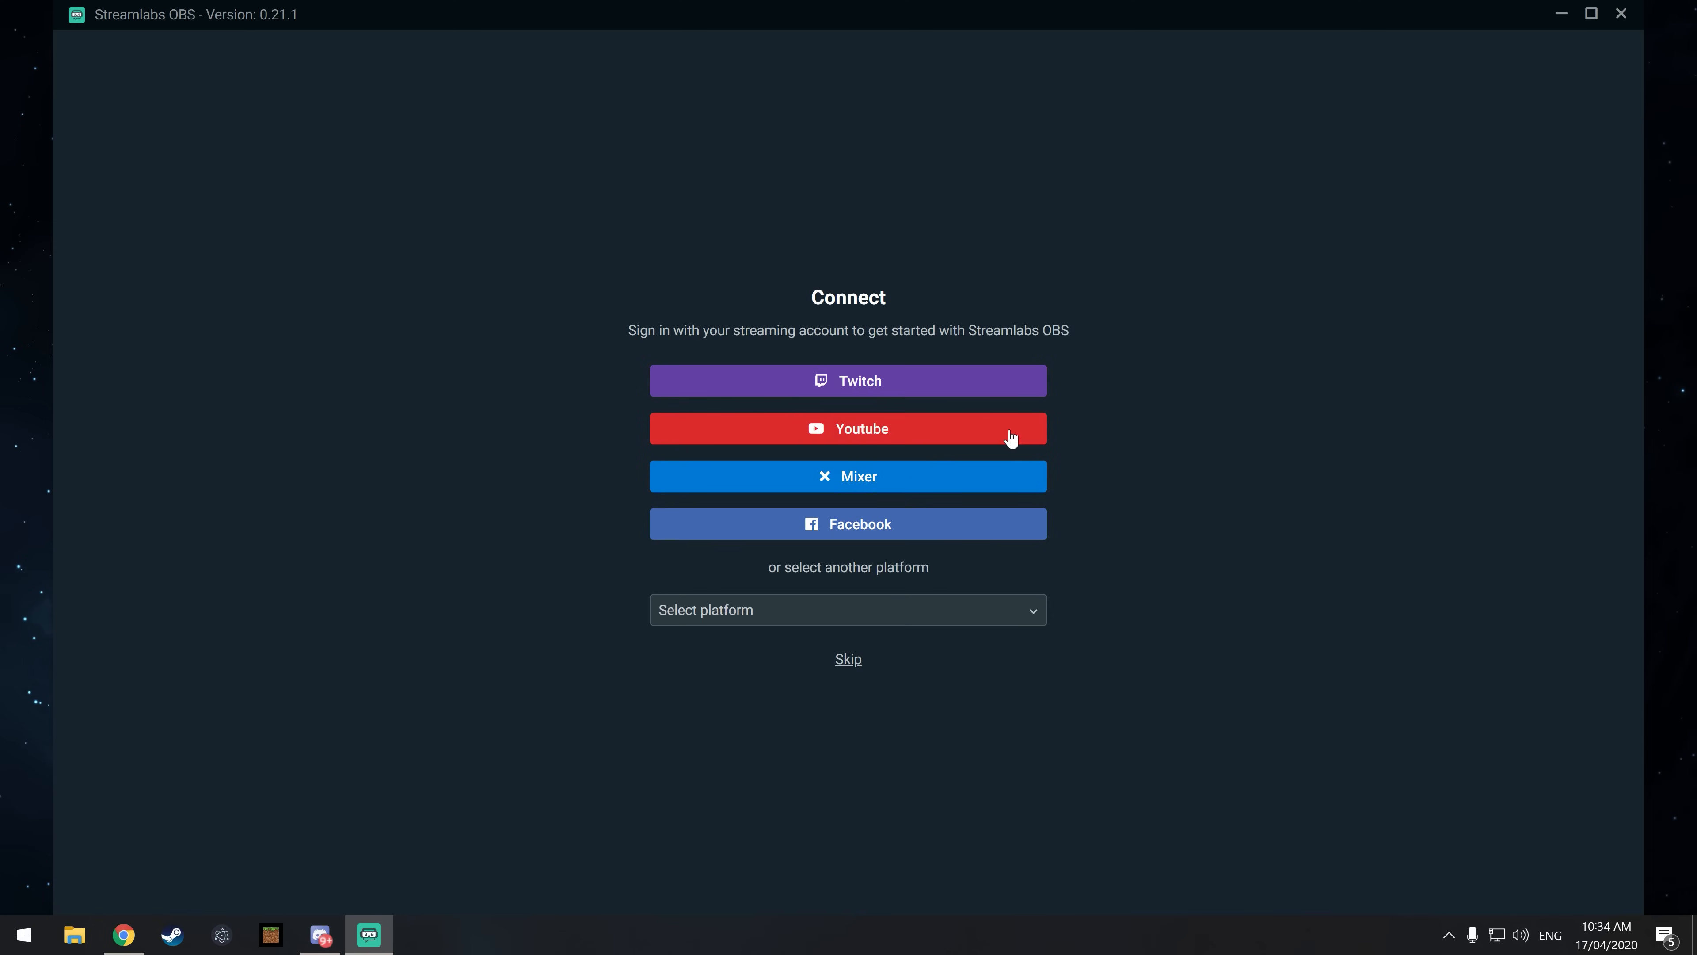
# Step: Check the other available streaming platforms, skip the account sign-in and choose to start fresh
pyautogui.click(1021, 612)
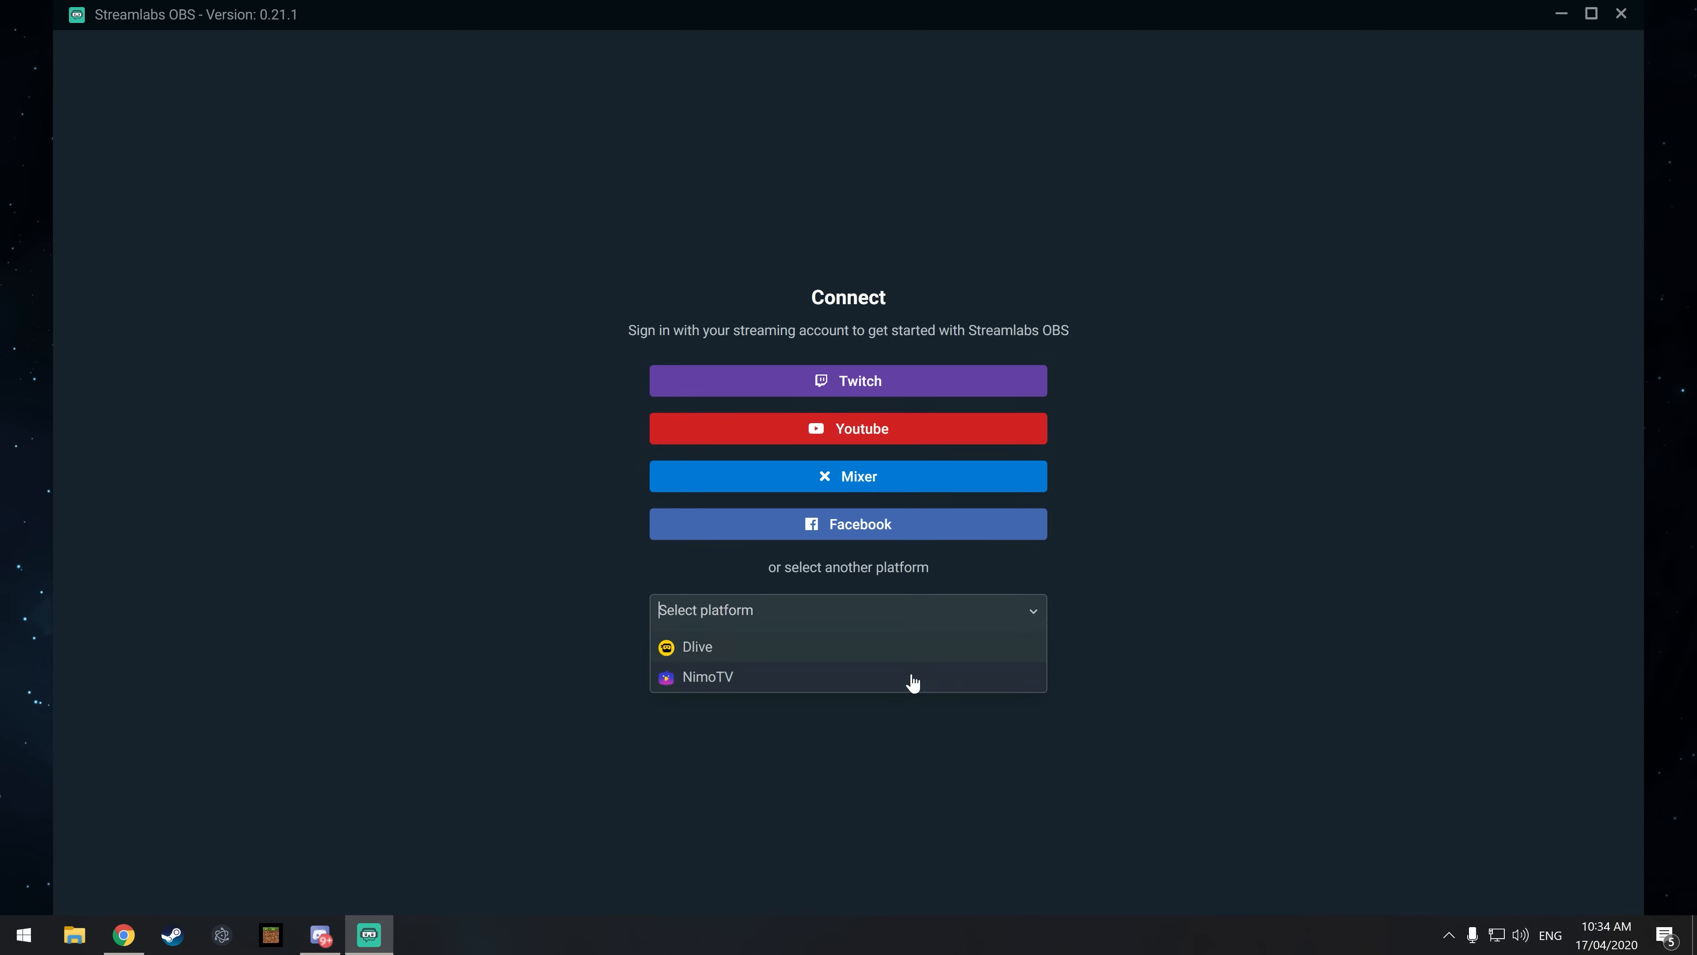
pyautogui.click(1294, 808)
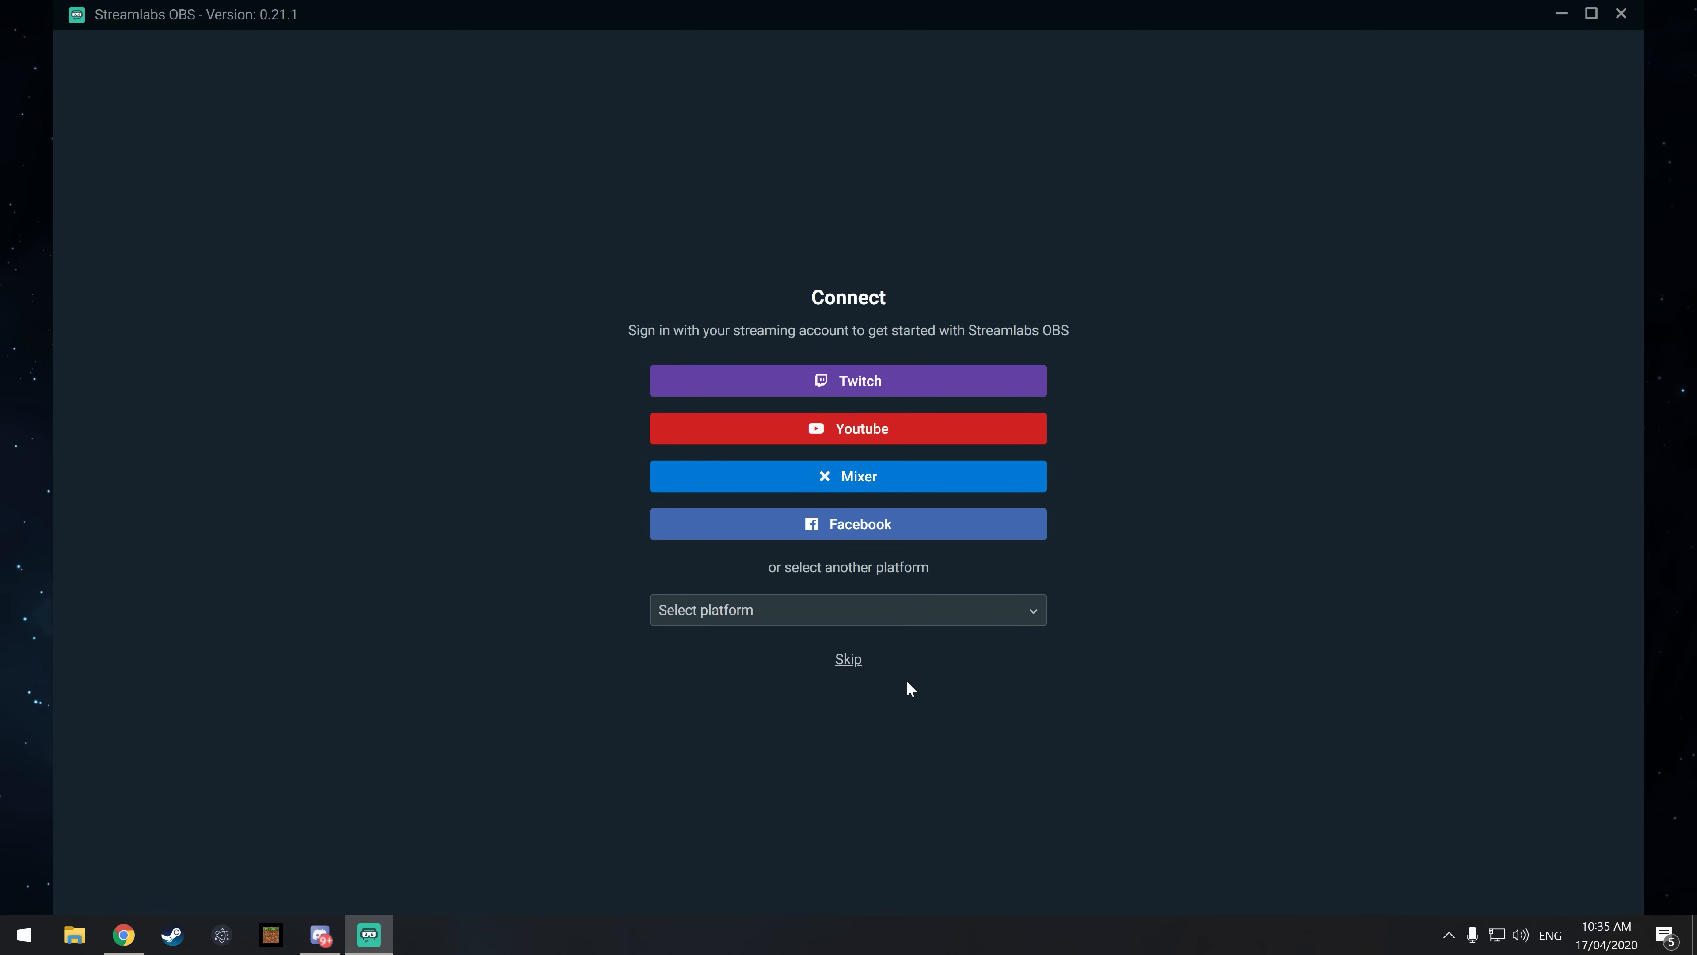
pyautogui.click(850, 661)
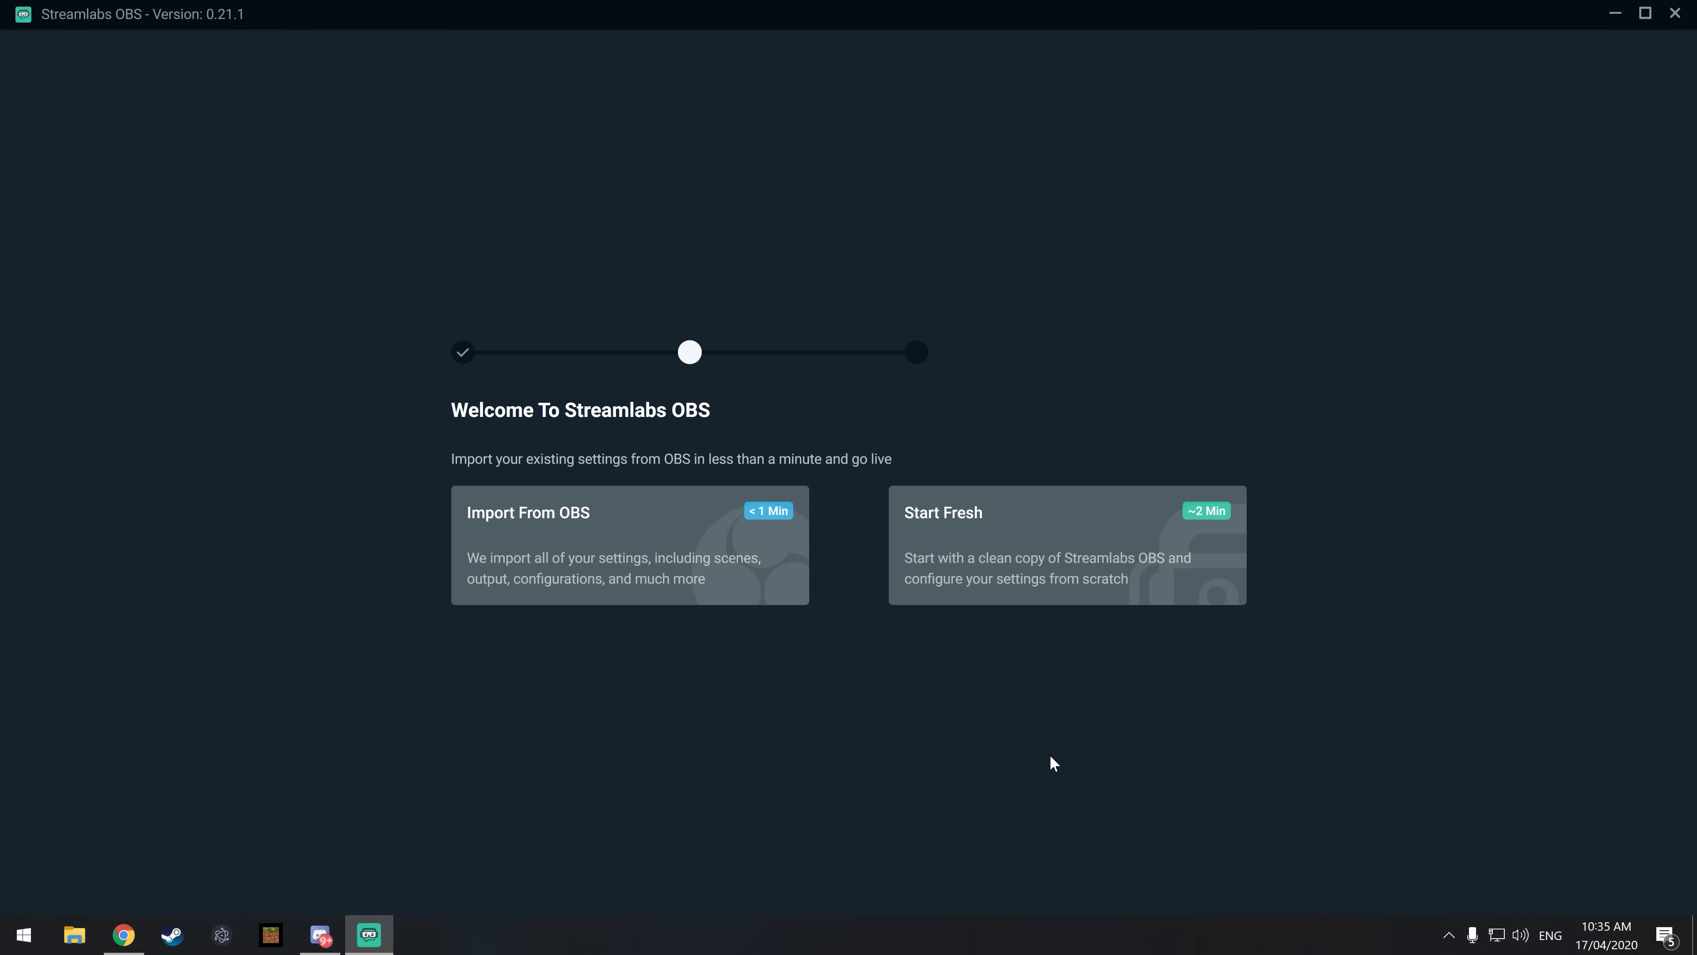
pyautogui.click(1038, 566)
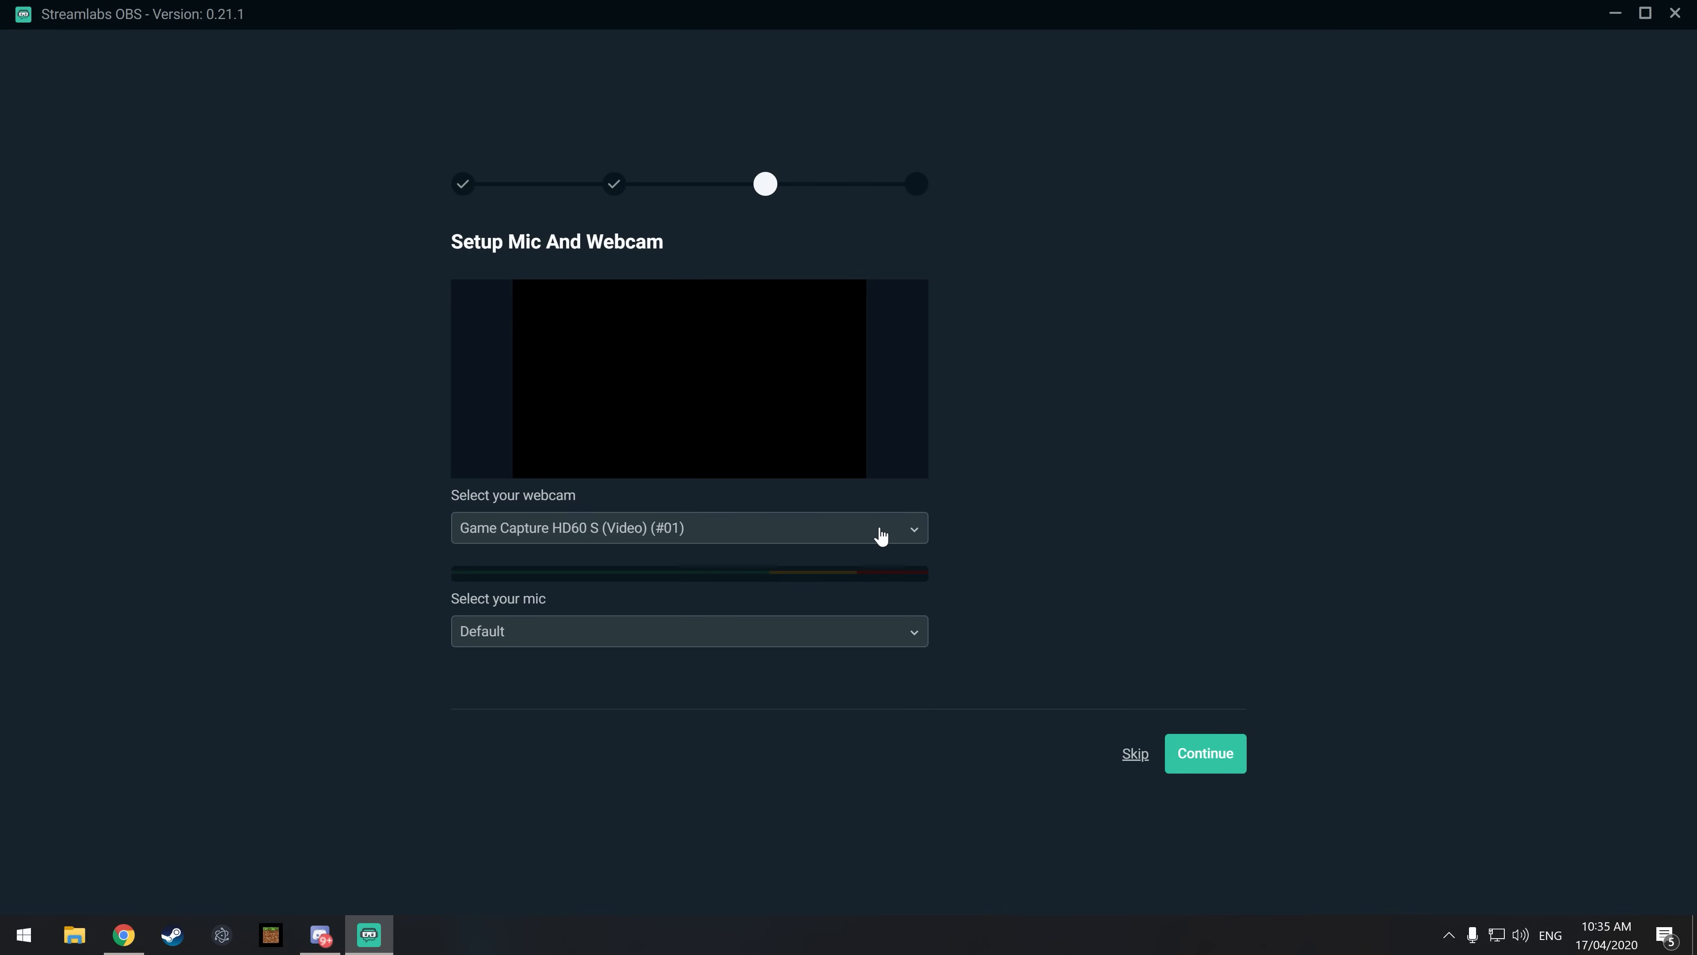
# Step: Set the webcam to c922 Pro Stream Webcam and the mic to Microphone (Yeti Nano), and continue the setup
pyautogui.click(911, 536)
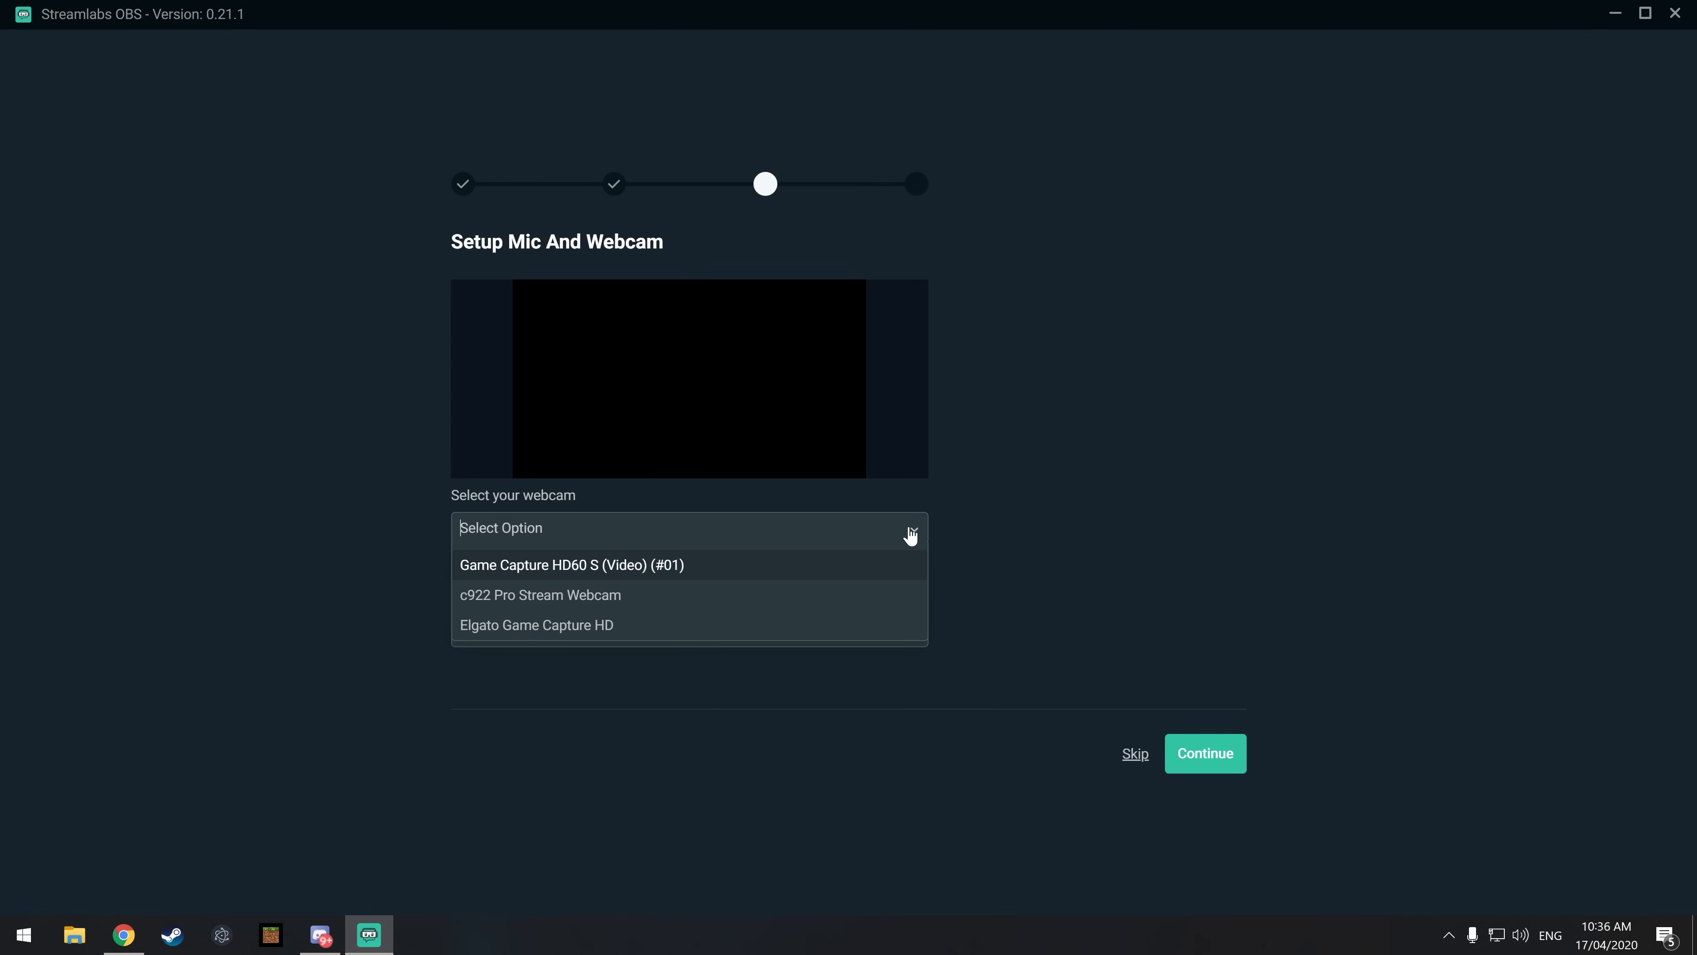
pyautogui.click(871, 595)
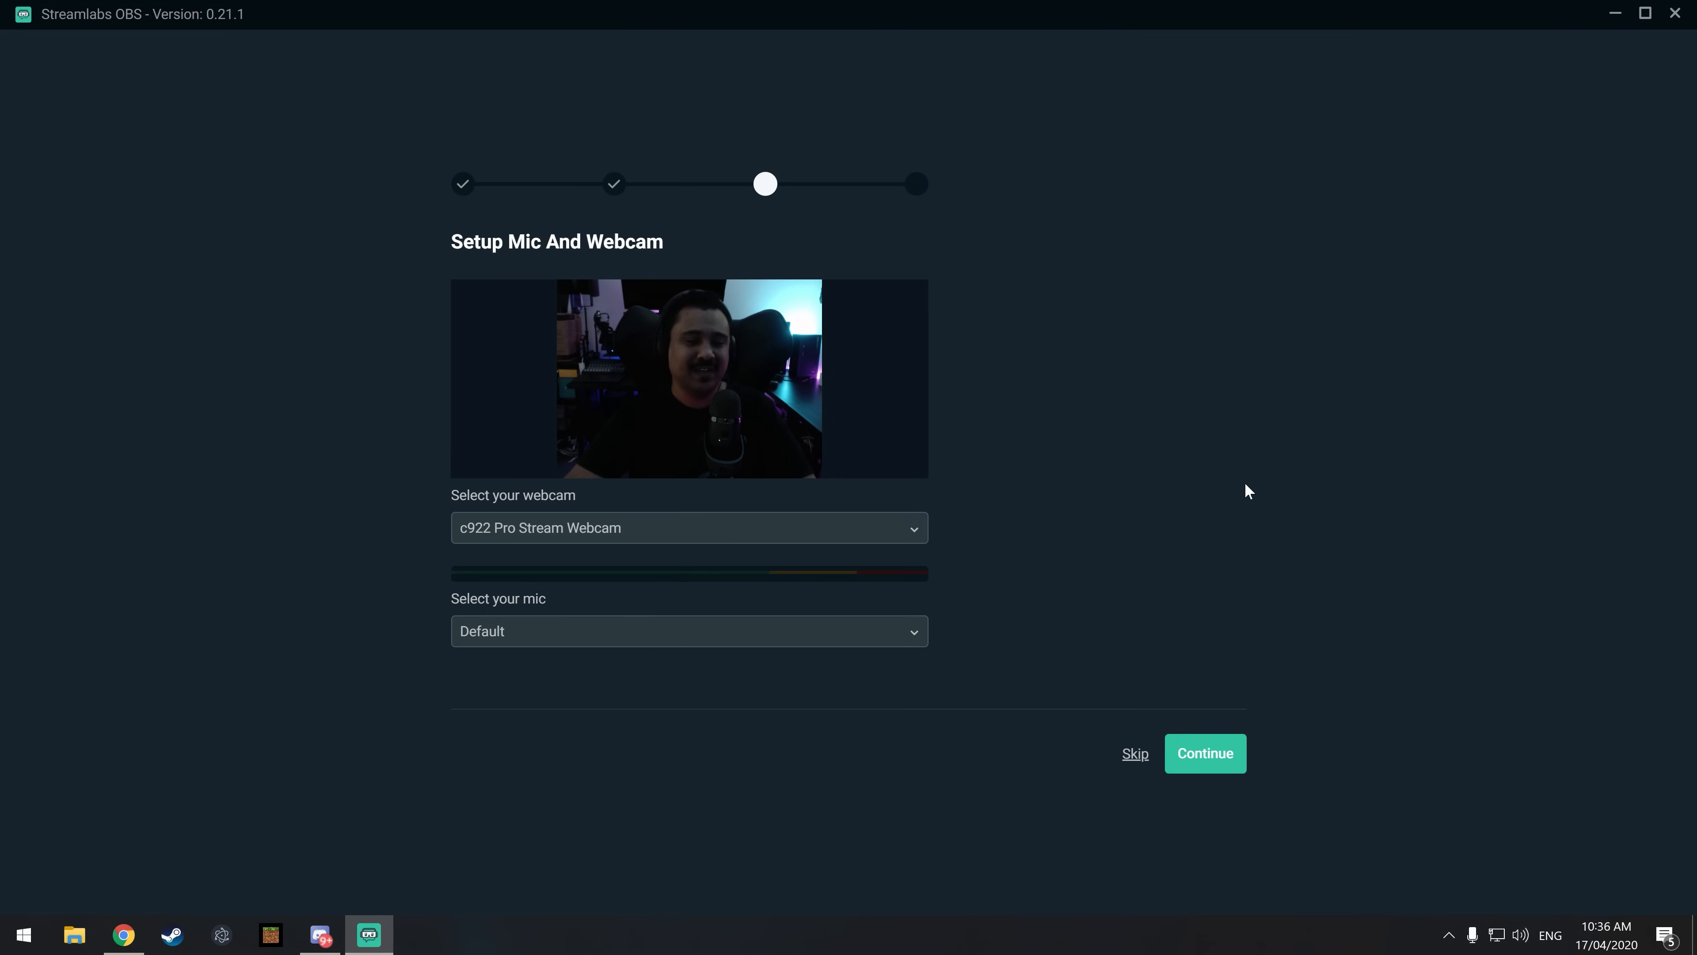
pyautogui.click(583, 631)
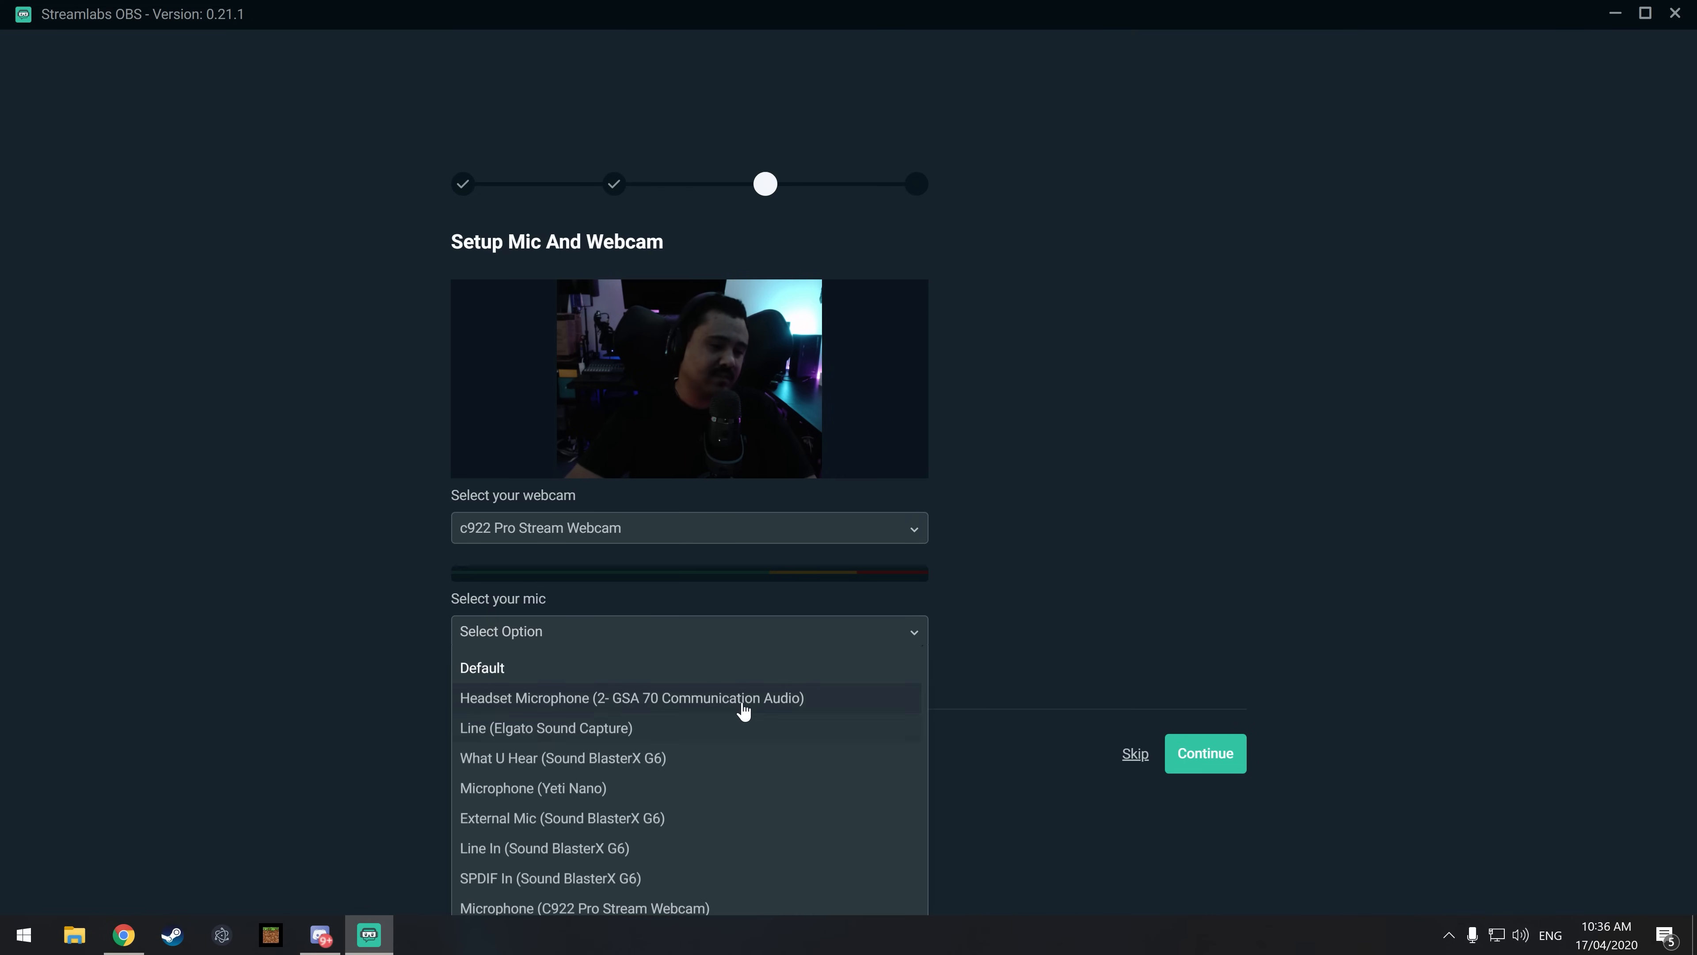
pyautogui.scroll(-1, 712, 736)
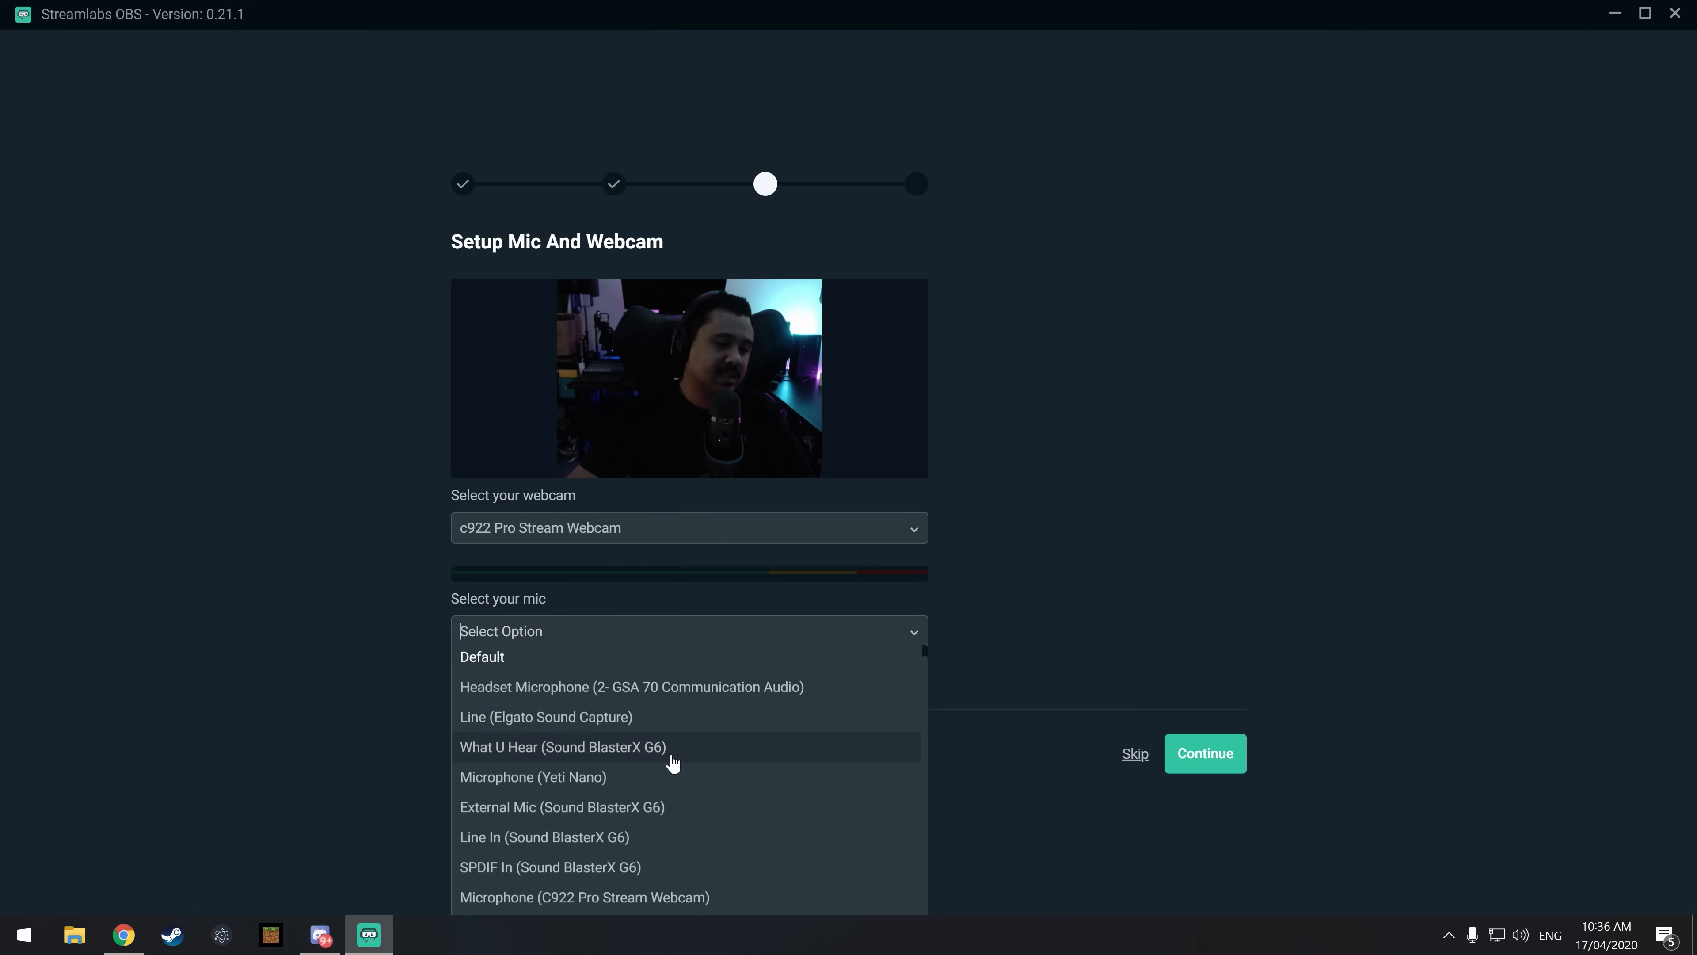
pyautogui.click(569, 789)
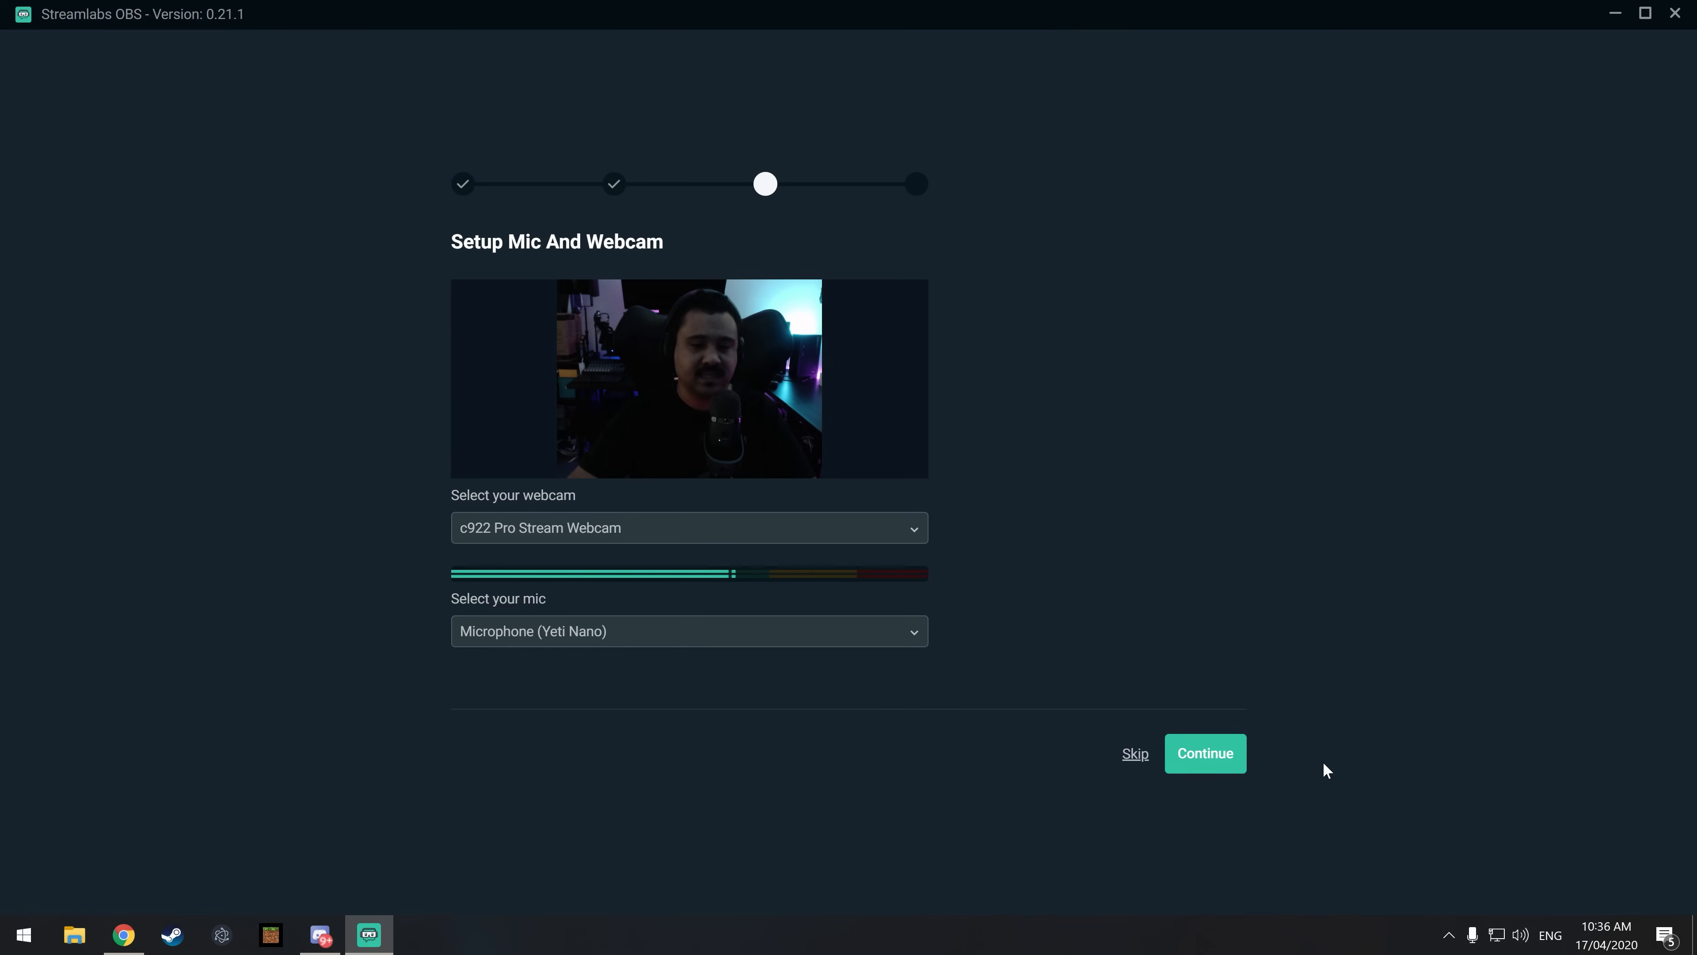
pyautogui.click(1214, 754)
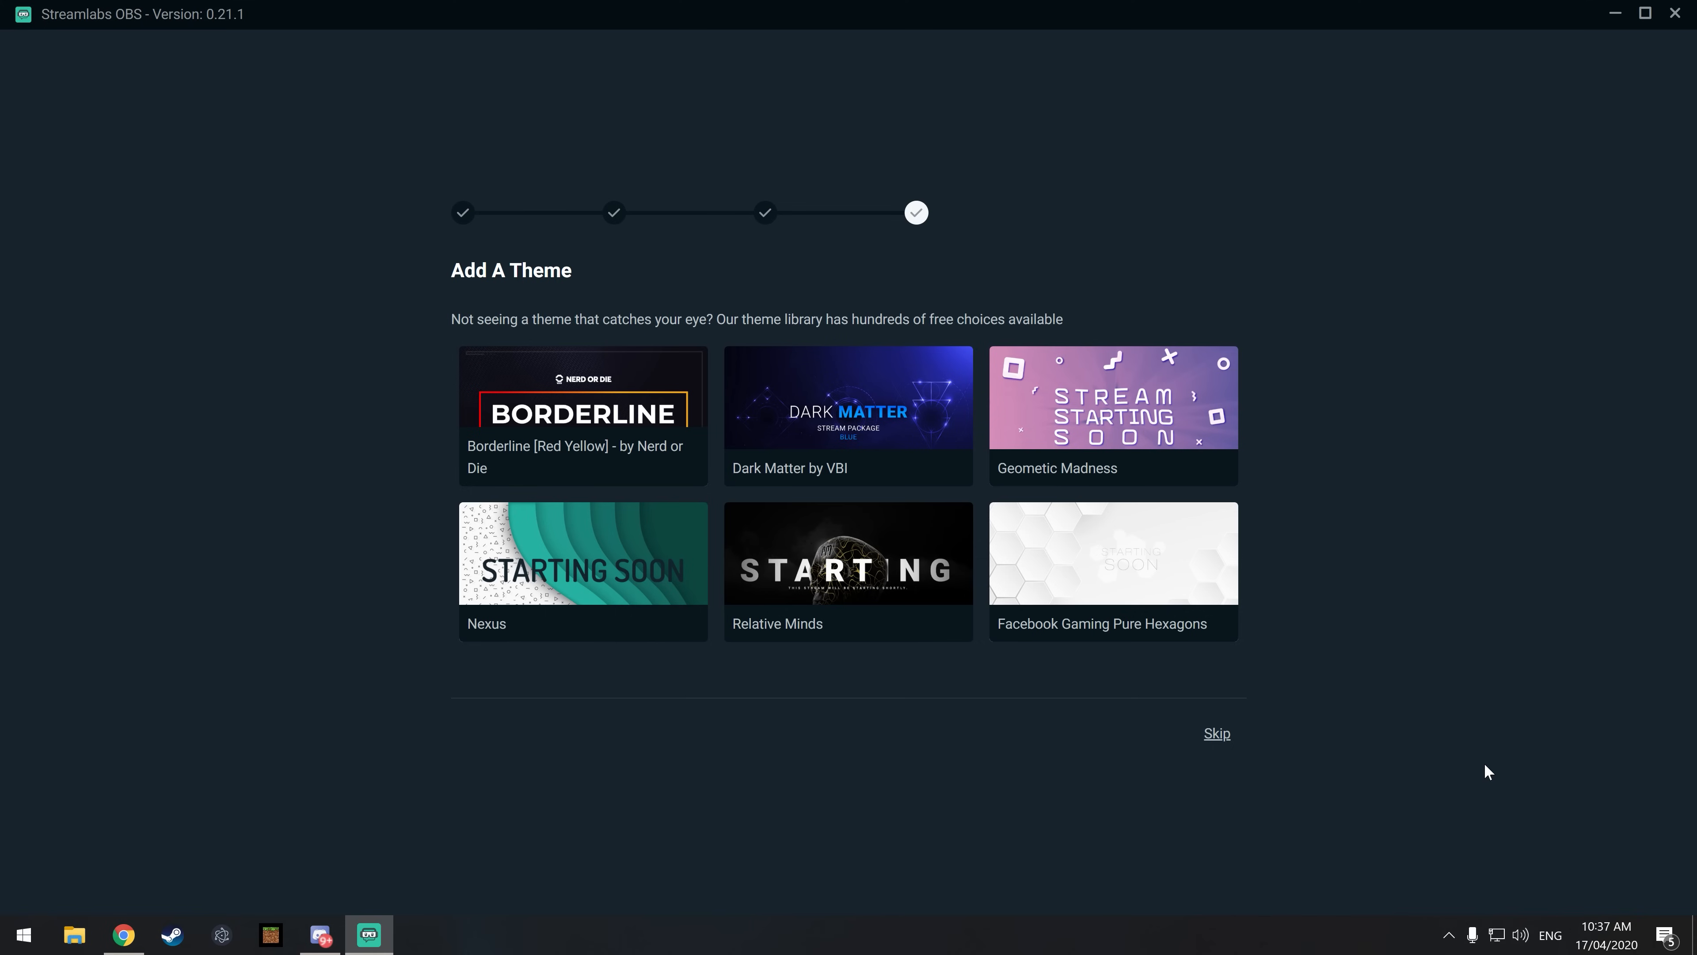
# Step: Install the Nexus theme and dismiss the Scene Collections tip
pyautogui.click(546, 585)
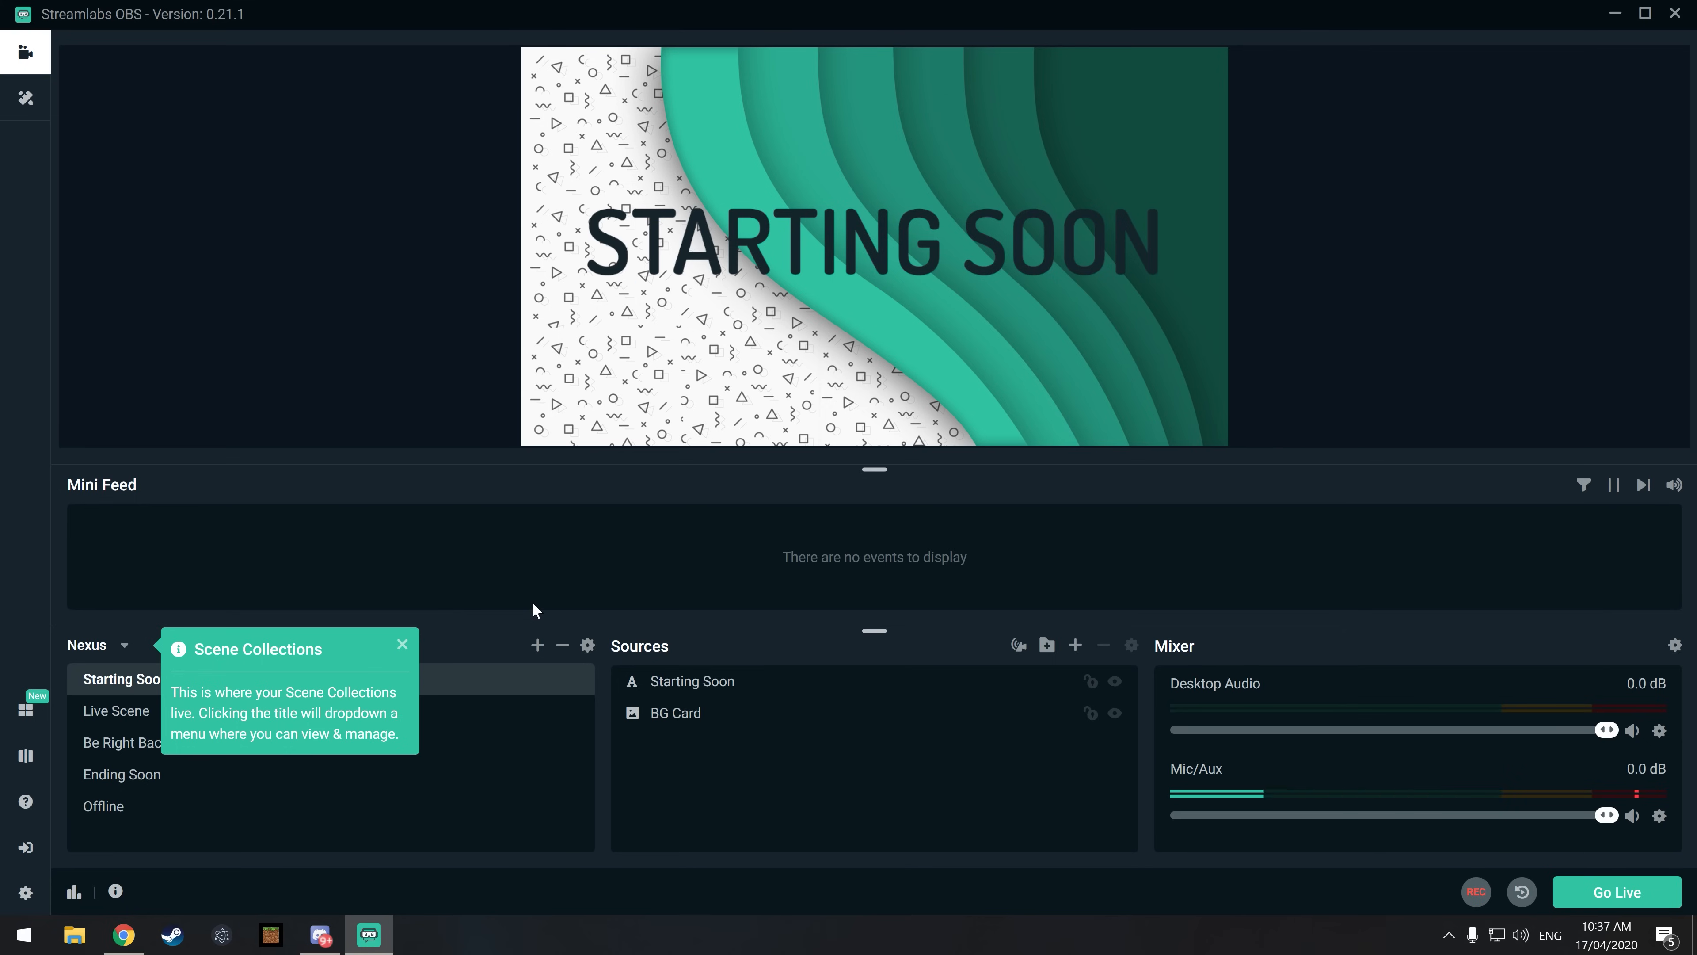
pyautogui.click(402, 644)
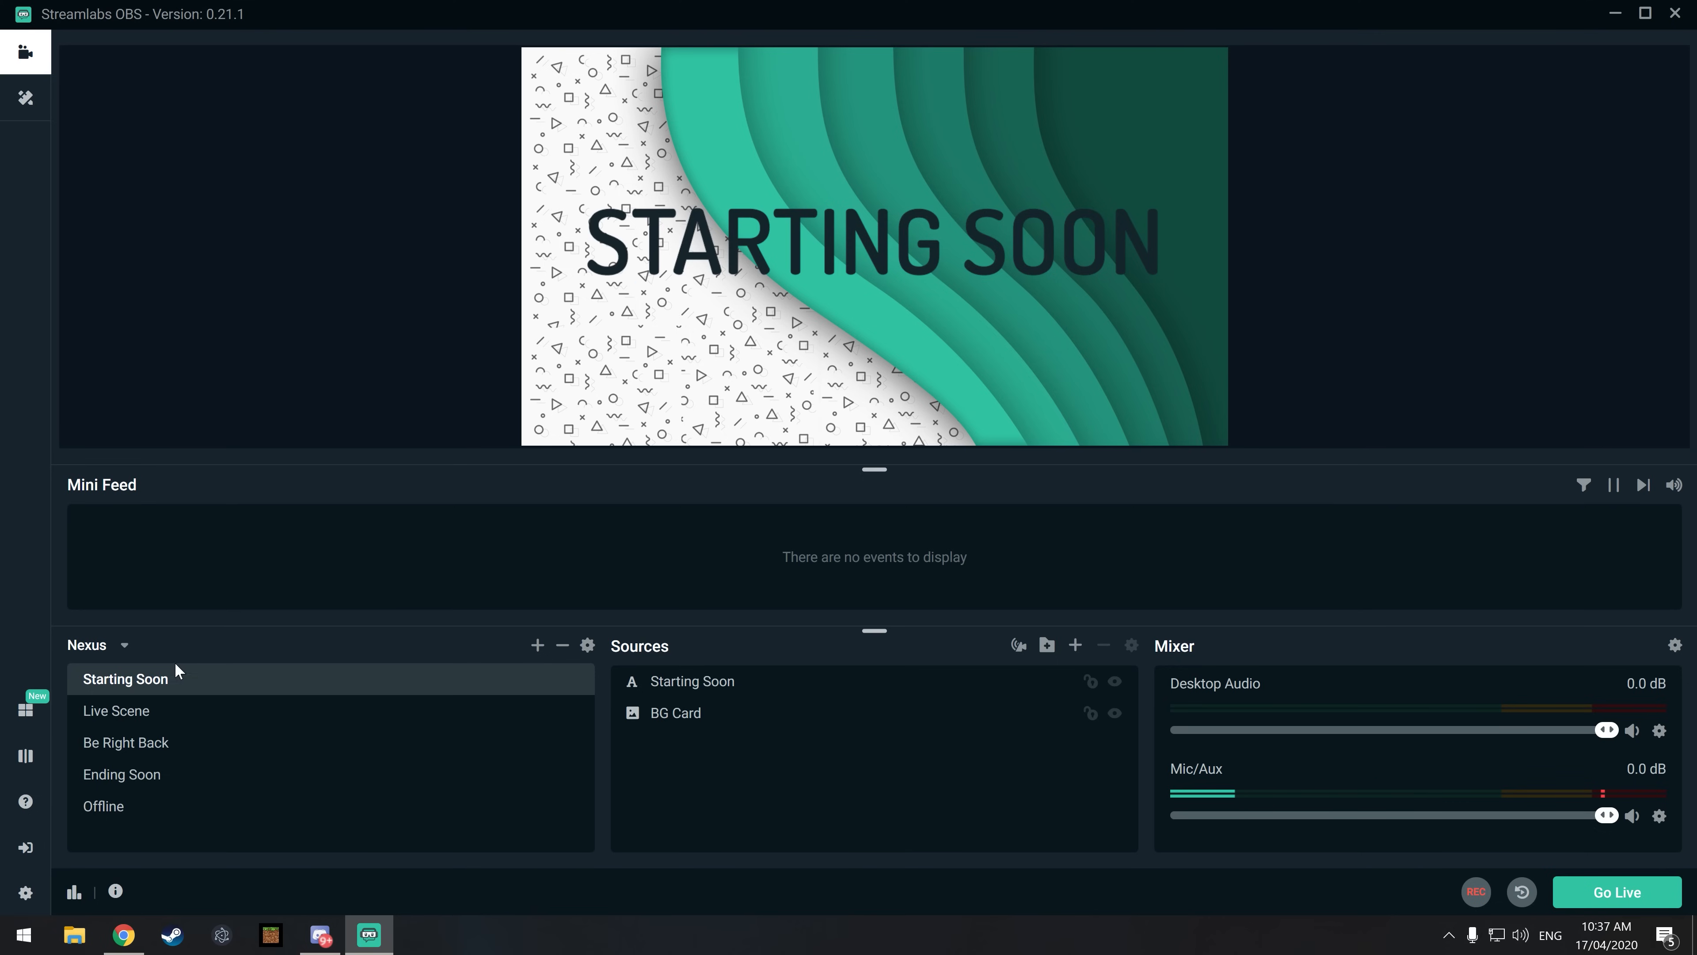
# Step: Hide the Alert Box source in the Live Scene
pyautogui.click(172, 712)
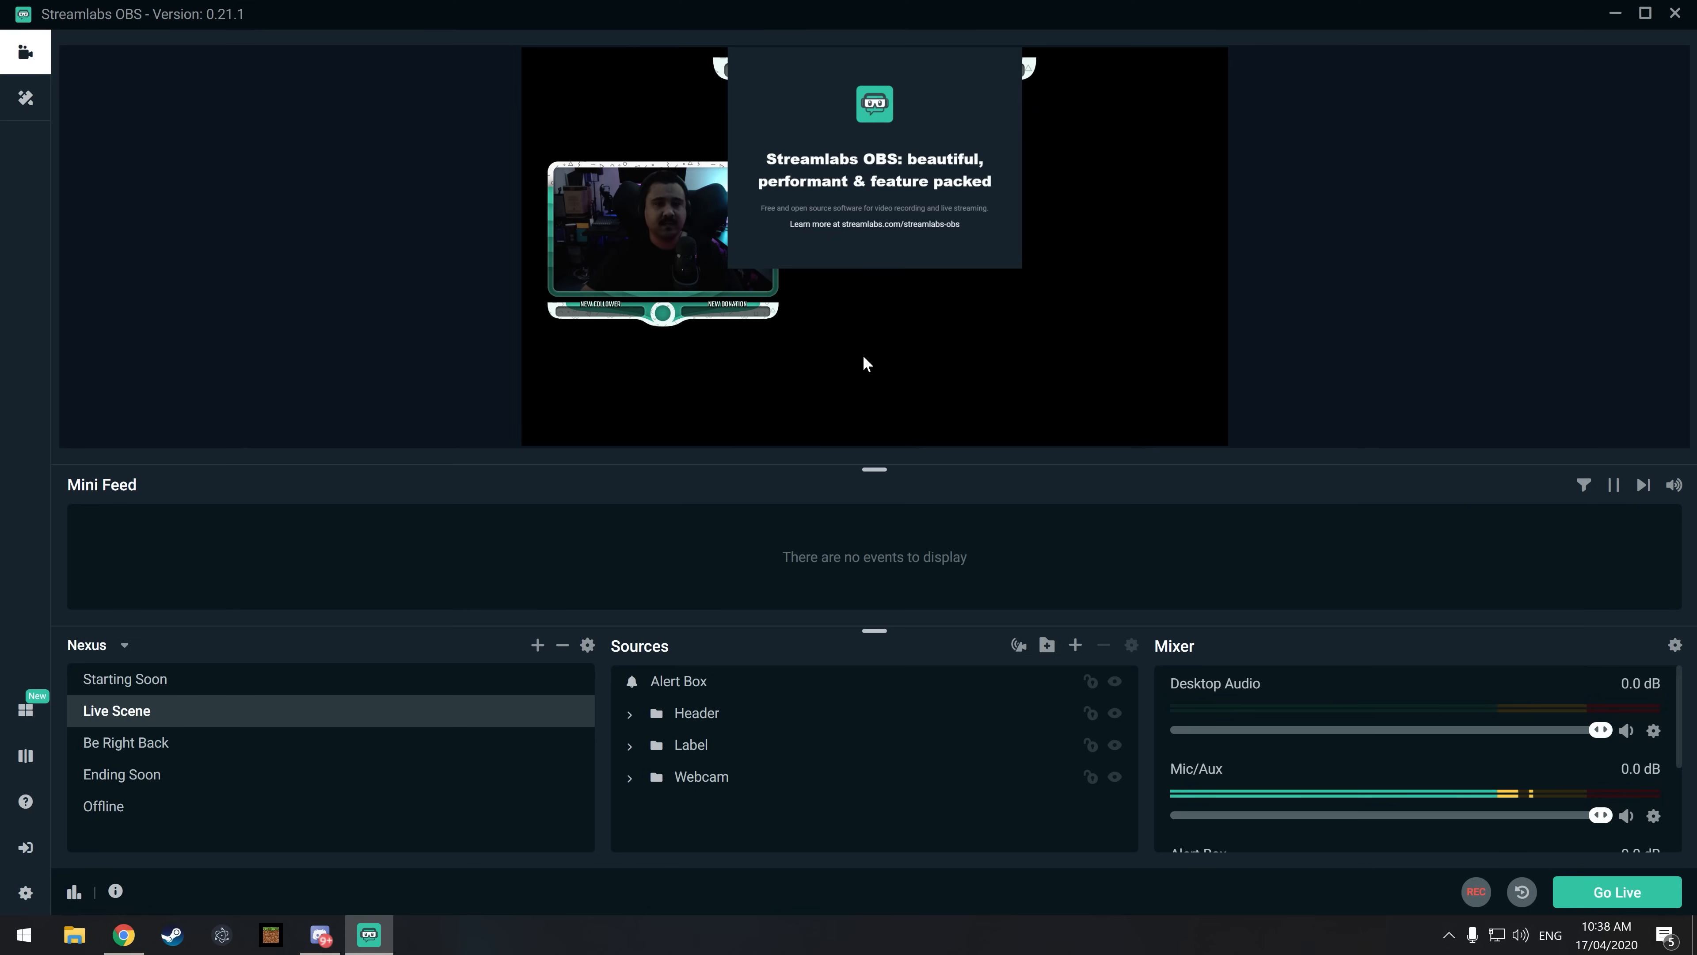
pyautogui.click(898, 207)
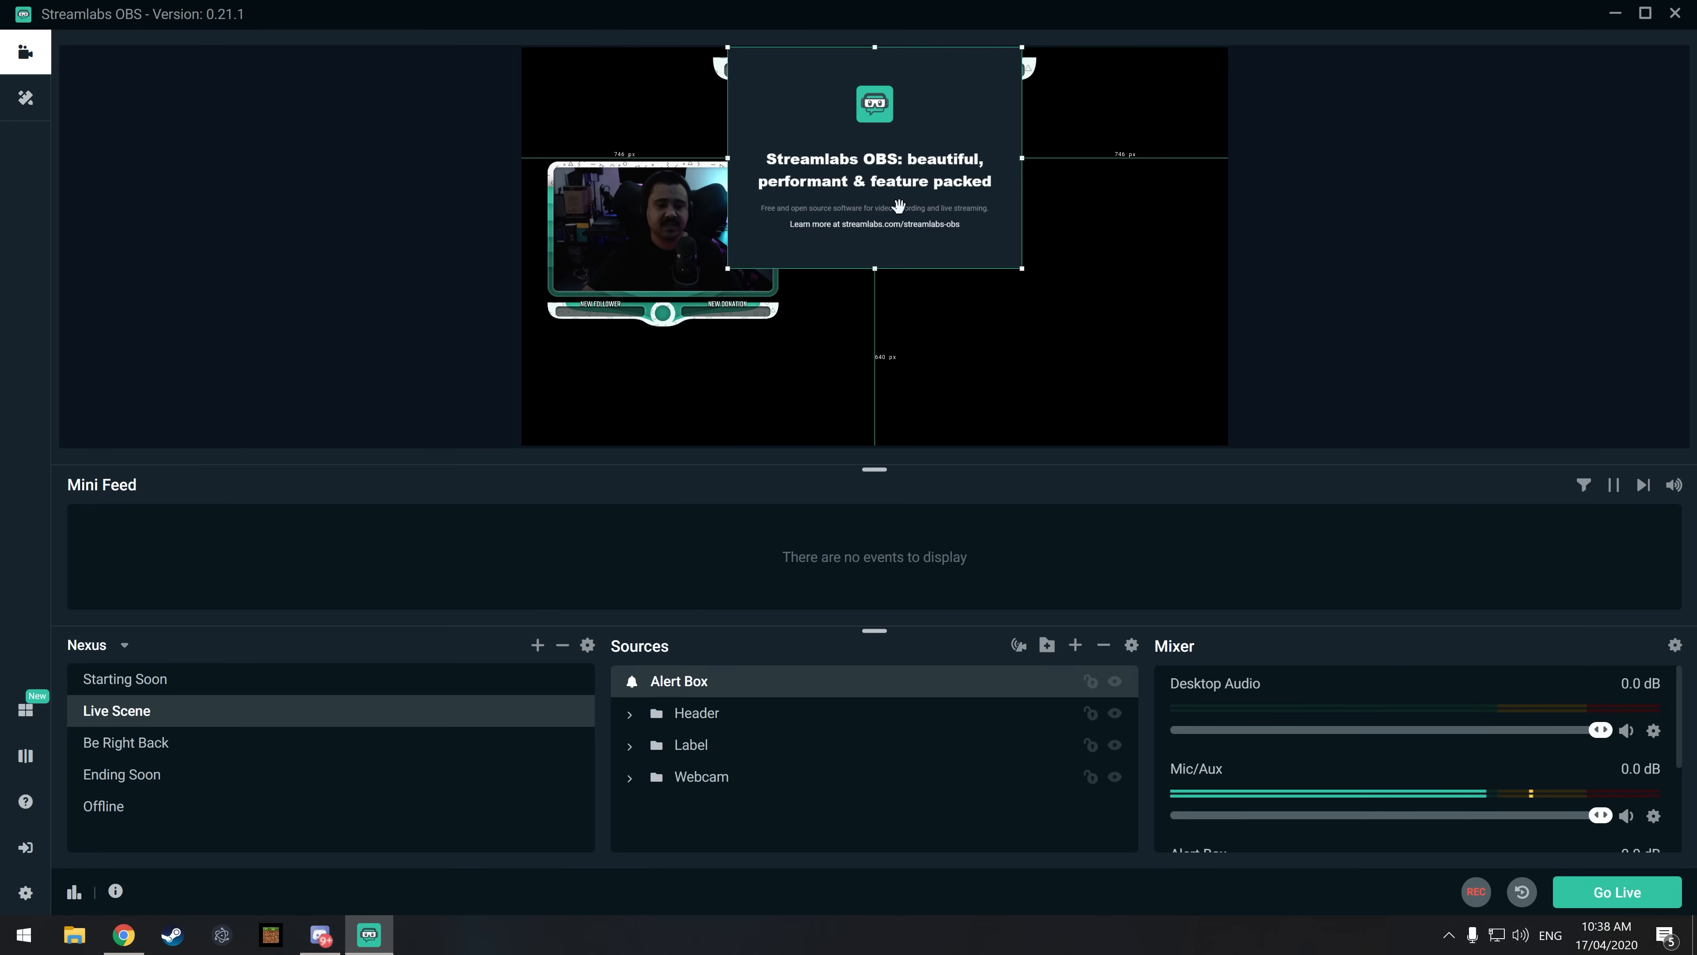
pyautogui.click(1115, 682)
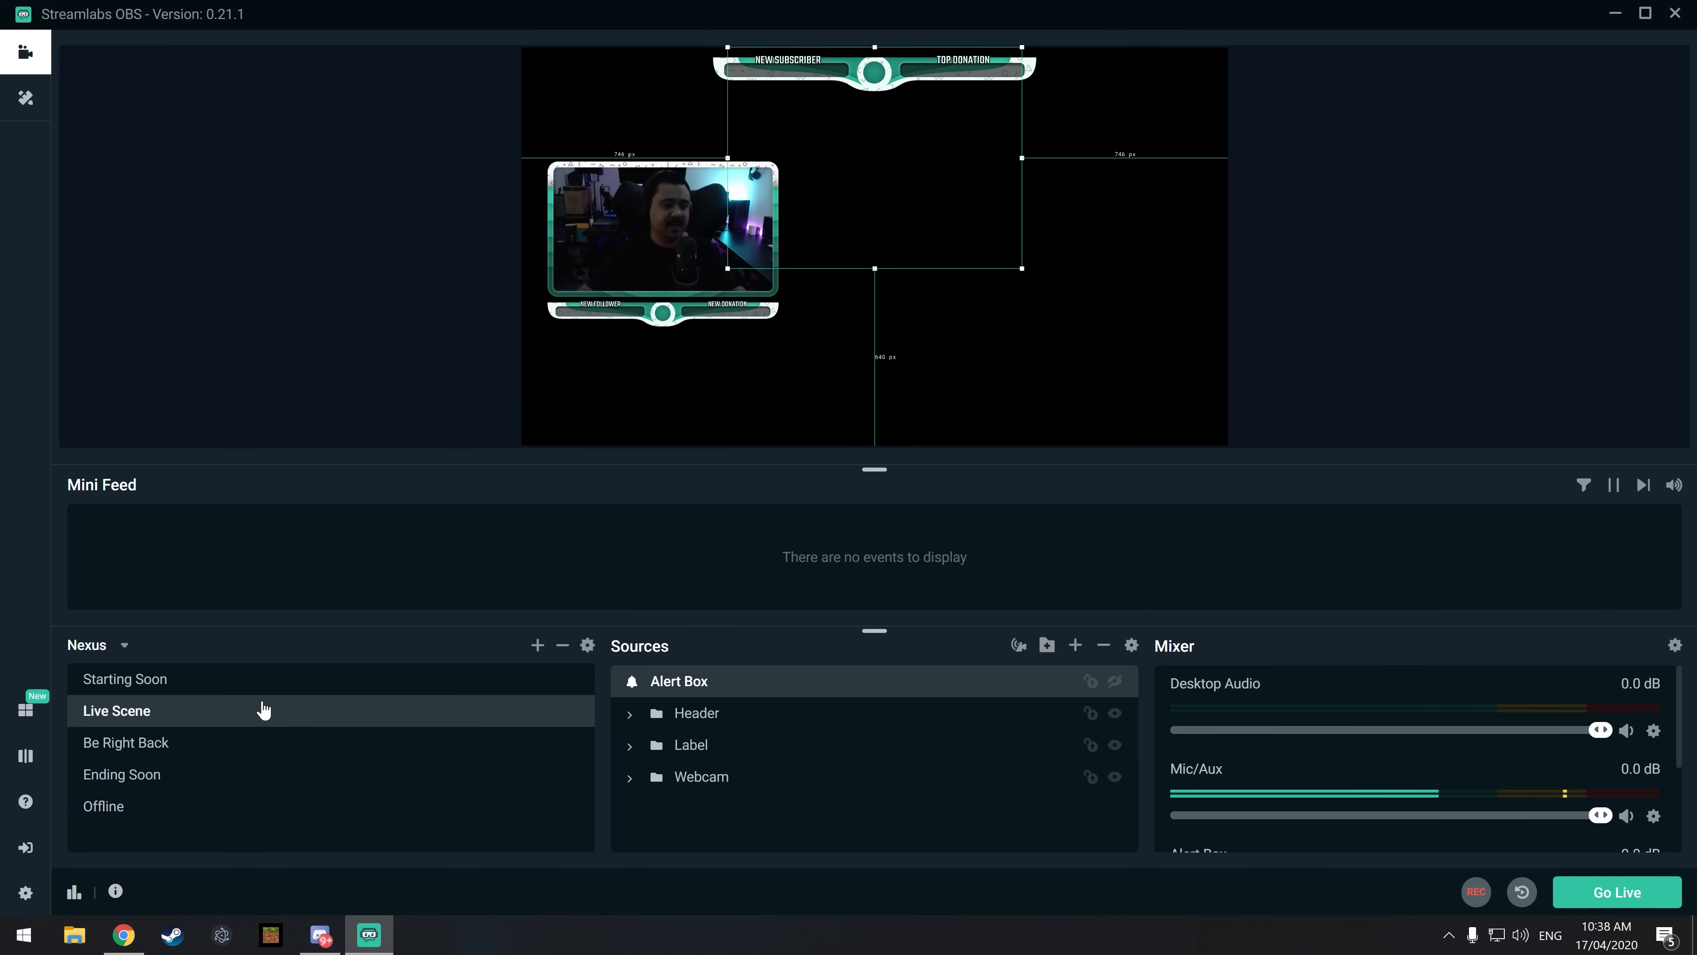
# Step: Preview the Be Right Back, Ending Soon and Offline scenes
pyautogui.click(179, 744)
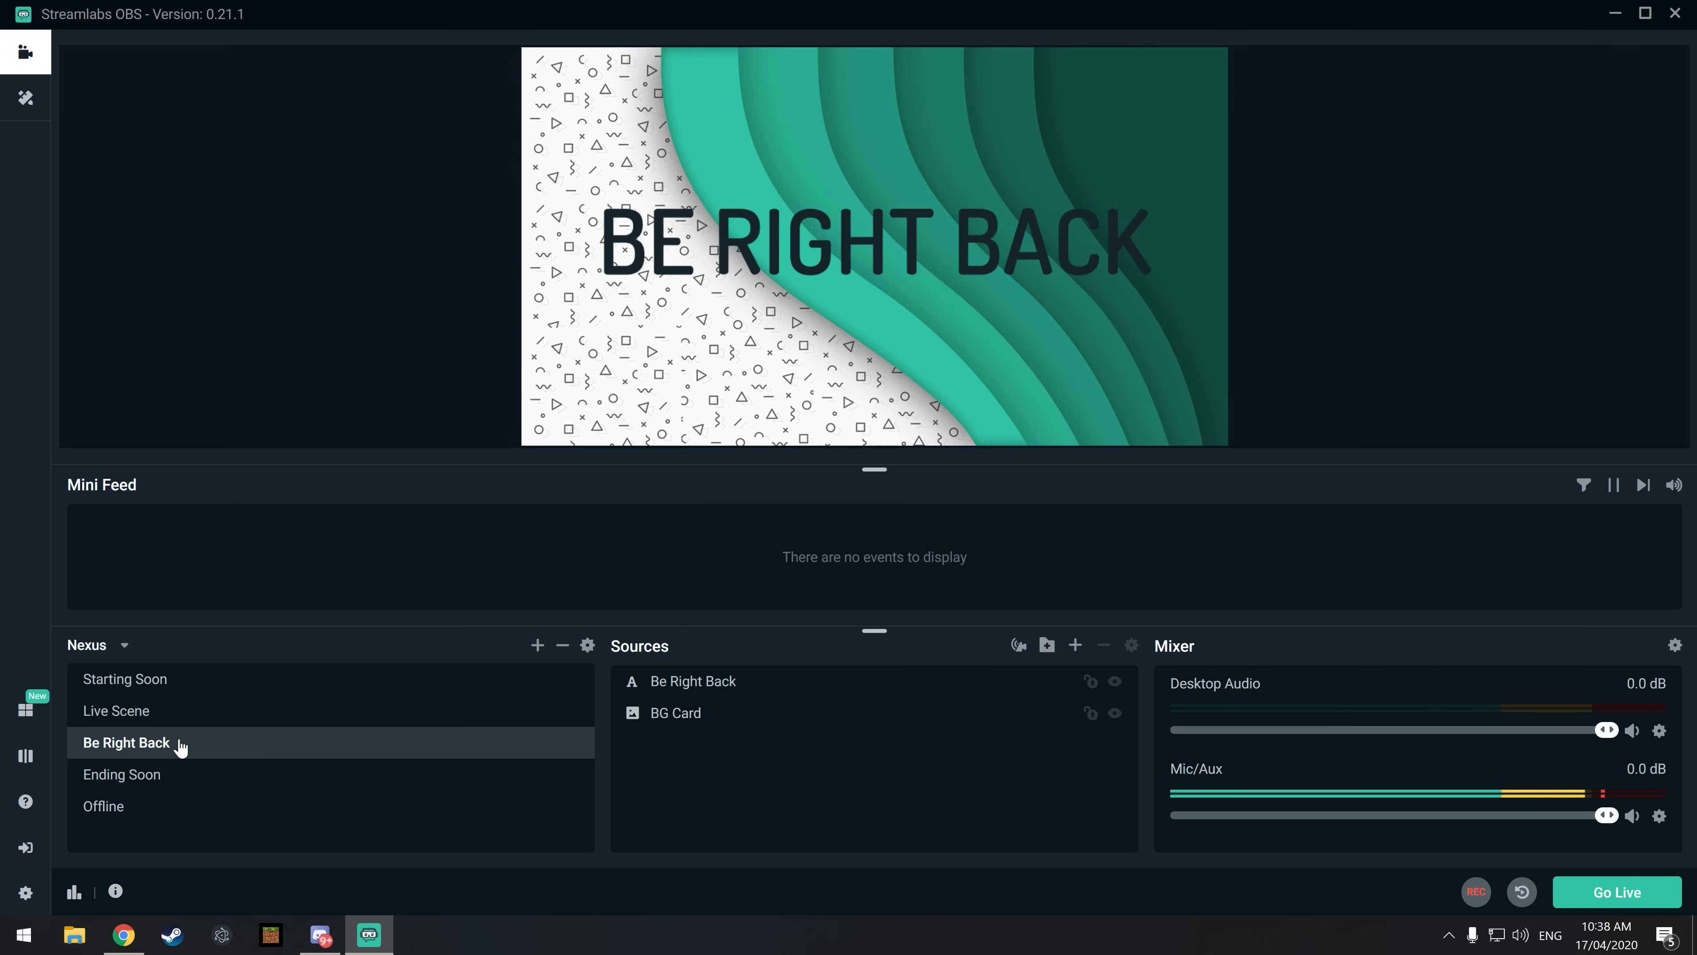
pyautogui.click(154, 786)
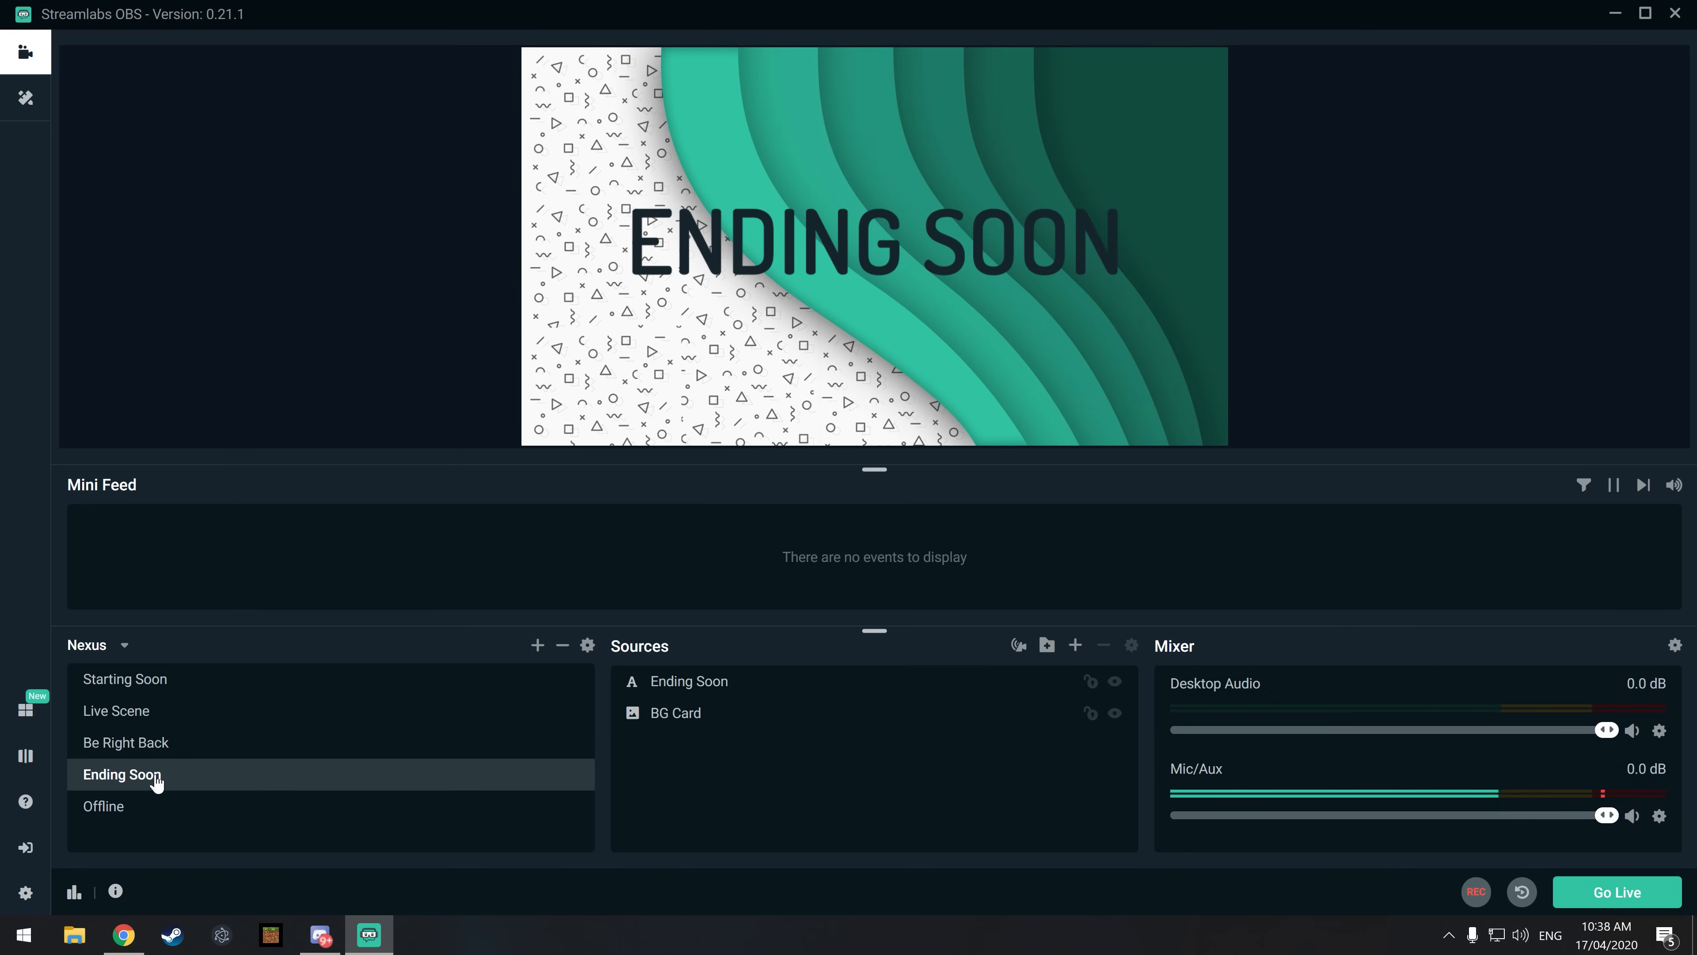
pyautogui.click(136, 809)
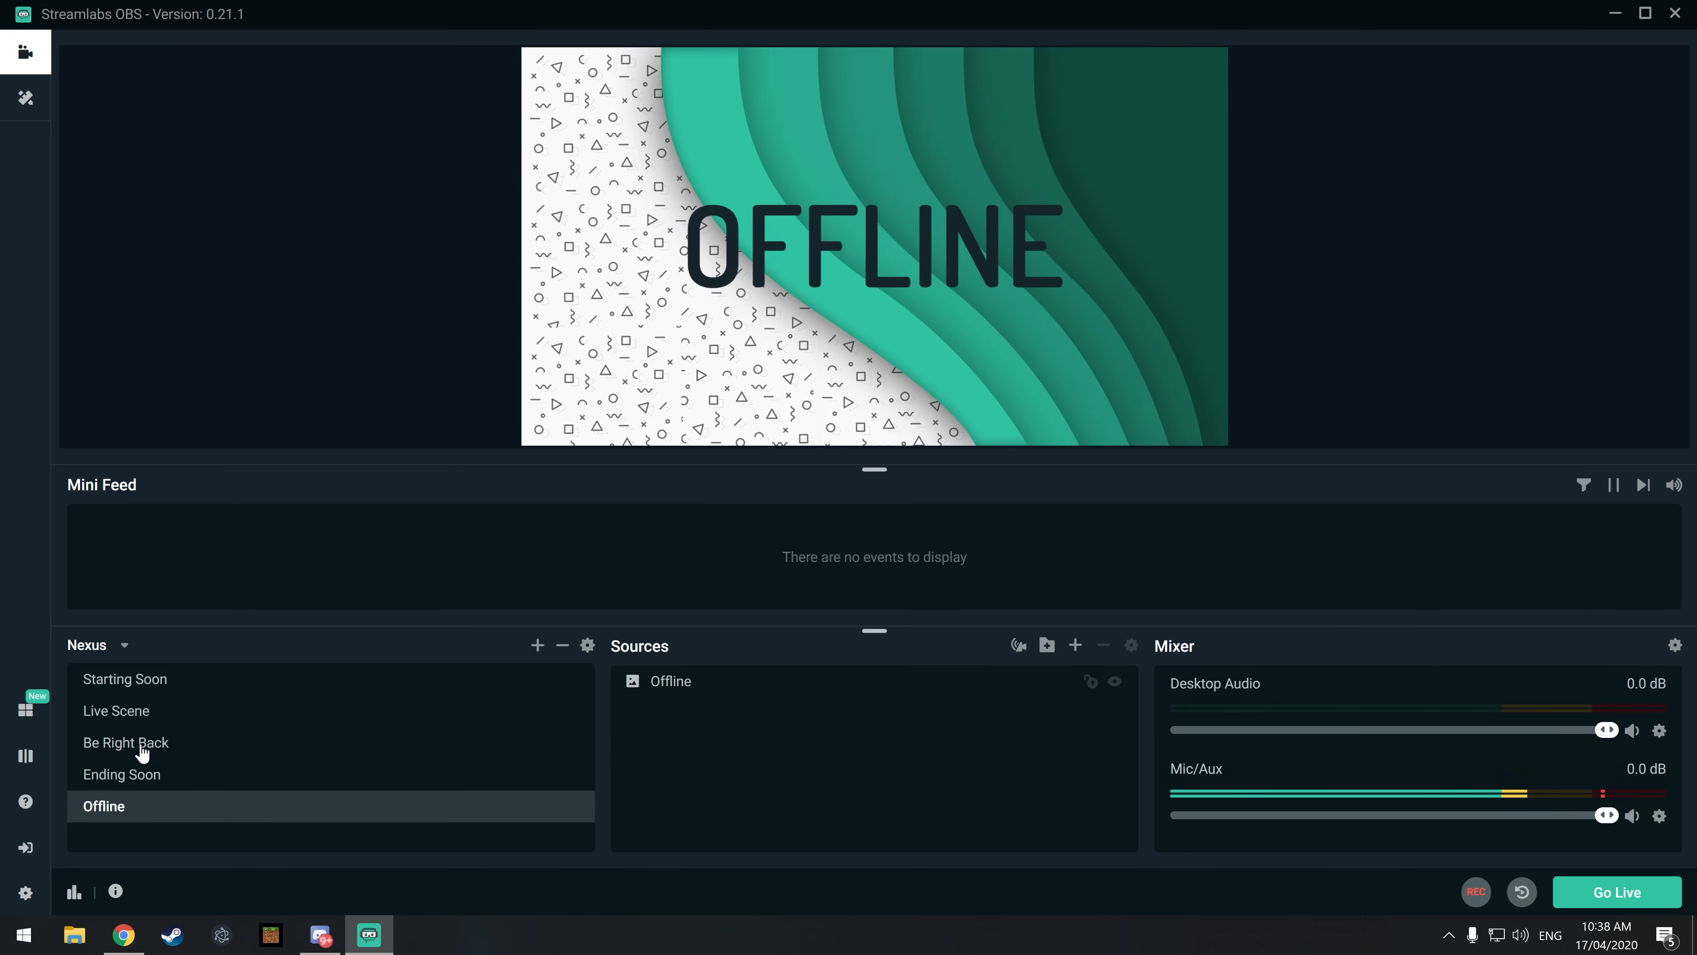
# Step: Change the text of the Starting Soon source in the Starting Soon scene to "FARTING SOON"
pyautogui.click(158, 692)
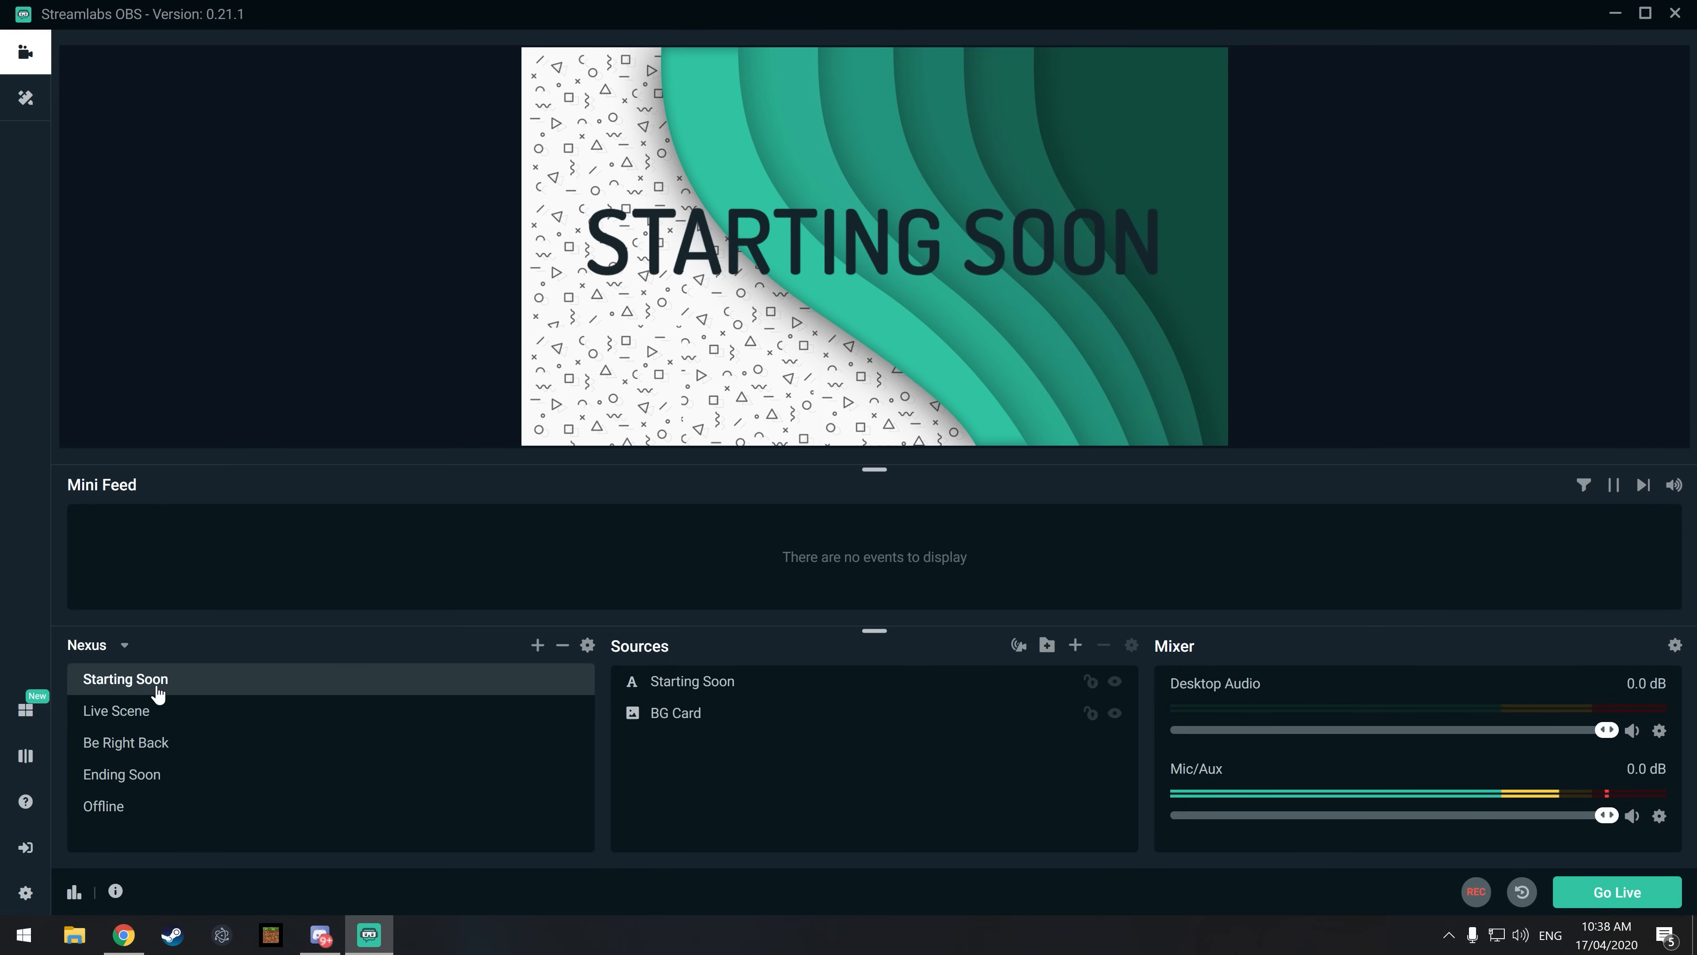
pyautogui.click(723, 254)
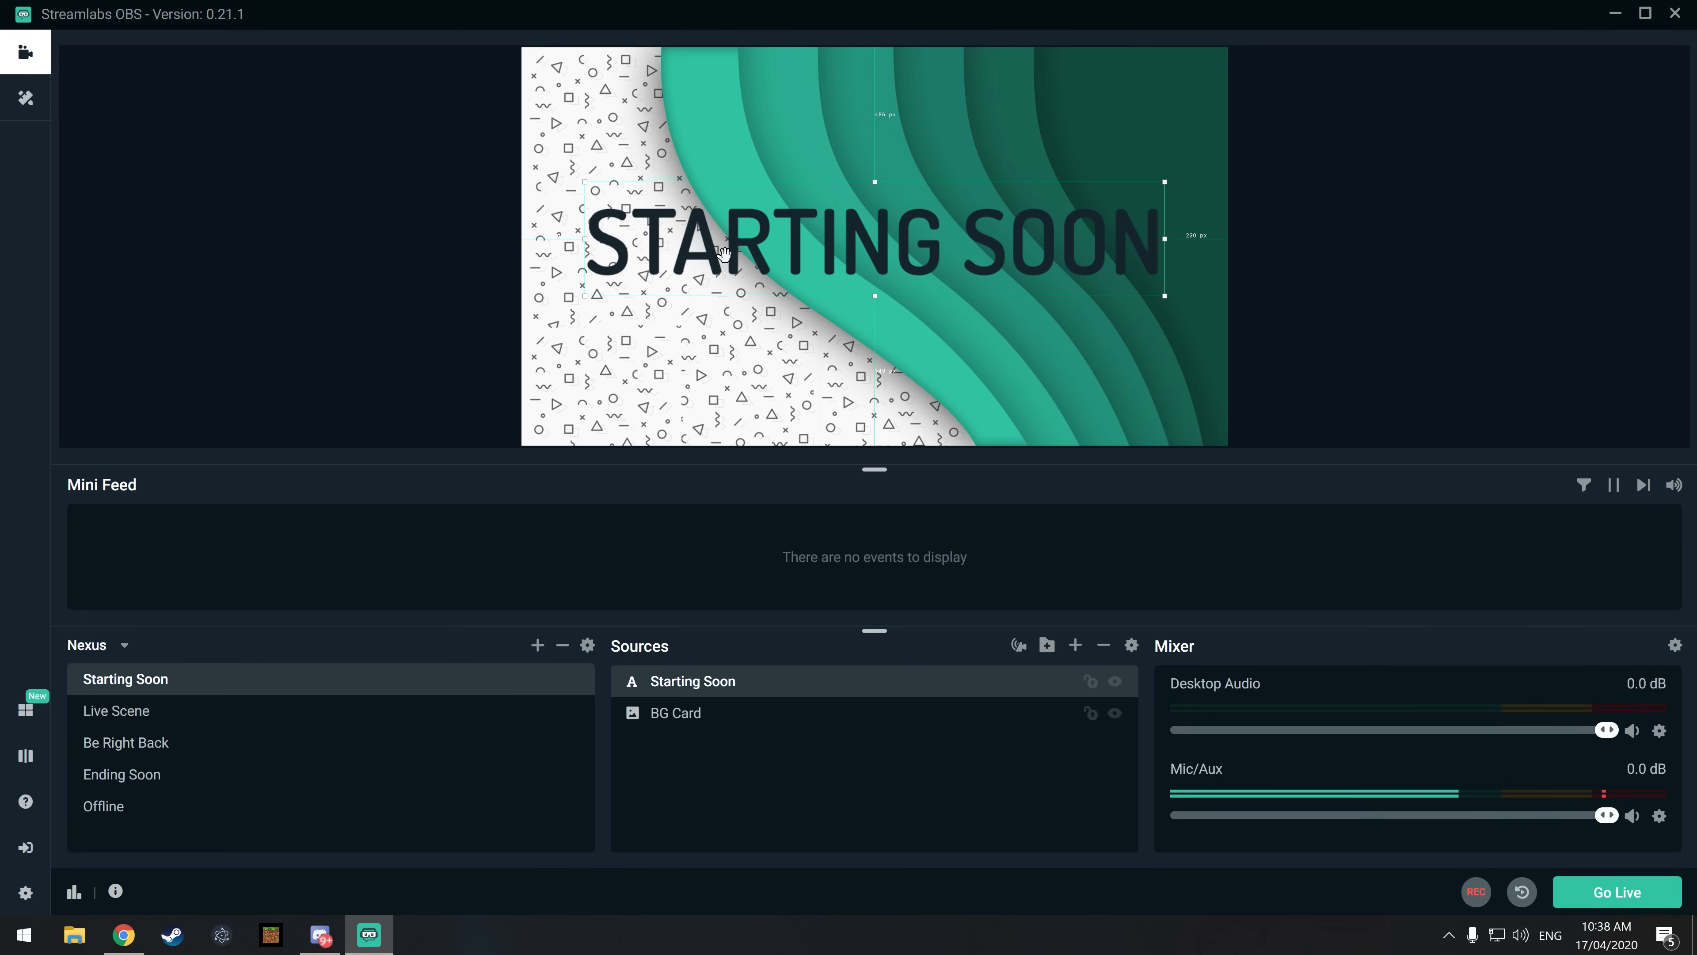
pyautogui.rightClick(730, 694)
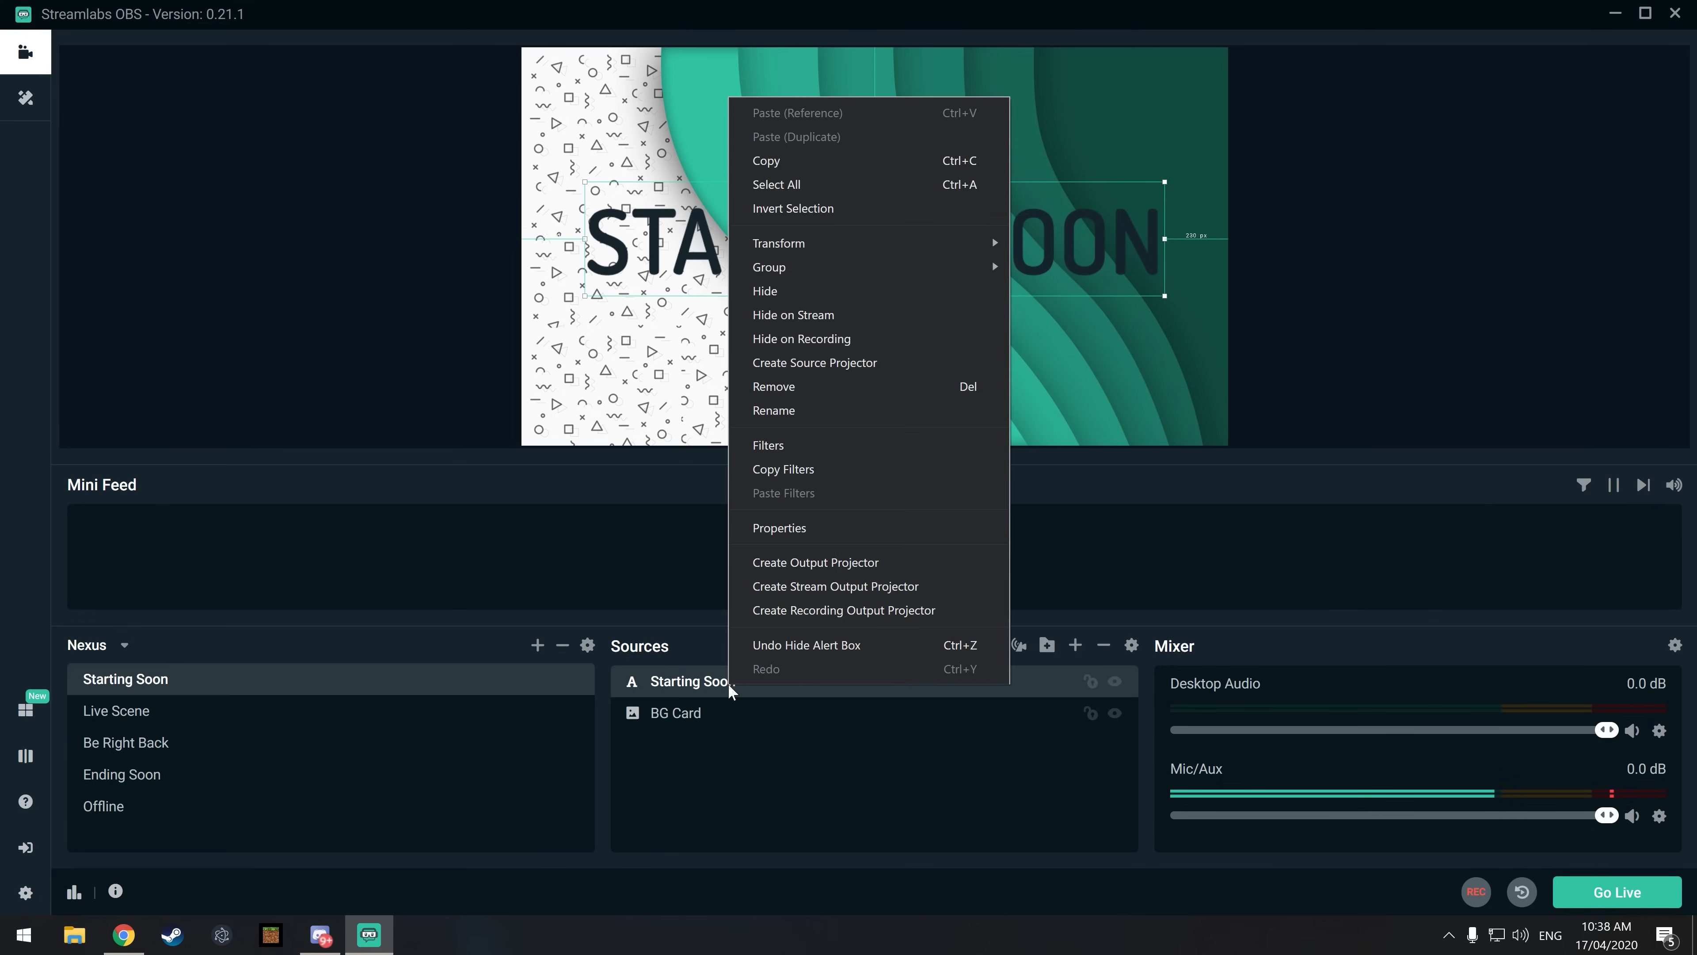
pyautogui.click(846, 532)
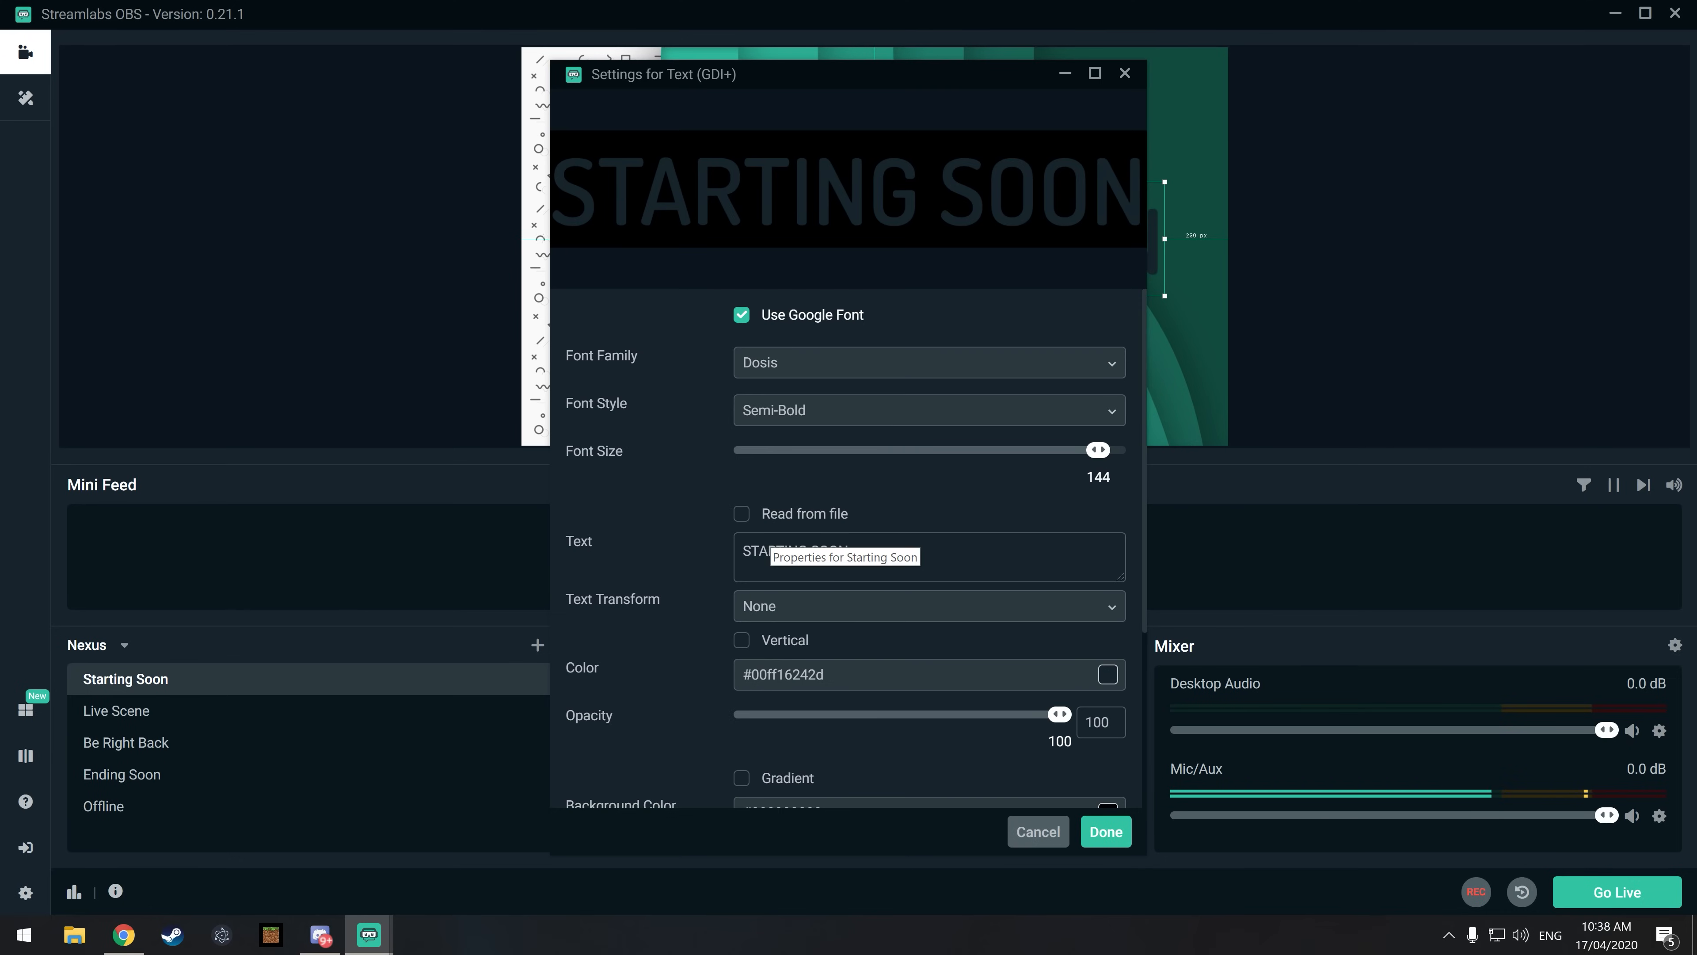
pyautogui.moveTo(809, 551); pyautogui.dragTo(703, 561)
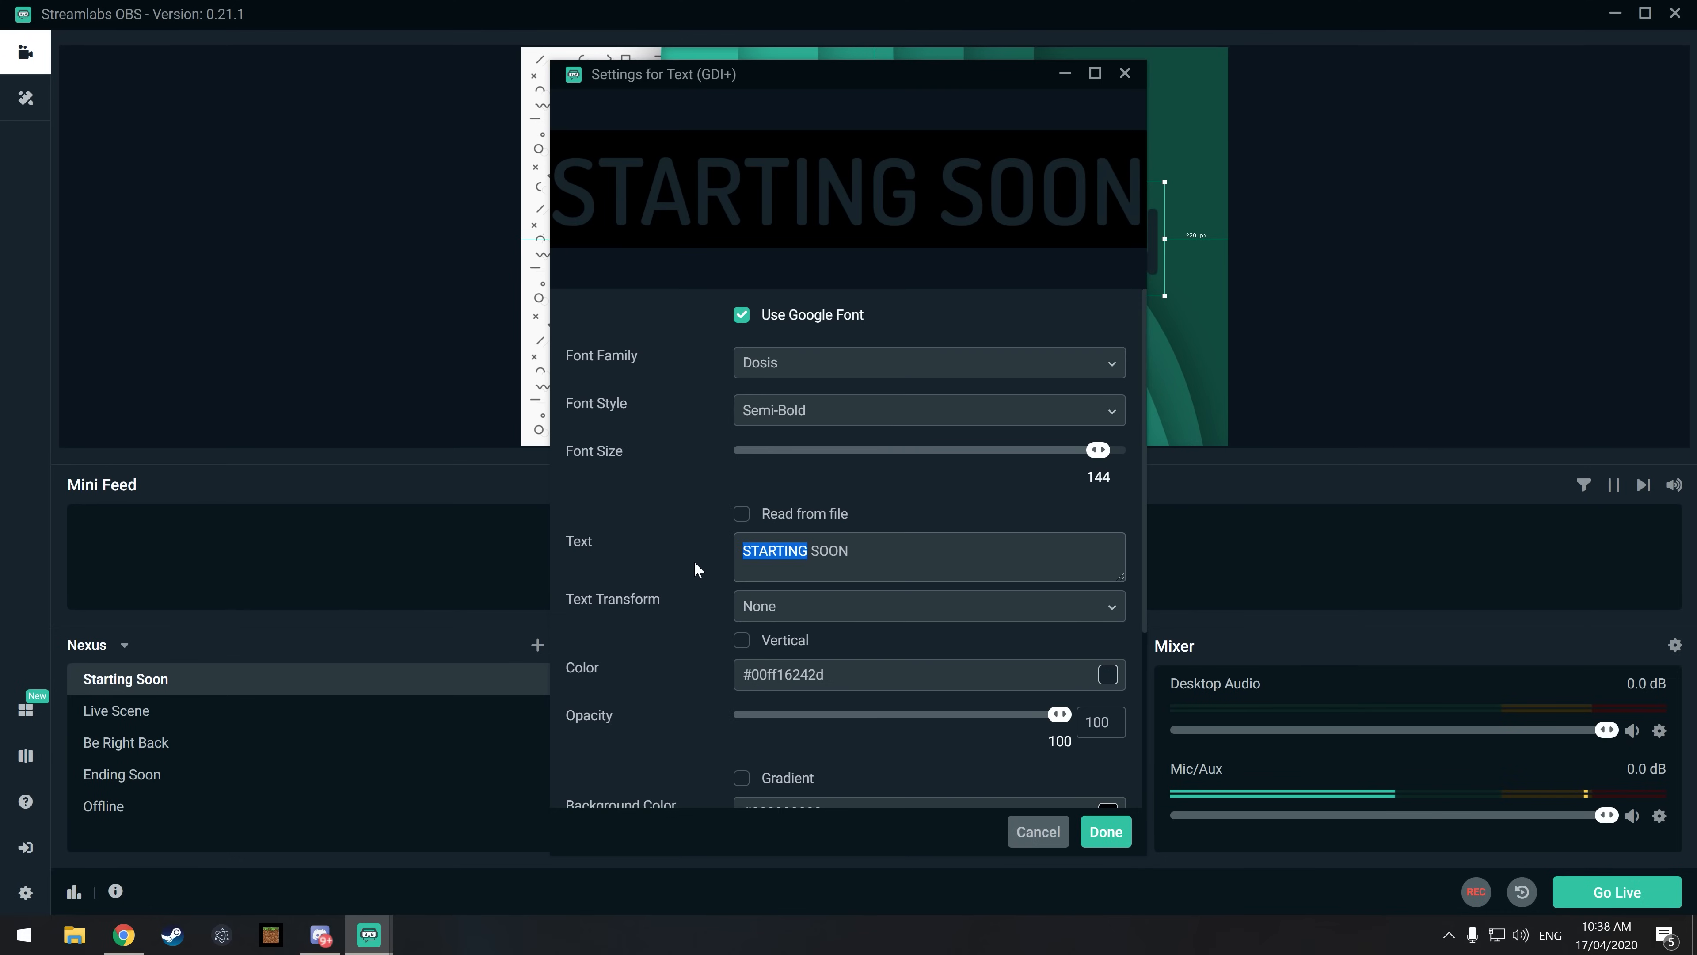
pyautogui.write('FARTIN')
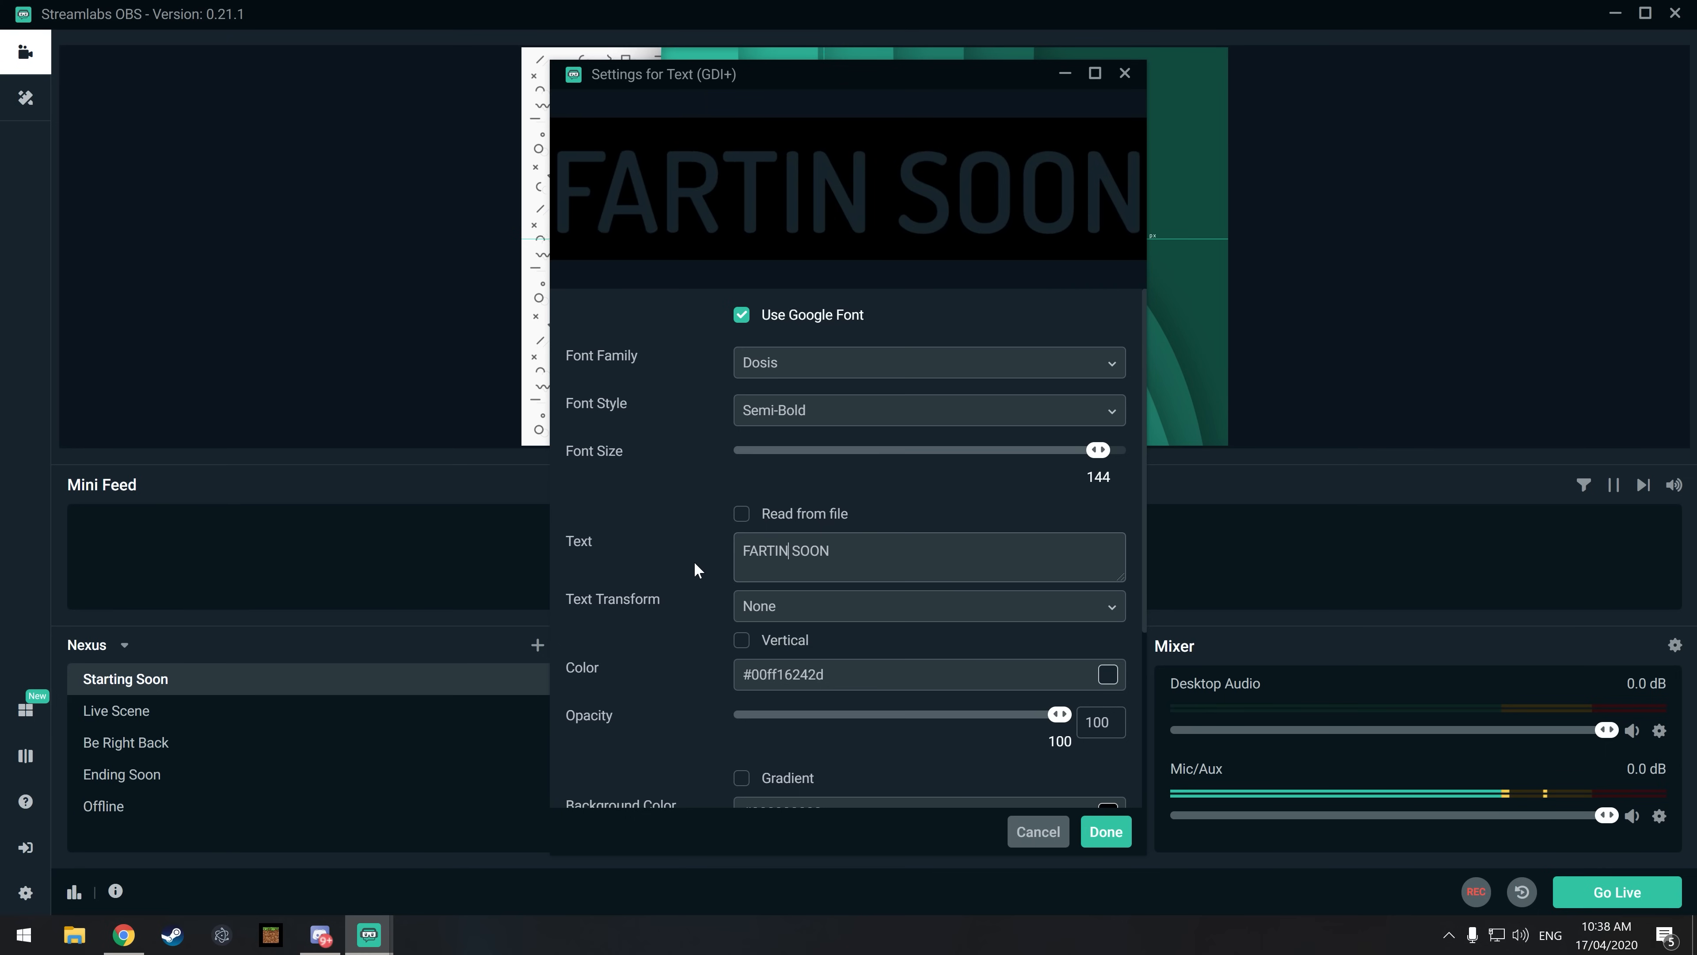
pyautogui.write('G')
pyautogui.click(1117, 834)
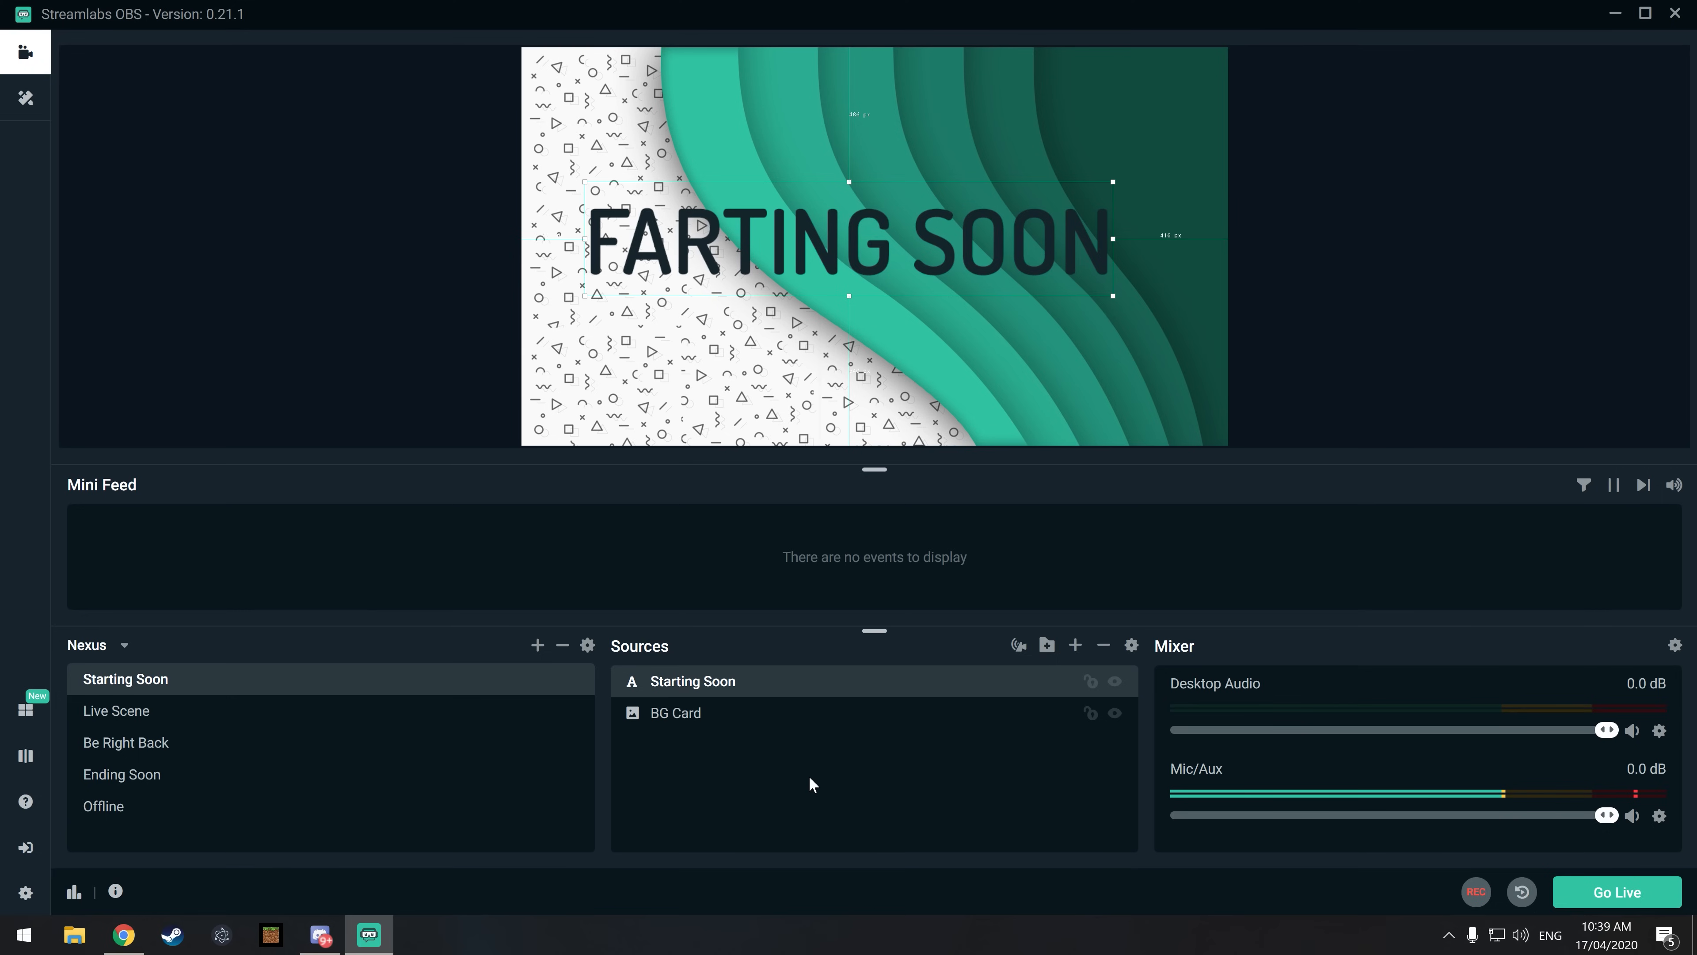
pyautogui.click(1343, 292)
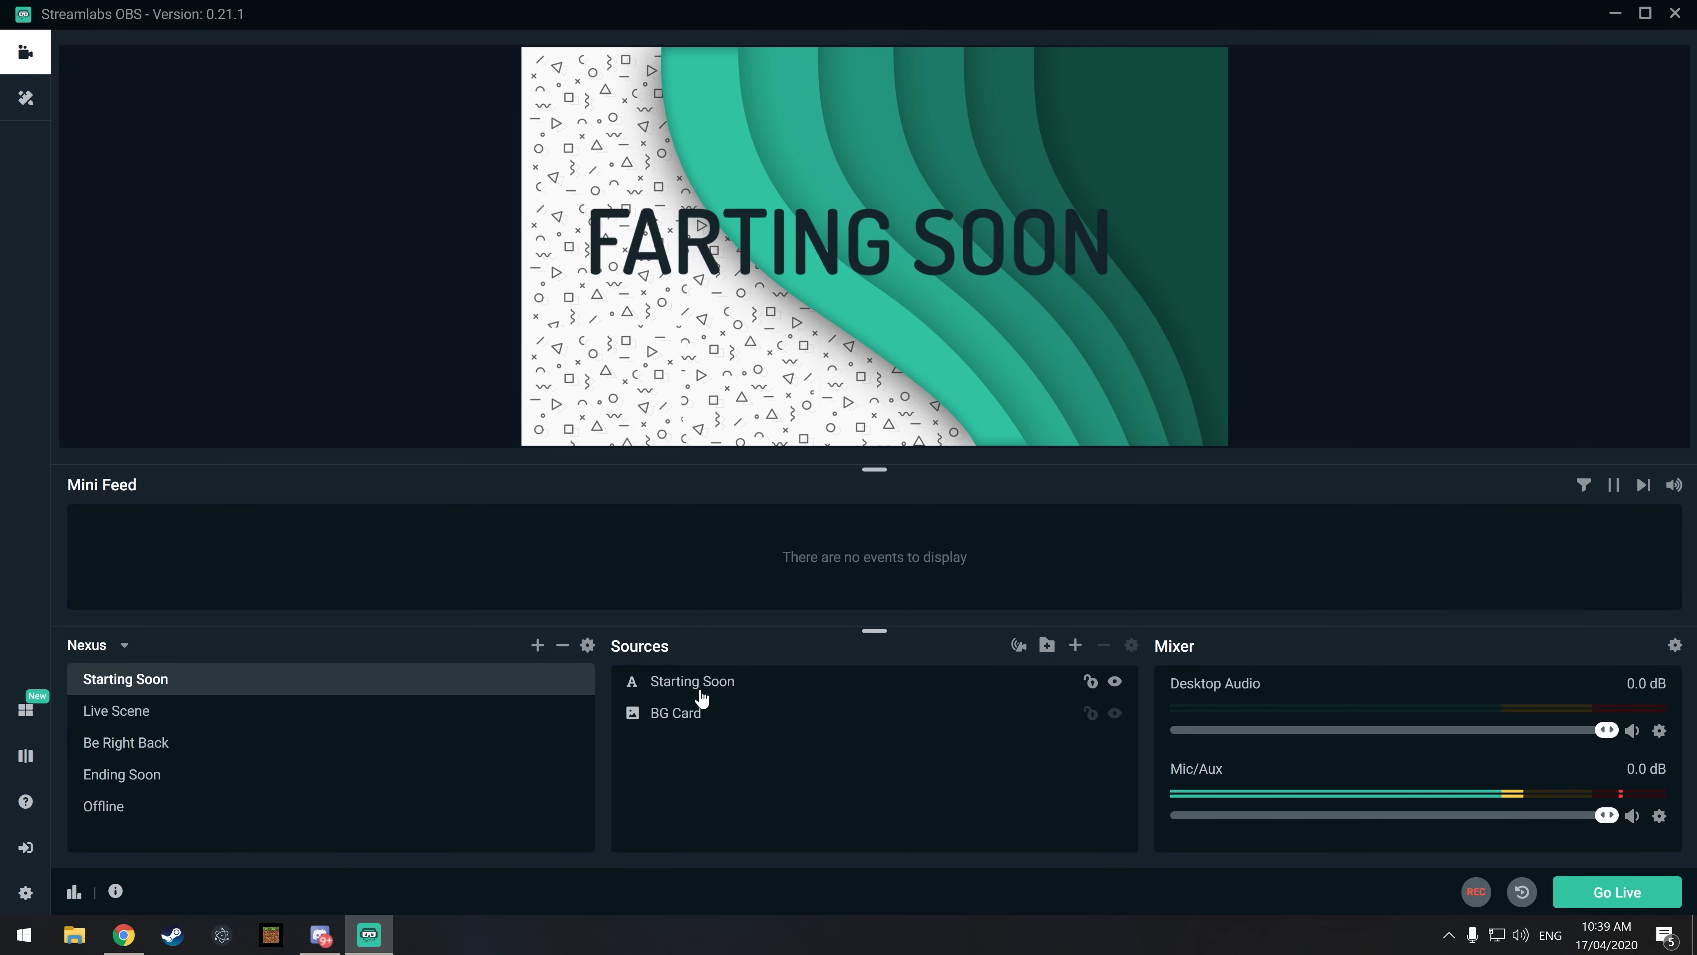
# Step: Hide and show again the BG Card and the Starting Soon text source, one after the other
pyautogui.click(704, 689)
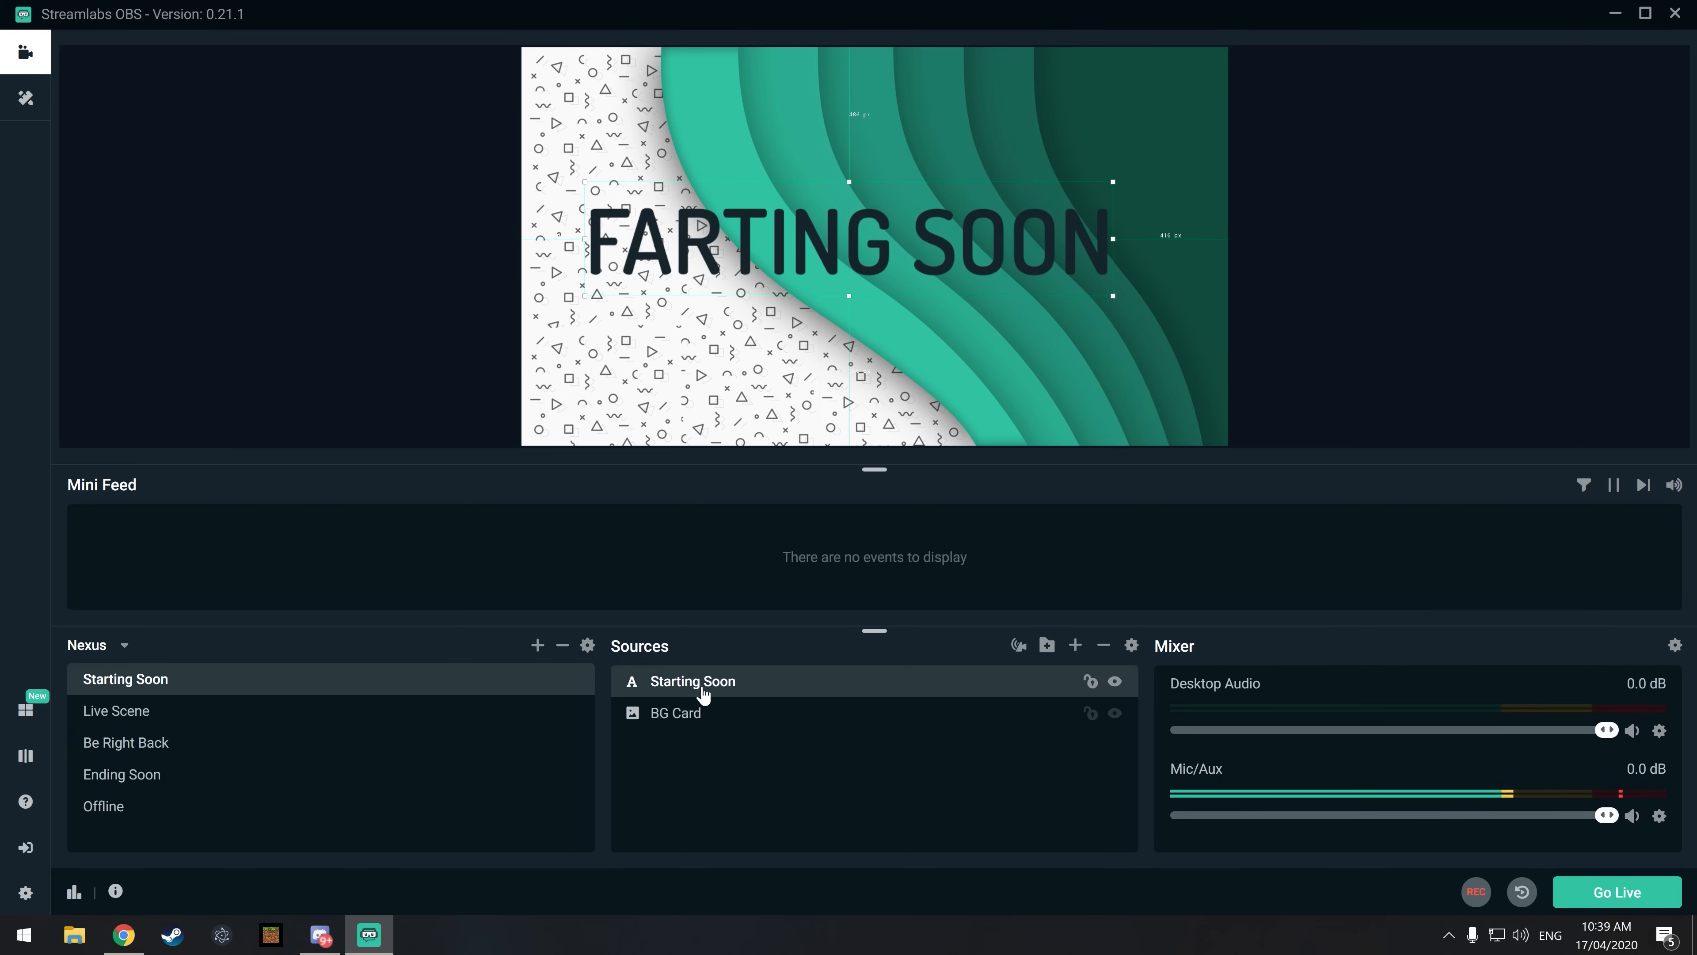
pyautogui.moveTo(704, 688)
pyautogui.mouseDown()
pyautogui.moveTo(701, 735)
pyautogui.moveTo(732, 681)
pyautogui.mouseUp()
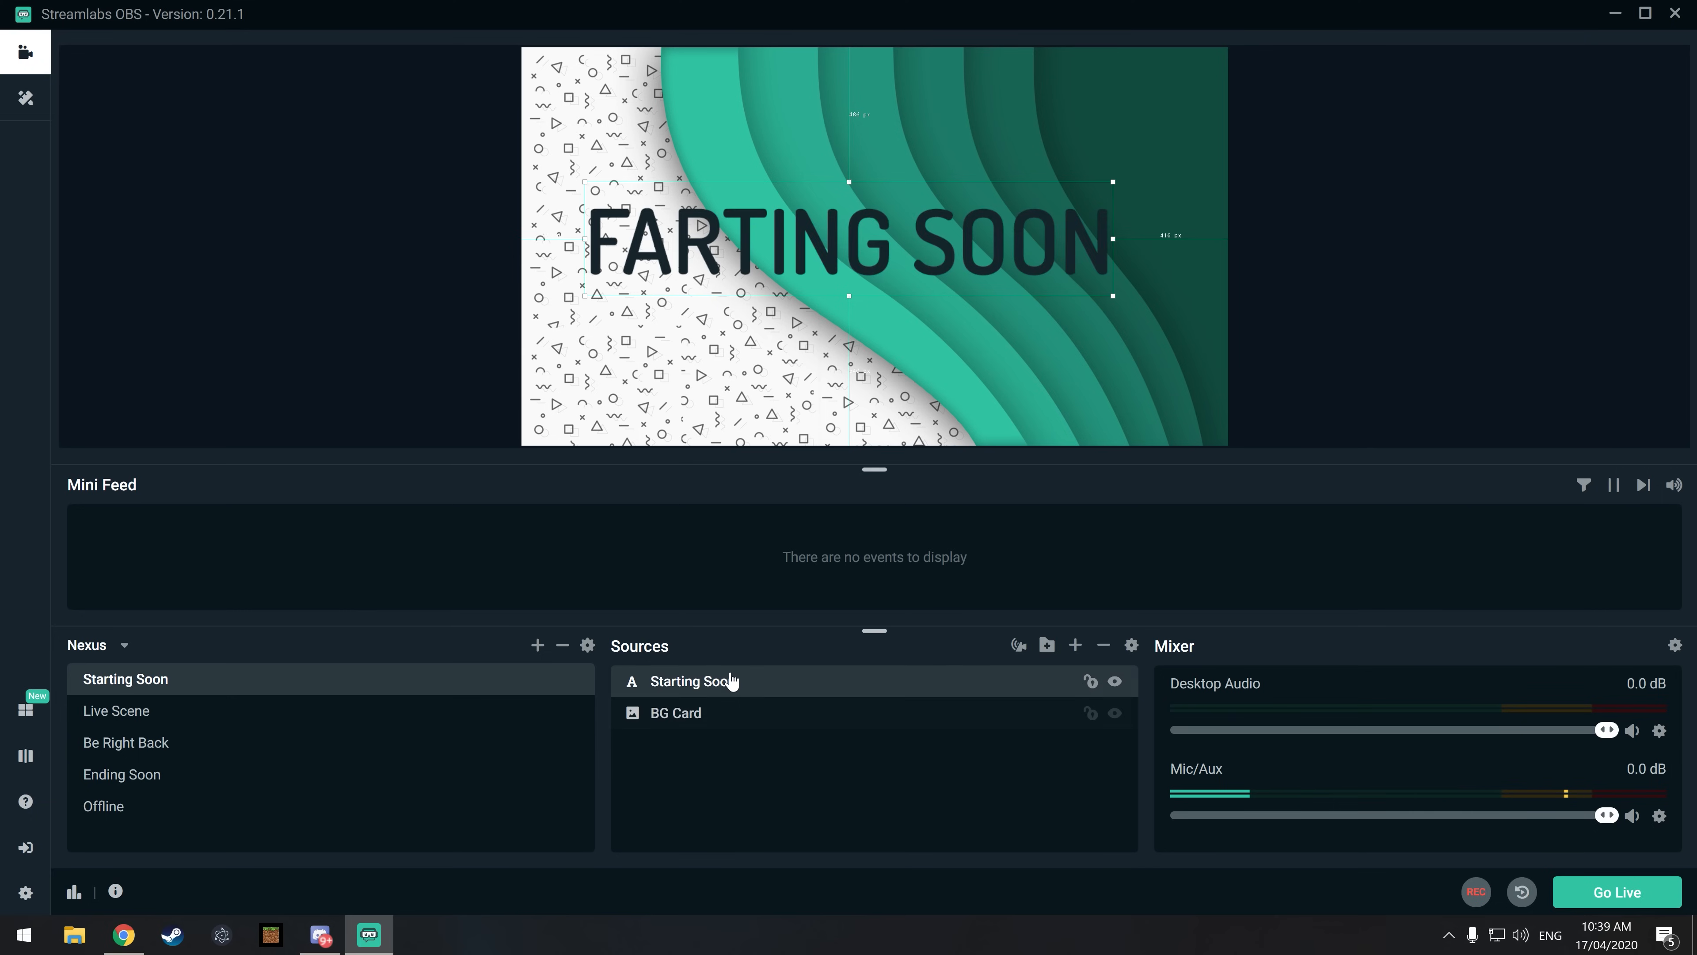
pyautogui.click(1116, 714)
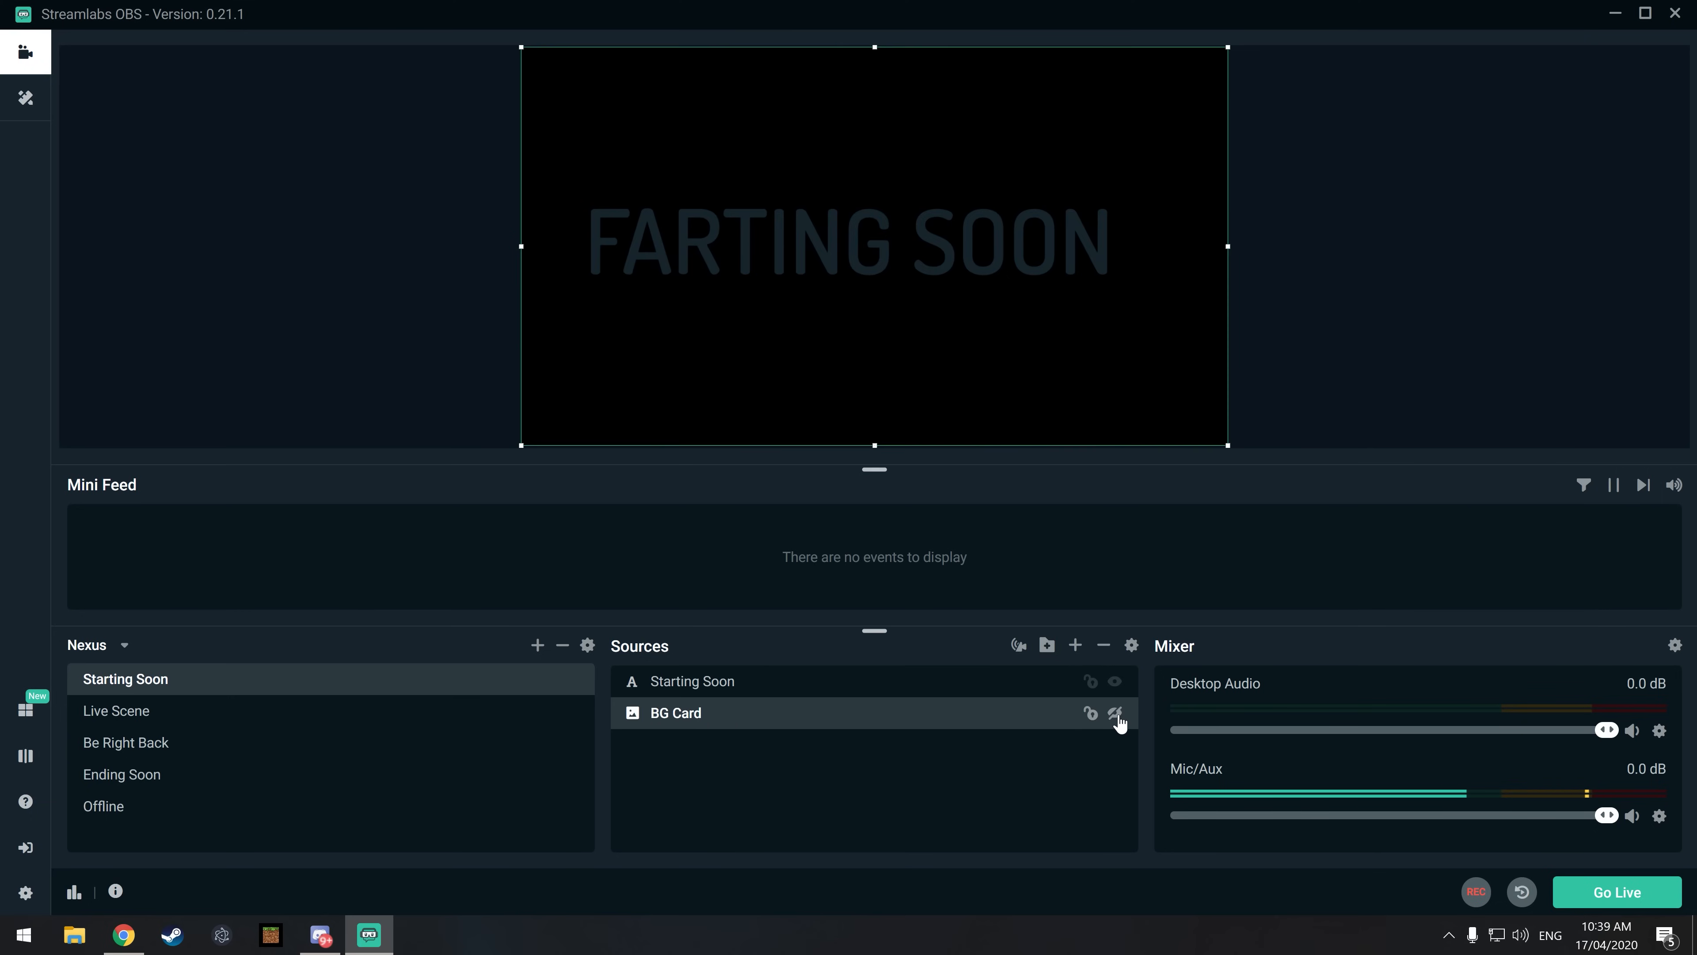
pyautogui.click(1117, 714)
pyautogui.click(1117, 683)
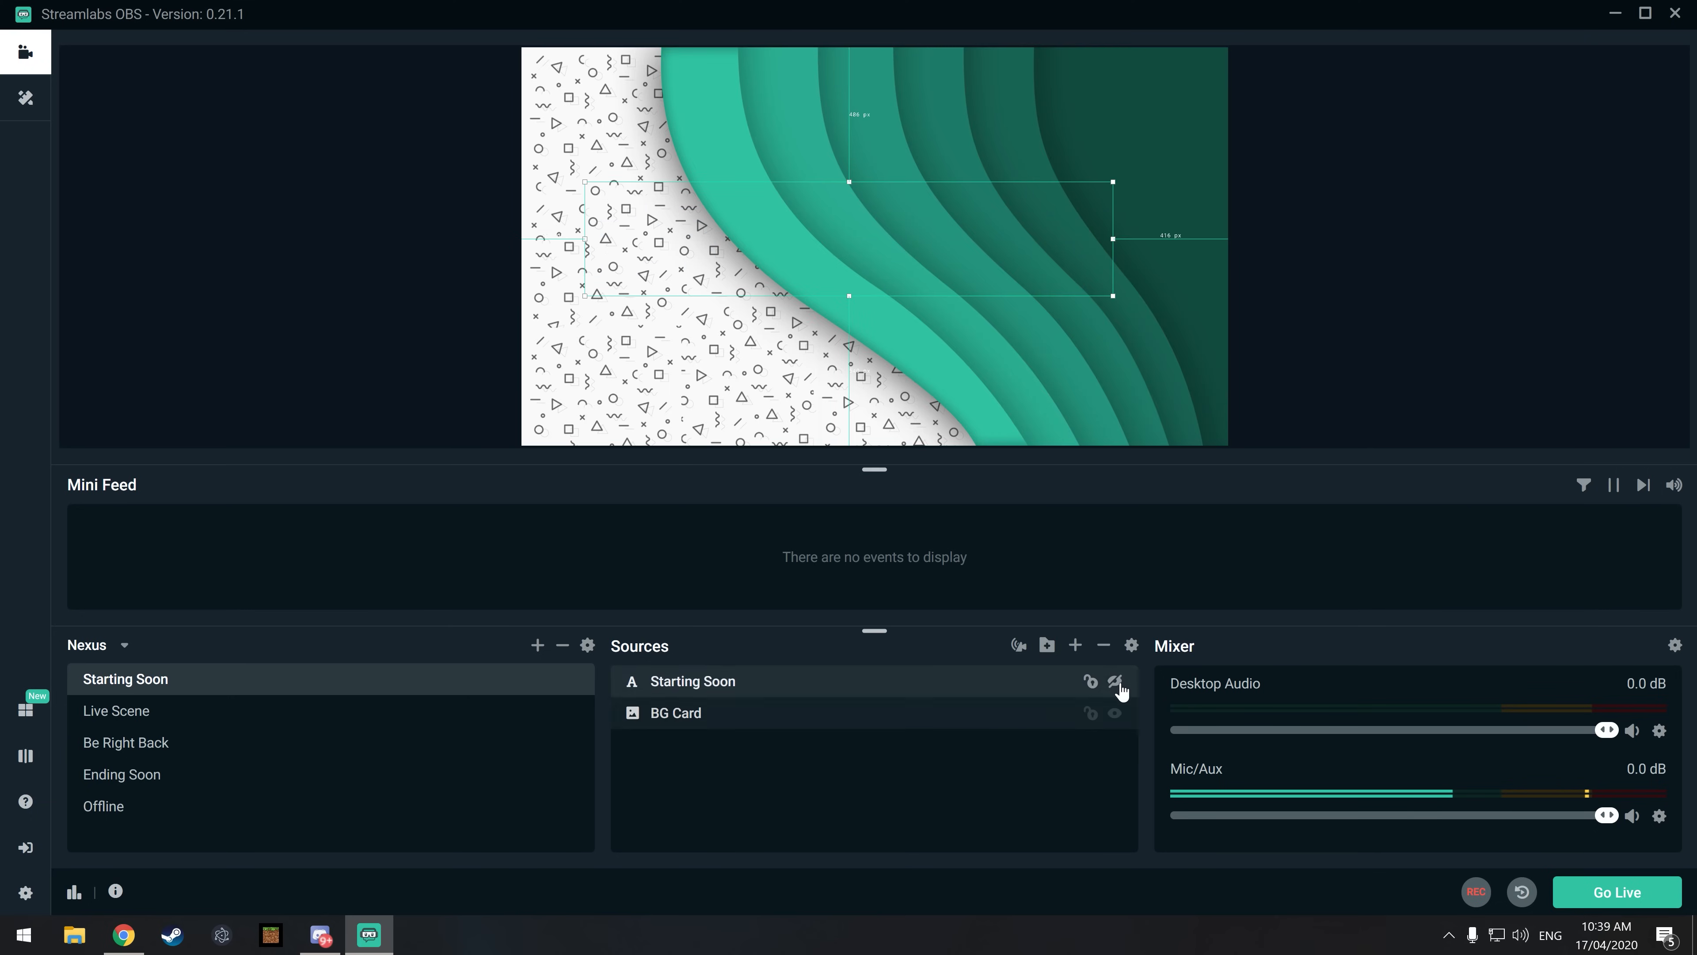
pyautogui.click(1116, 683)
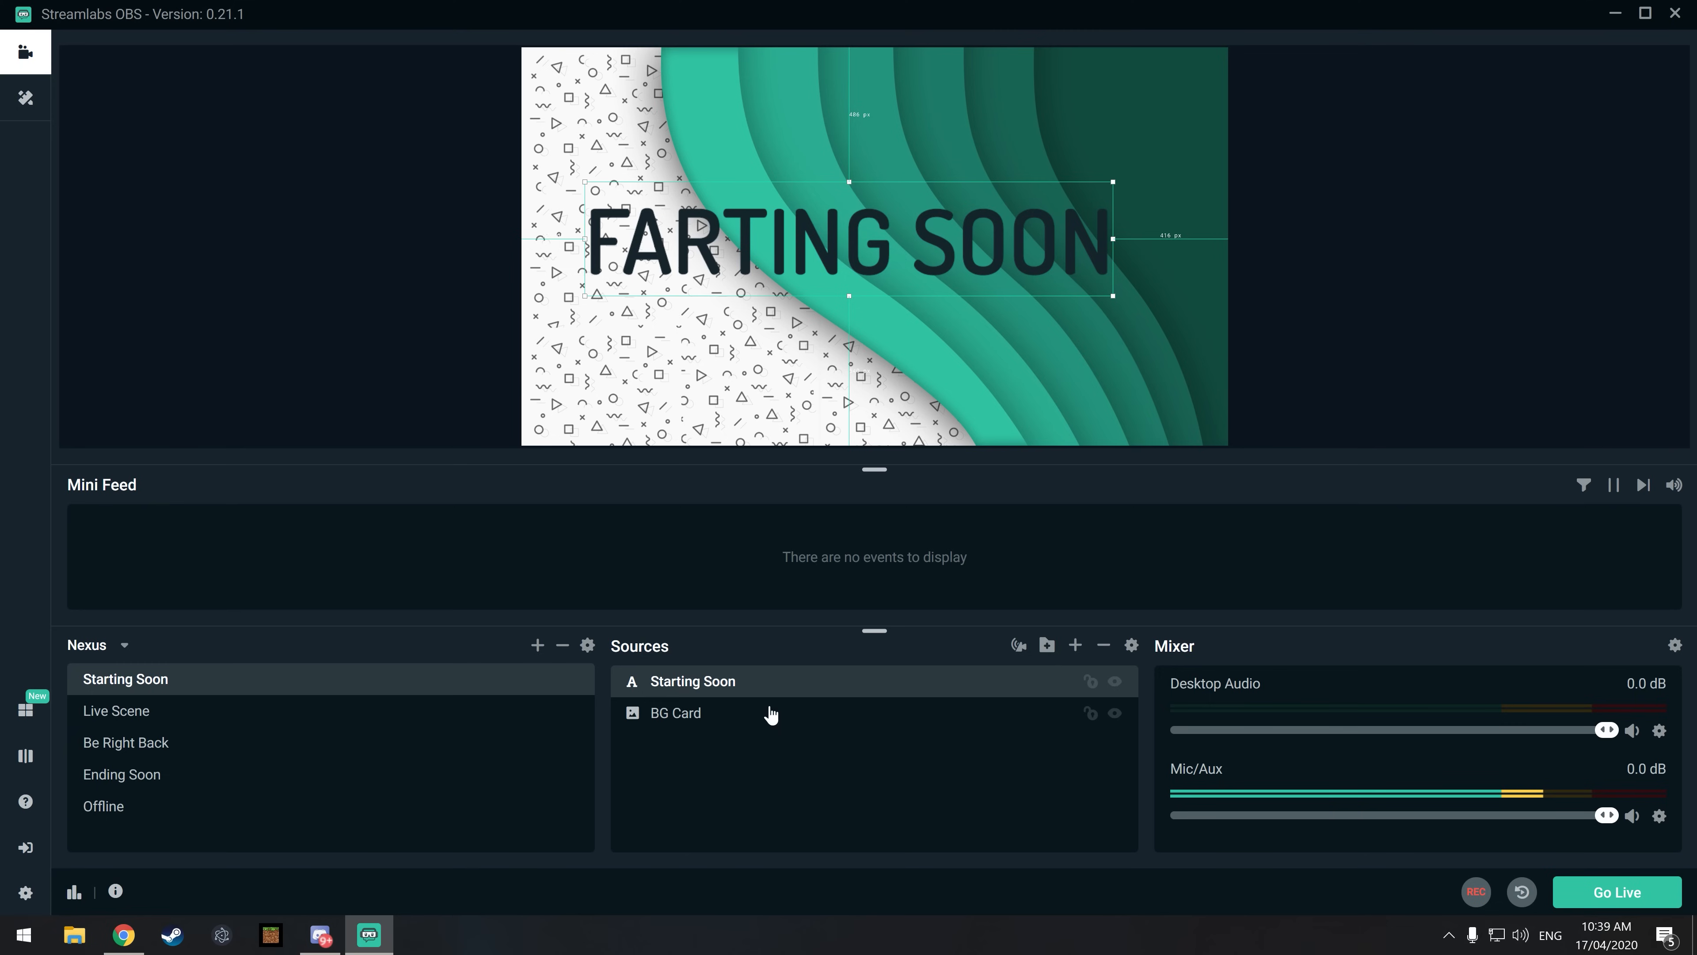
pyautogui.click(302, 386)
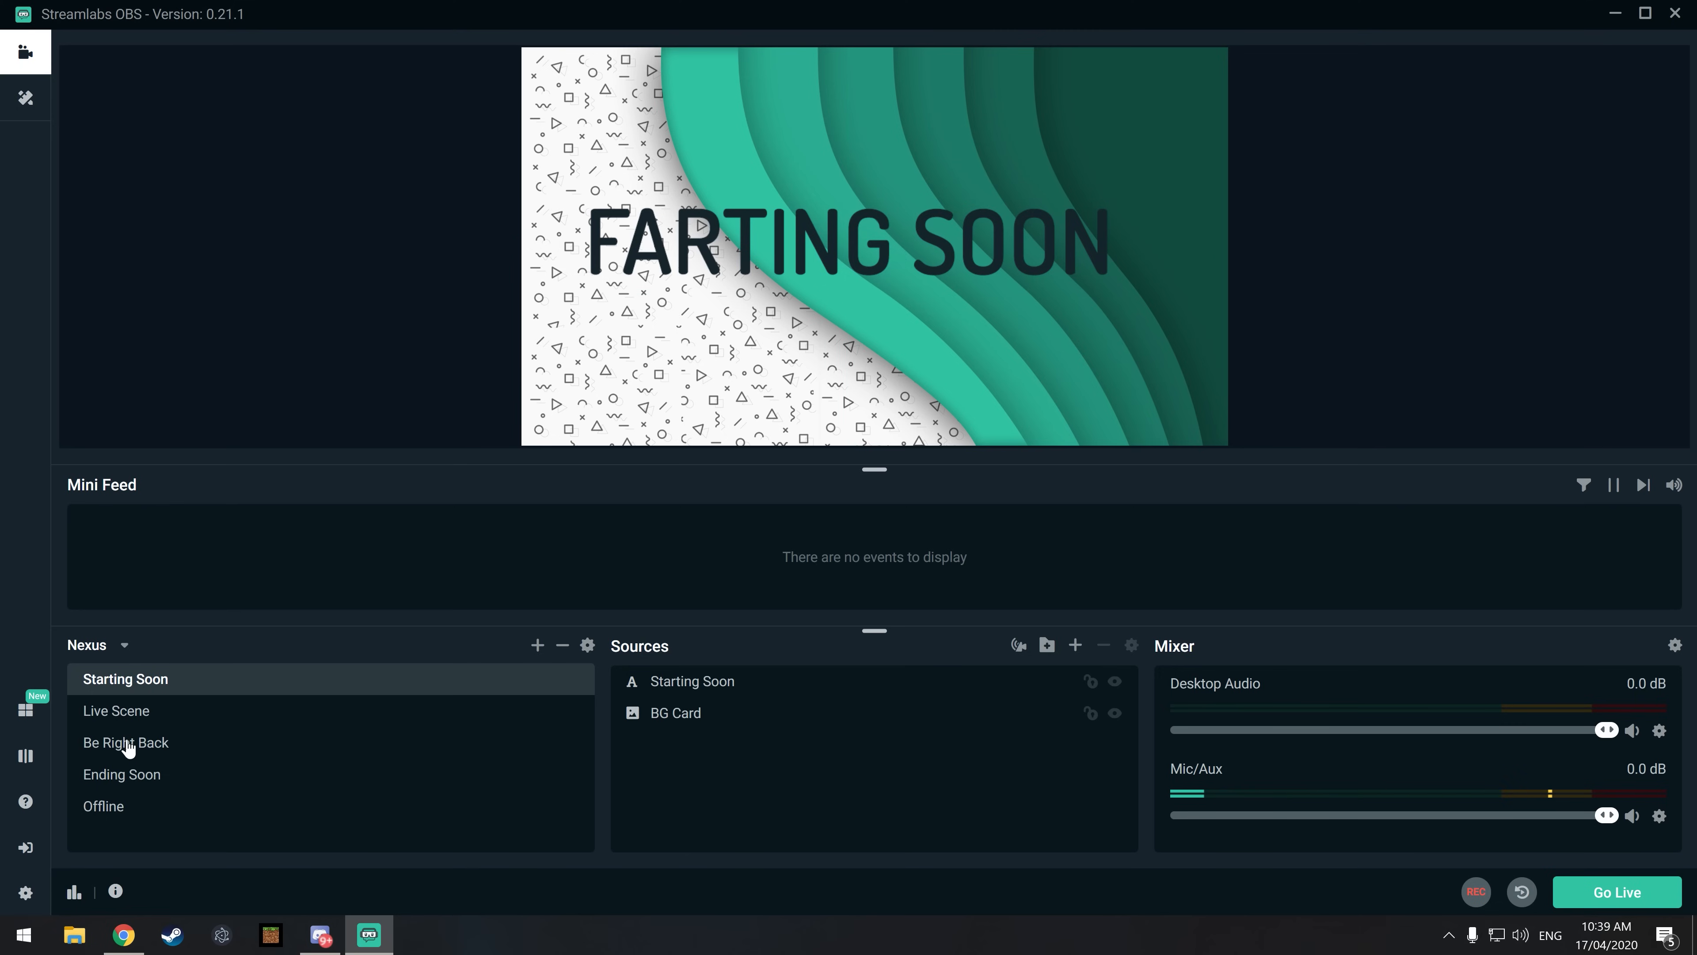
# Step: Examine the sources inside the Header, Label and Webcam folders of the Live Scene
pyautogui.click(141, 716)
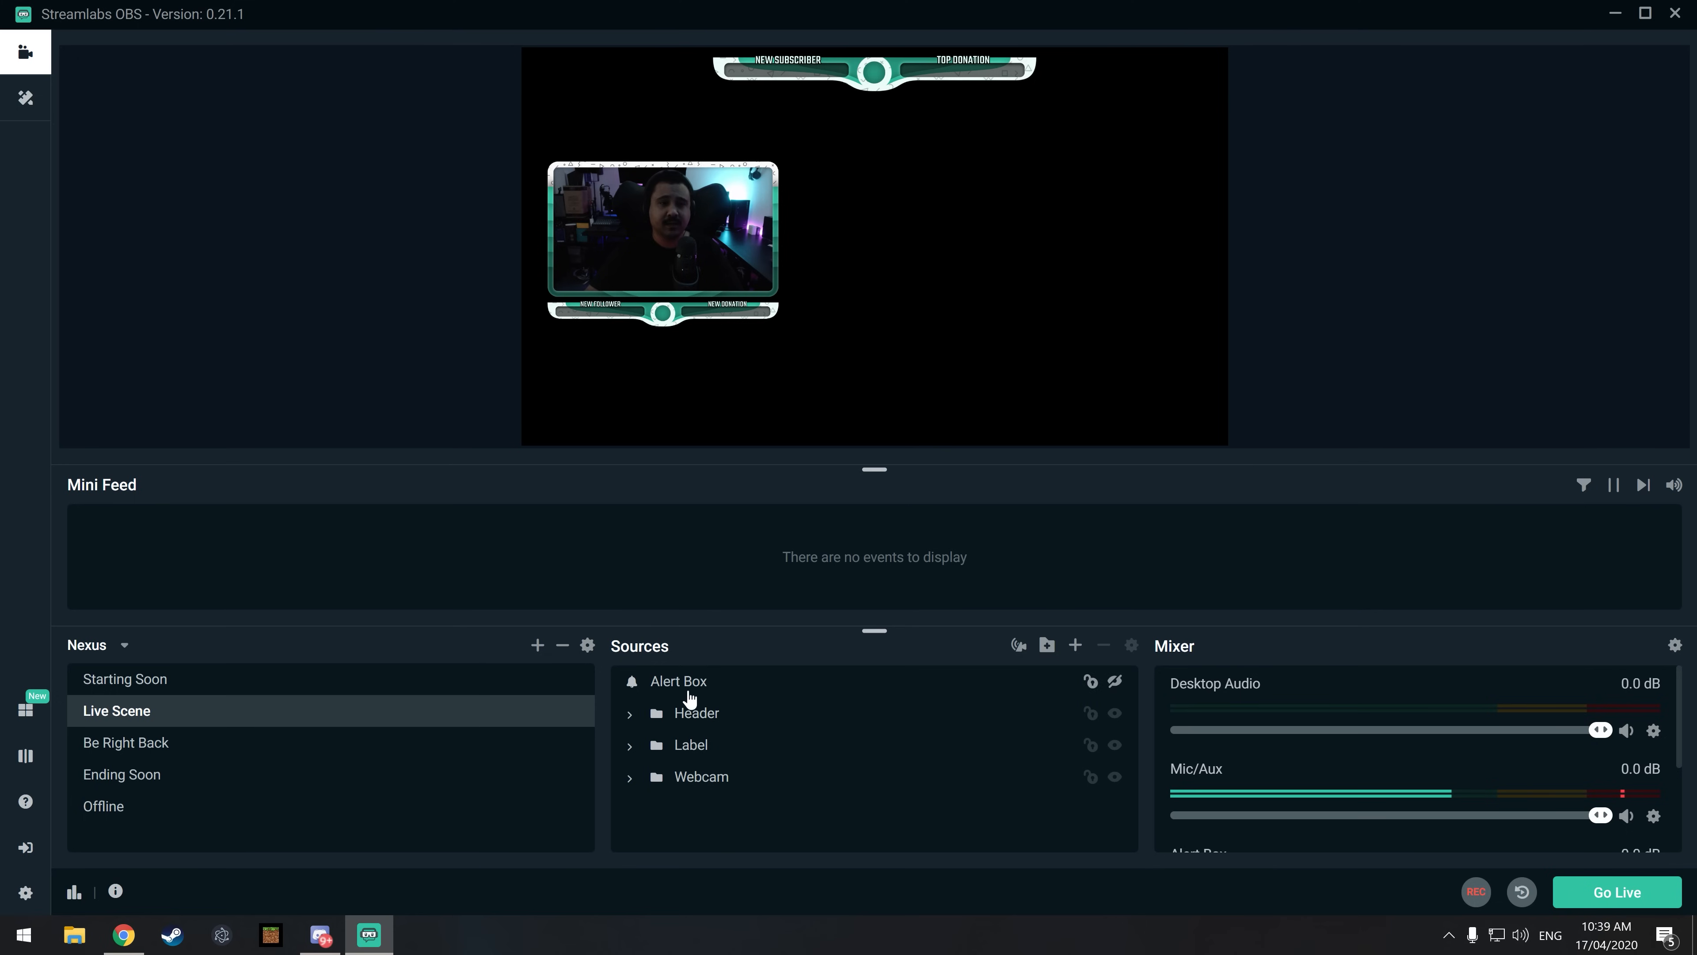
pyautogui.click(631, 715)
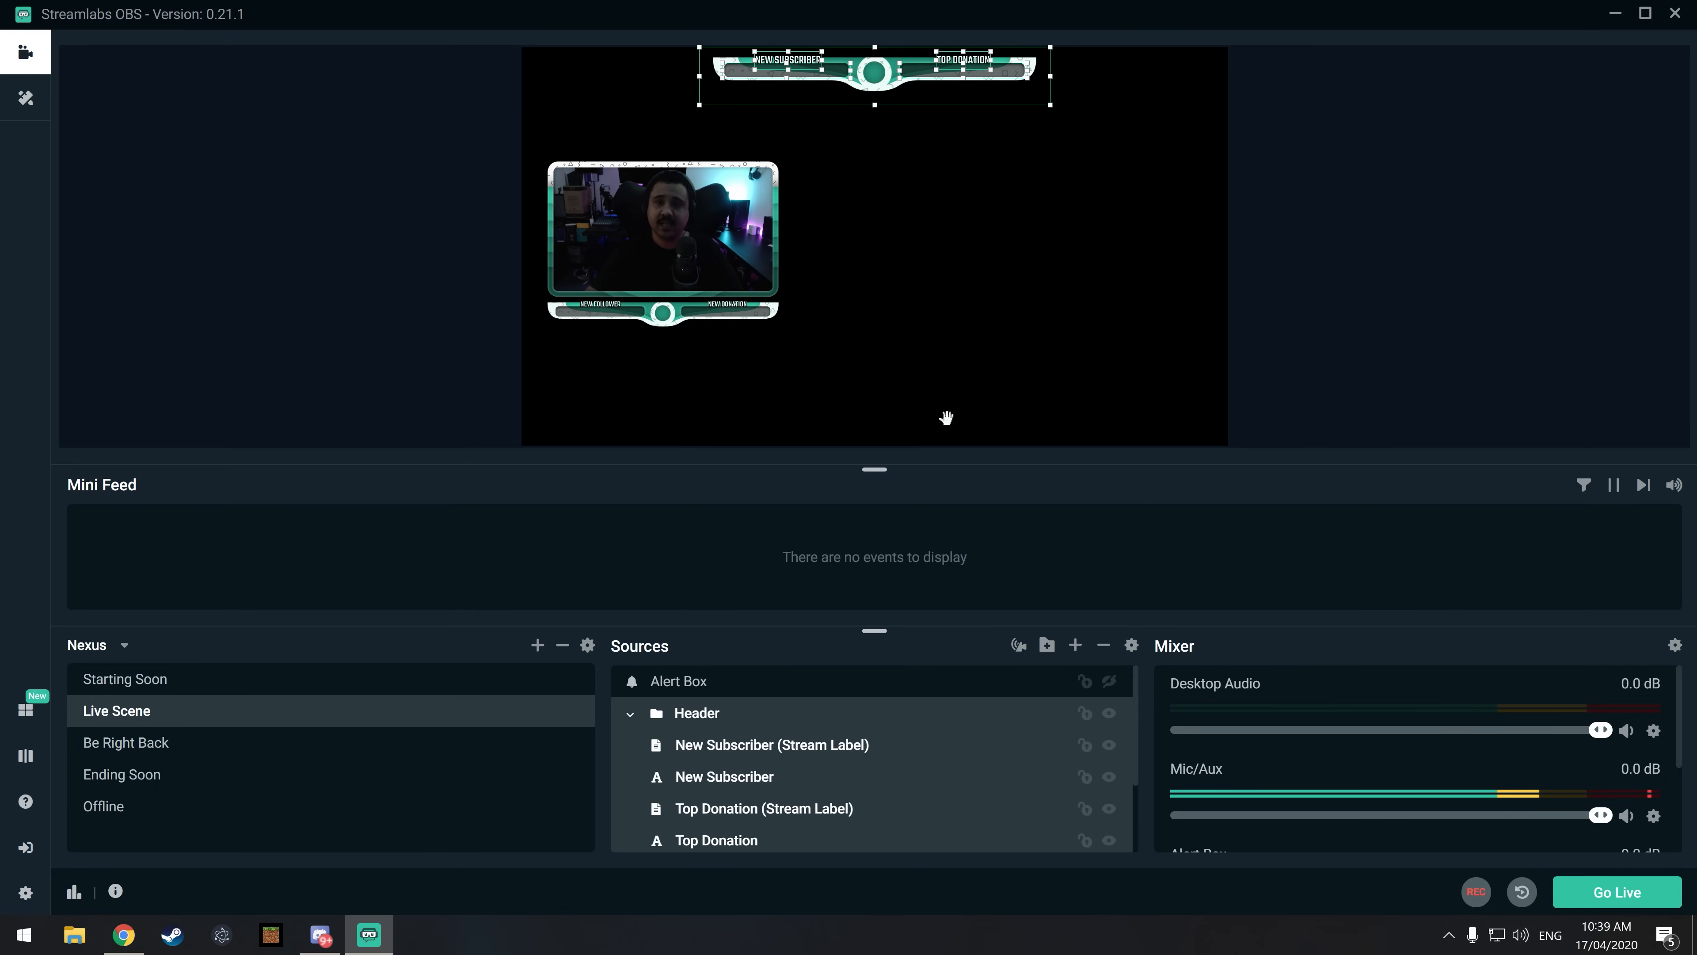
pyautogui.scroll(-2, 749, 735)
pyautogui.scroll(-1, 750, 735)
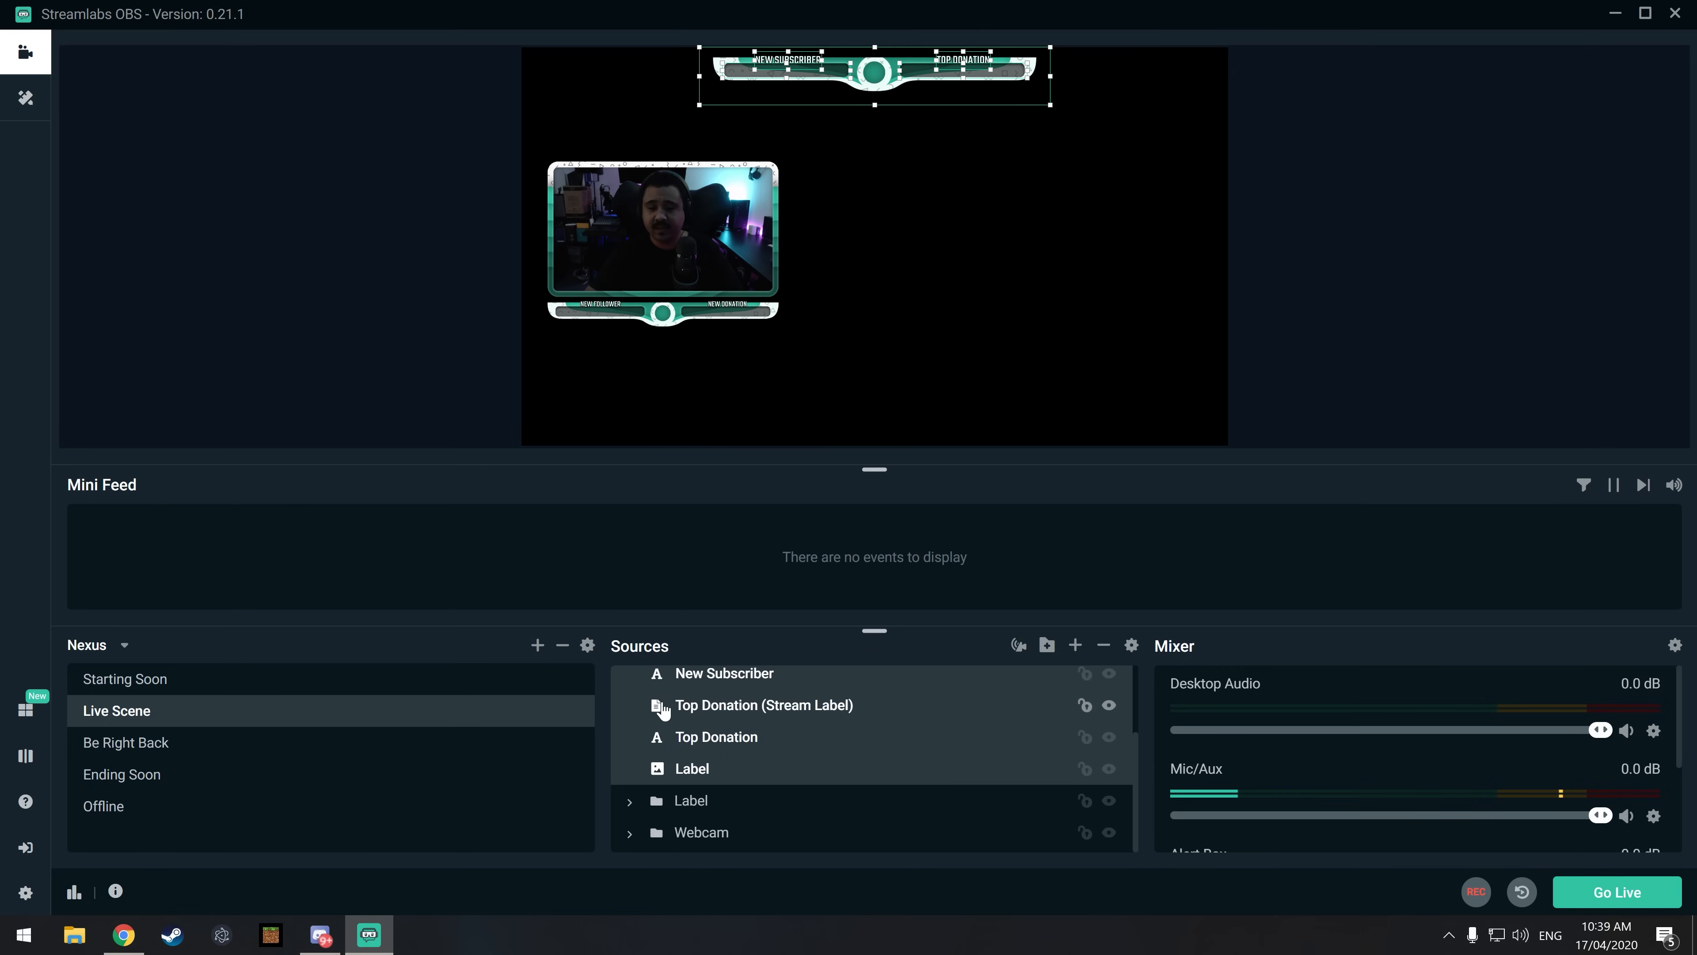
pyautogui.scroll(3, 651, 708)
pyautogui.click(629, 712)
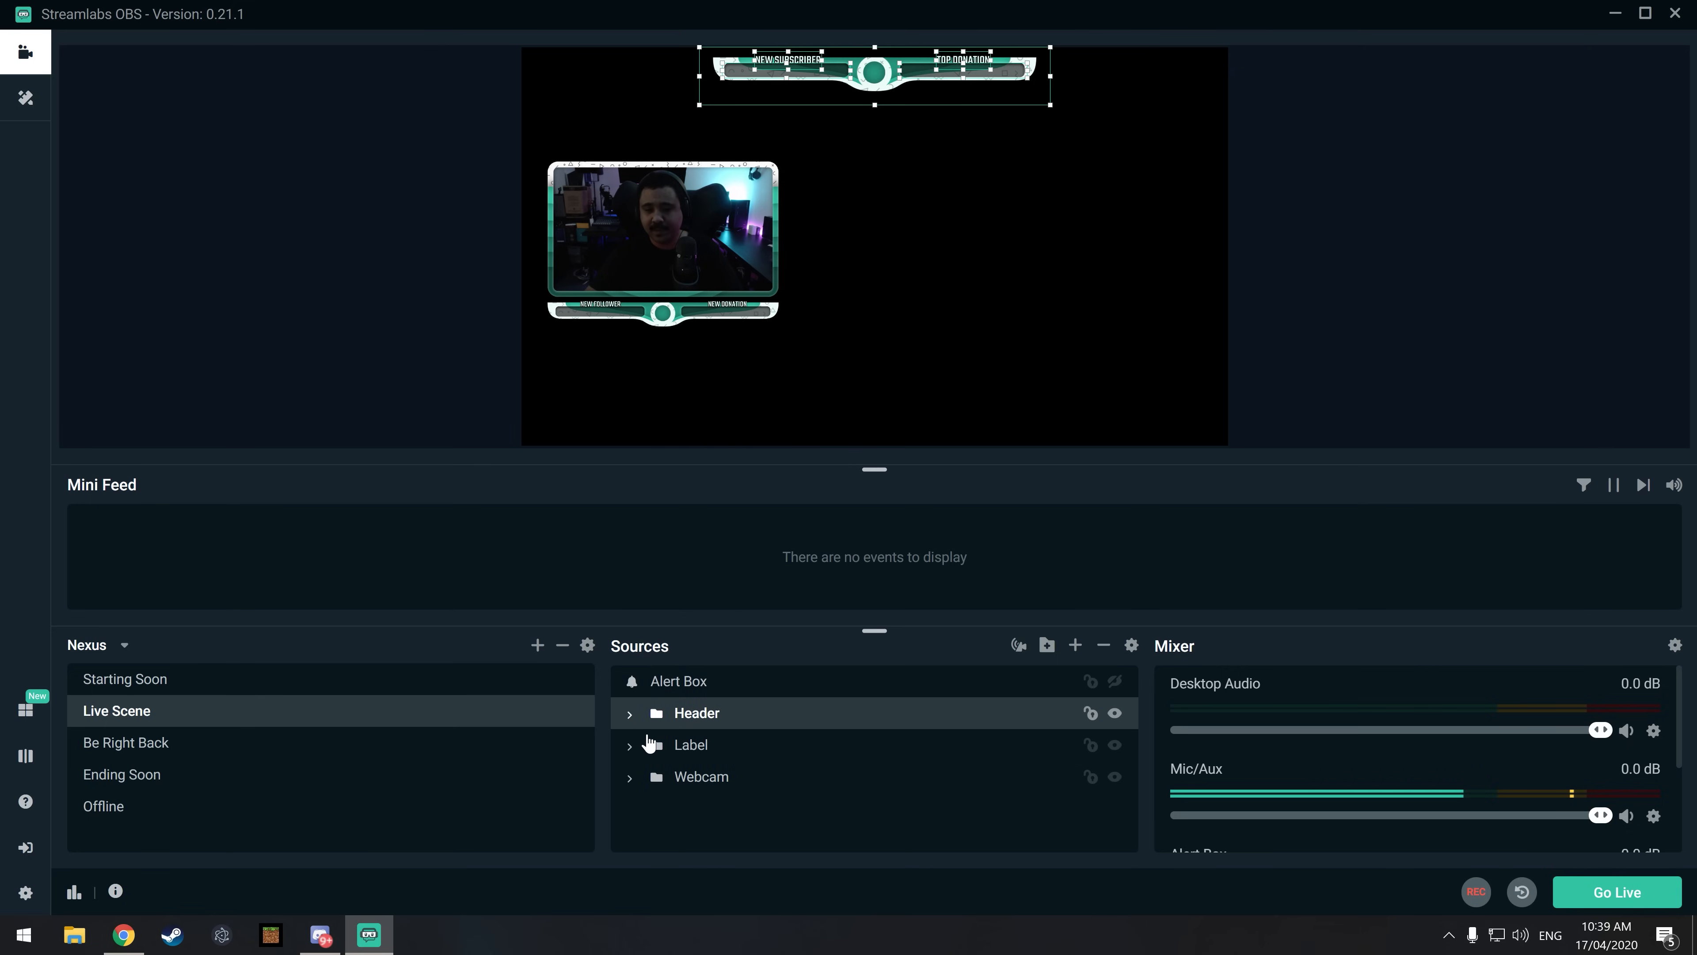
pyautogui.click(629, 748)
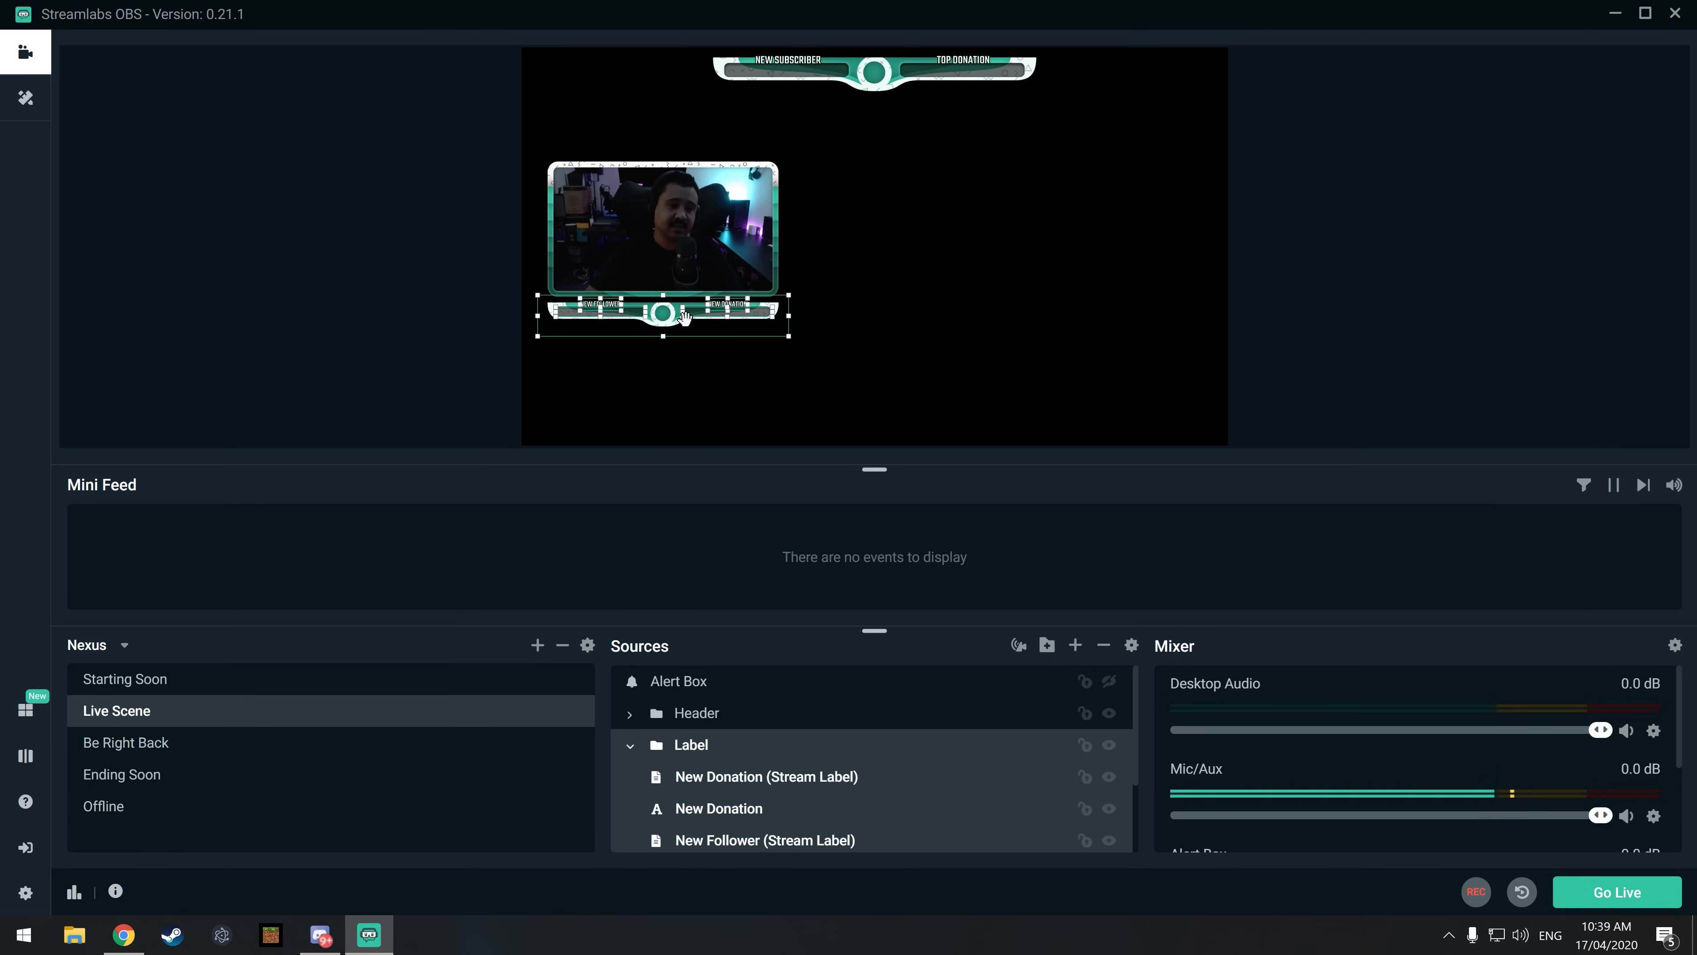
pyautogui.click(629, 745)
pyautogui.click(629, 779)
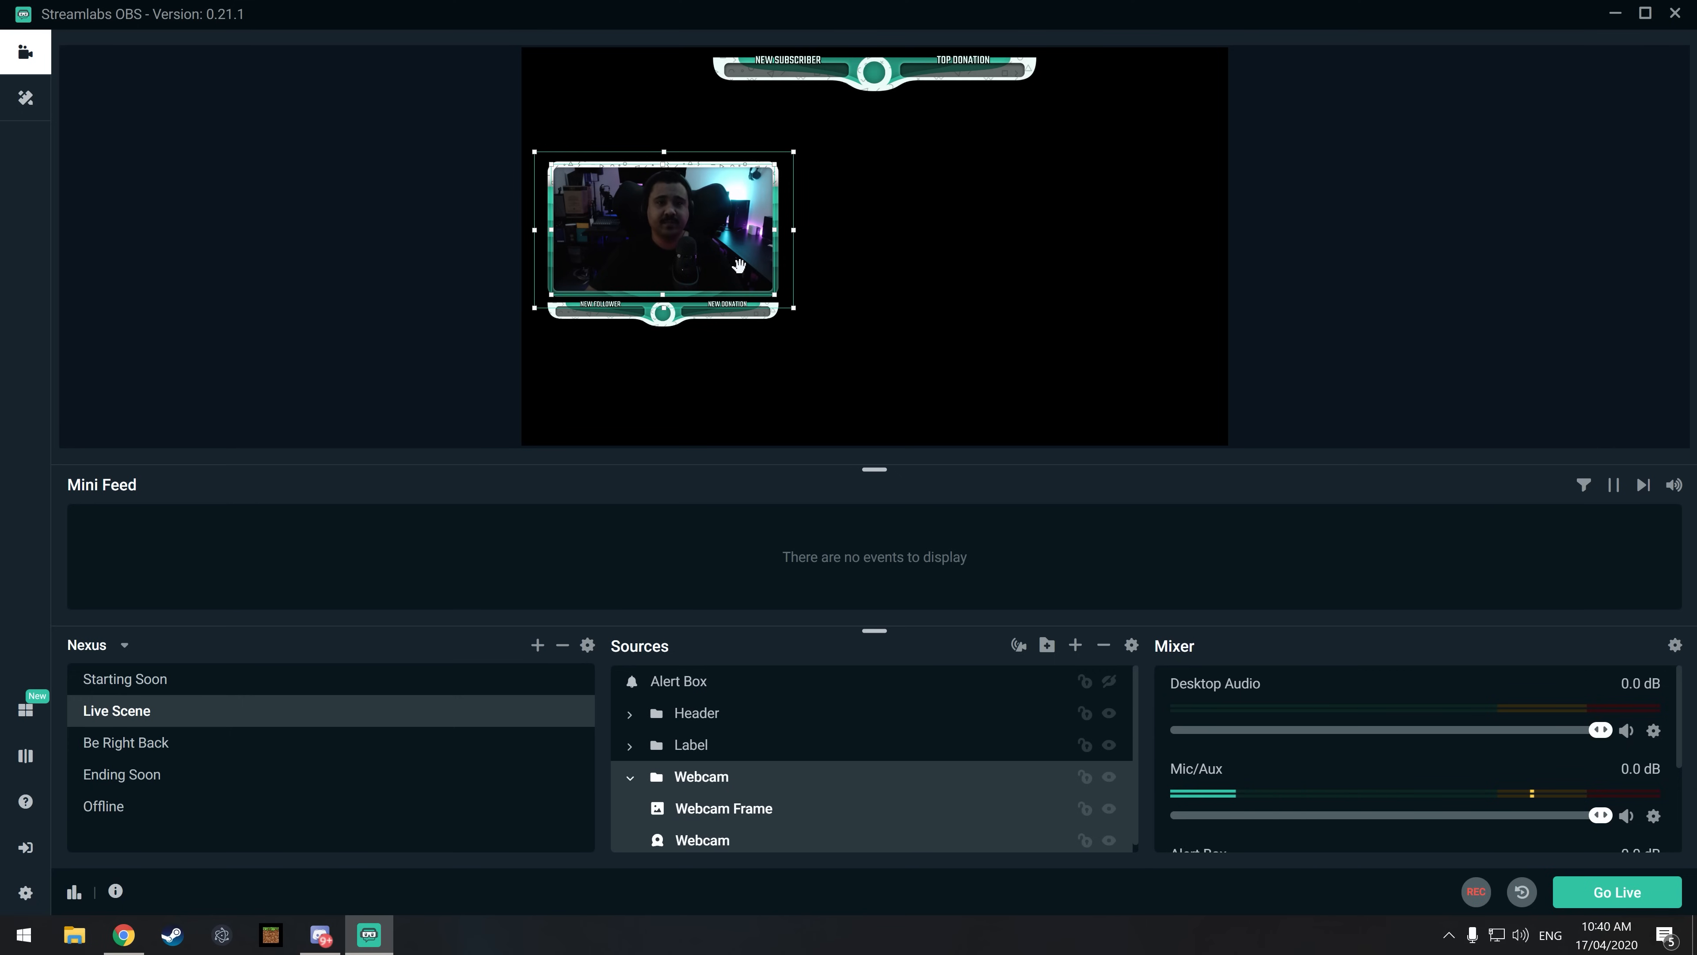
pyautogui.click(629, 780)
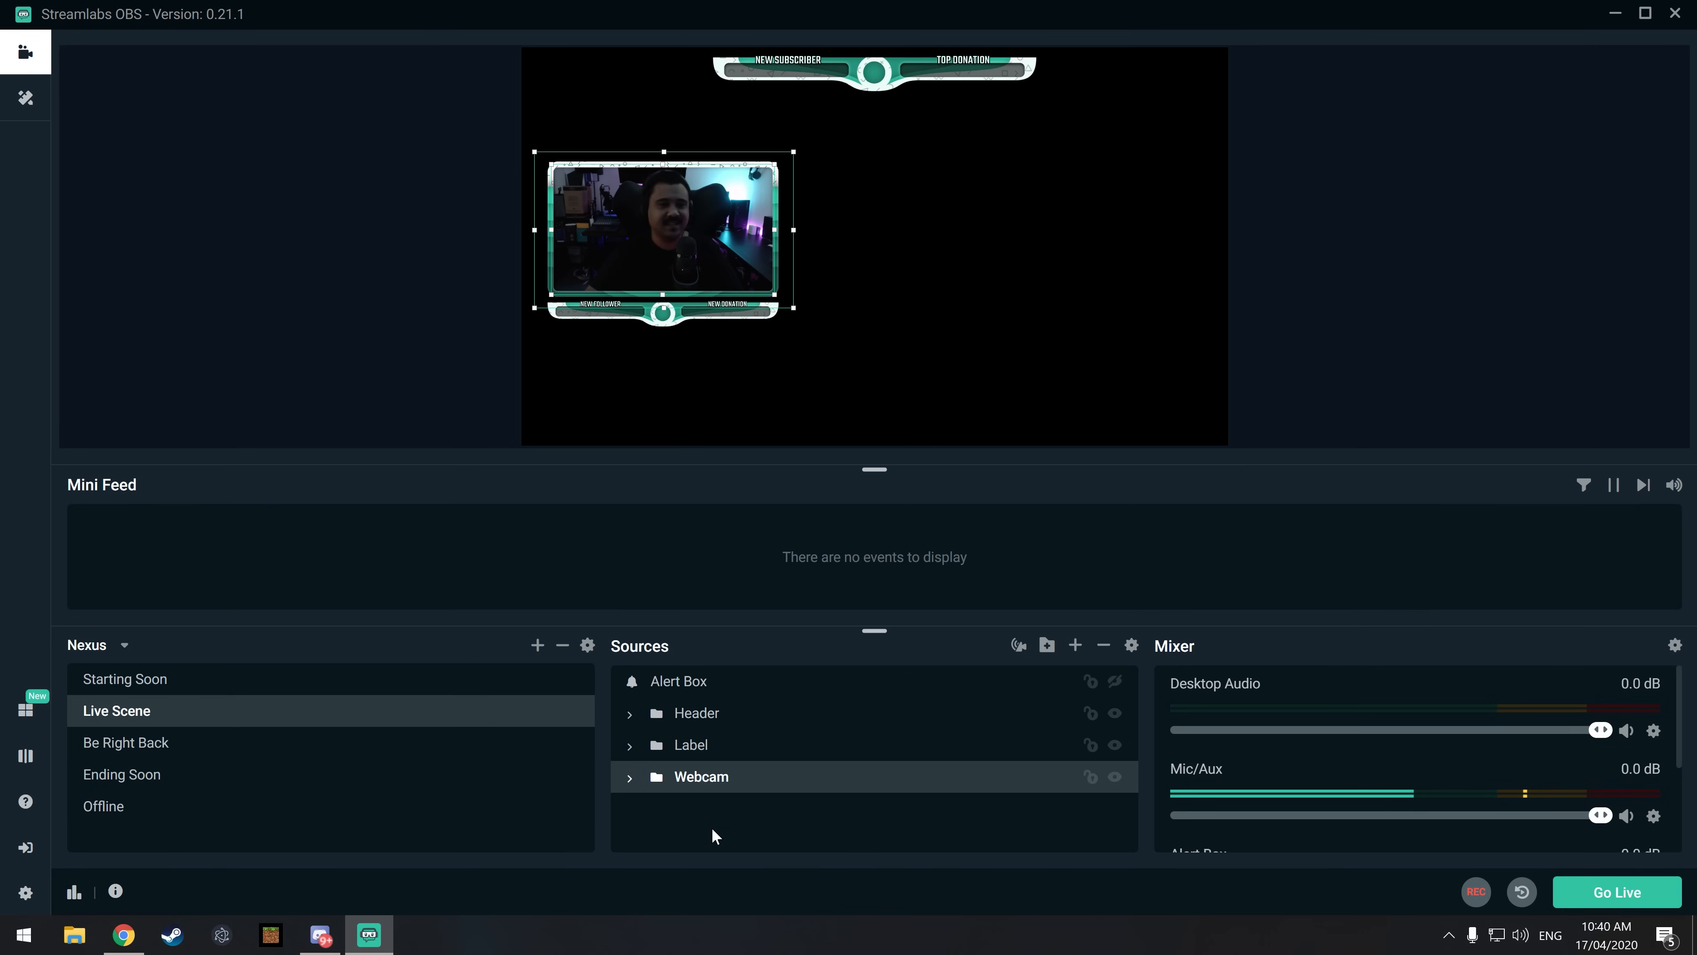
# Step: Preview the Be Right Back scene, return to the Live Scene, and look through its audio channels in the mixer
pyautogui.click(164, 754)
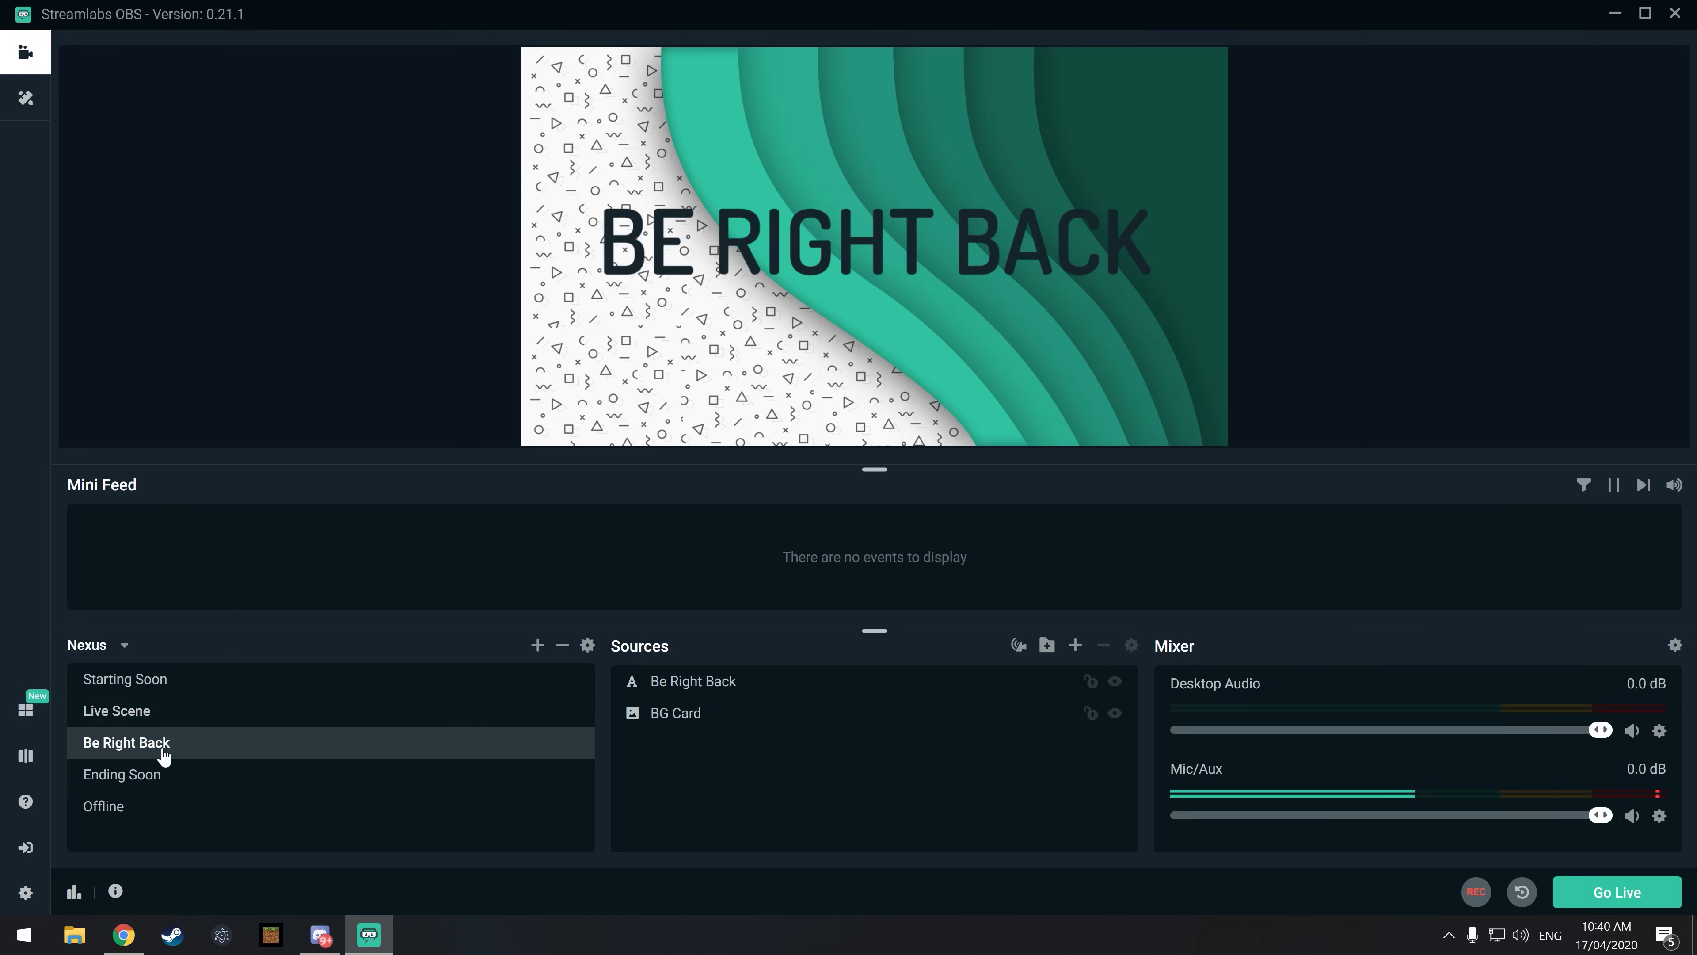
pyautogui.click(115, 711)
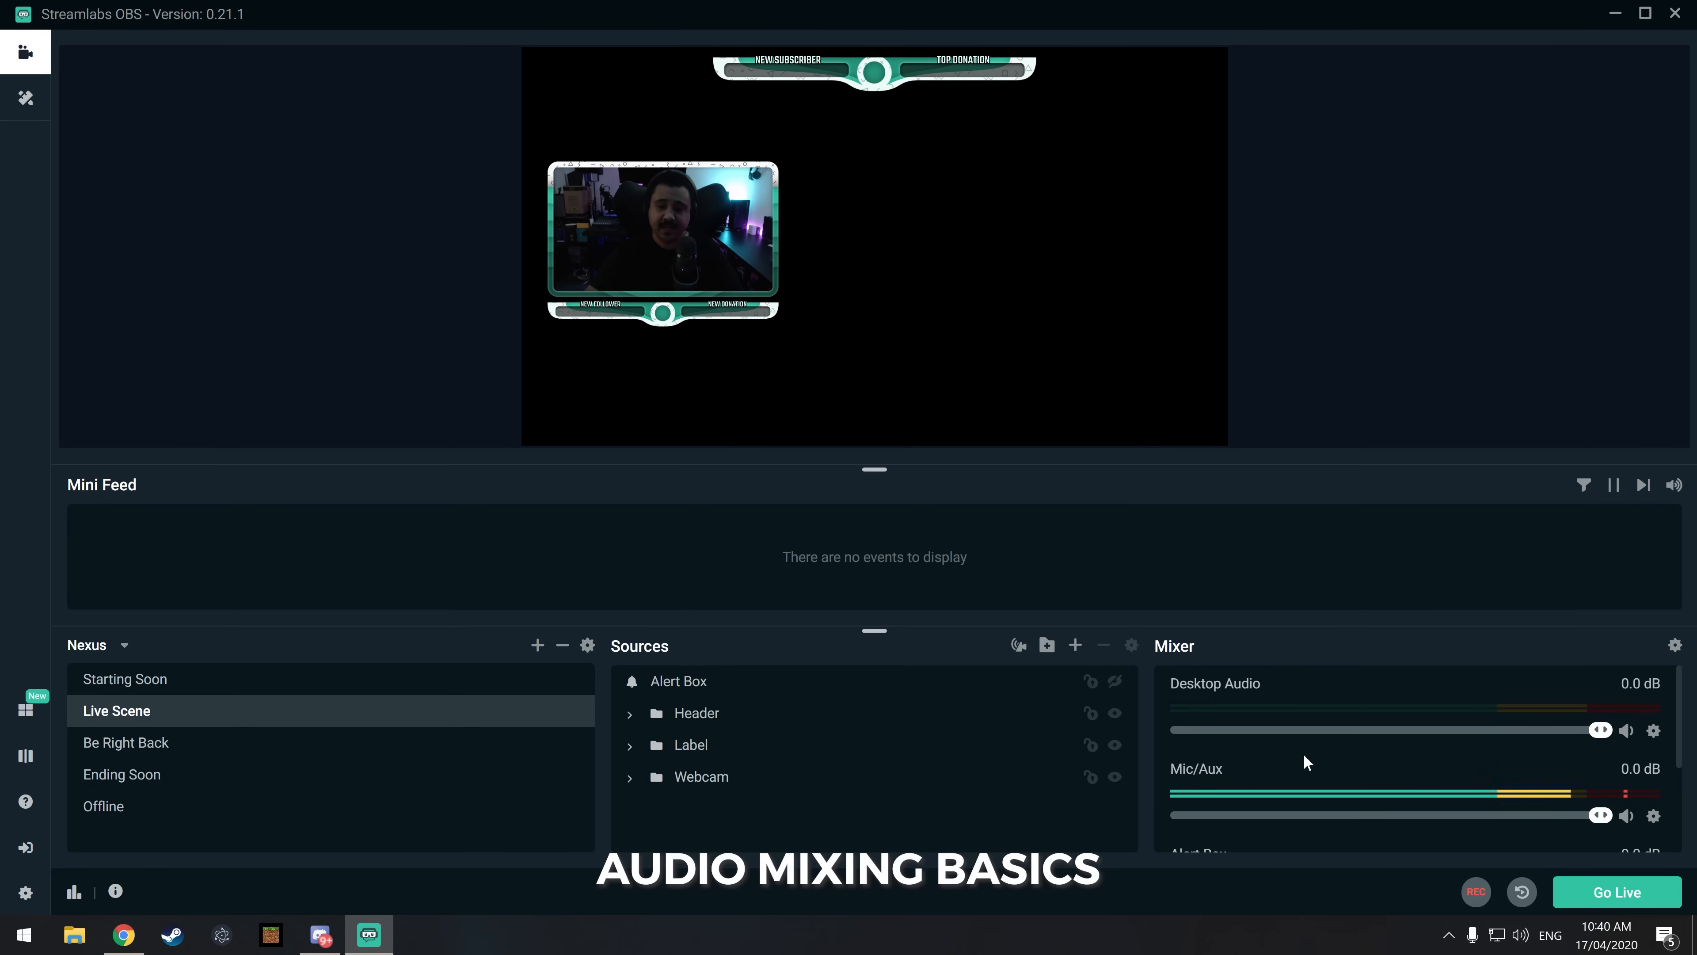
pyautogui.scroll(-3, 1304, 753)
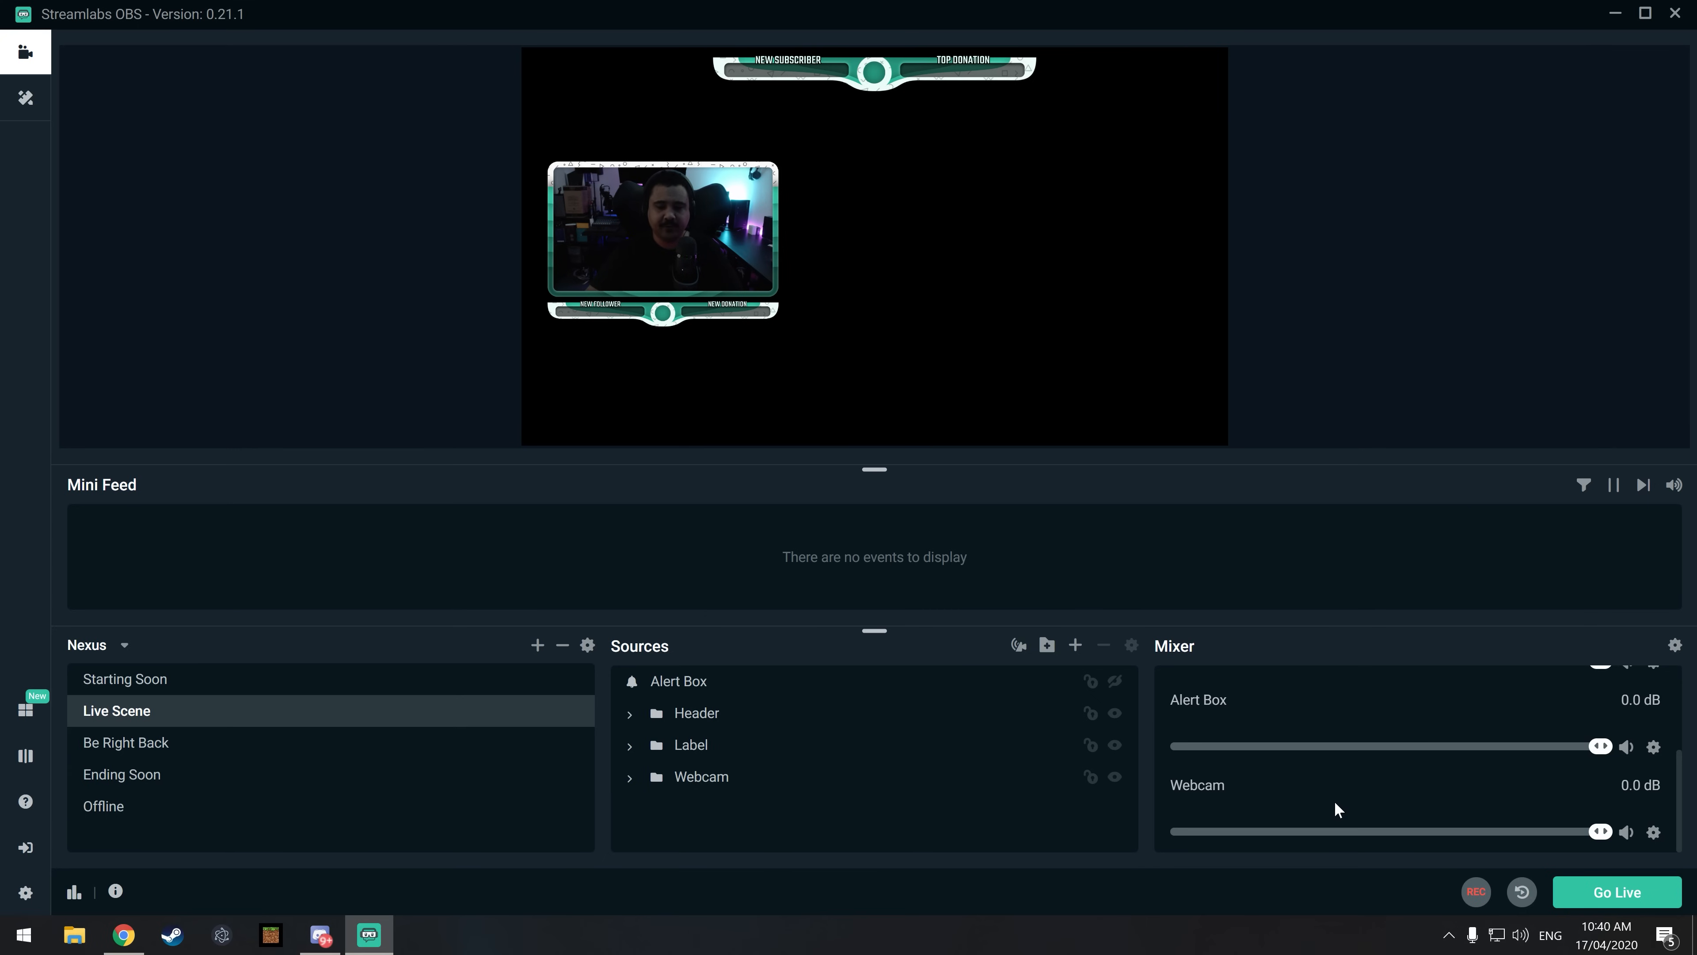
pyautogui.scroll(3, 1334, 802)
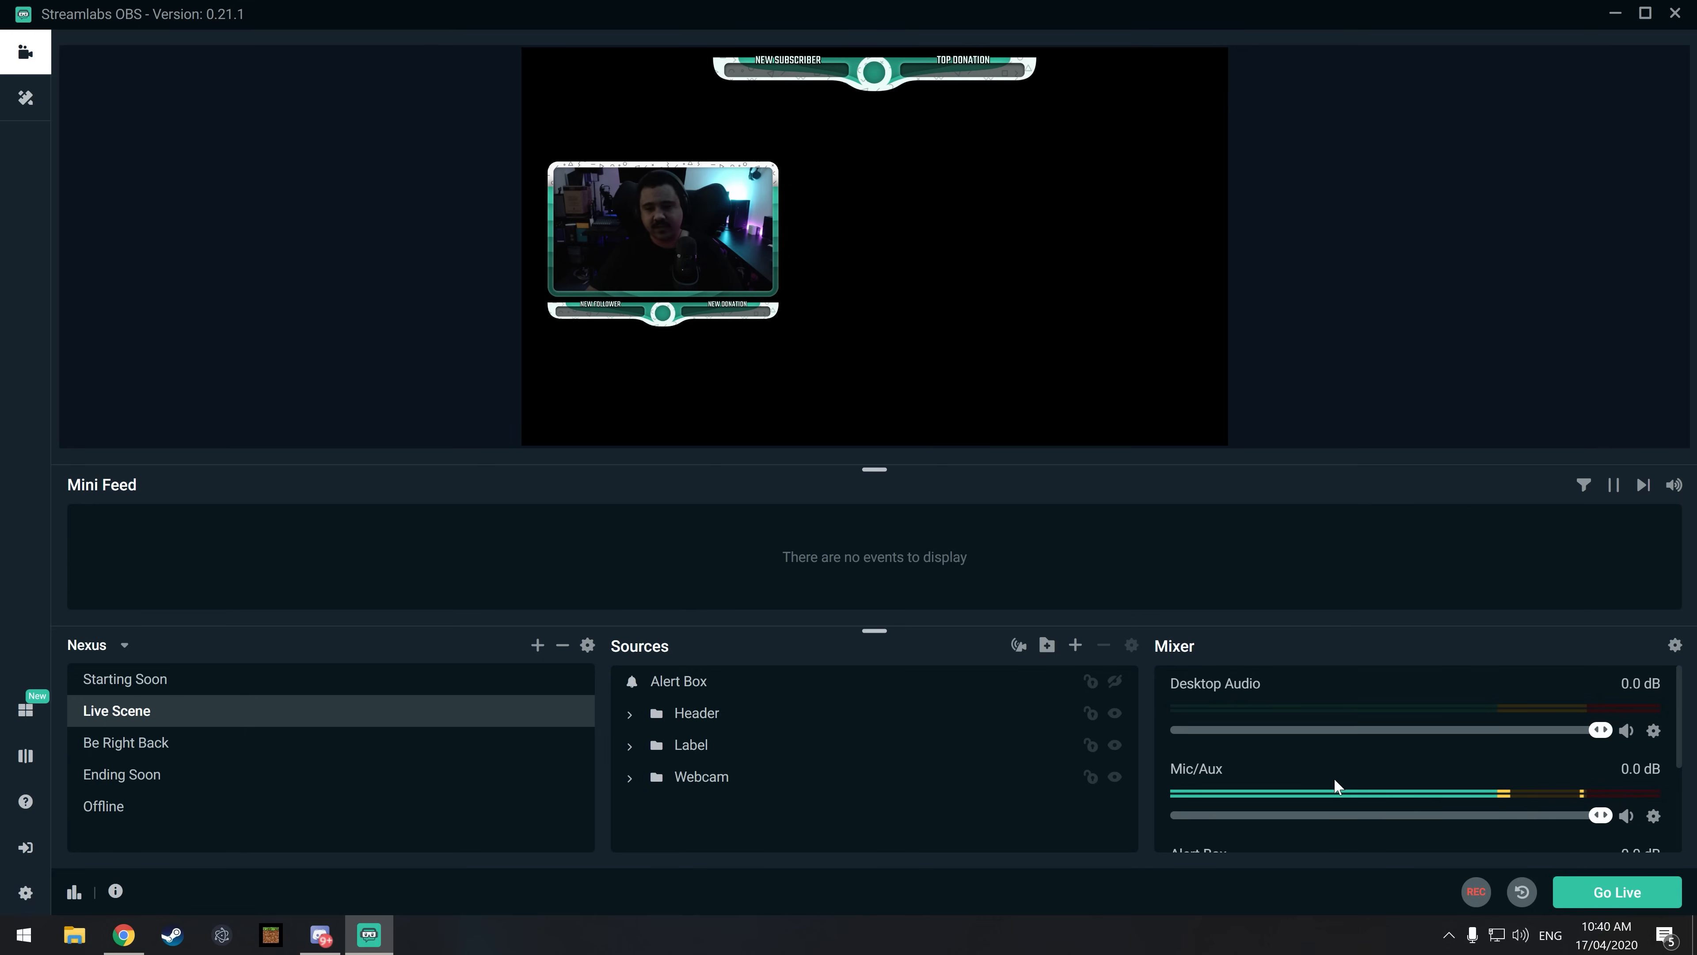
pyautogui.scroll(-2, 1334, 777)
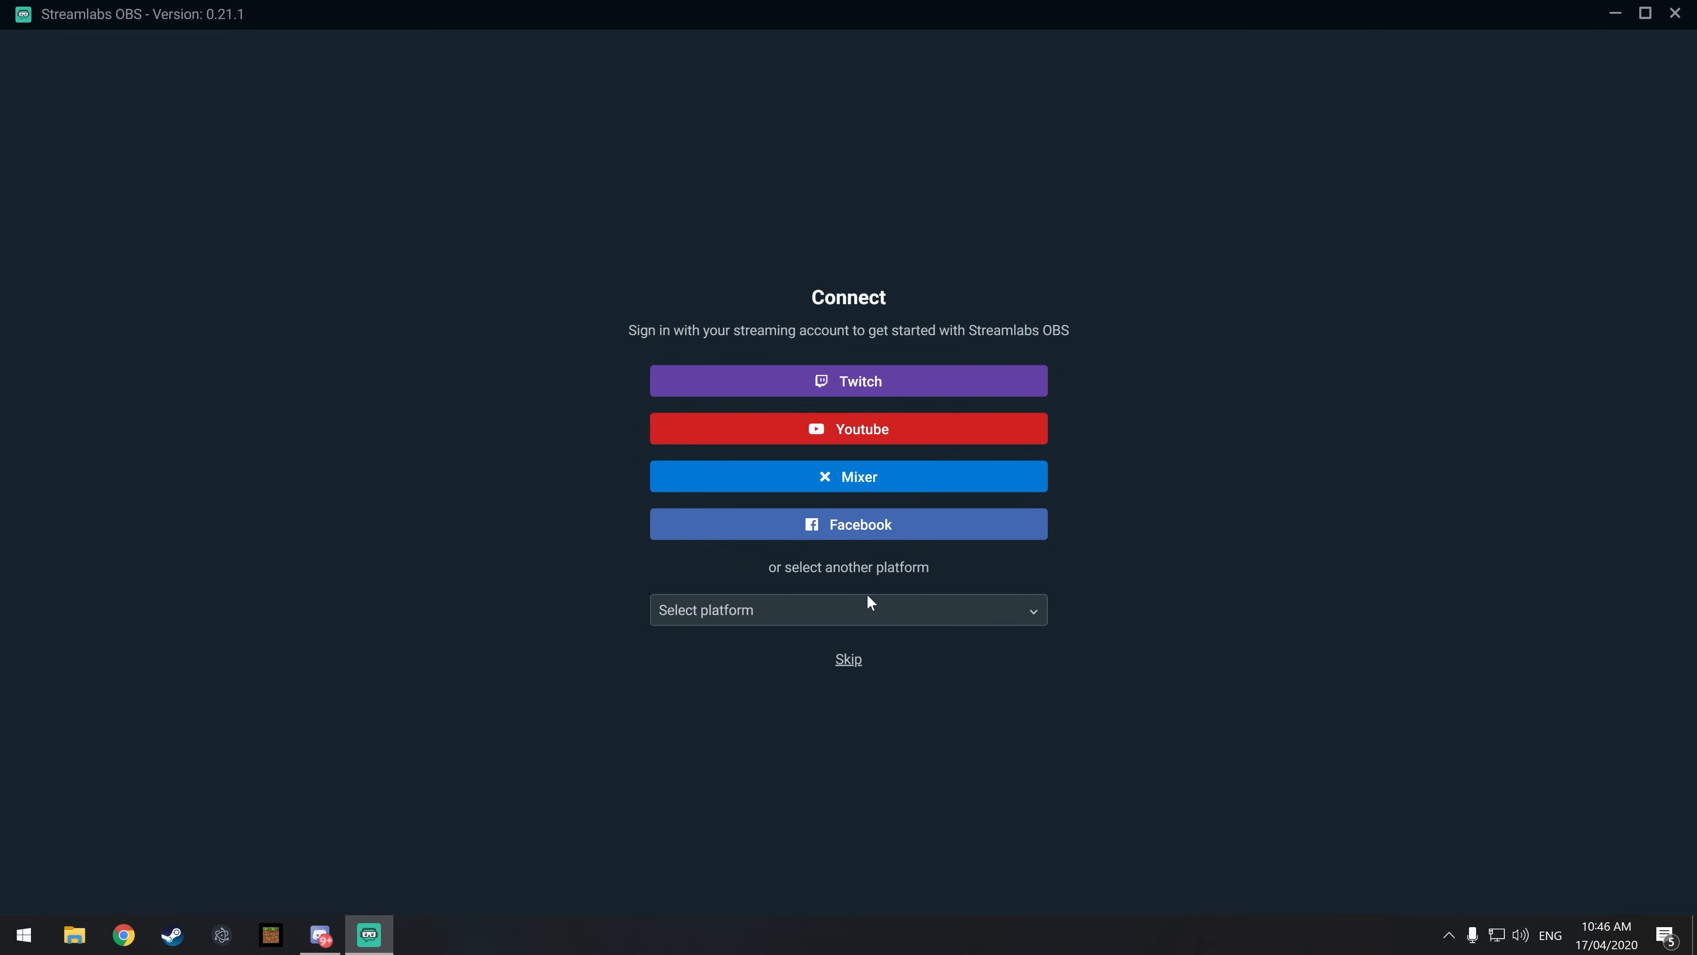
# Step: Skip connecting a streaming account and choose to start fresh with a clean configuration
pyautogui.click(848, 661)
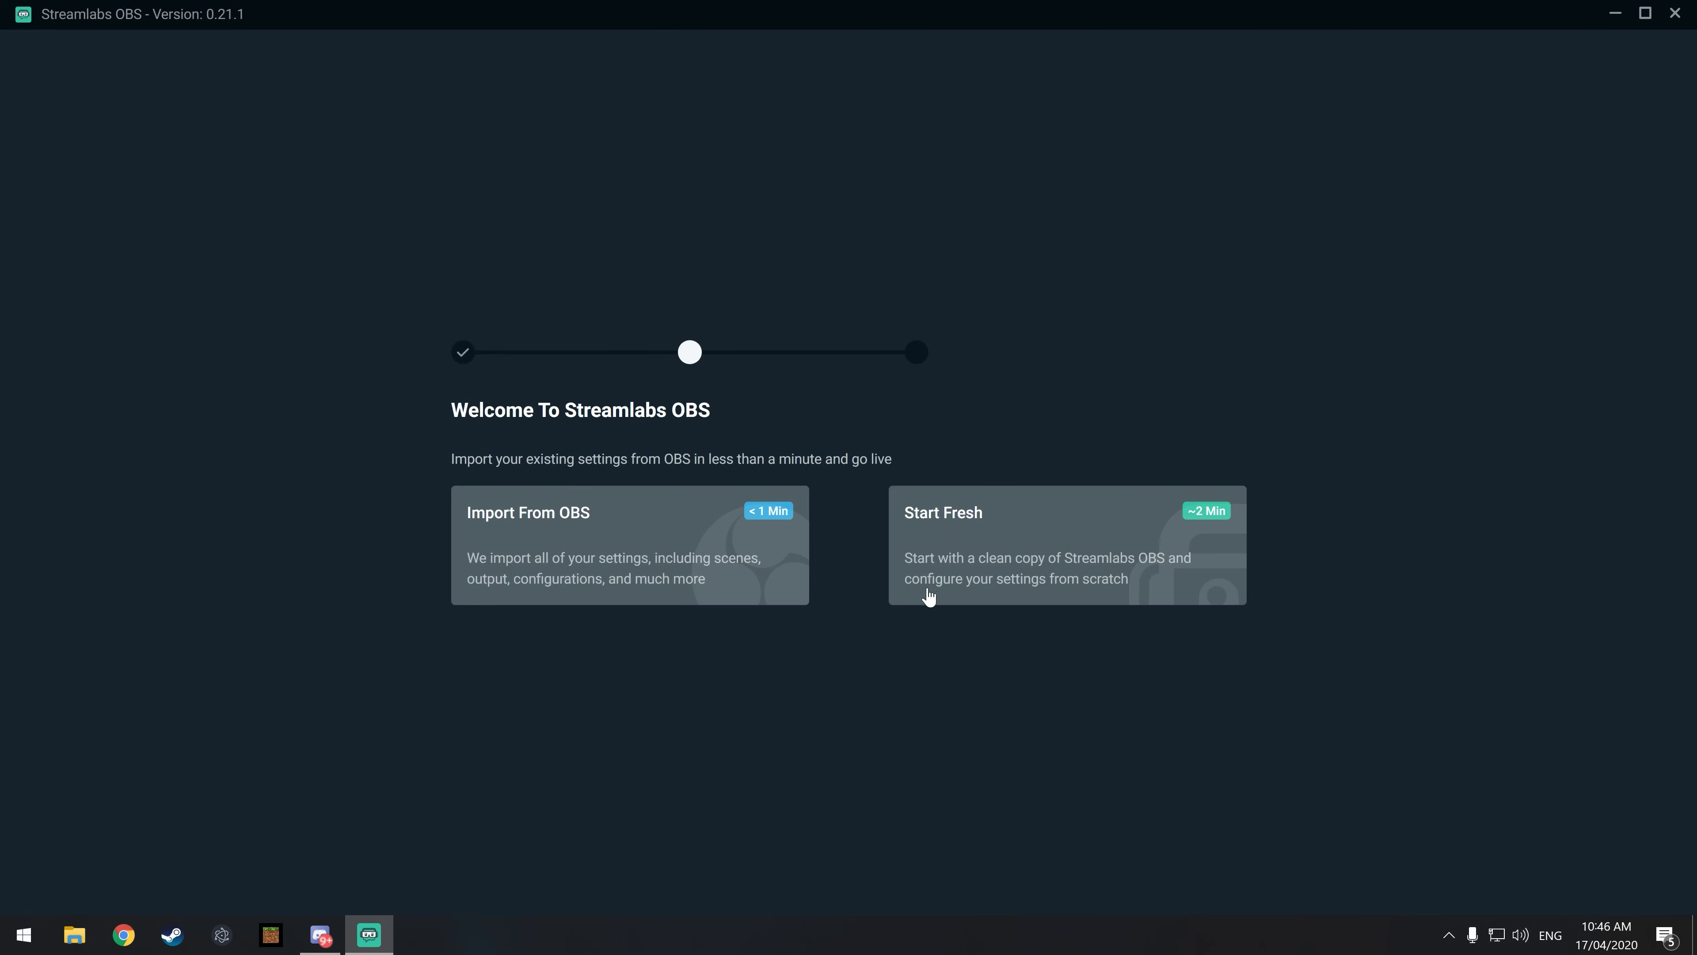
pyautogui.click(1037, 577)
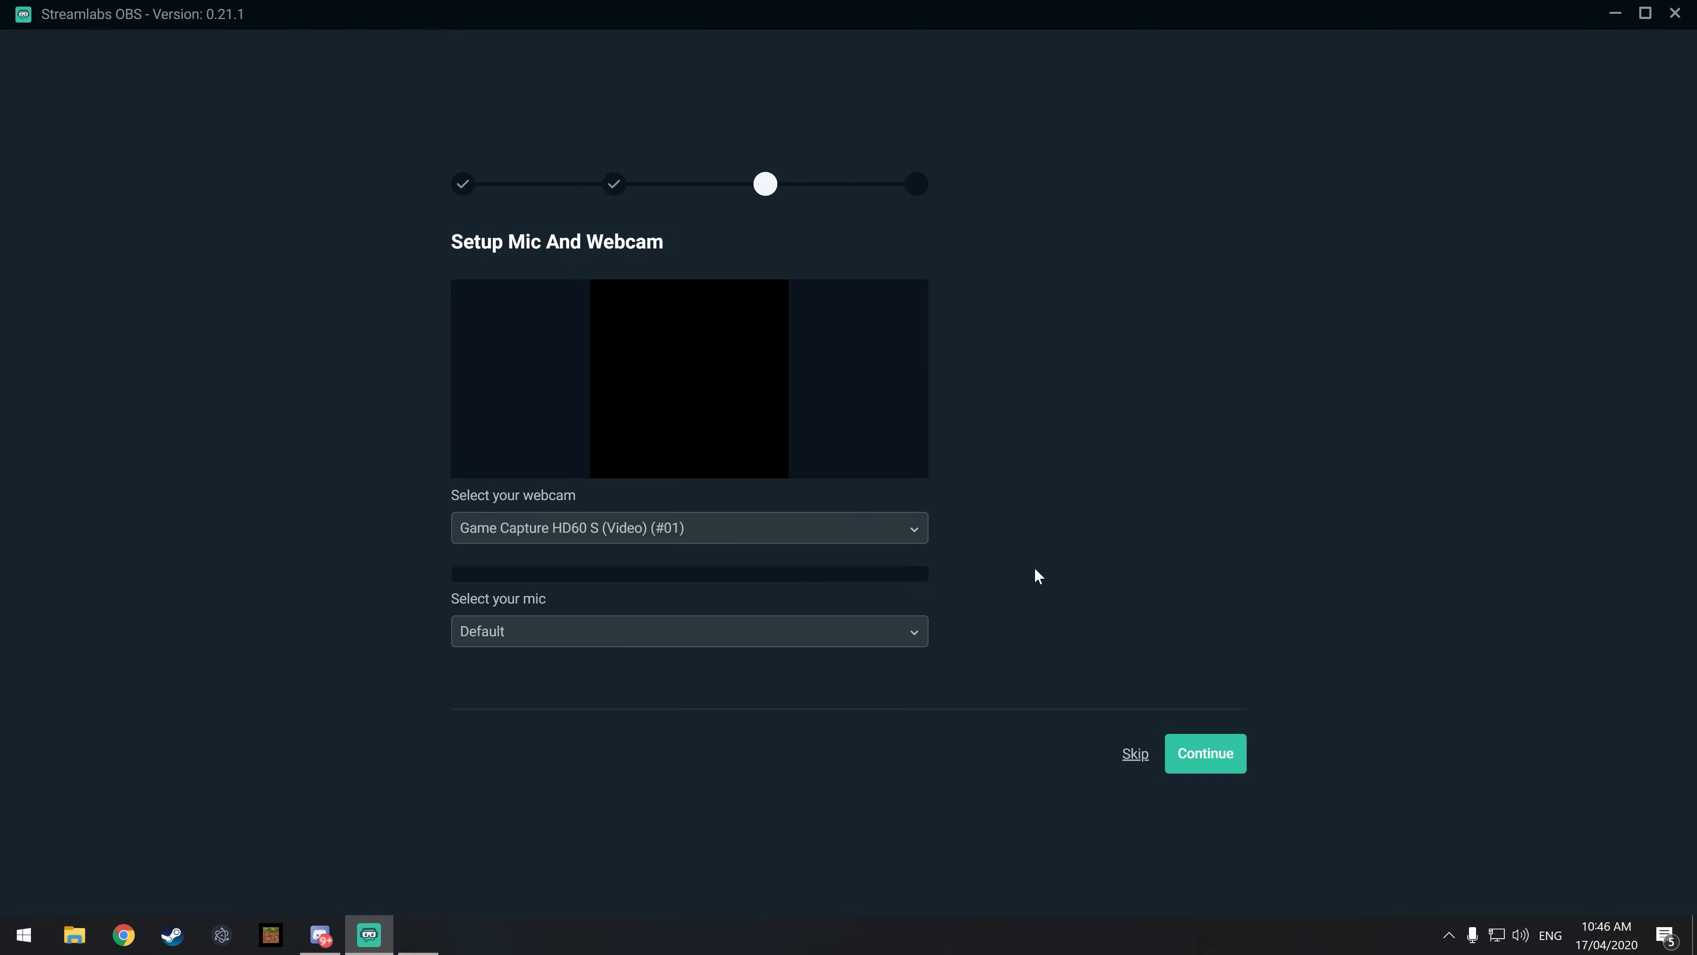
# Step: Set the webcam to c922 Pro Stream Webcam and the mic to Microphone (Yeti Nano), and continue the setup
pyautogui.click(632, 540)
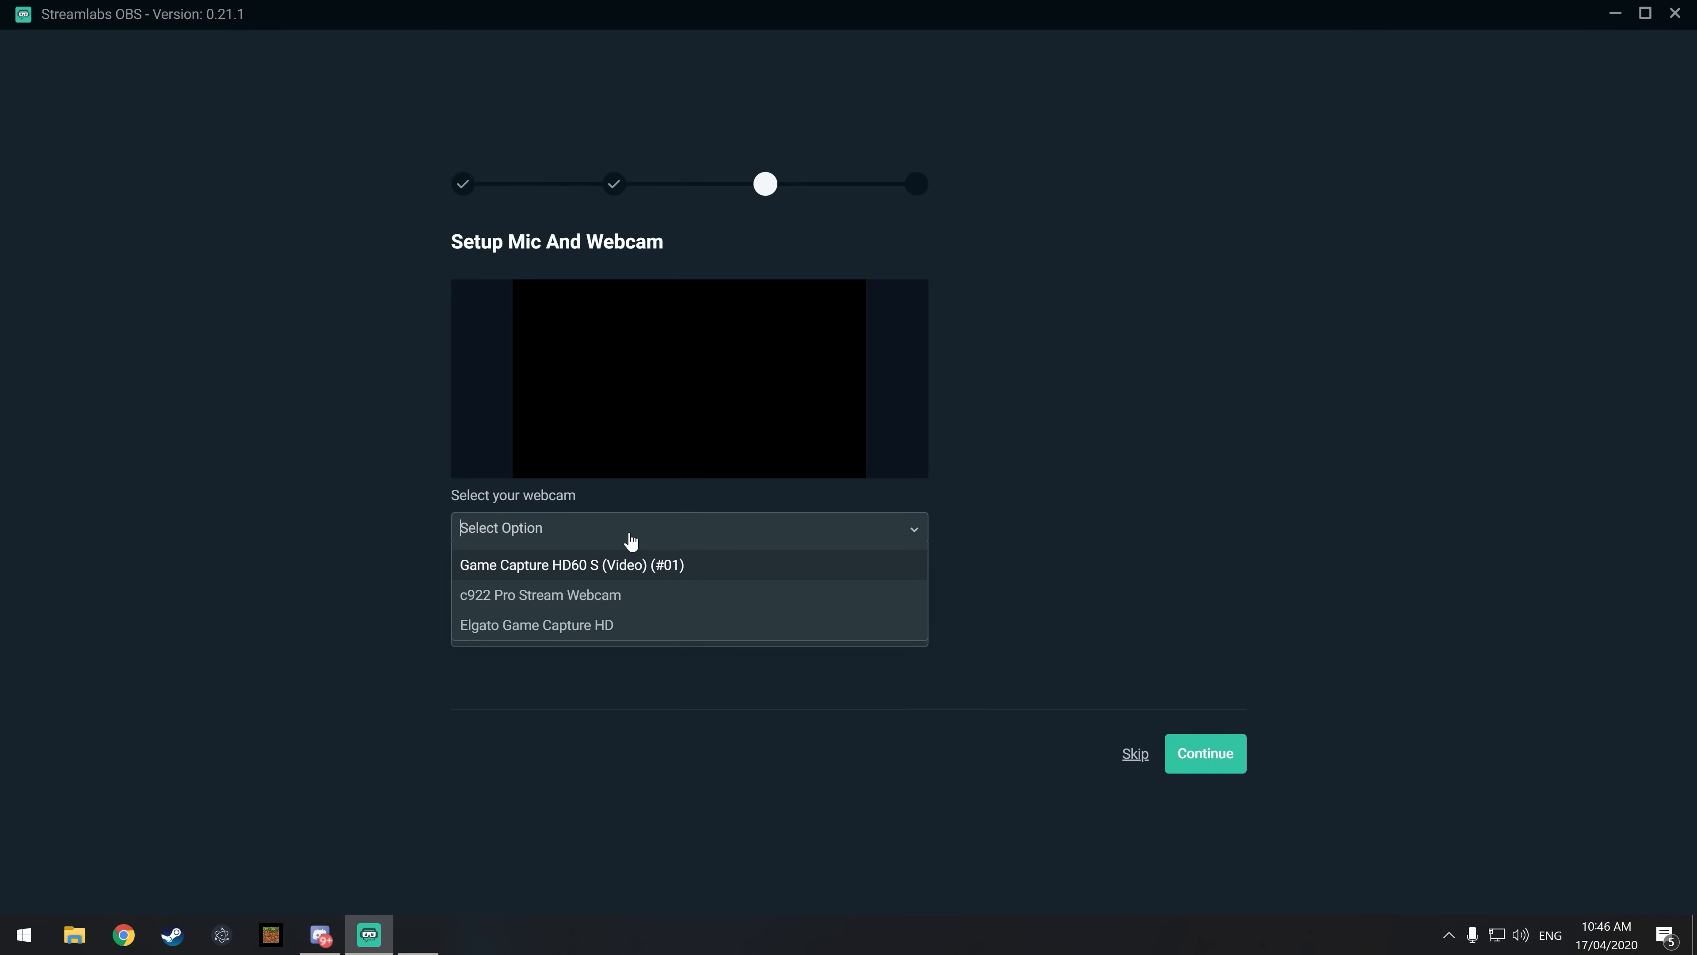
pyautogui.click(573, 597)
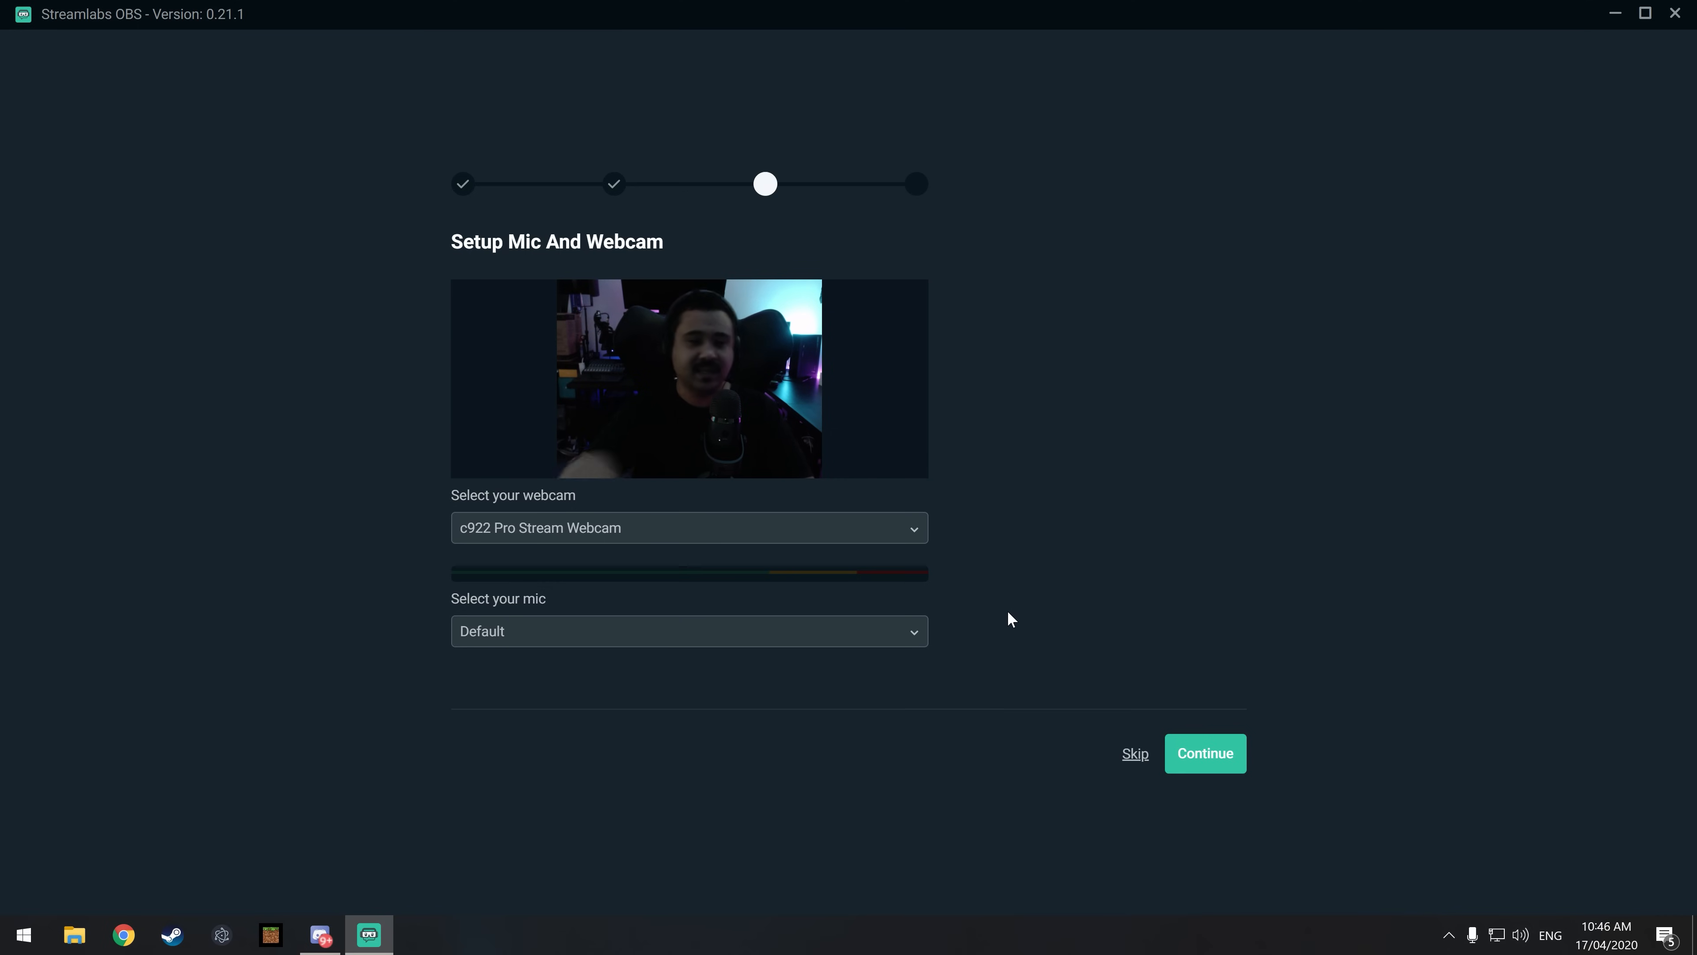
pyautogui.click(918, 635)
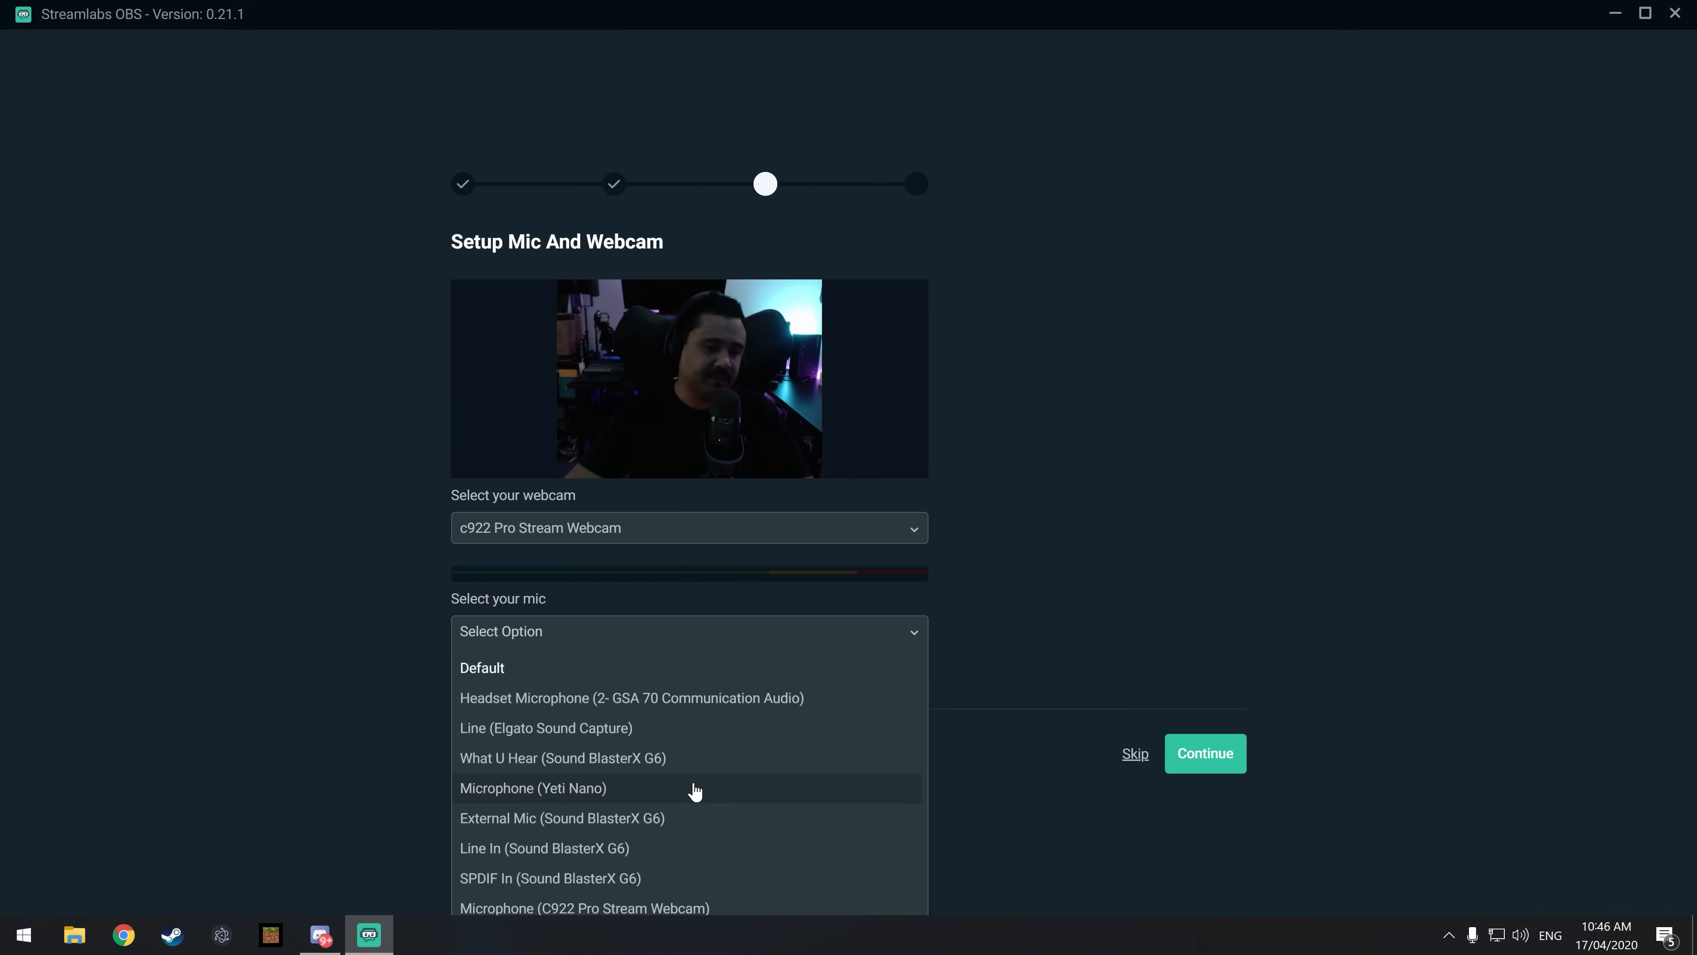
pyautogui.click(716, 790)
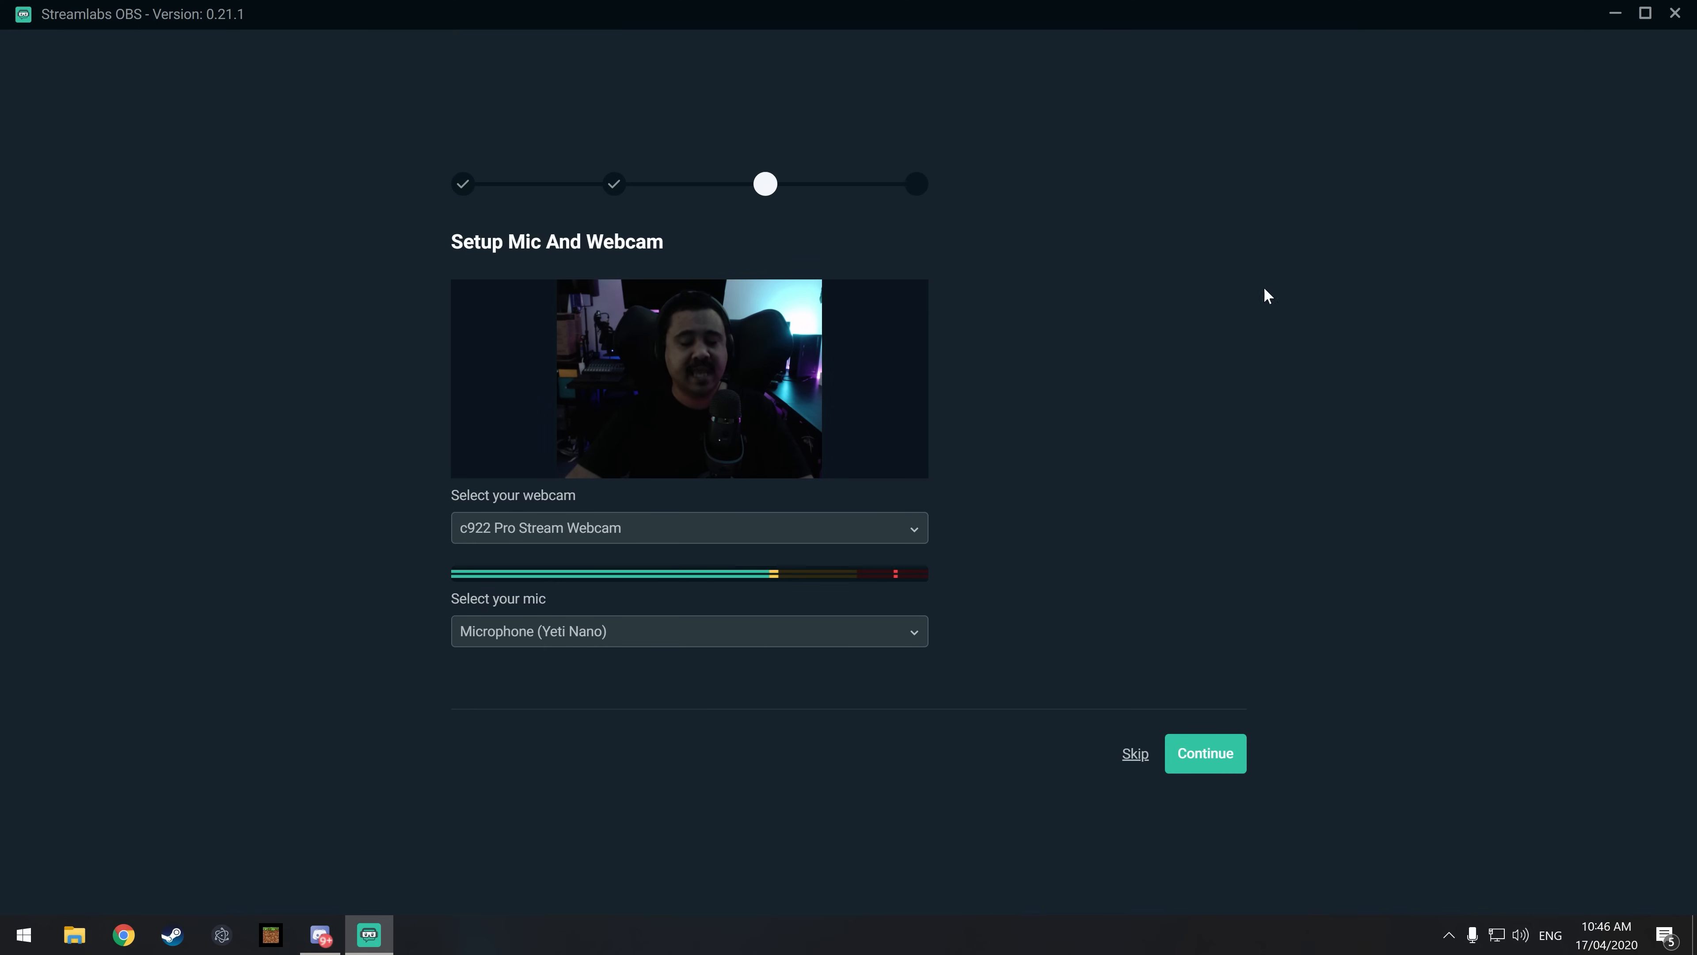
pyautogui.click(1236, 769)
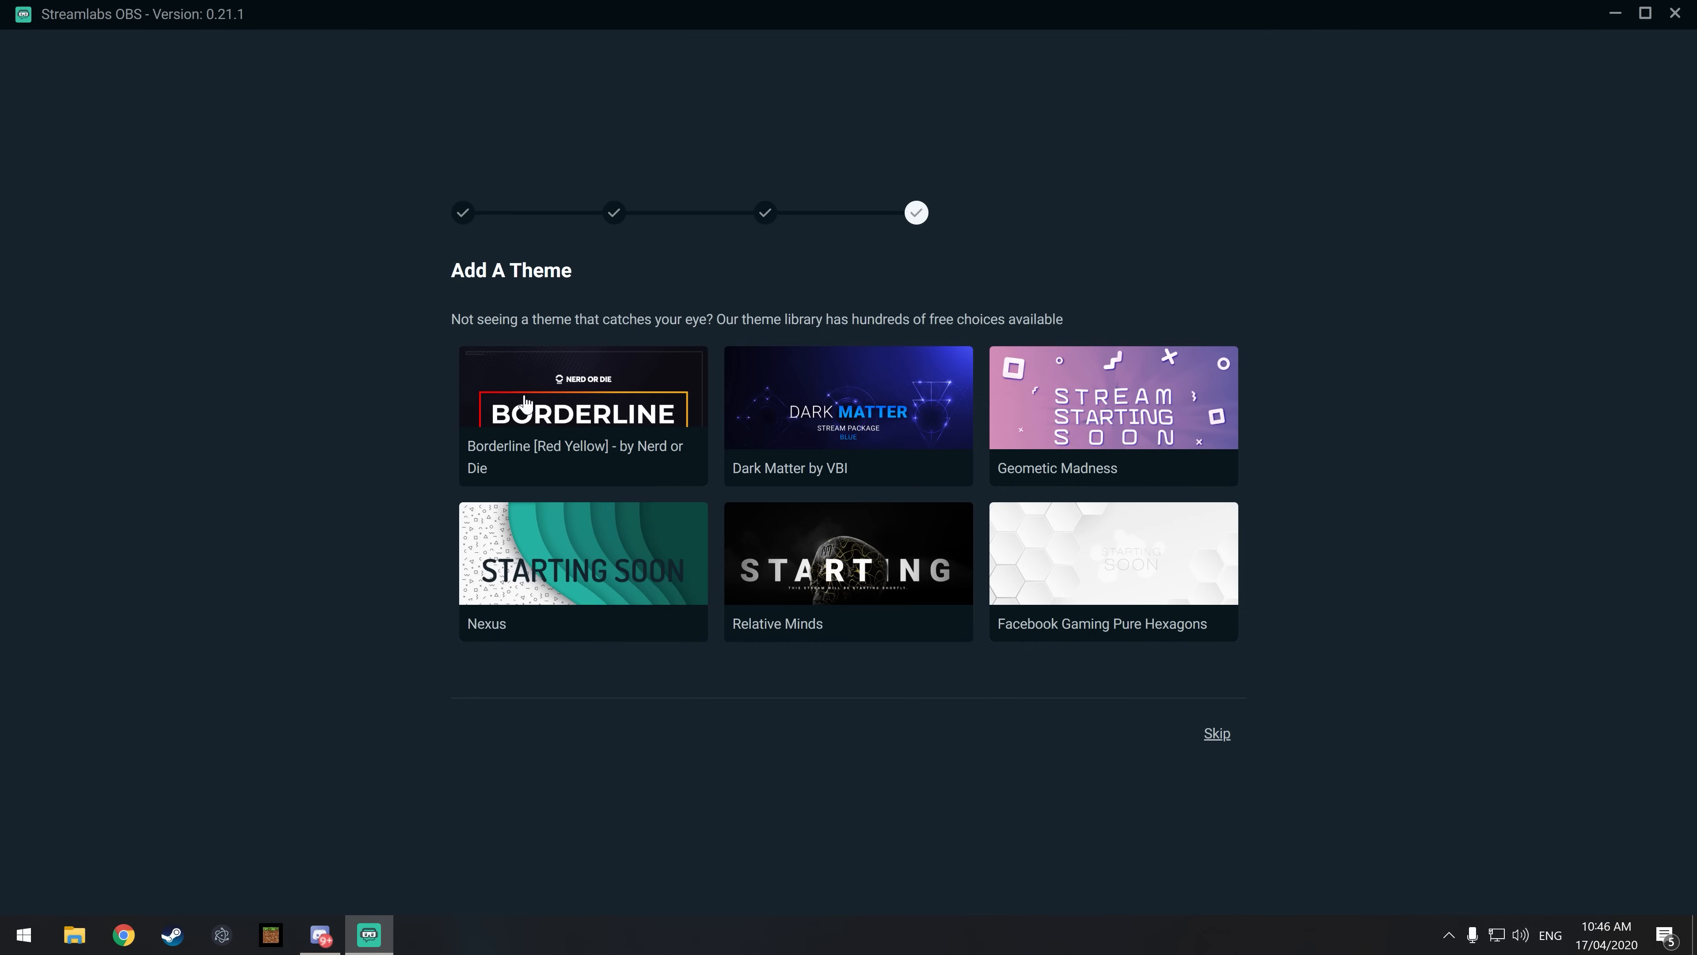
# Step: Skip adding a theme and dismiss the Scene Collections tip
pyautogui.click(1217, 733)
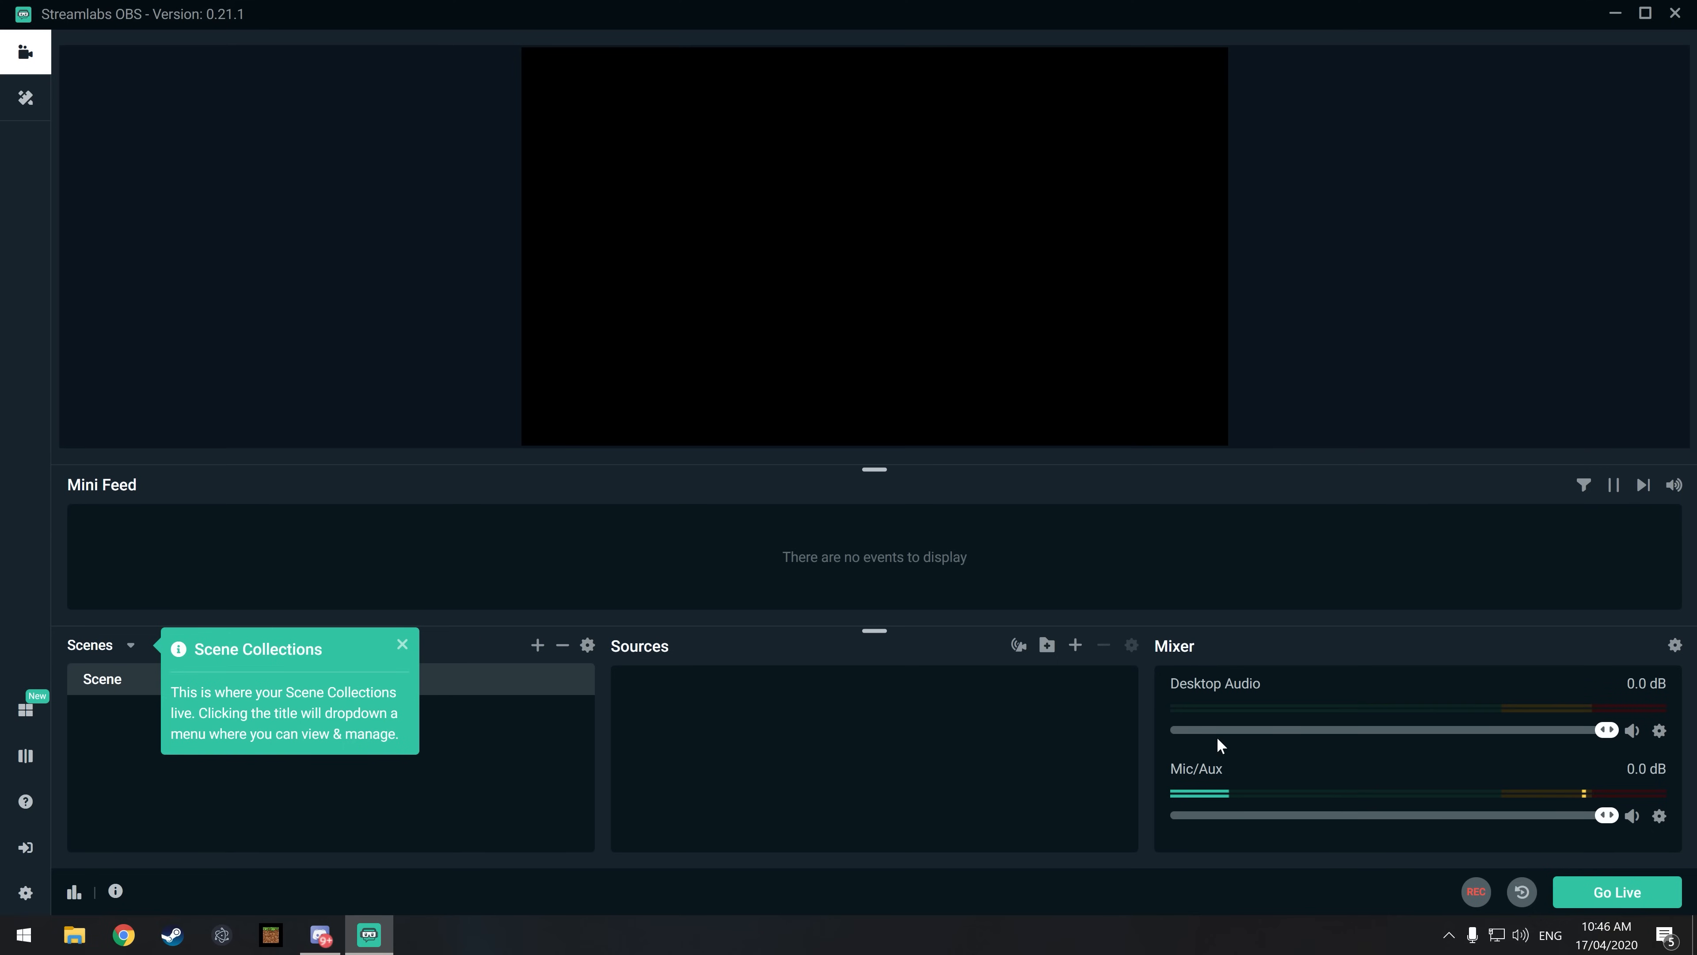
pyautogui.click(404, 646)
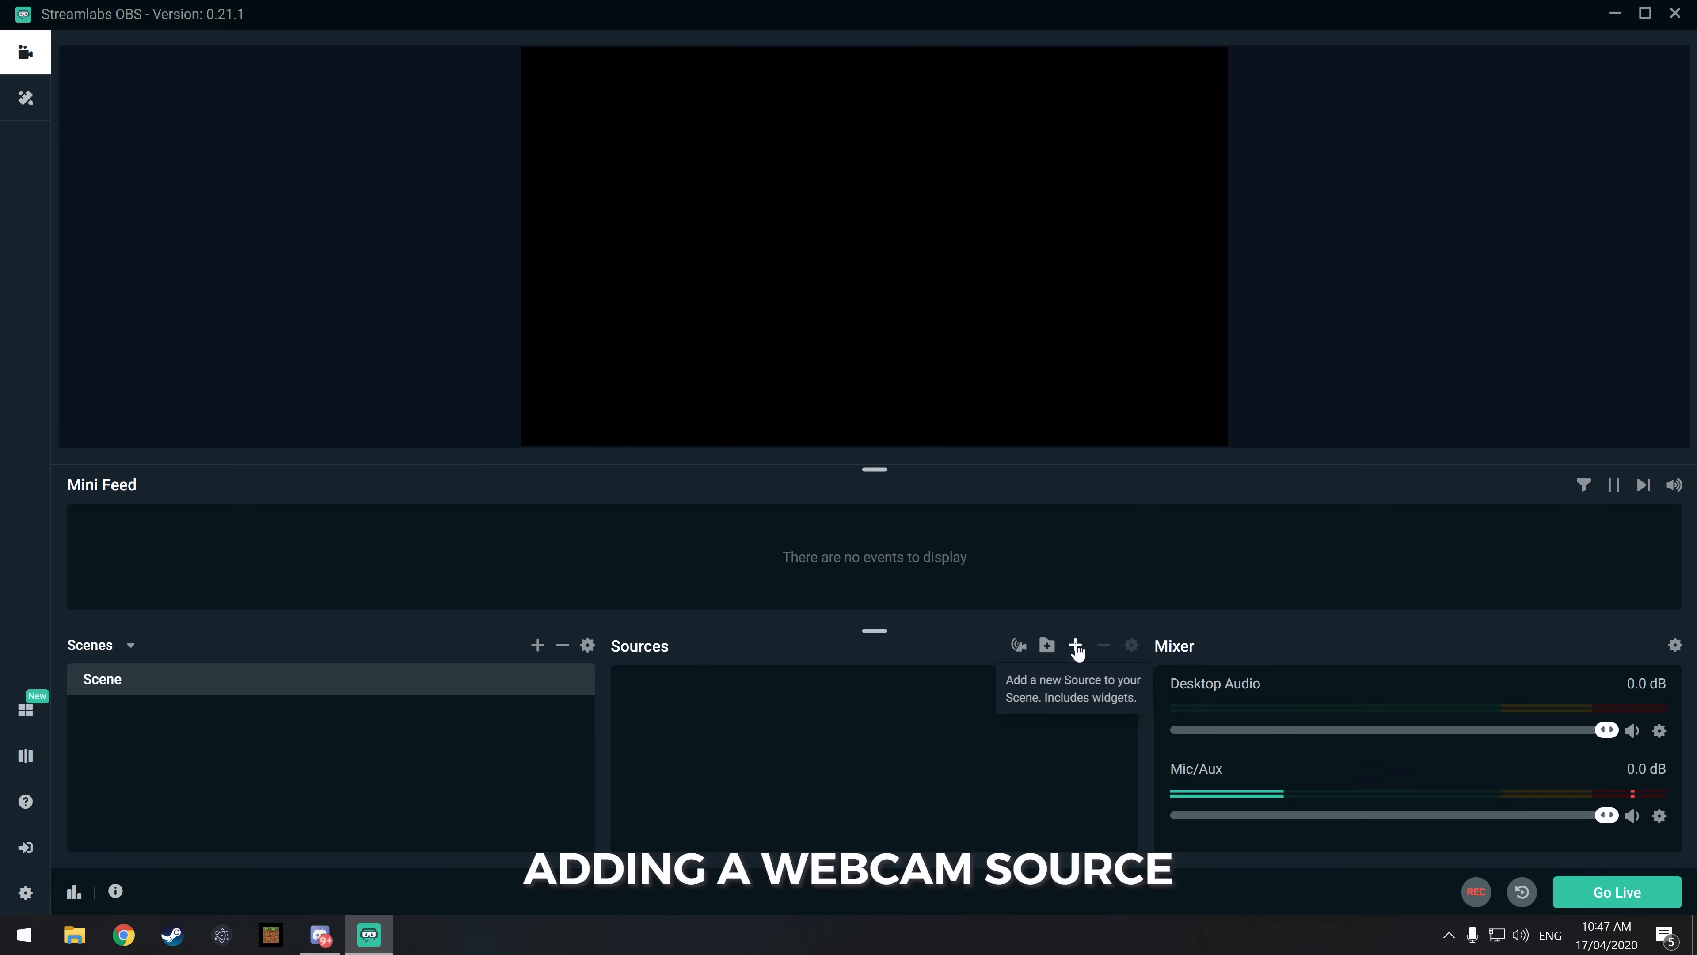
# Step: Add a Video Capture Device source with its default name to the scene, using the c922 Pro Stream Webcam as device
pyautogui.click(1076, 646)
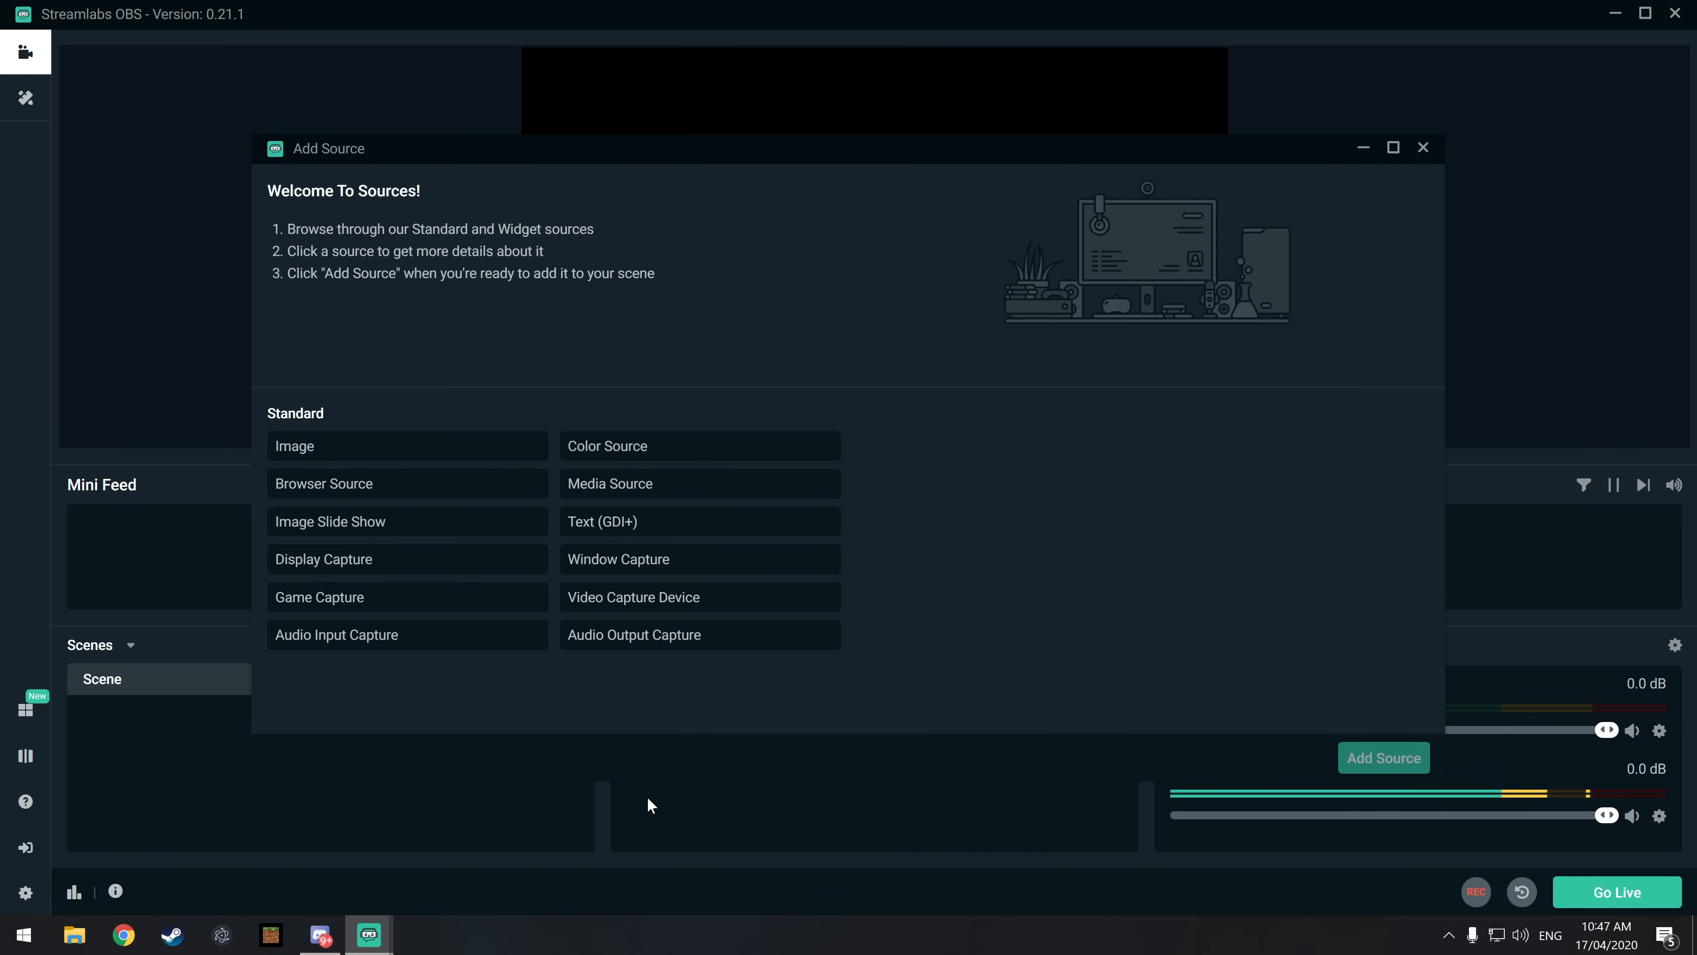
pyautogui.click(638, 612)
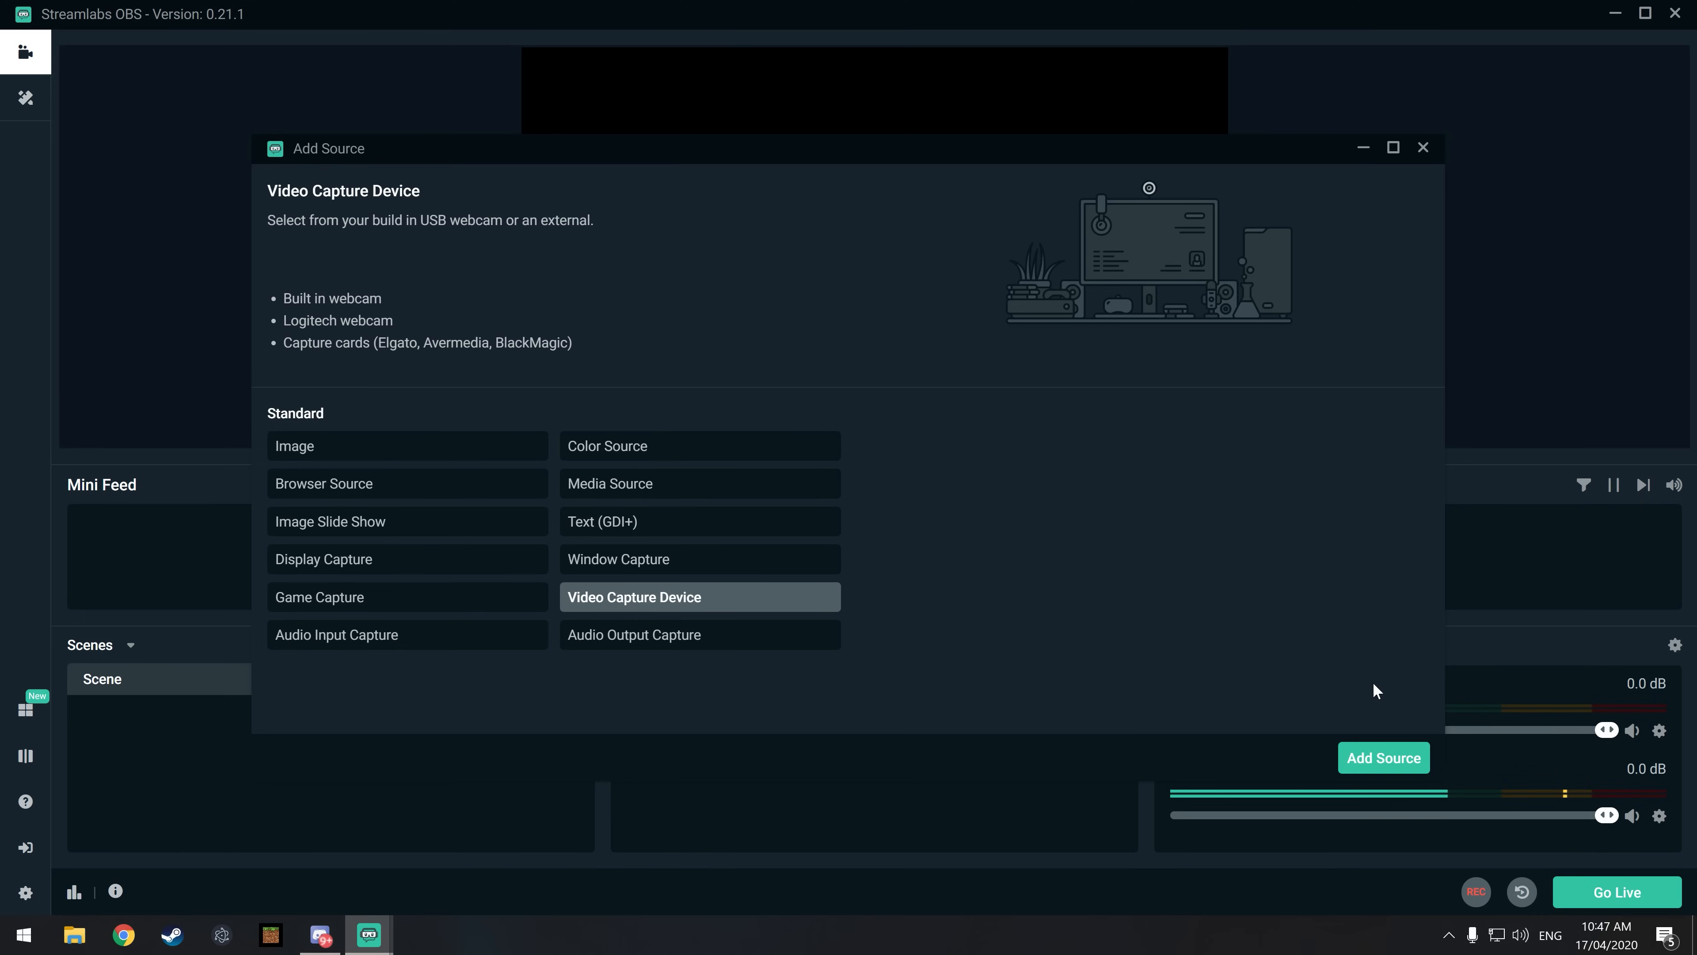
pyautogui.click(1387, 762)
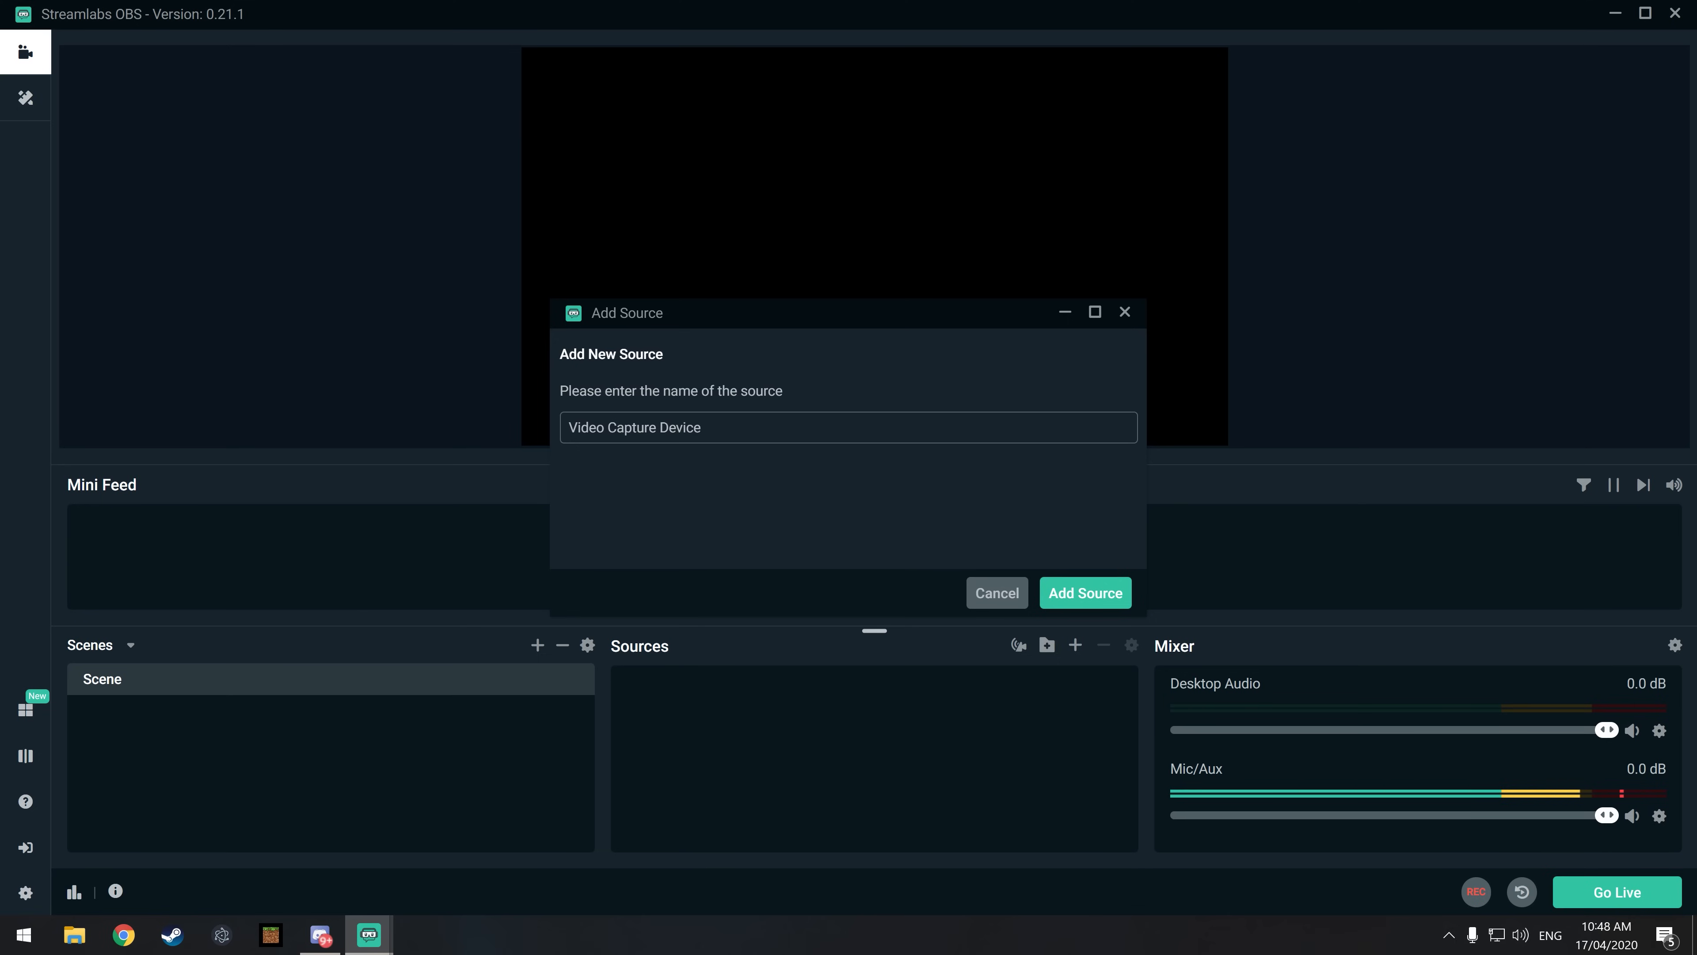
pyautogui.click(1101, 595)
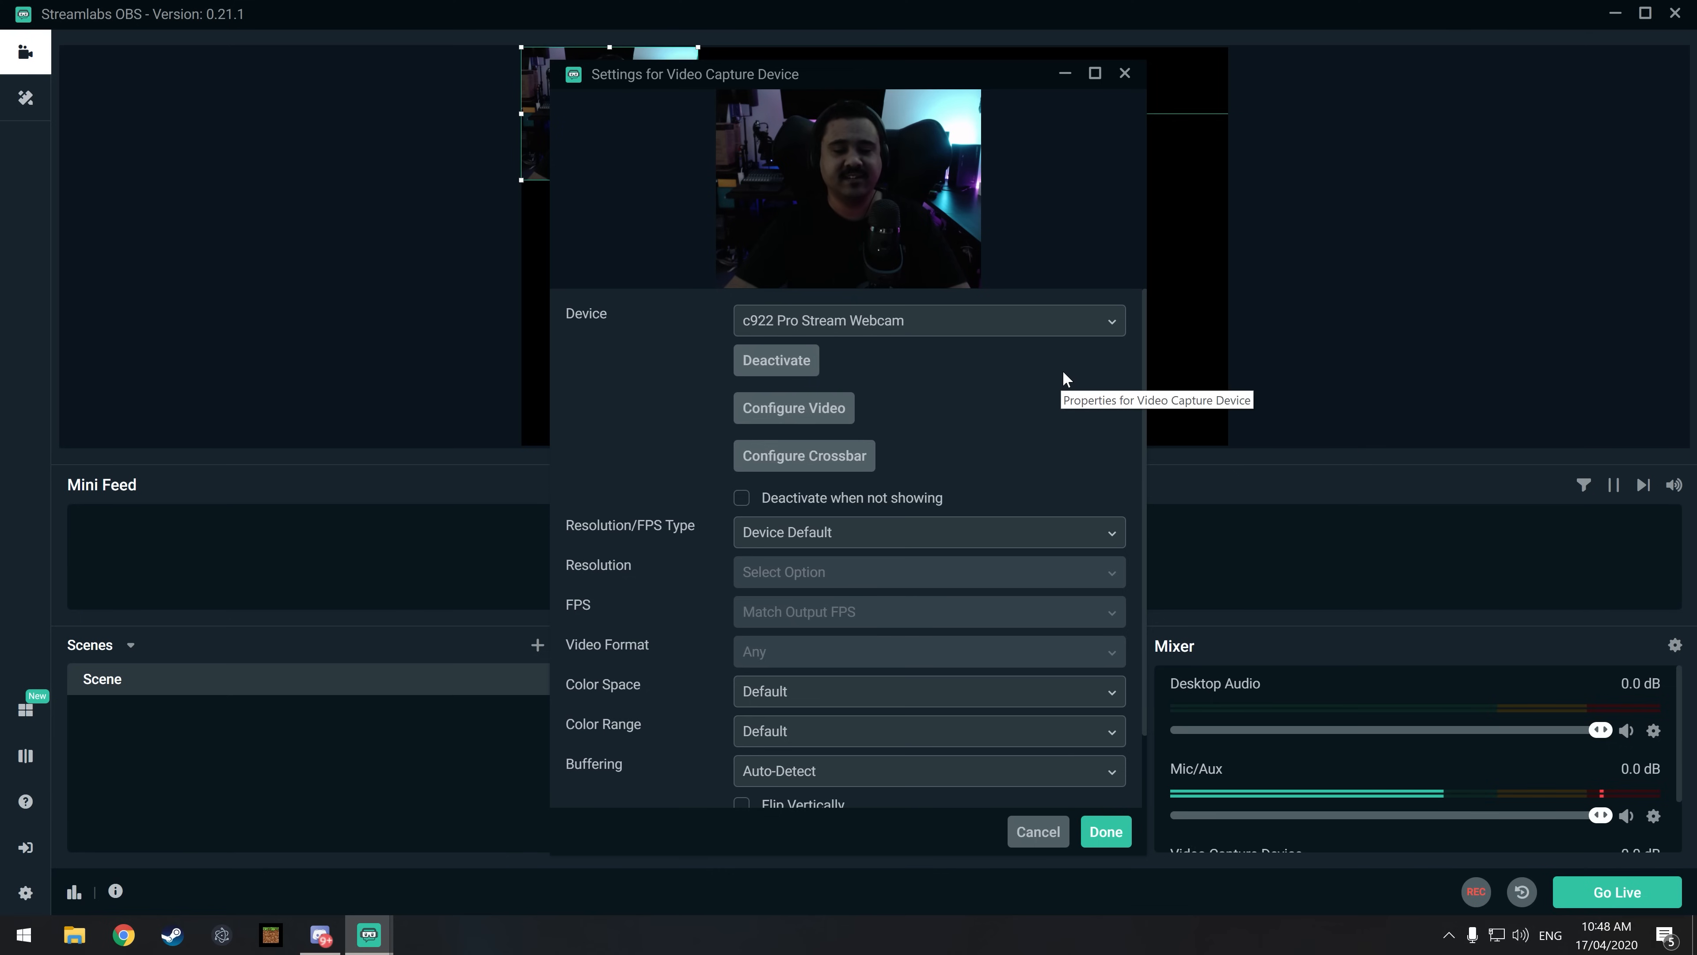
pyautogui.click(905, 329)
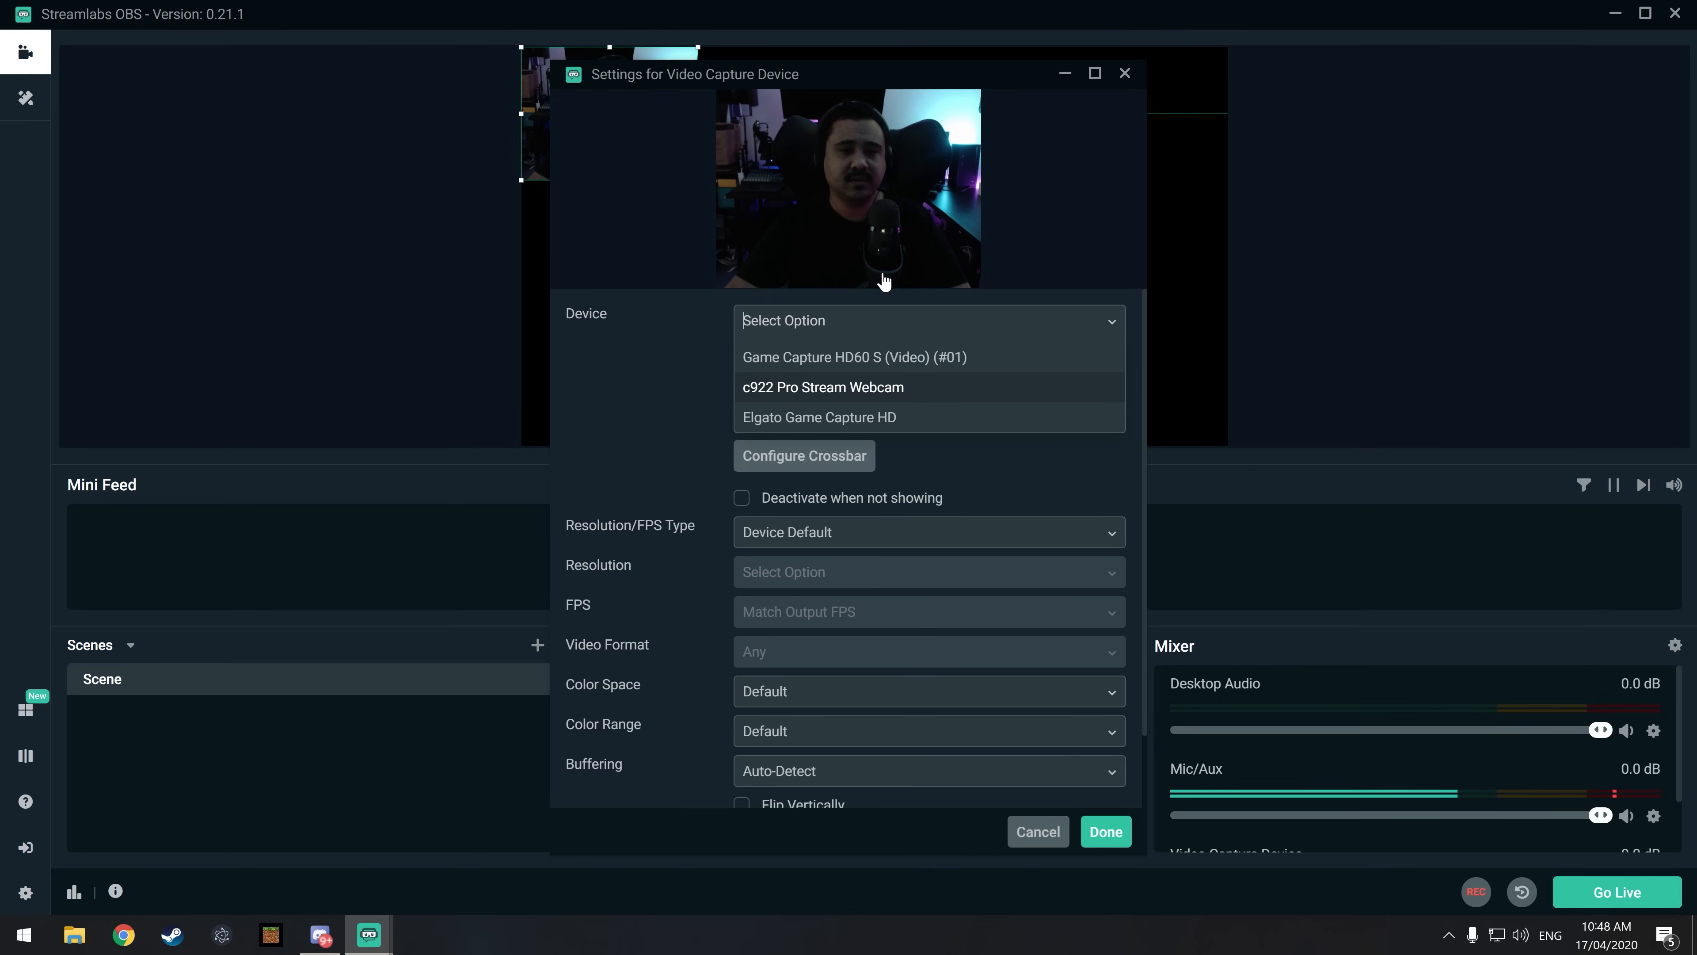
pyautogui.click(769, 388)
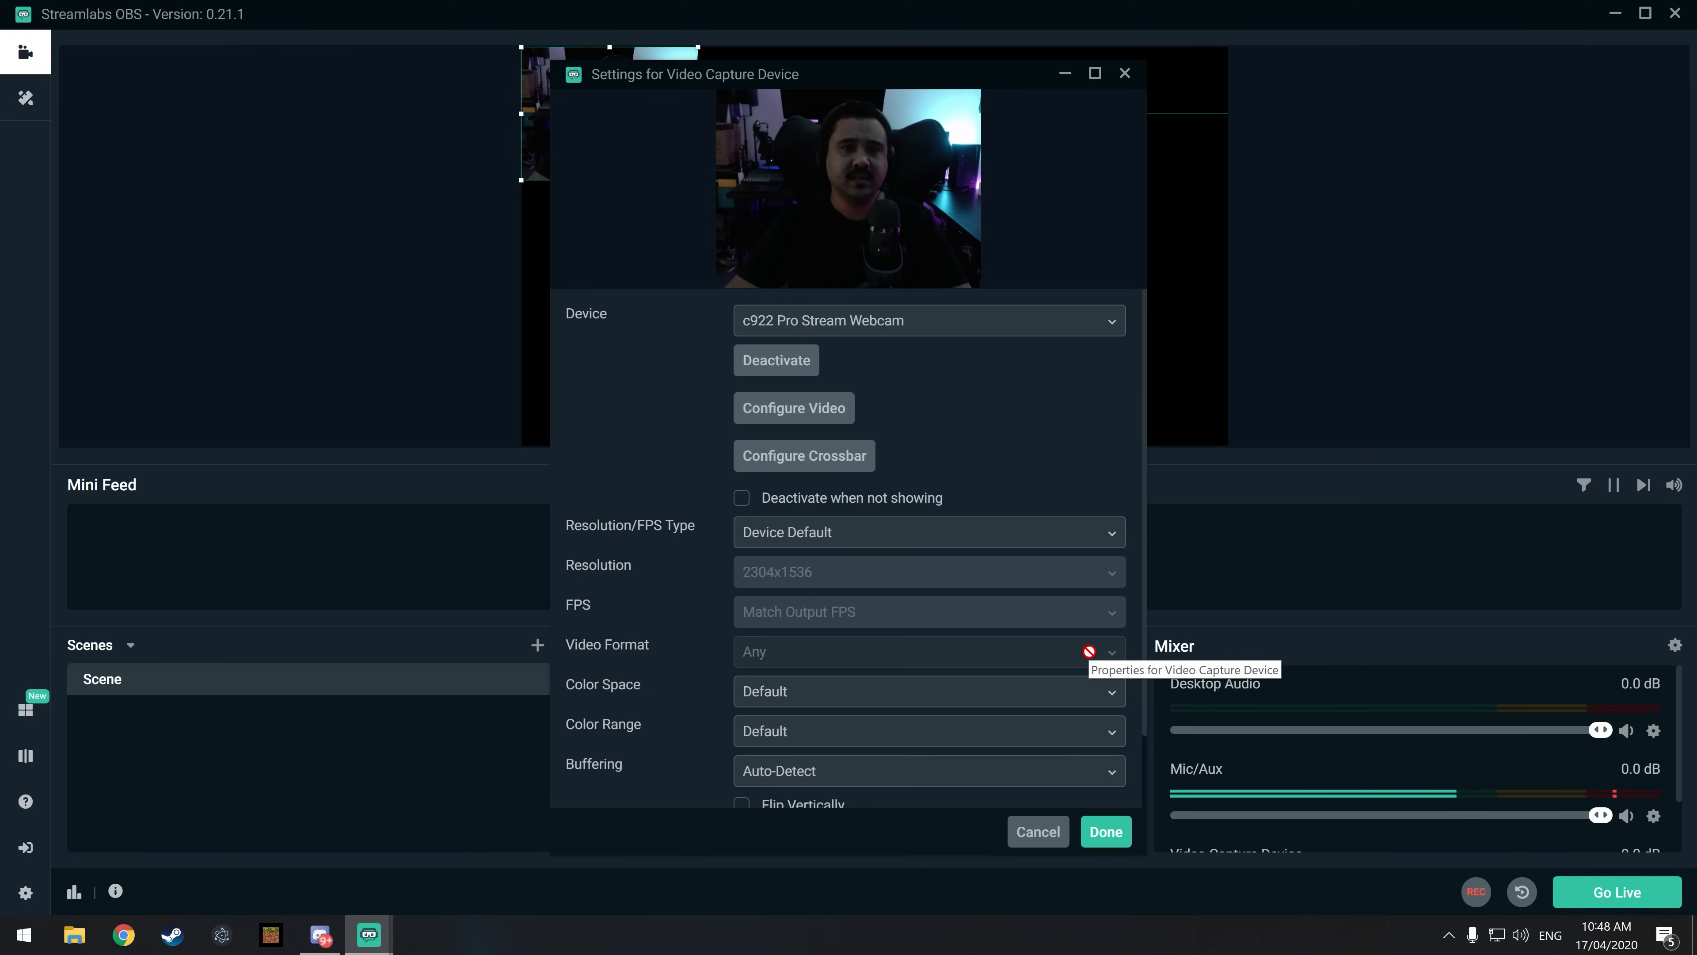
pyautogui.click(1106, 832)
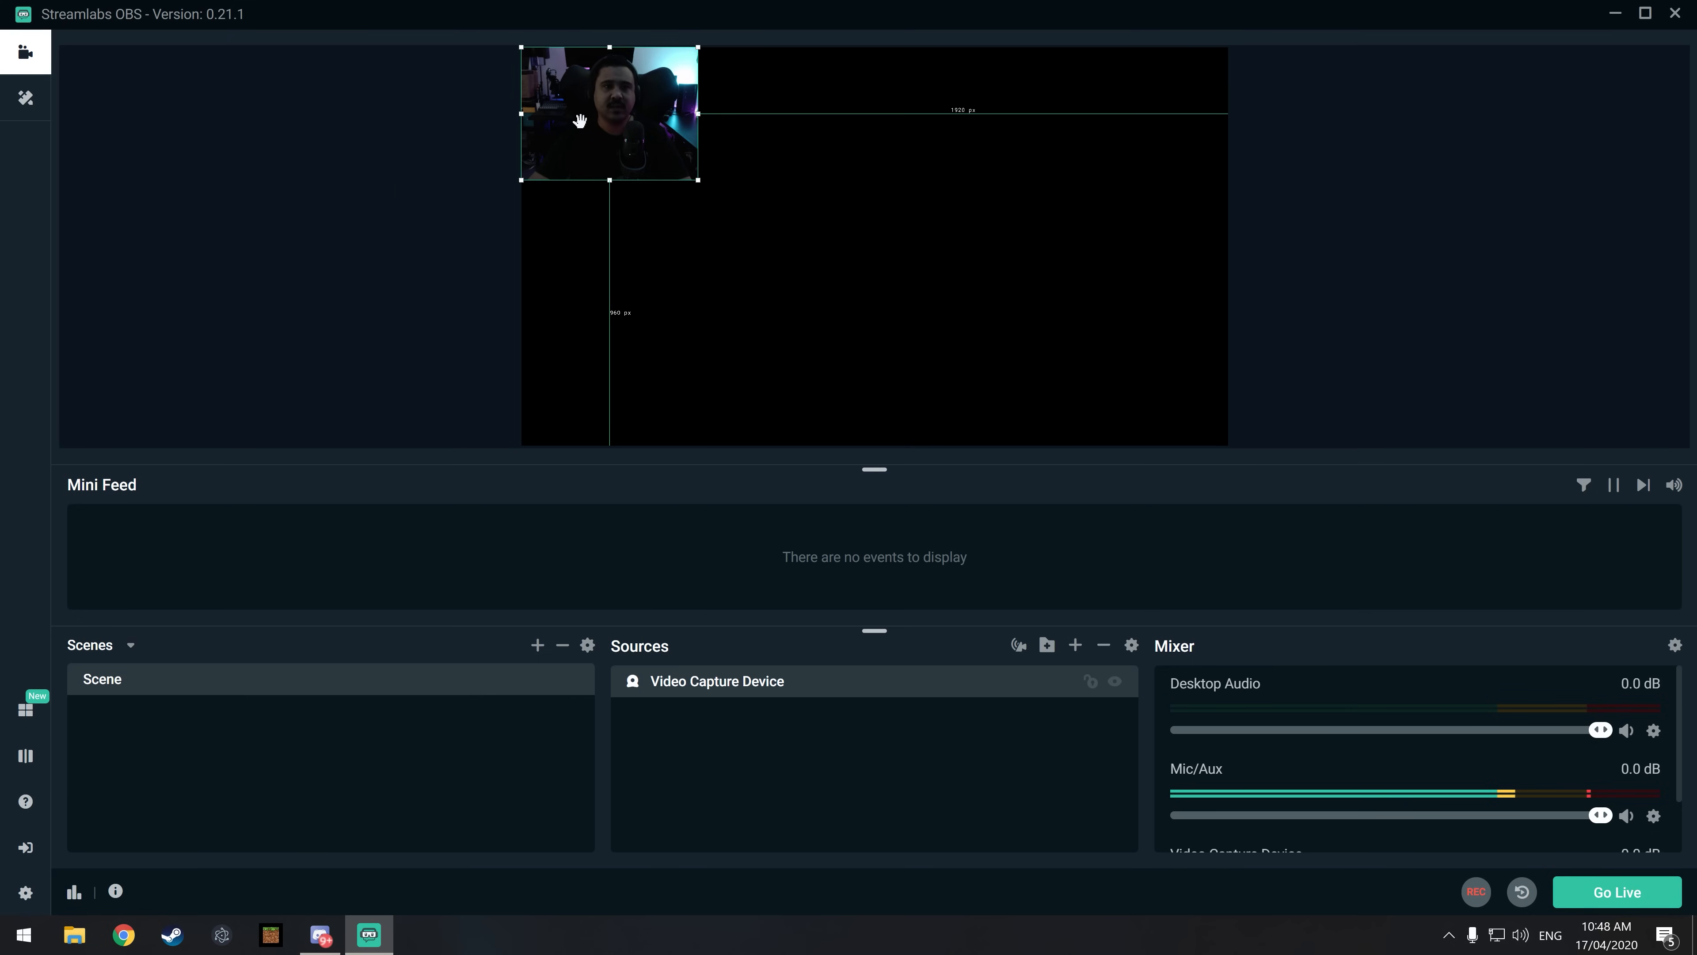
# Step: Move the webcam image slightly away from the canvas's upper-left corner and deselect it
pyautogui.moveTo(579, 120)
pyautogui.mouseDown()
pyautogui.moveTo(1110, 378)
pyautogui.moveTo(588, 117)
pyautogui.moveTo(778, 188)
pyautogui.moveTo(1082, 338)
pyautogui.moveTo(1136, 395)
pyautogui.moveTo(568, 123)
pyautogui.moveTo(597, 132)
pyautogui.mouseUp()
pyautogui.click(328, 209)
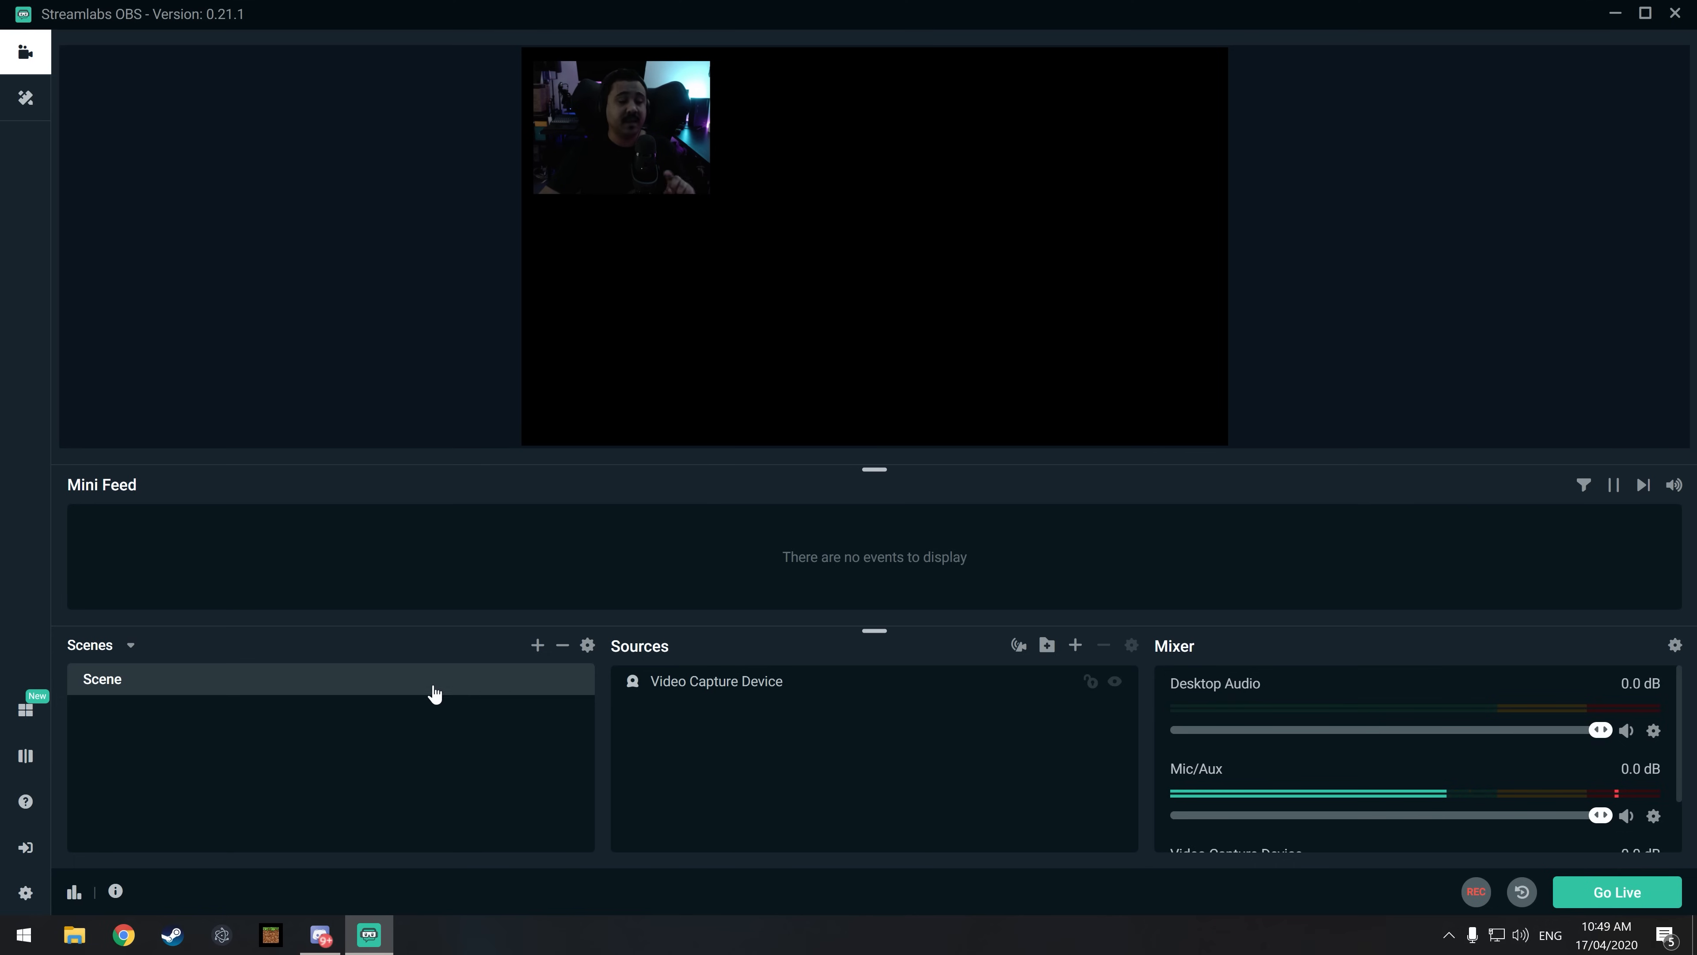
# Step: Set the Base (Canvas) Resolution to 2560x1440 in the Video settings
pyautogui.click(25, 892)
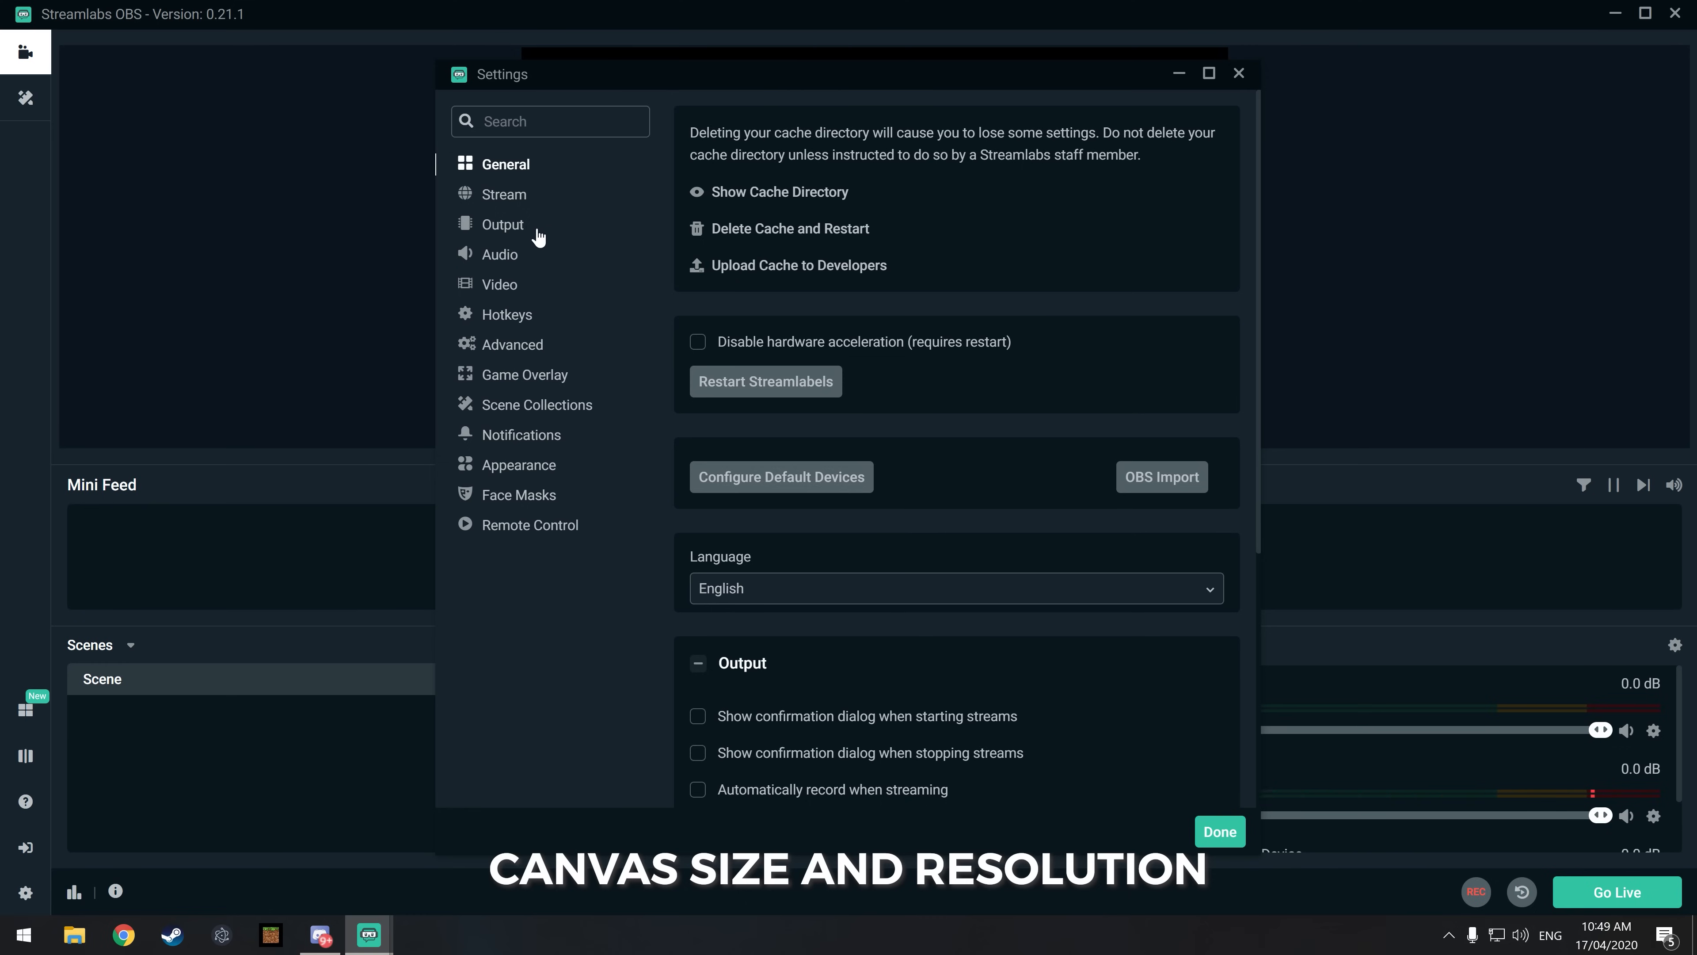
pyautogui.click(519, 233)
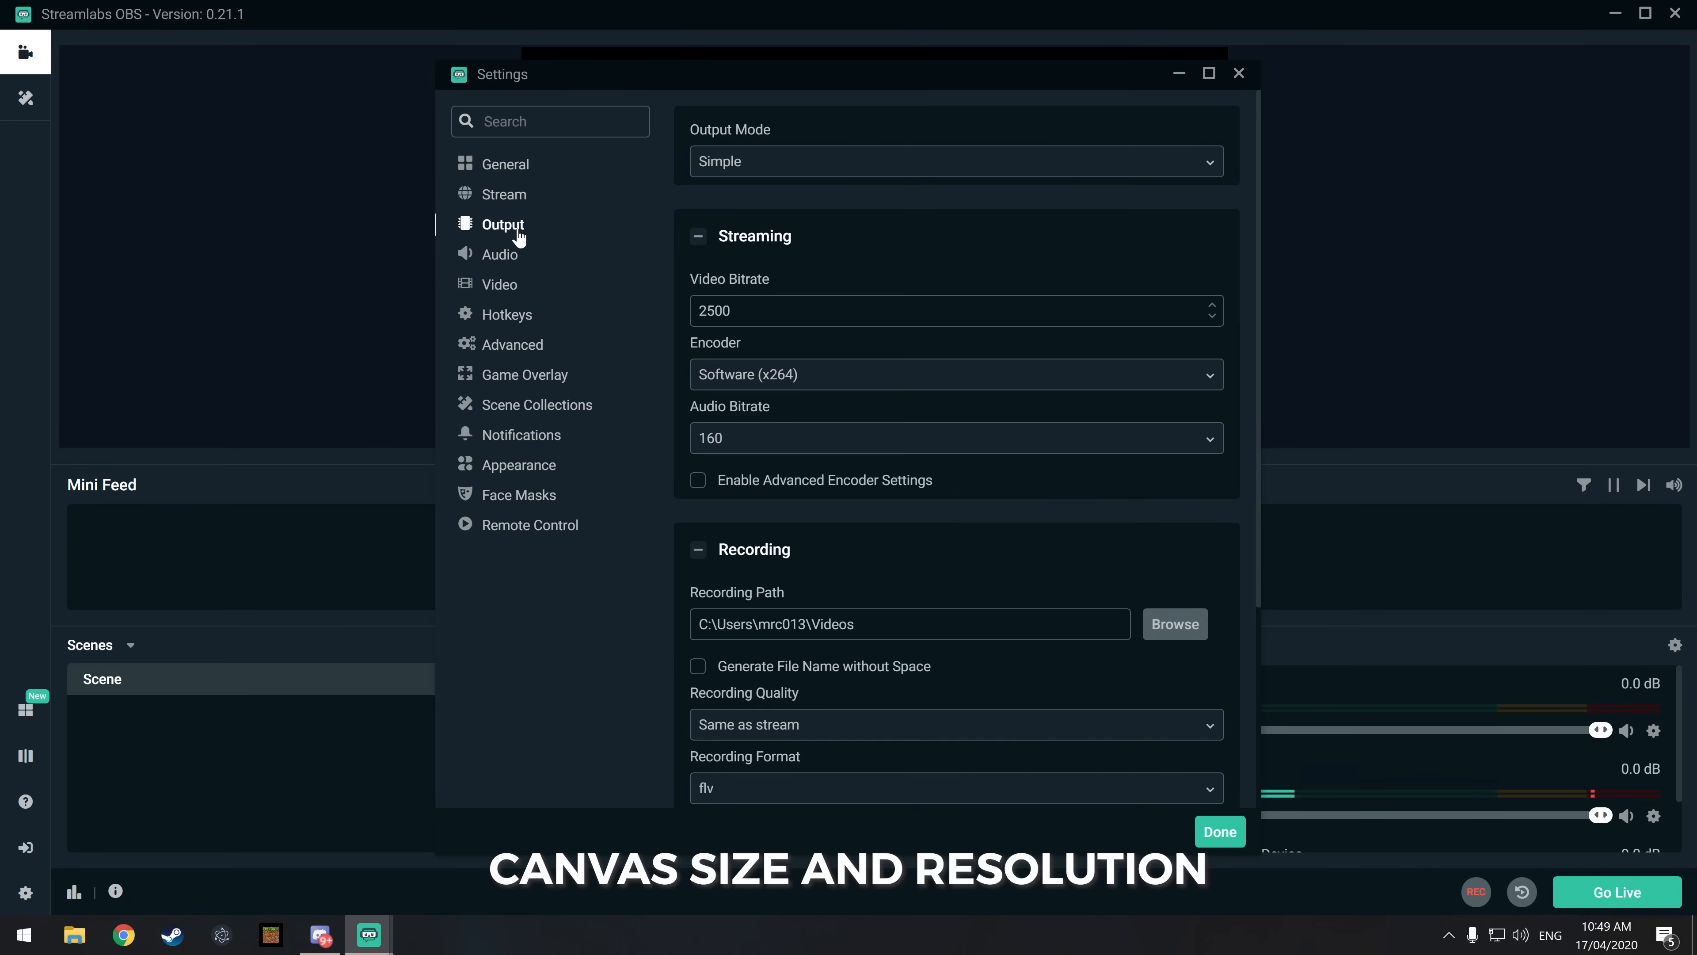
pyautogui.click(507, 287)
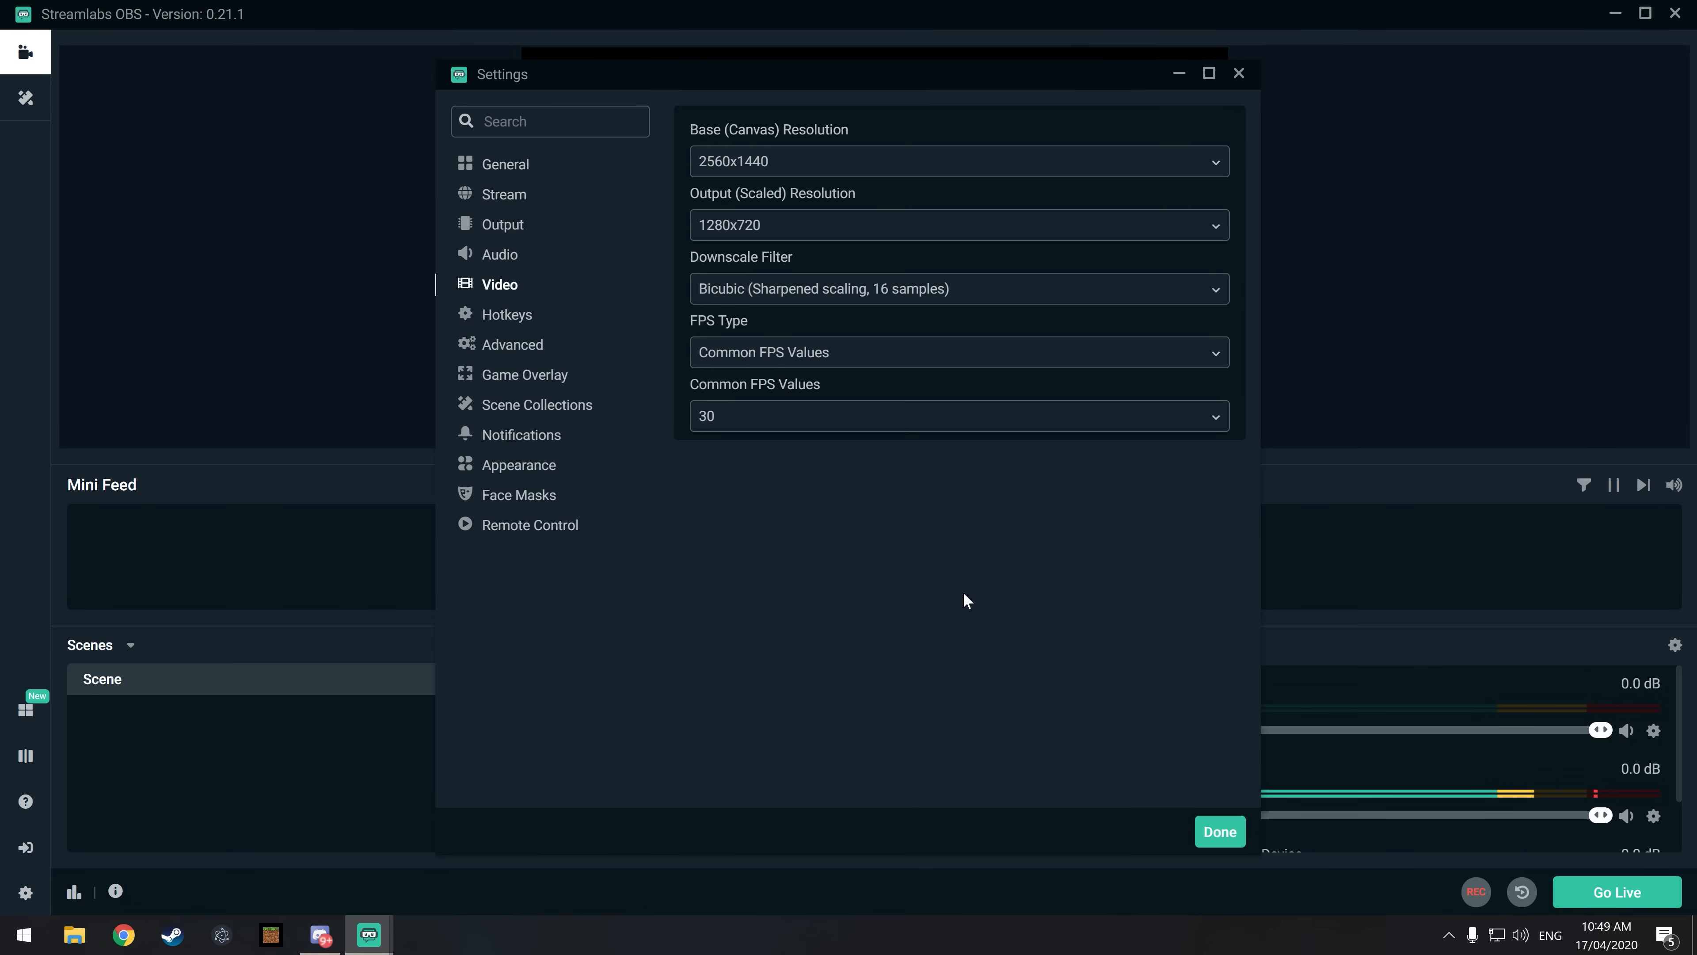
pyautogui.click(783, 167)
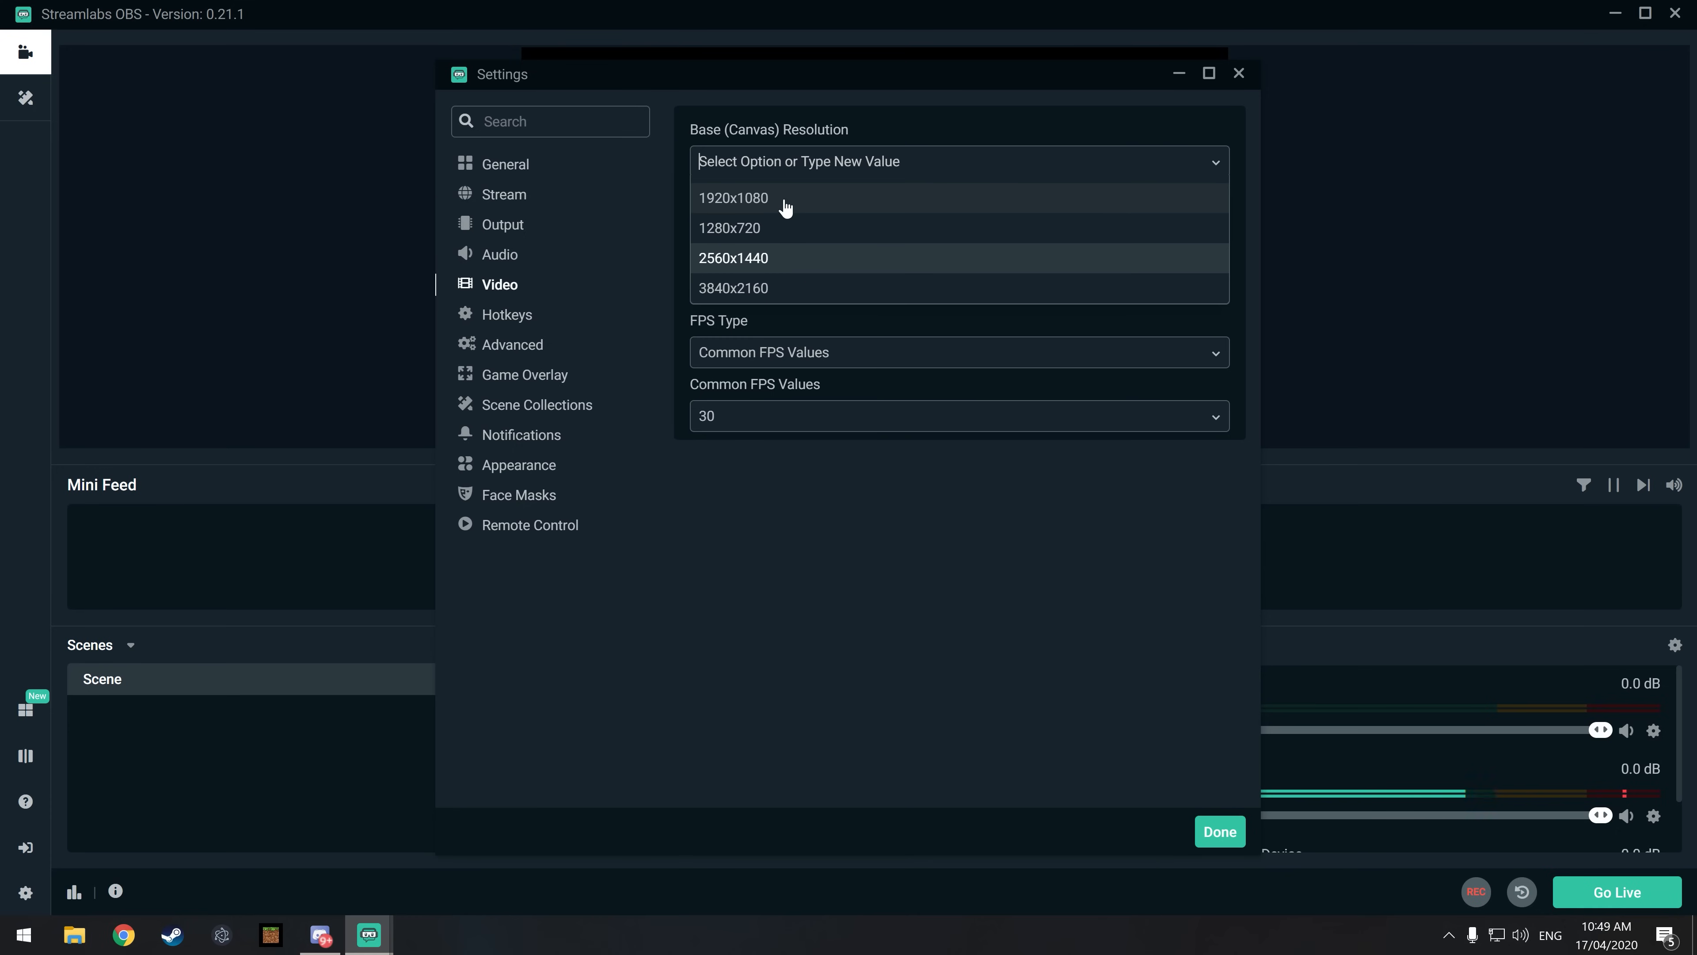
pyautogui.click(802, 275)
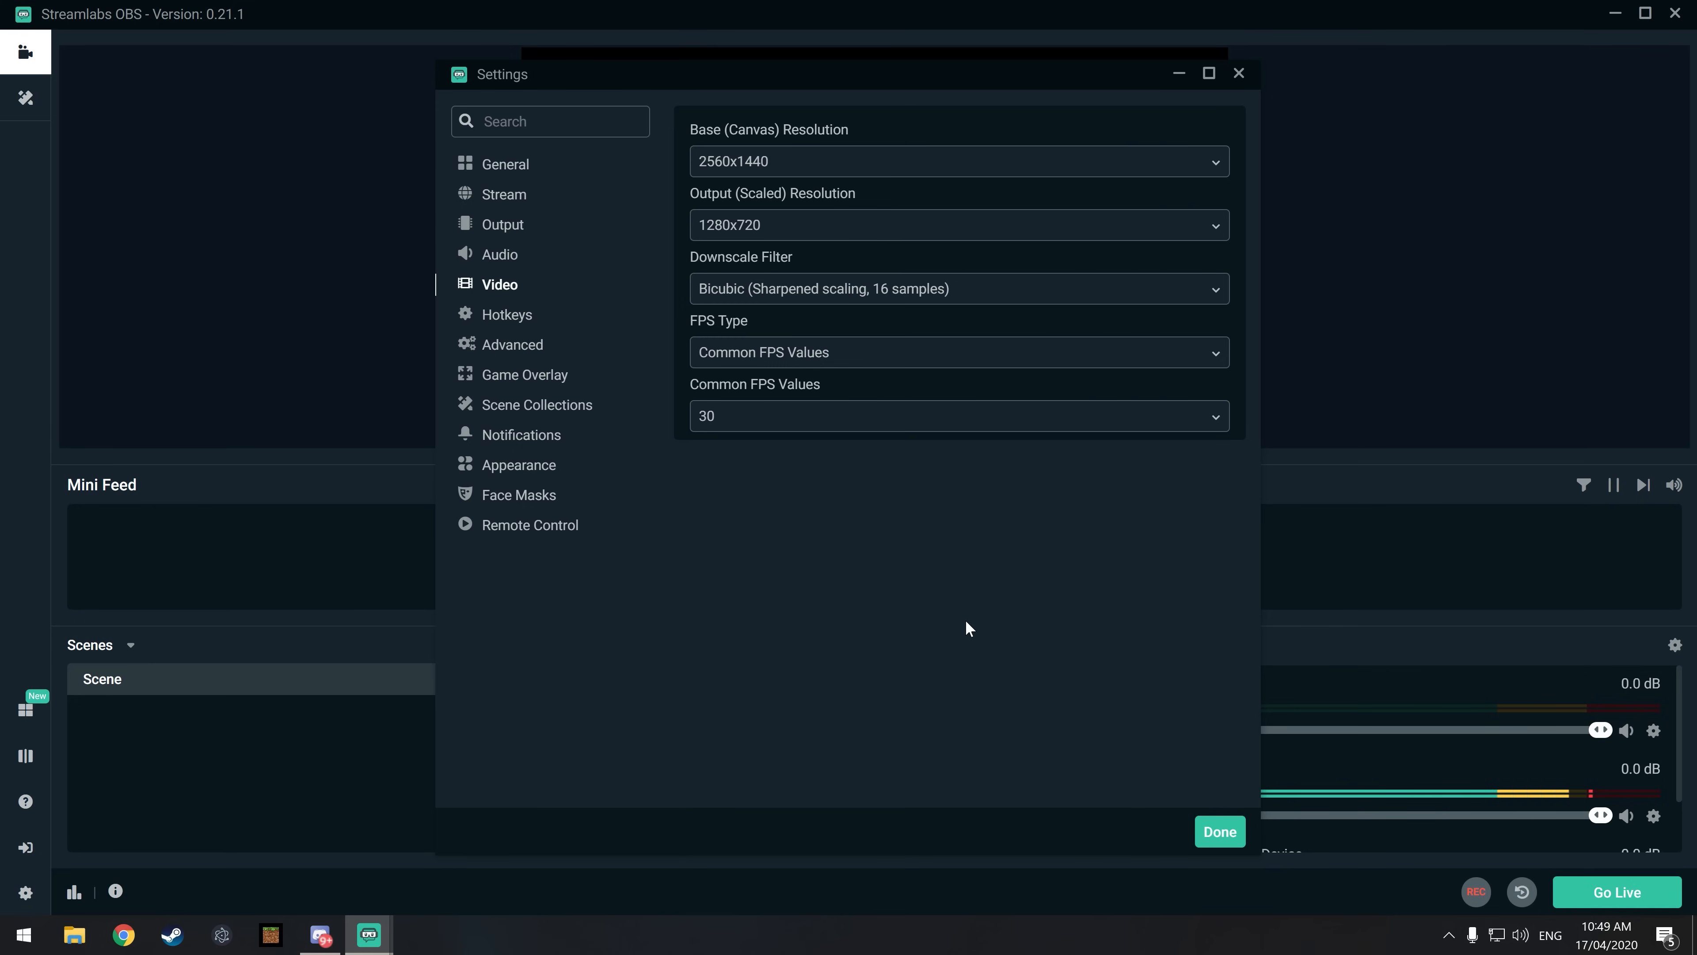
# Step: Keep the Output (Scaled) Resolution at 1280x720, set Common FPS Values to 60, and close the settings
pyautogui.click(815, 228)
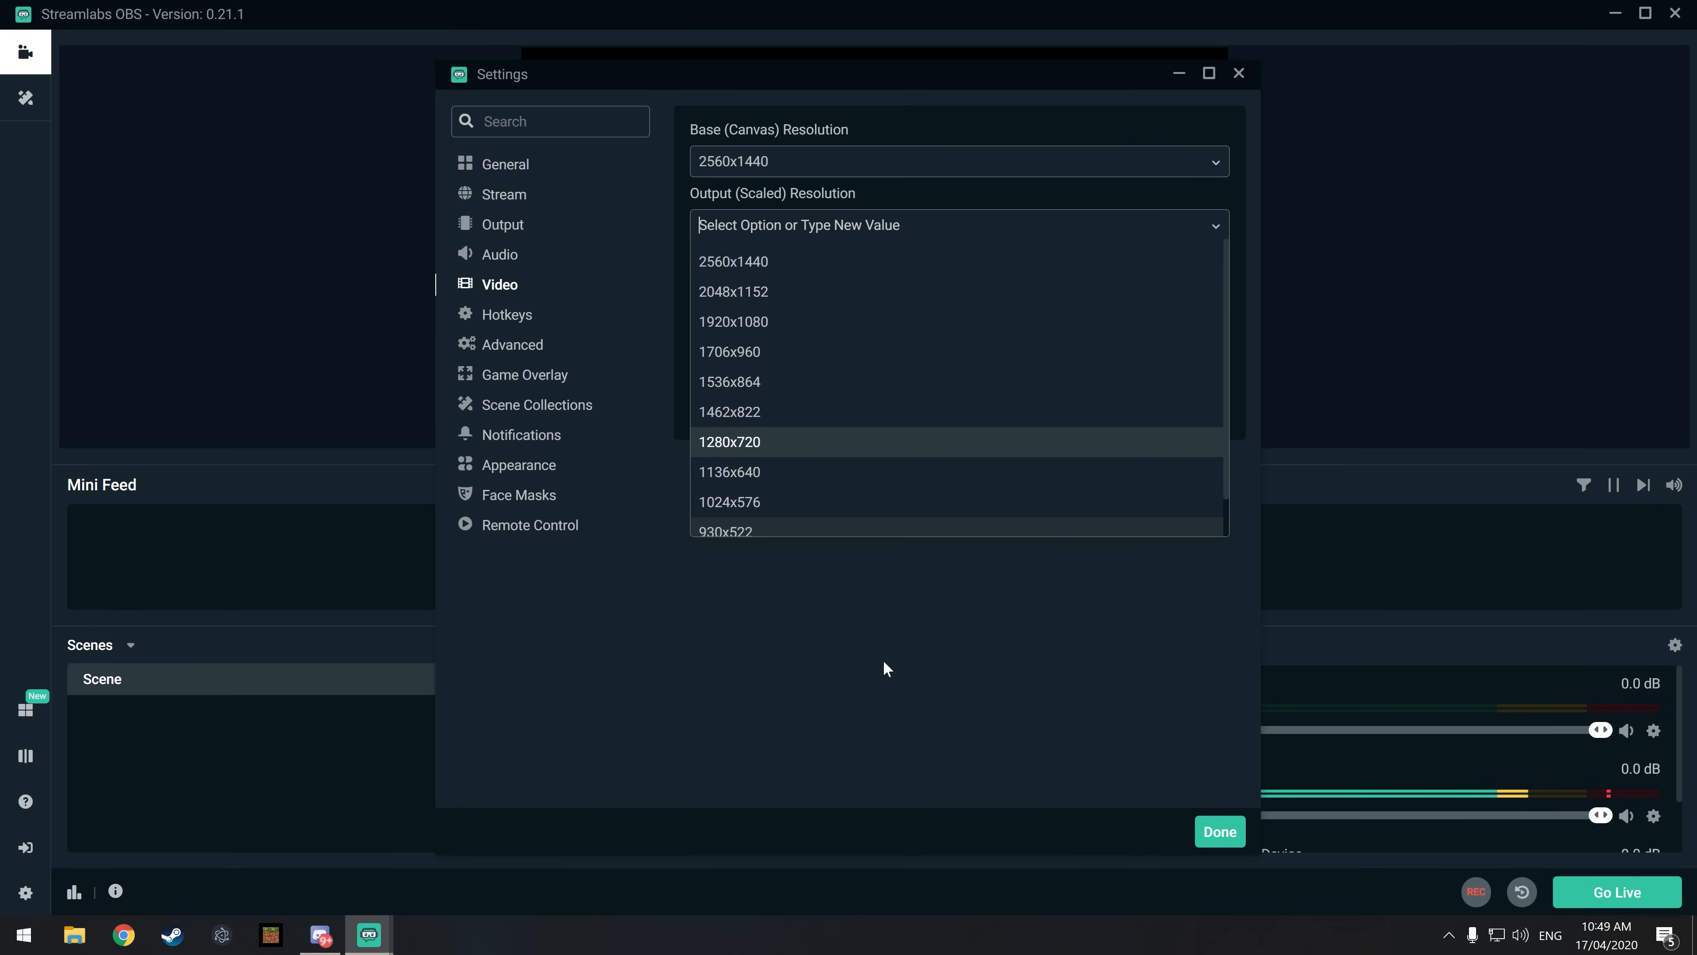
pyautogui.click(776, 441)
pyautogui.click(725, 423)
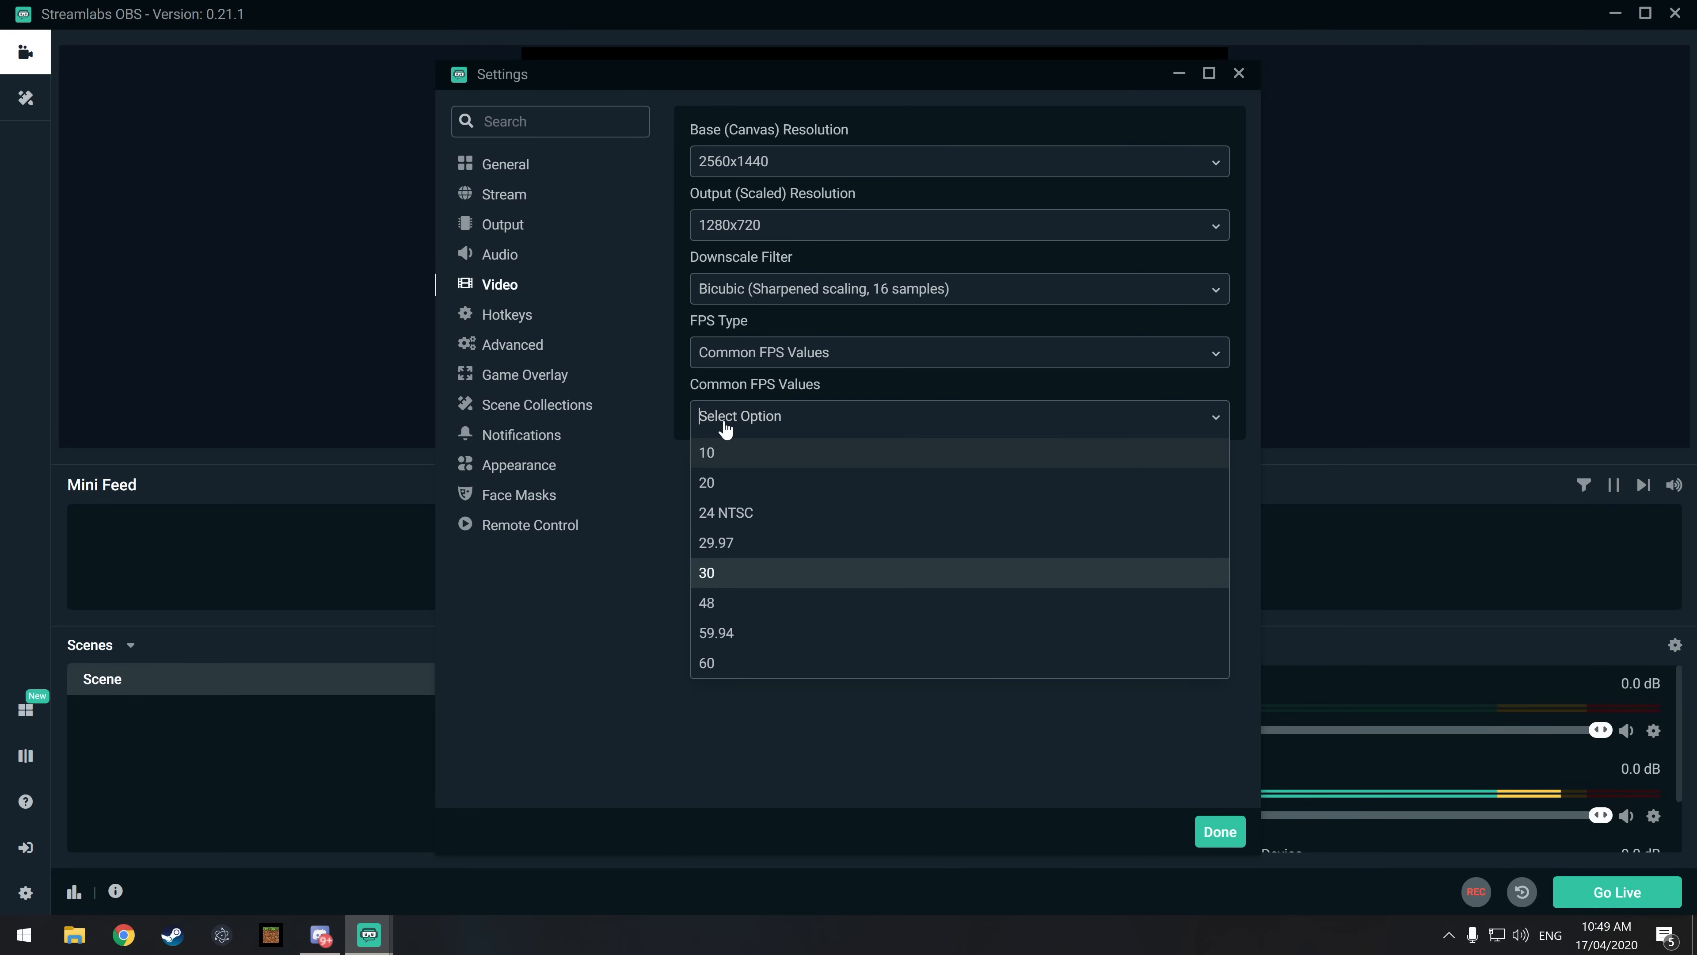
pyautogui.click(734, 662)
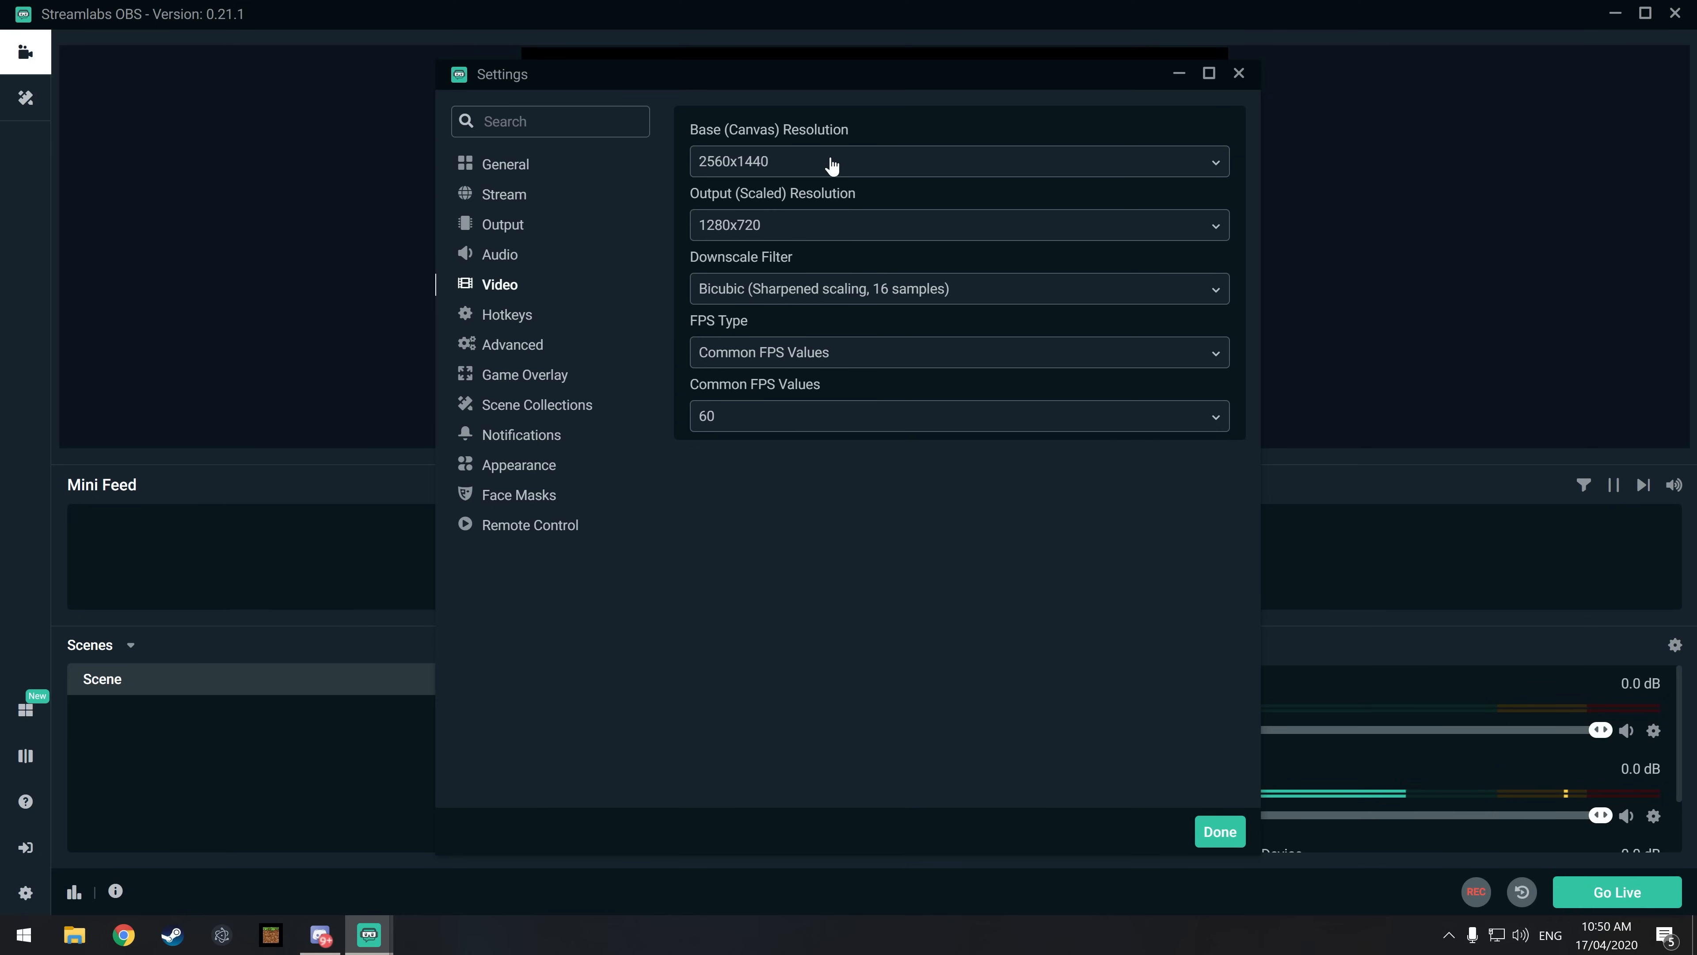
pyautogui.click(1208, 836)
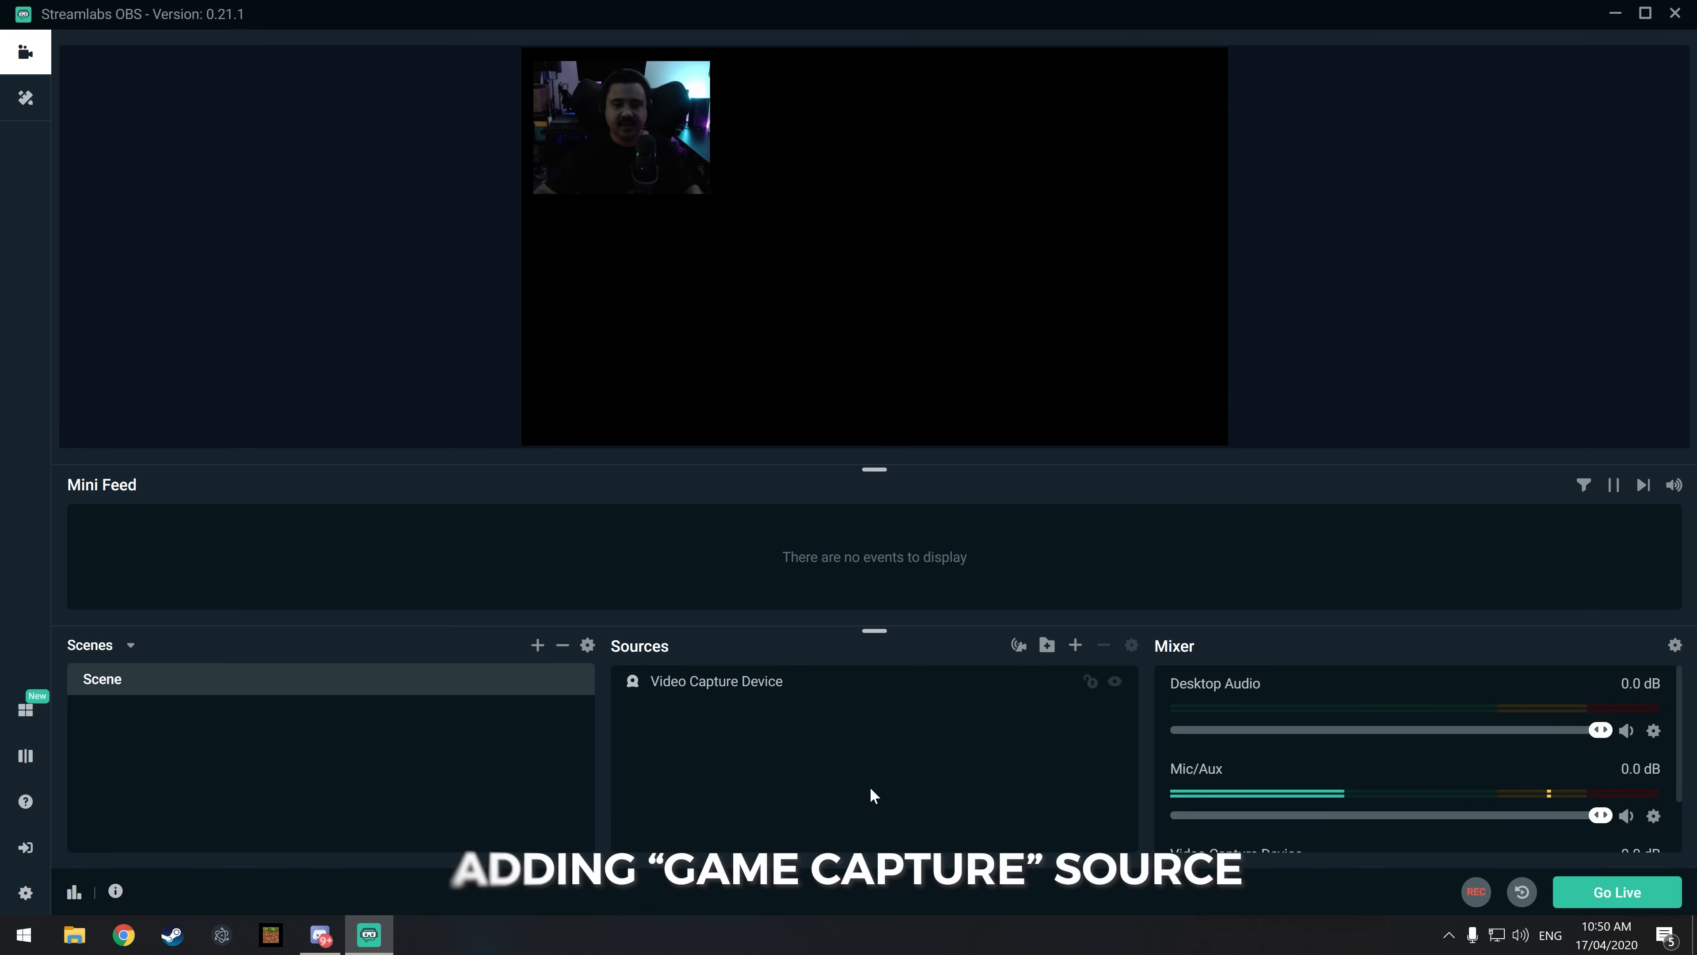
# Step: Add a Game Capture source with its default name and place it beneath the Video Capture Device in the source order
pyautogui.click(1076, 645)
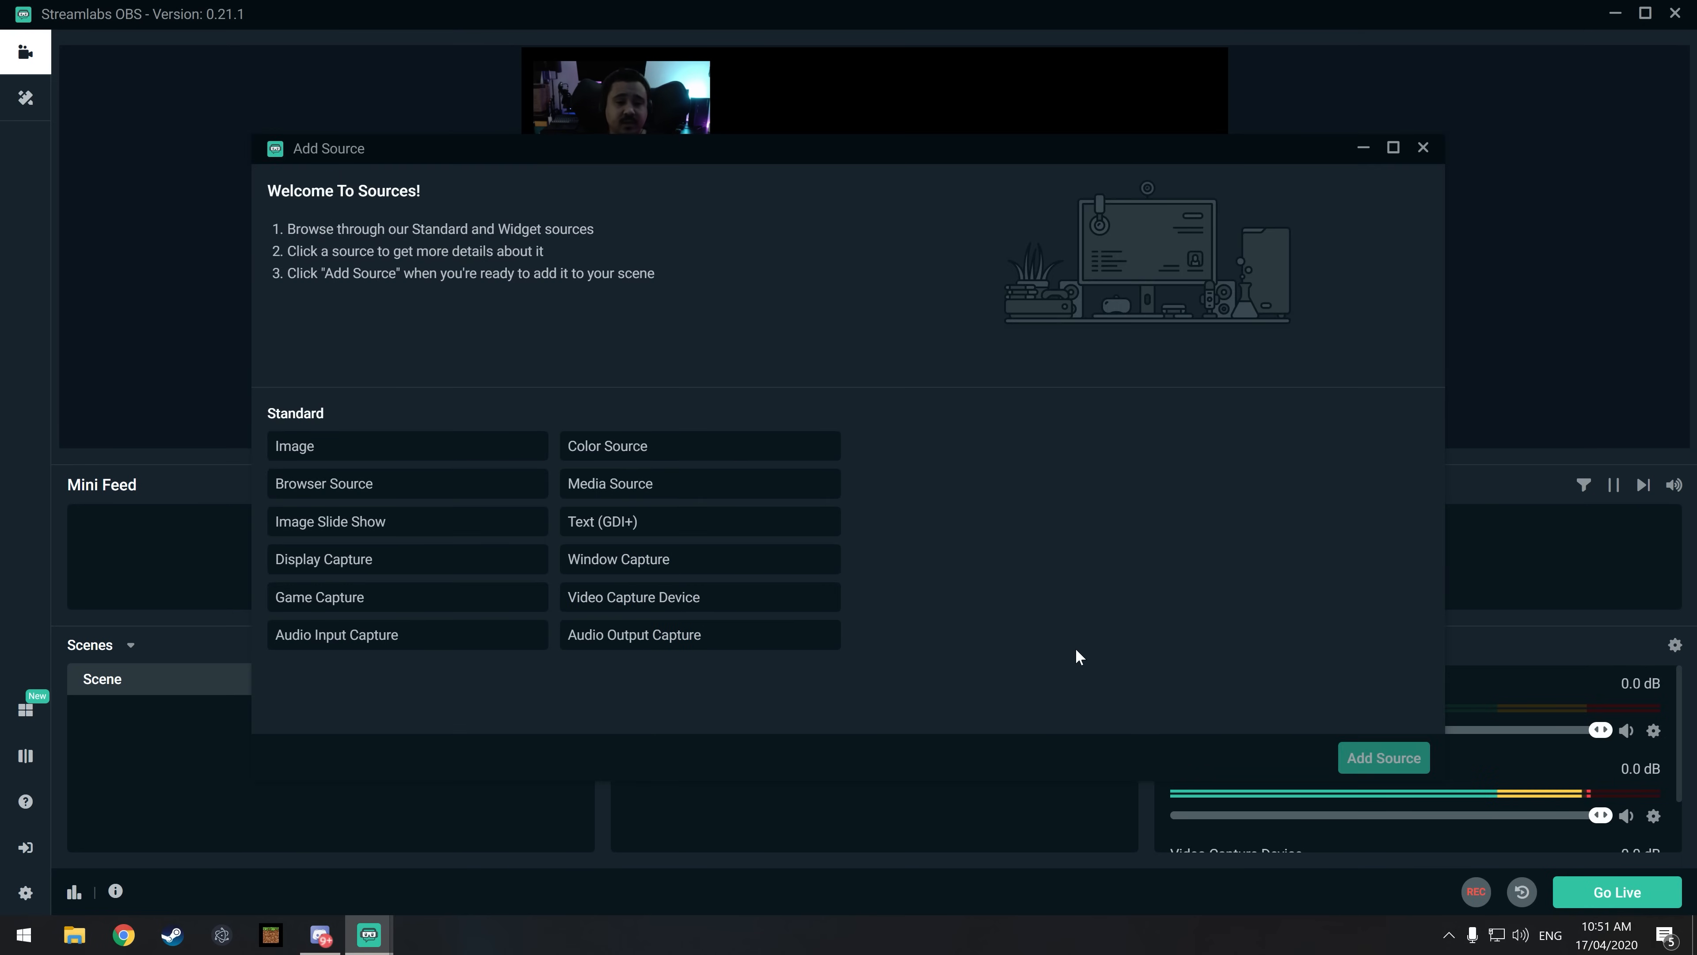
pyautogui.click(1427, 146)
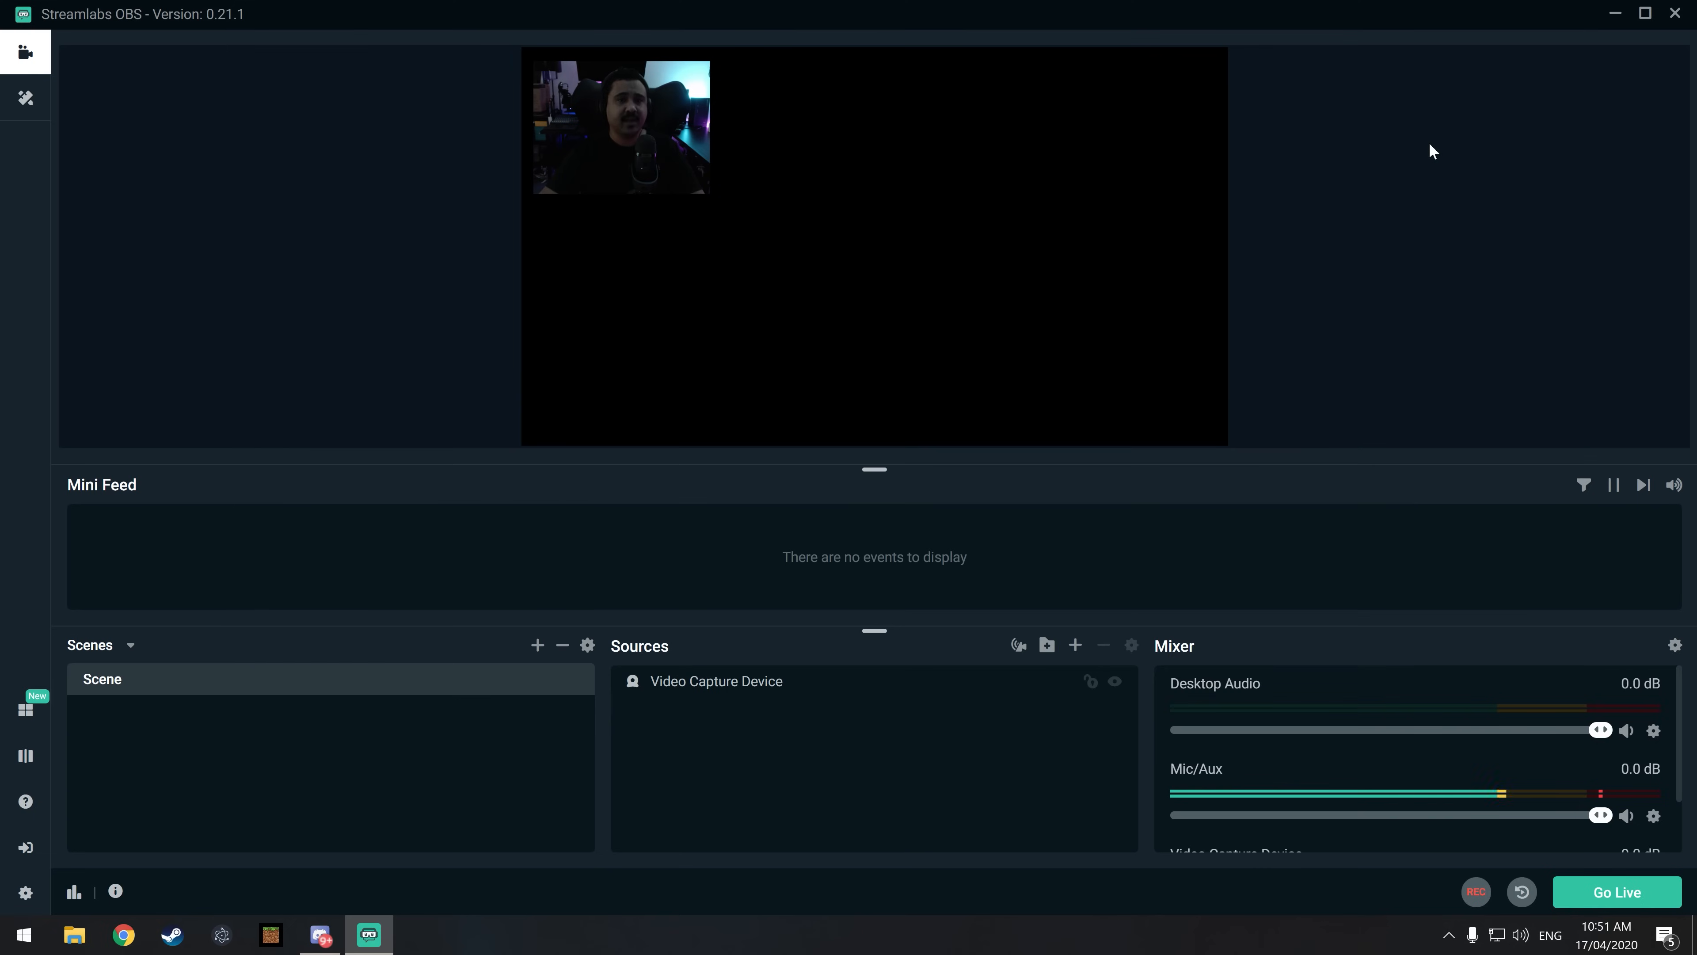
pyautogui.click(1076, 645)
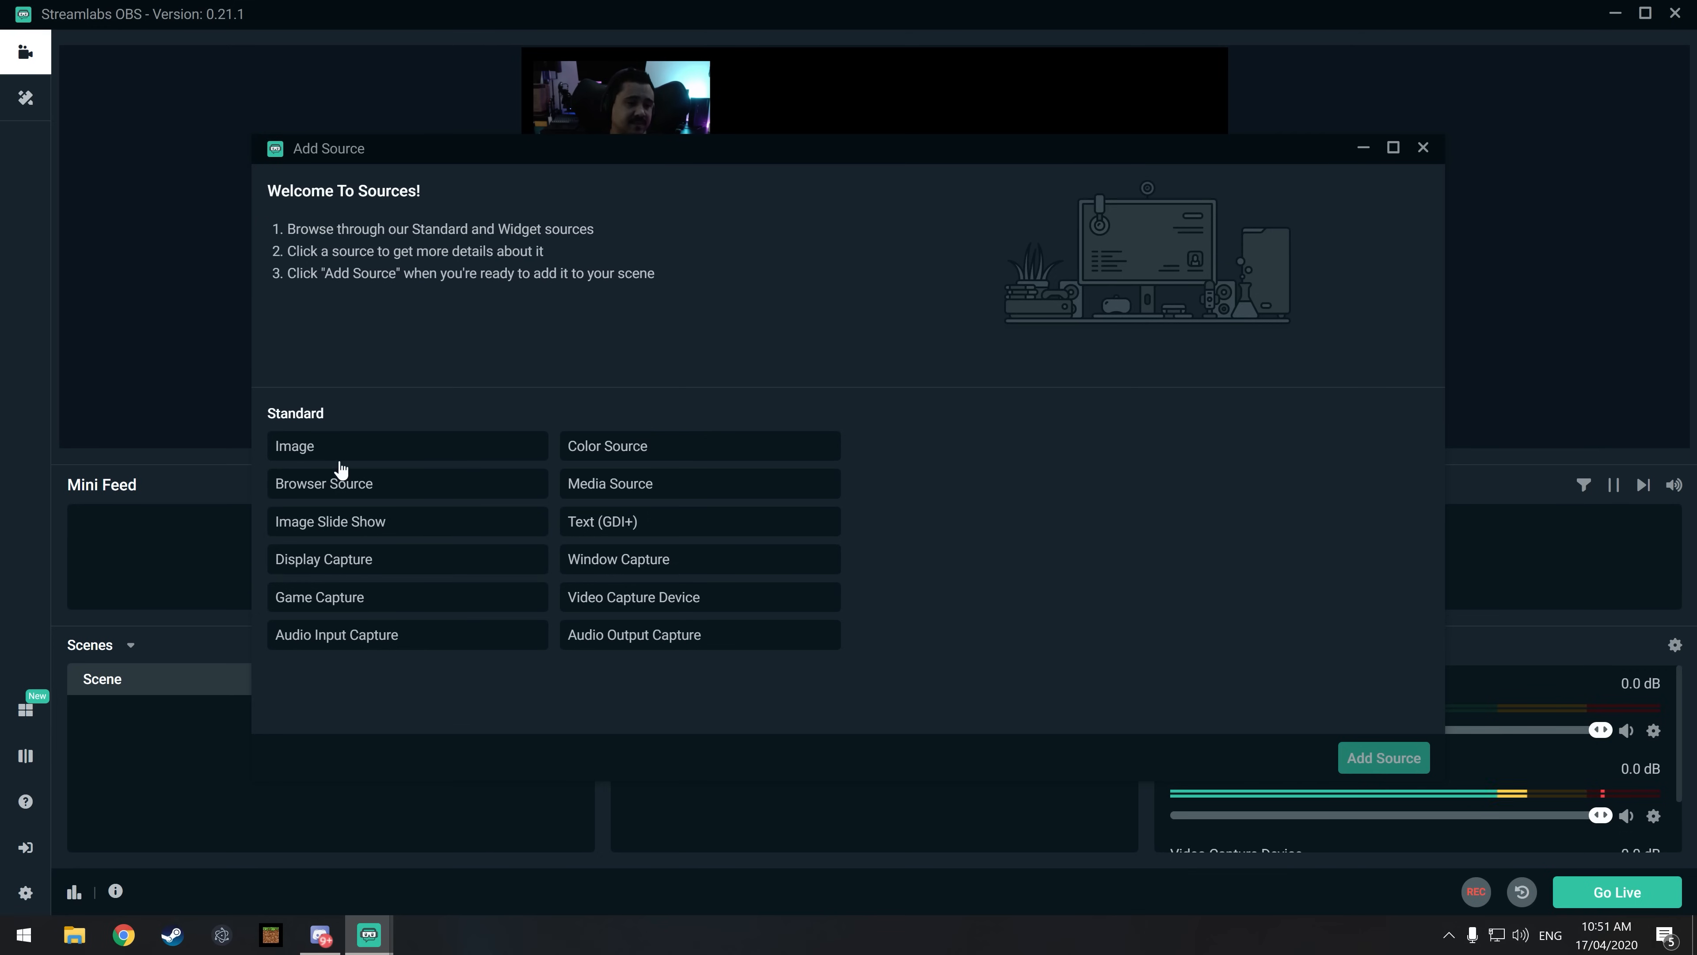
pyautogui.doubleClick(357, 597)
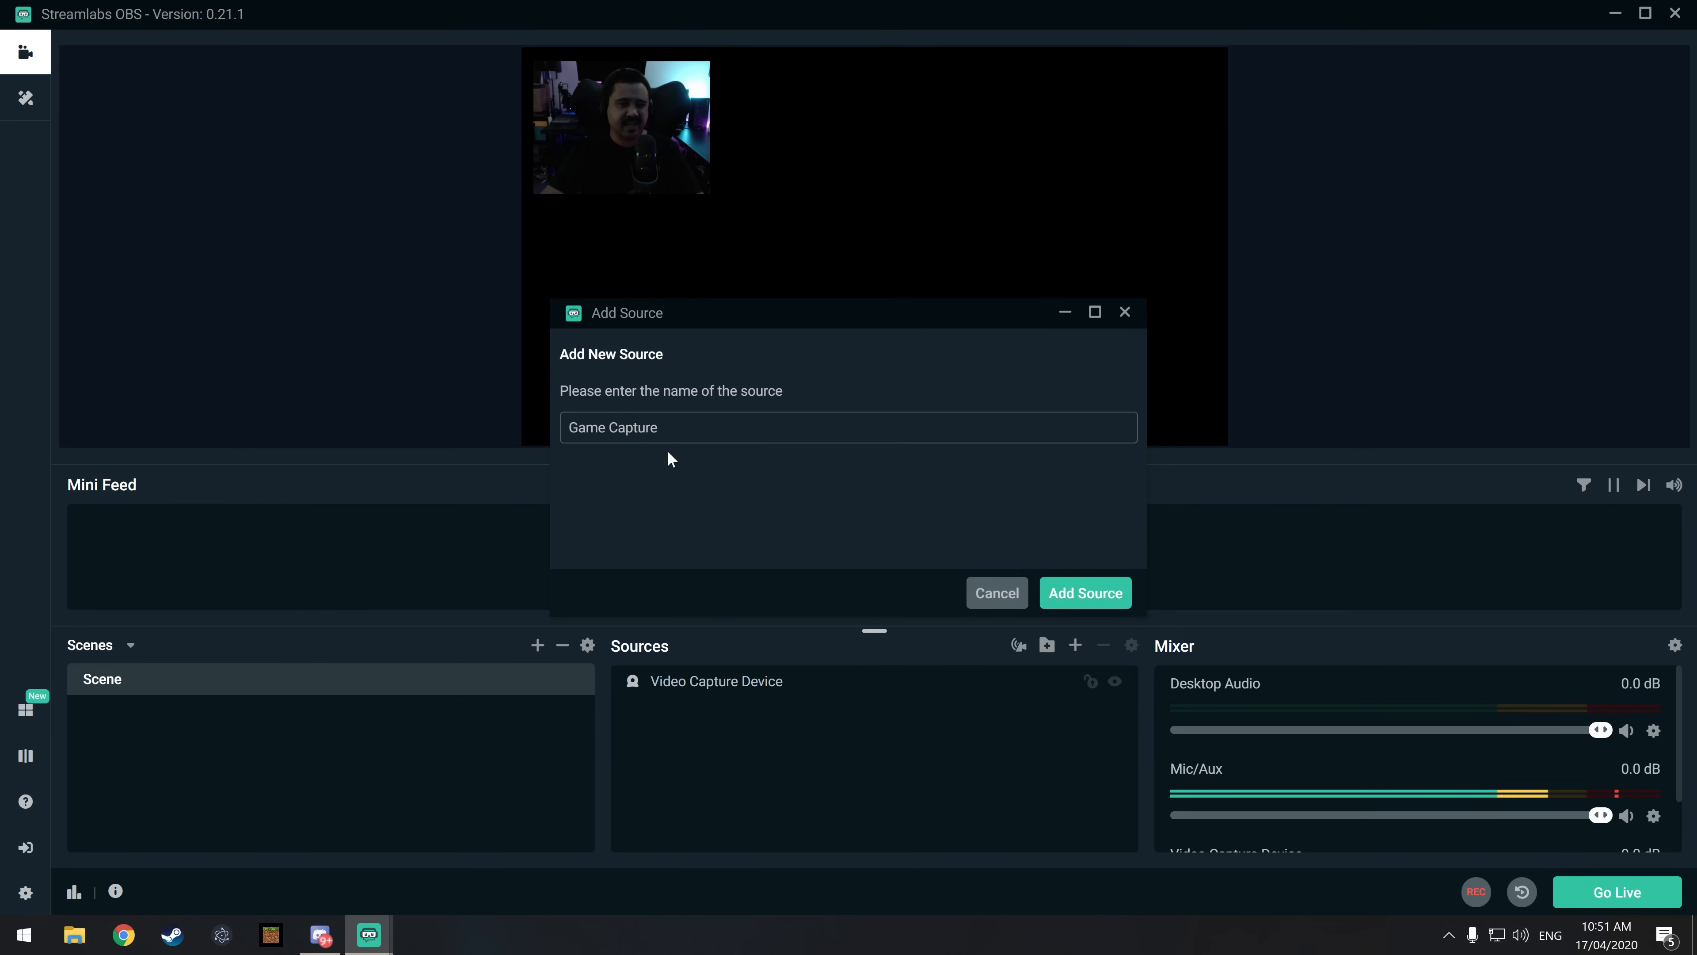
pyautogui.click(1083, 595)
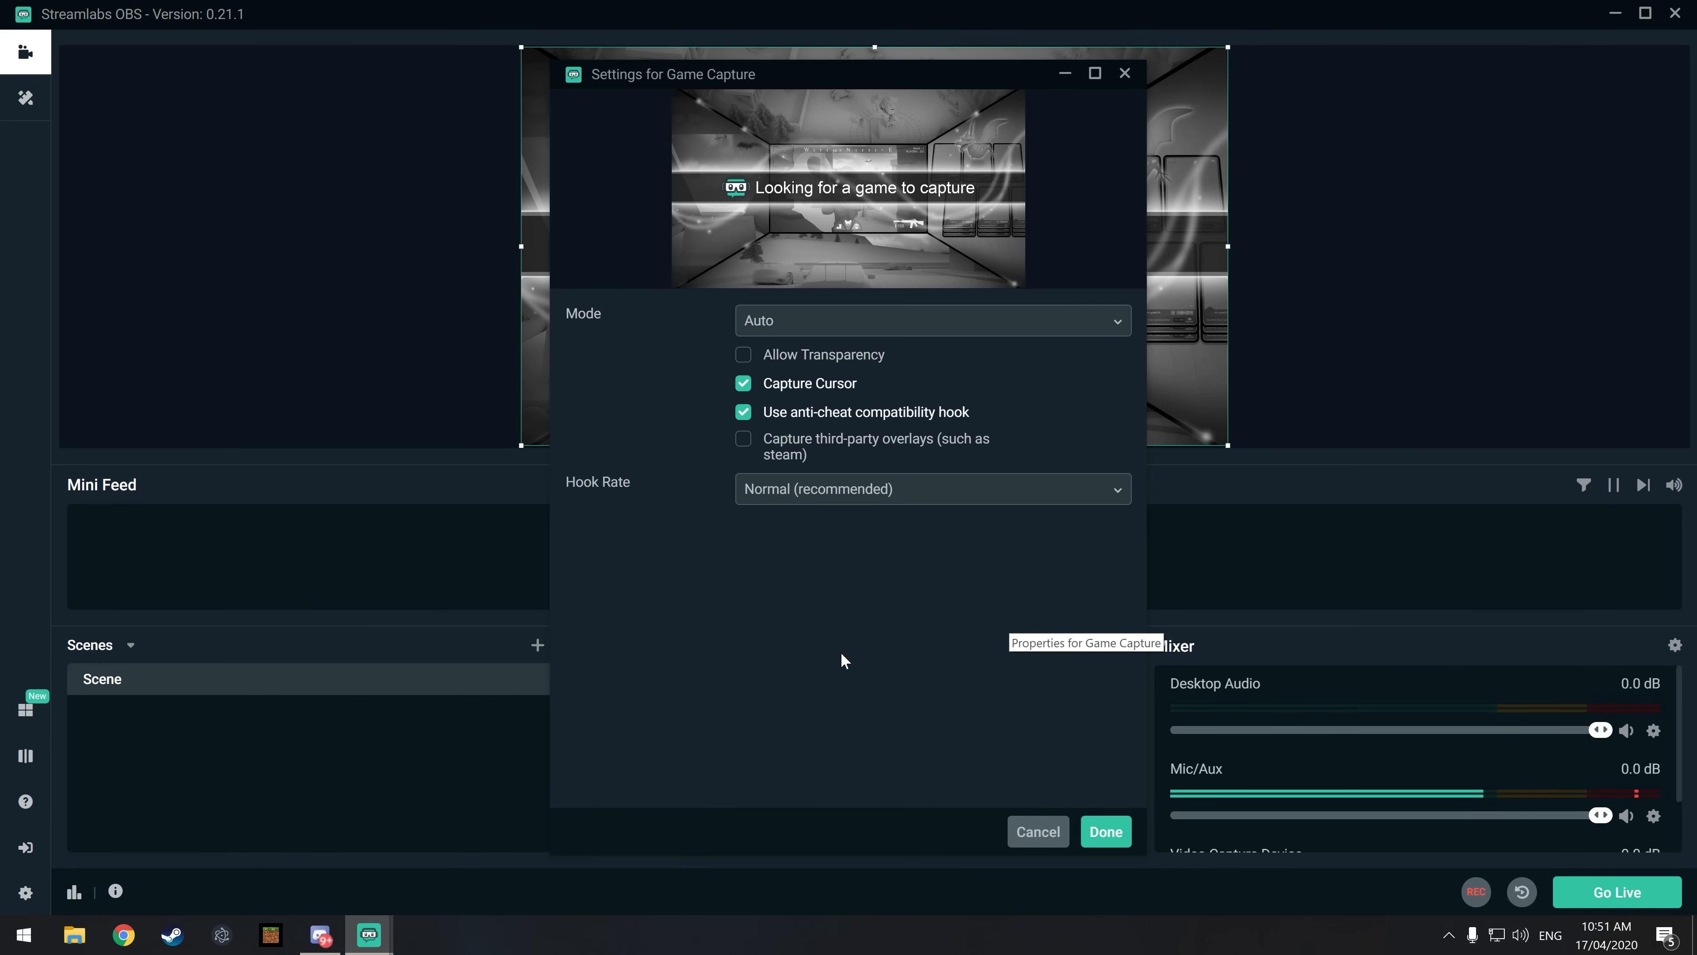
pyautogui.click(787, 323)
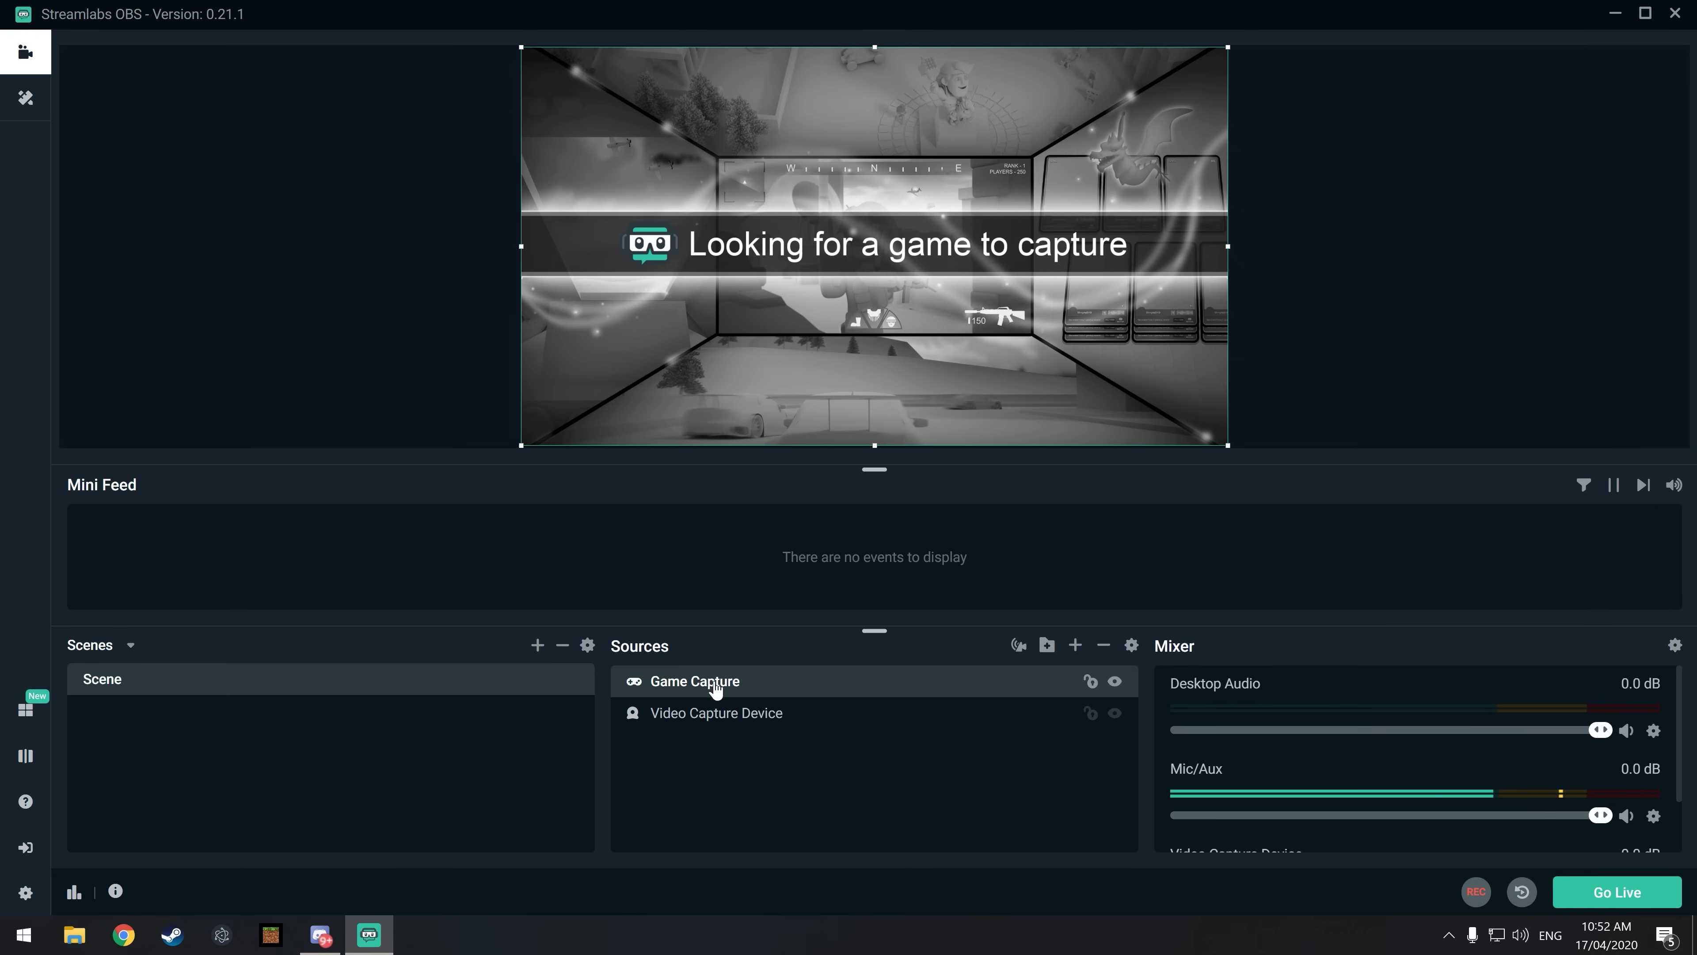
pyautogui.moveTo(716, 688); pyautogui.dragTo(719, 732)
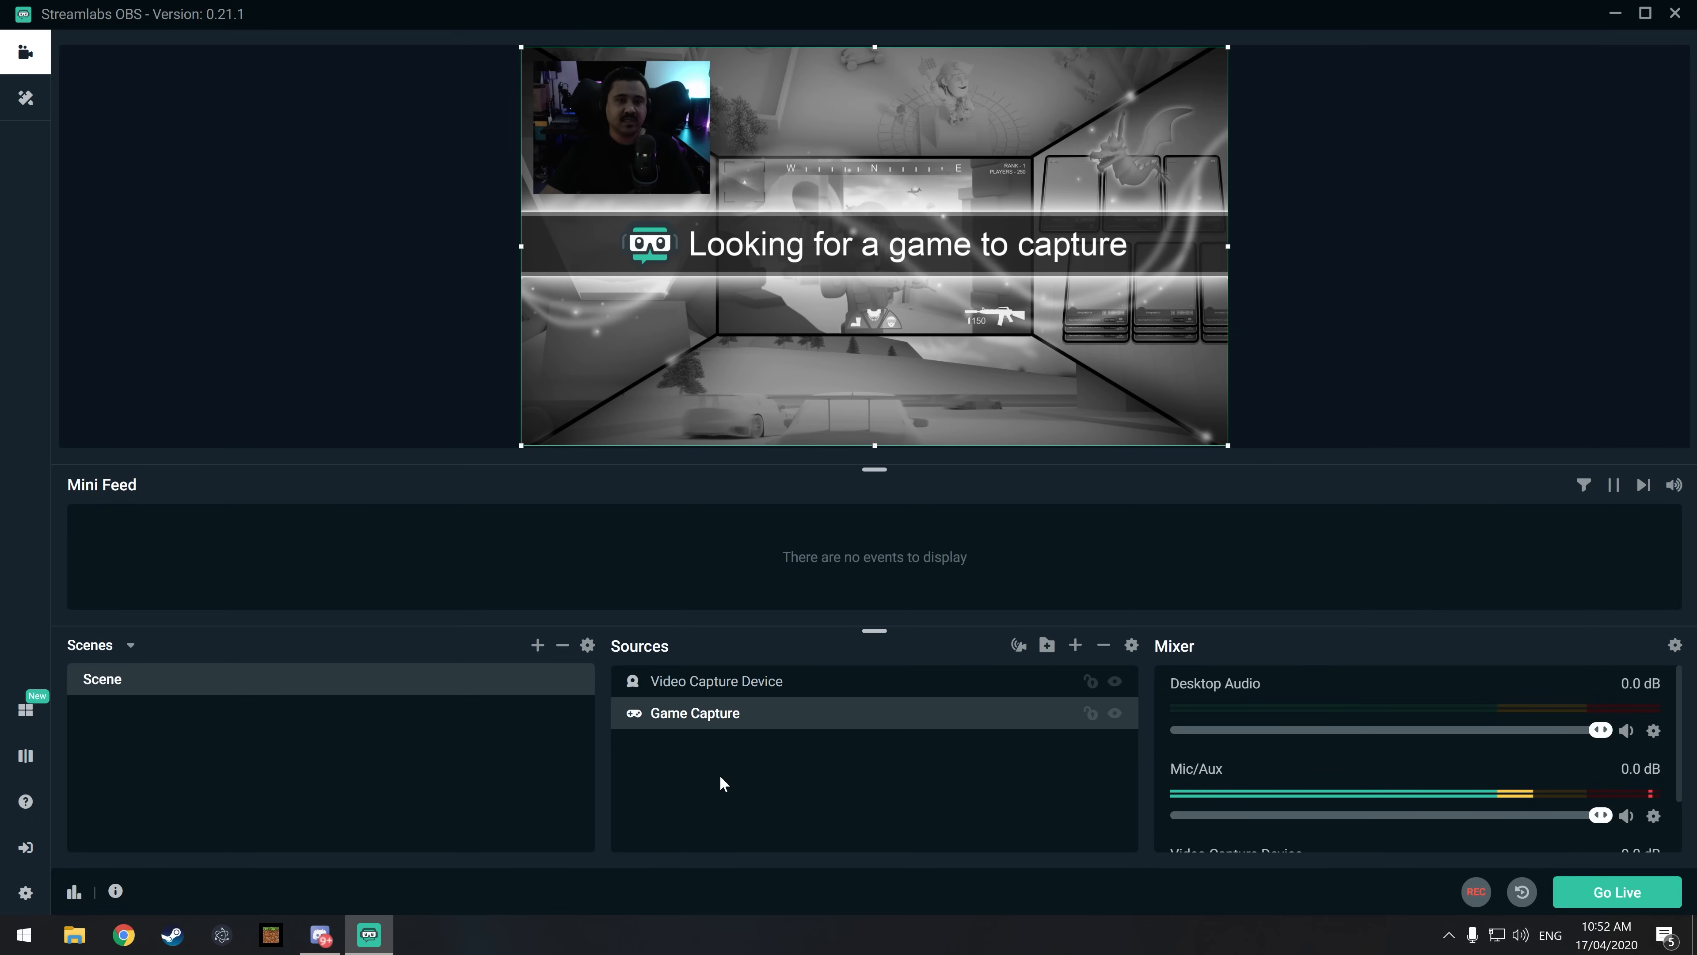
# Step: Launch Minecraft on the second monitor and set the Game Capture source to capture the specific window [Minecraft.Windows.exe]: Minecraft
pyautogui.click(271, 937)
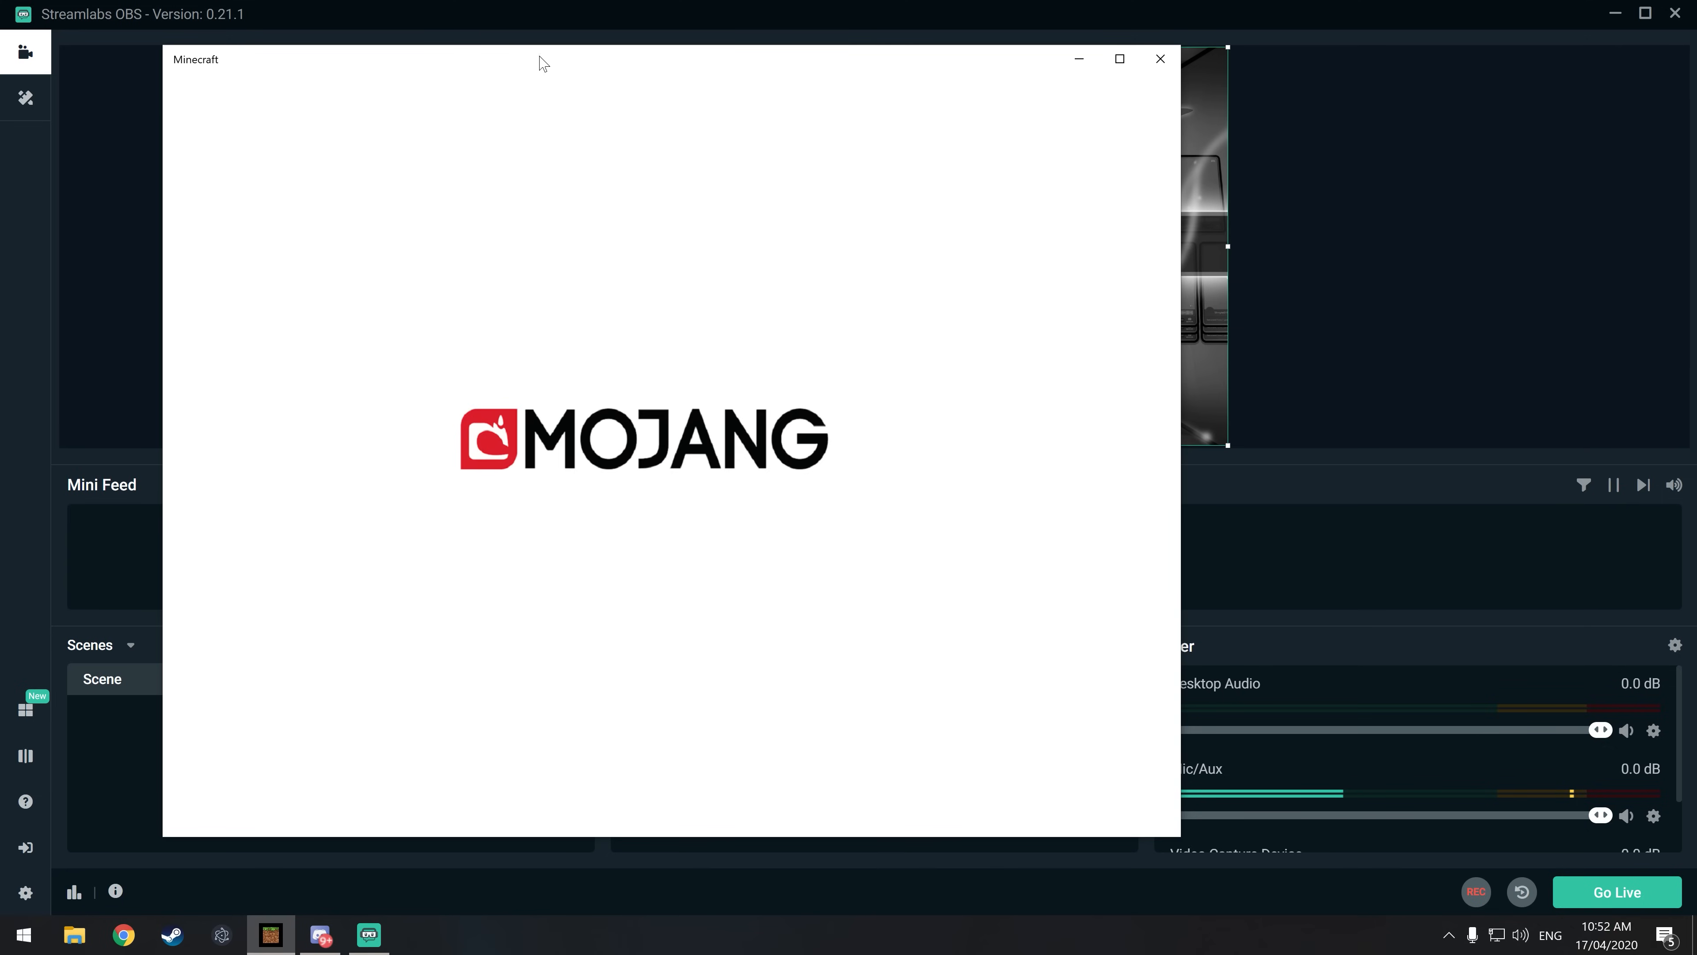
pyautogui.moveTo(516, 57); pyautogui.dragTo(1696, 414)
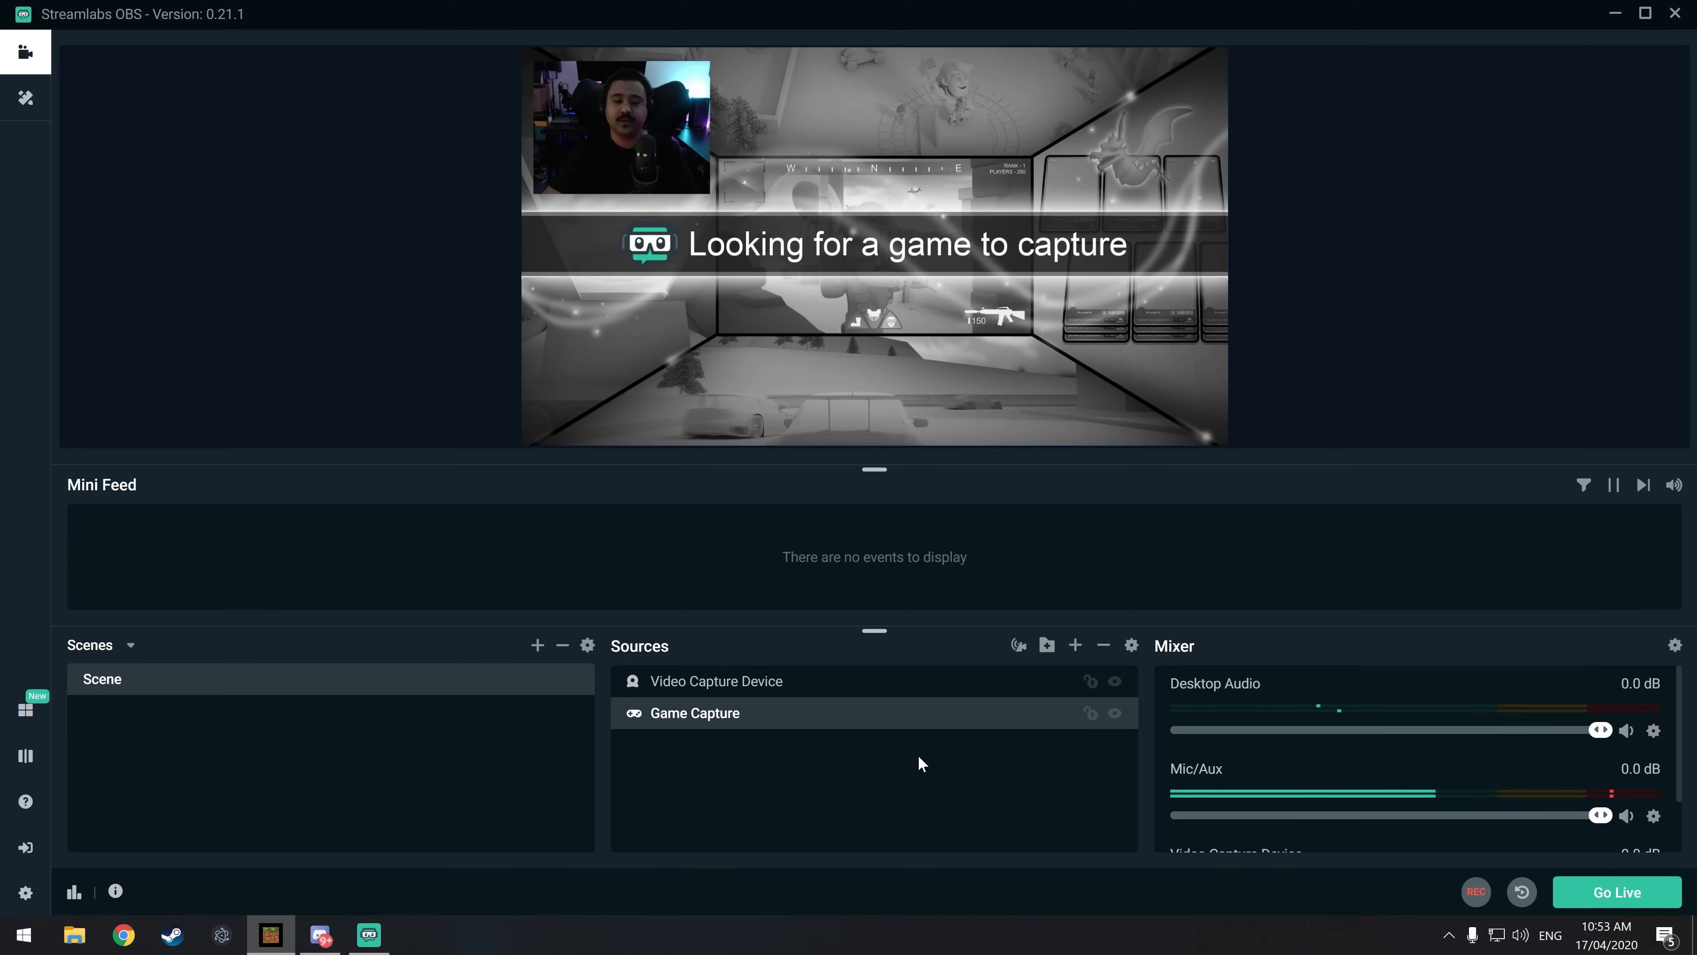
pyautogui.click(665, 720)
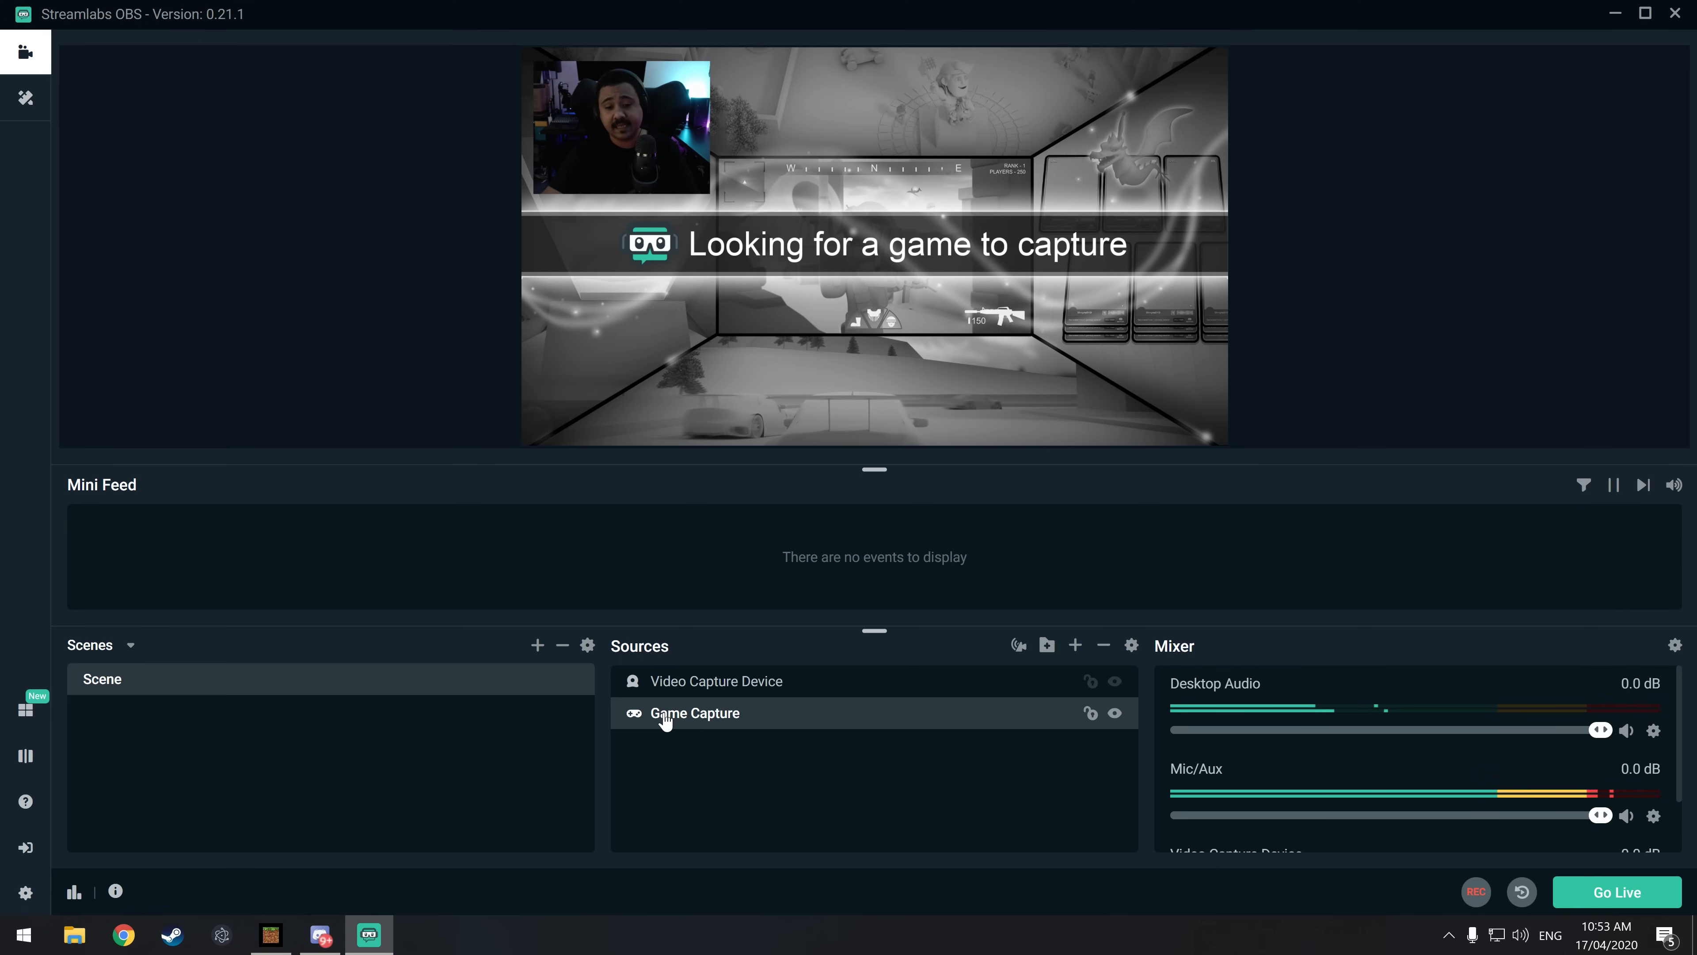
pyautogui.rightClick(665, 720)
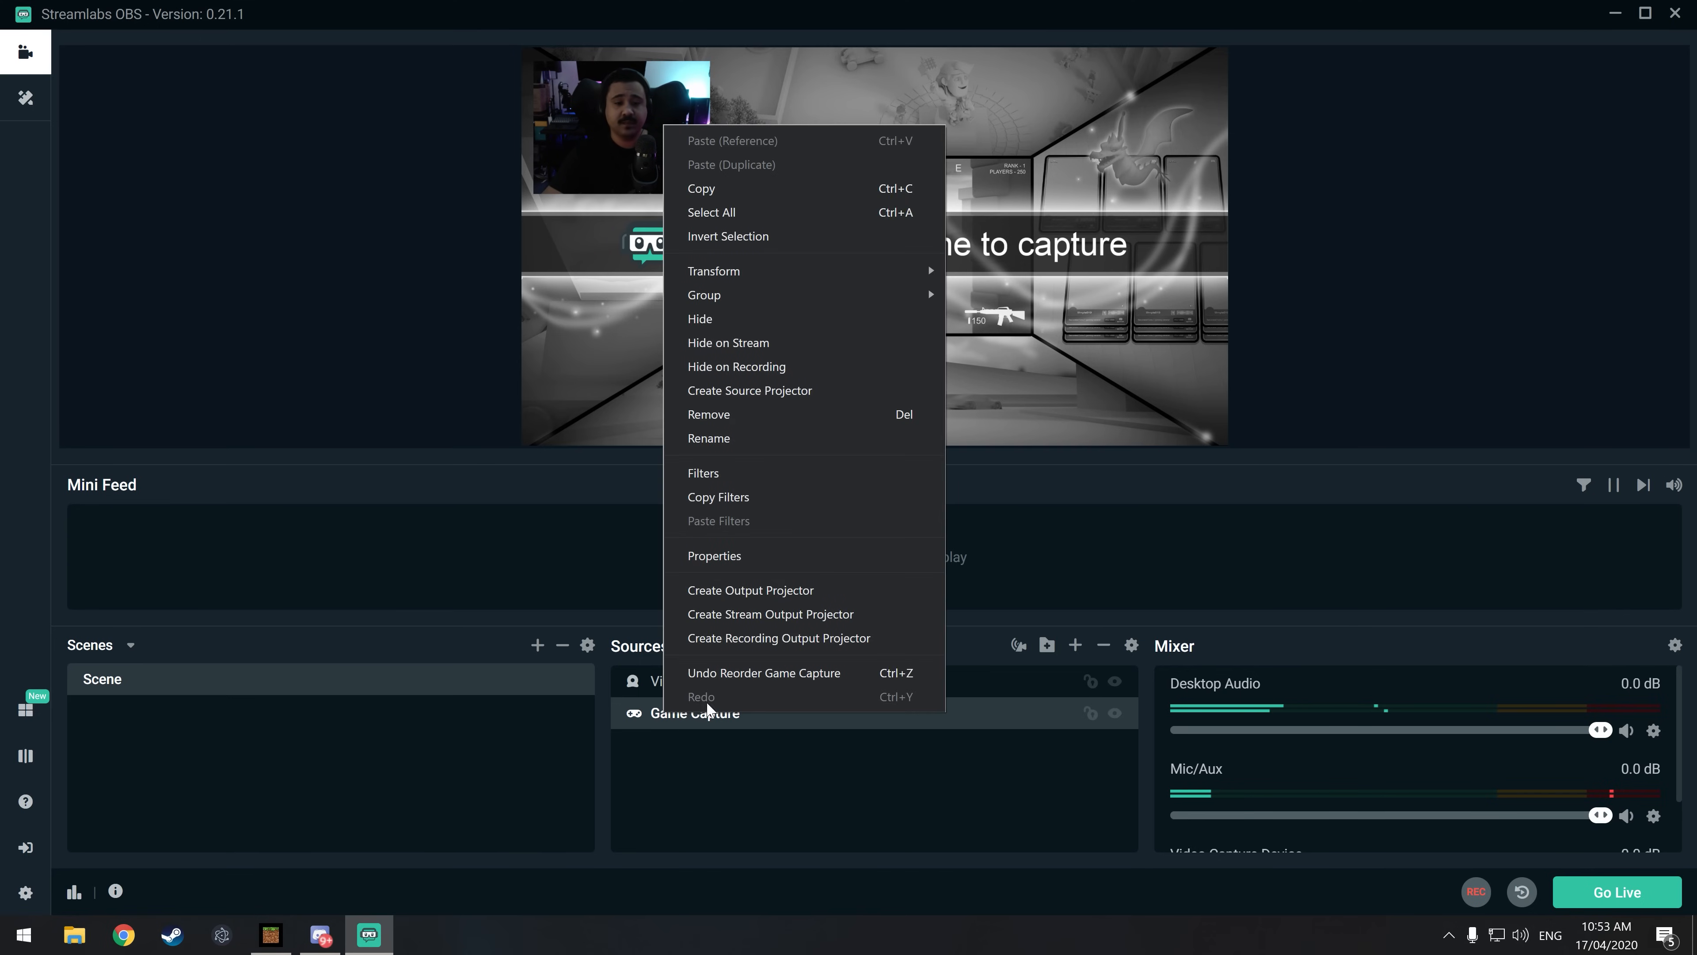
pyautogui.click(738, 553)
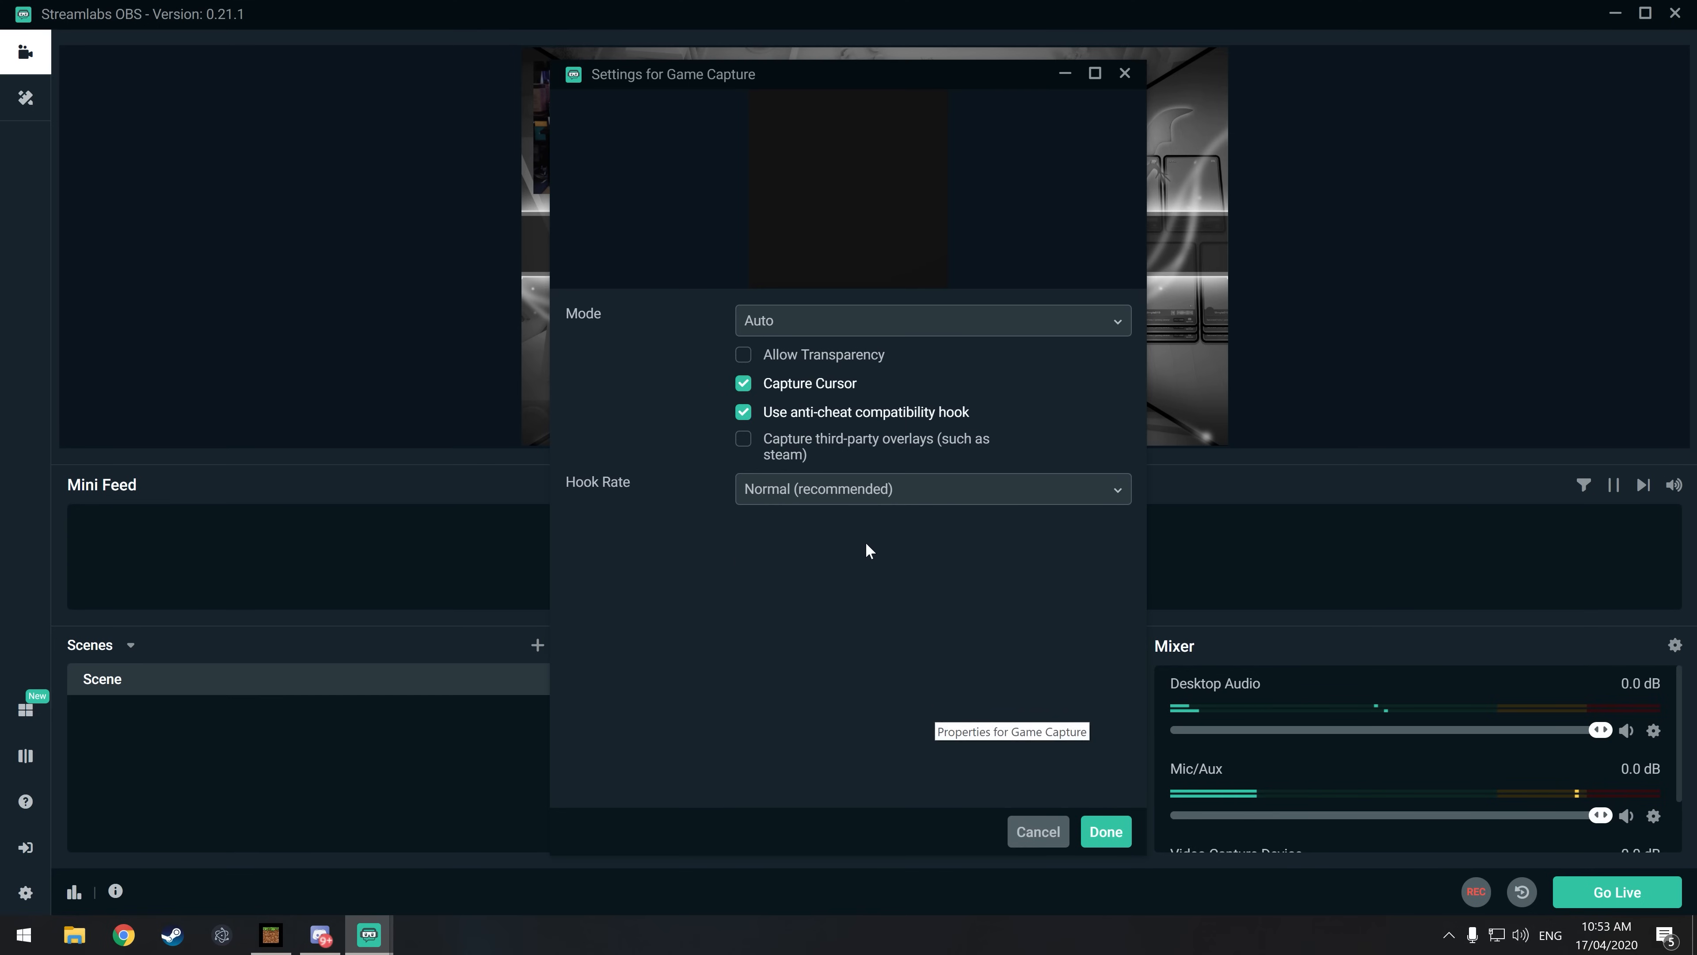
pyautogui.click(794, 327)
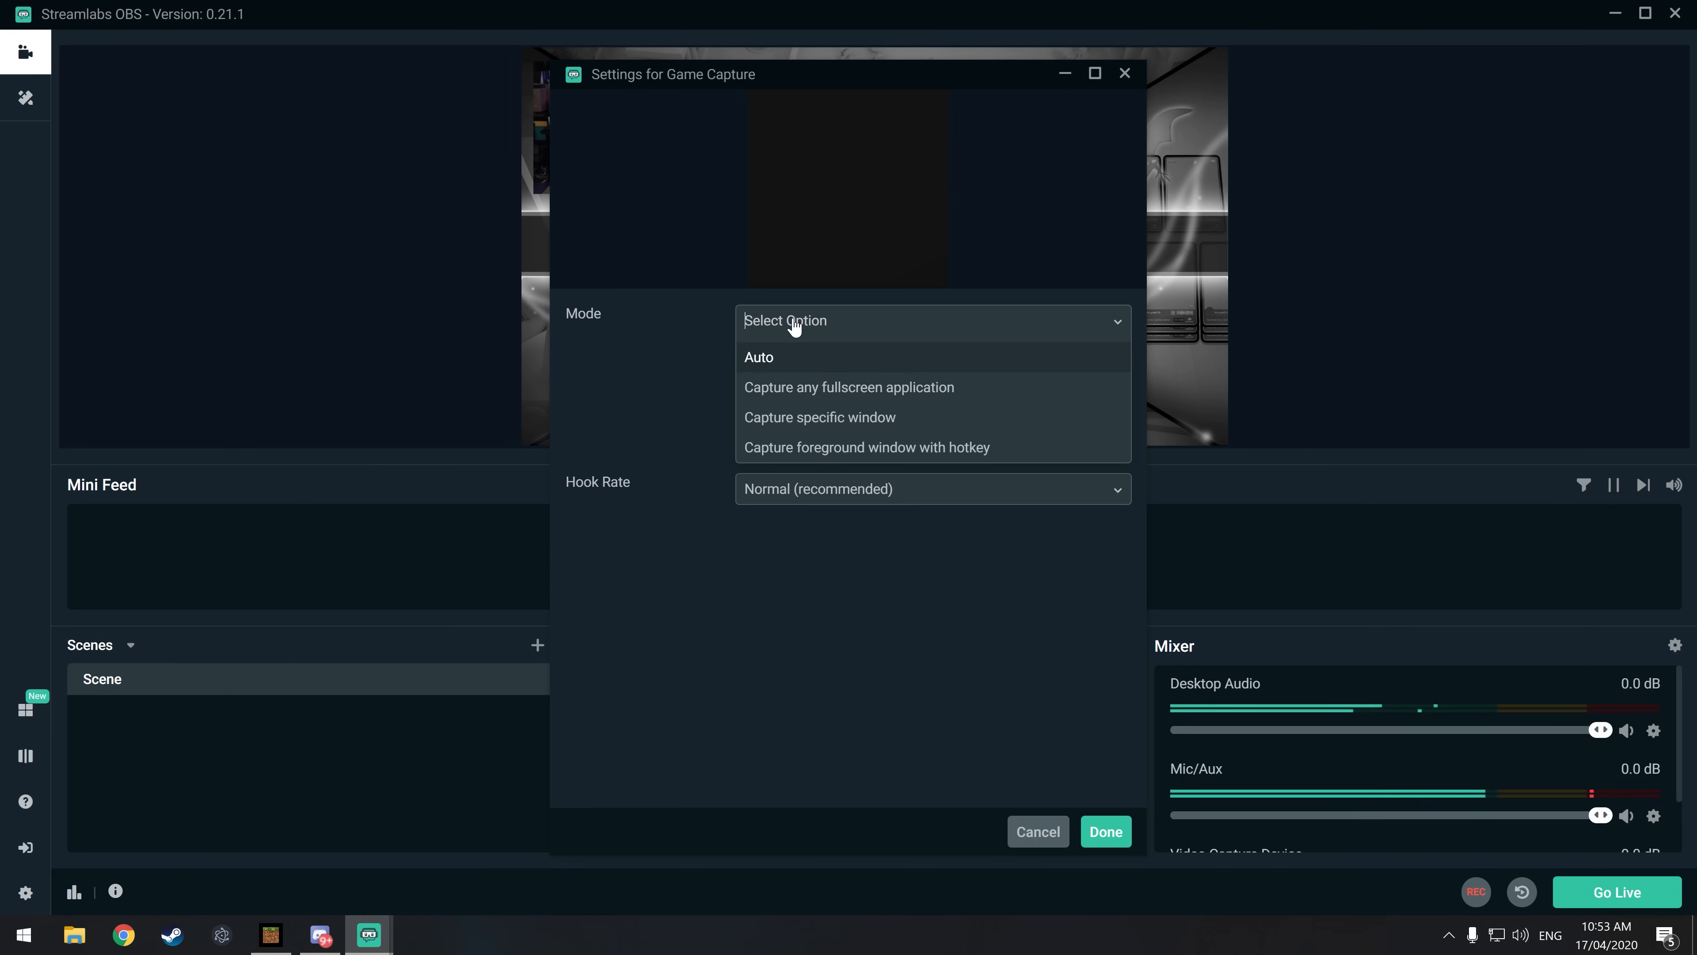
pyautogui.click(809, 417)
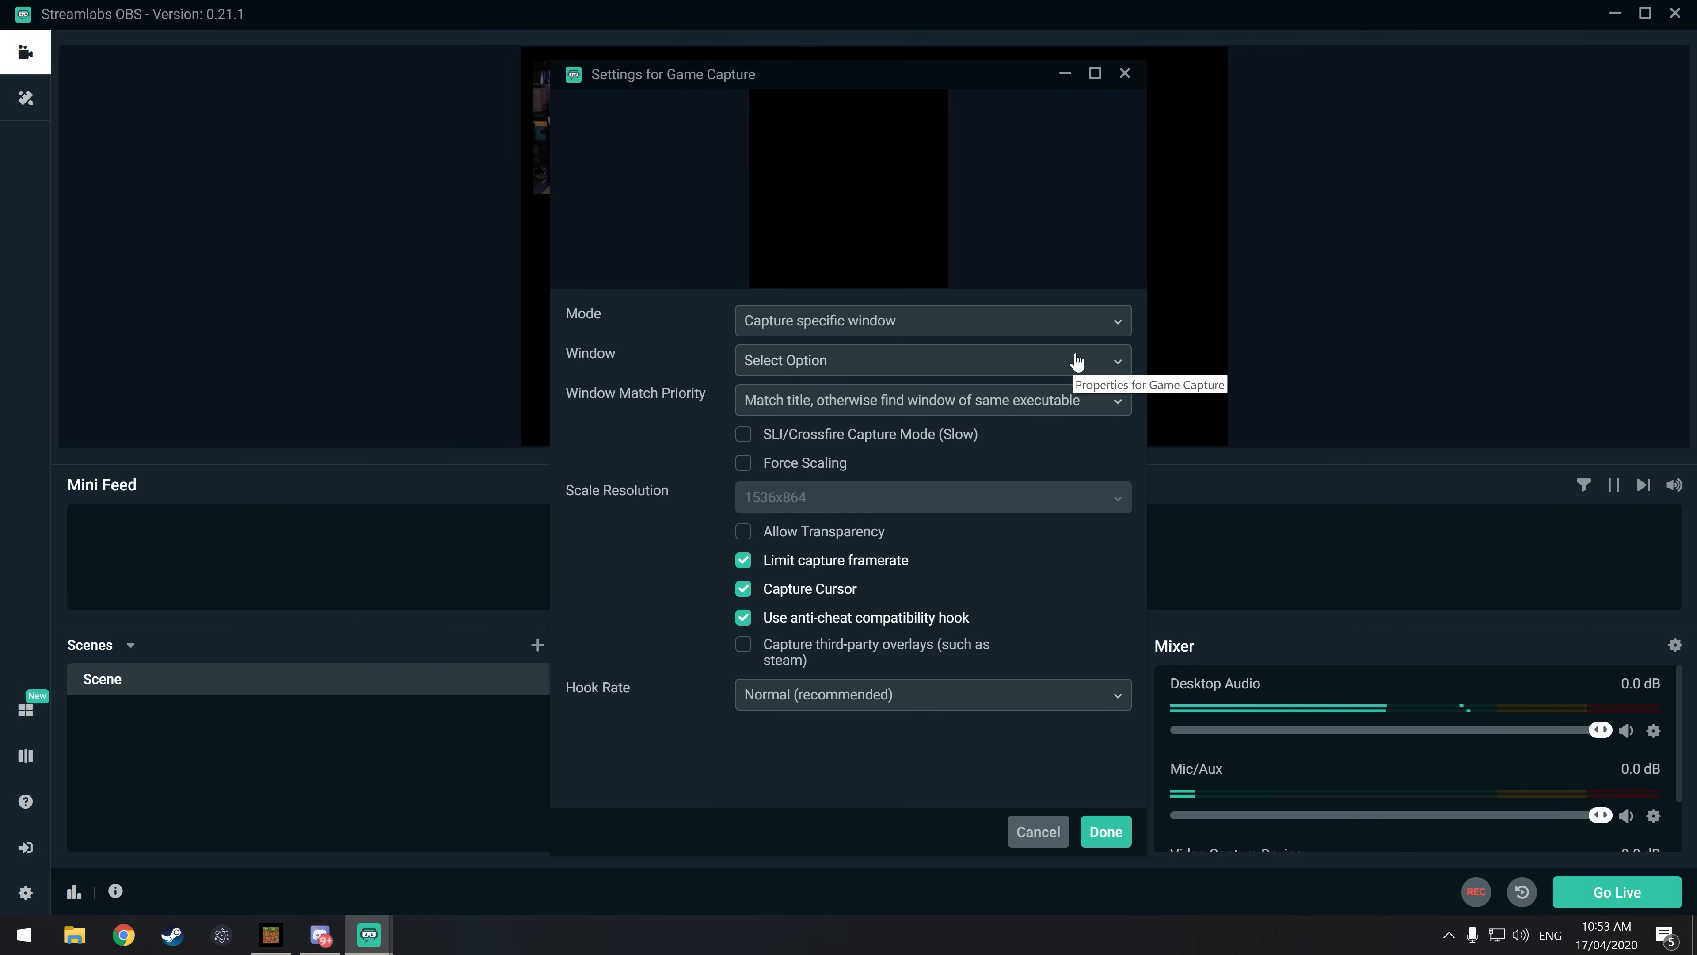
pyautogui.click(1106, 367)
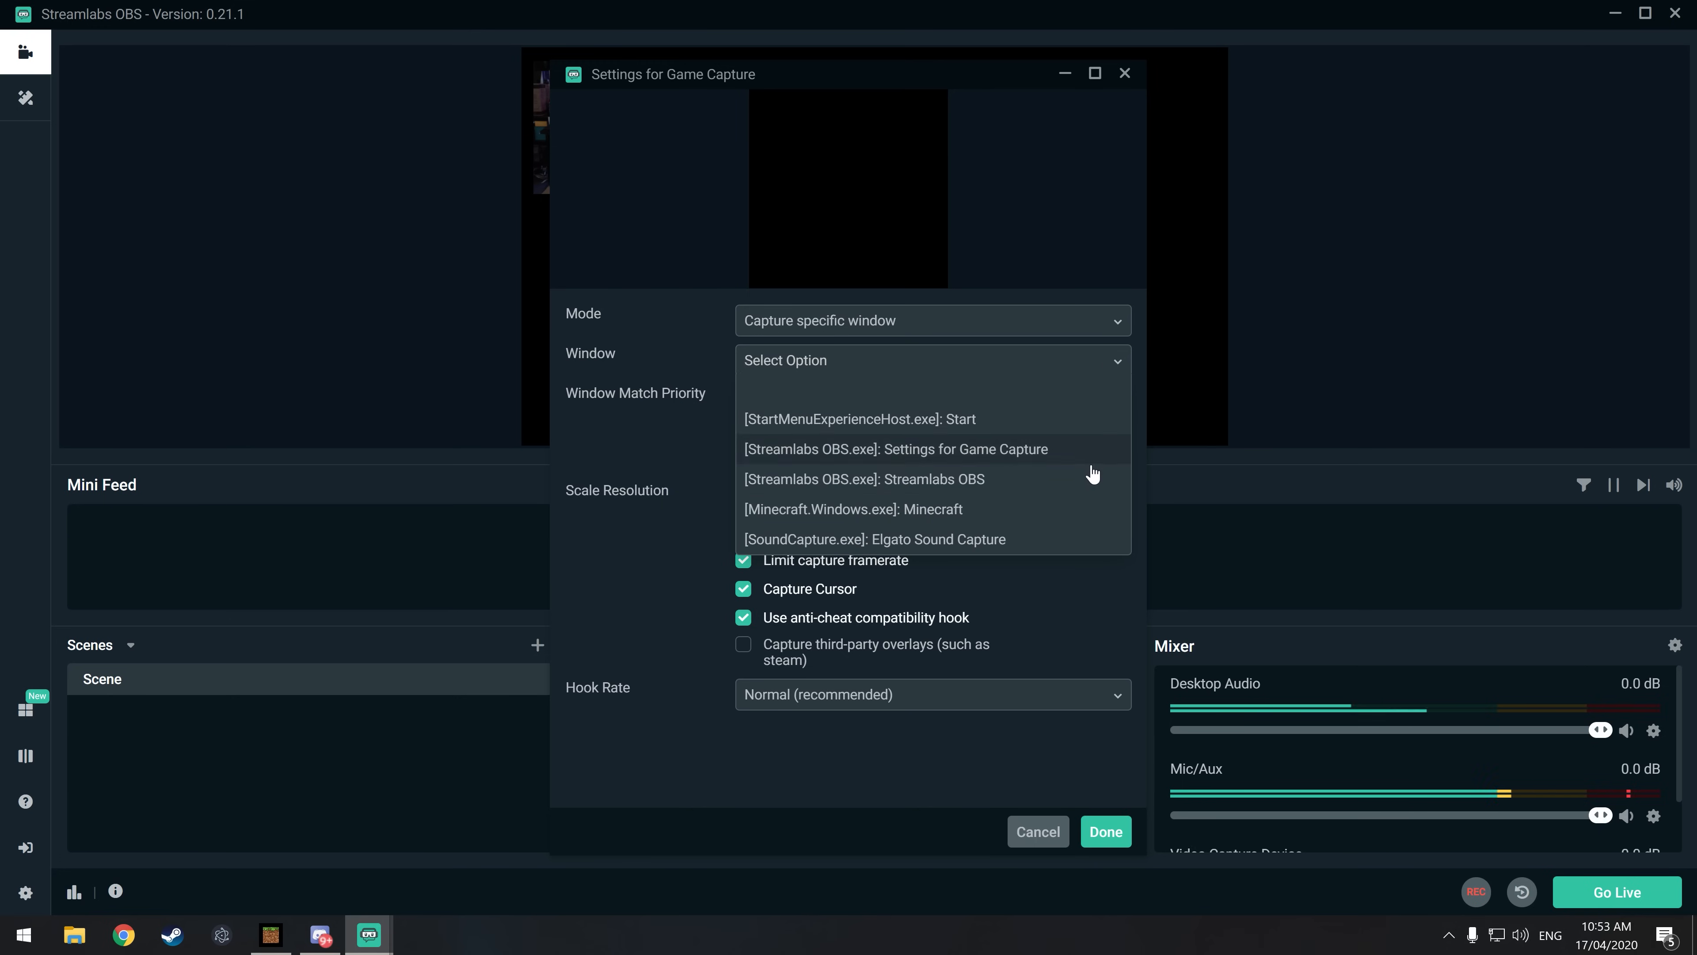
pyautogui.click(991, 512)
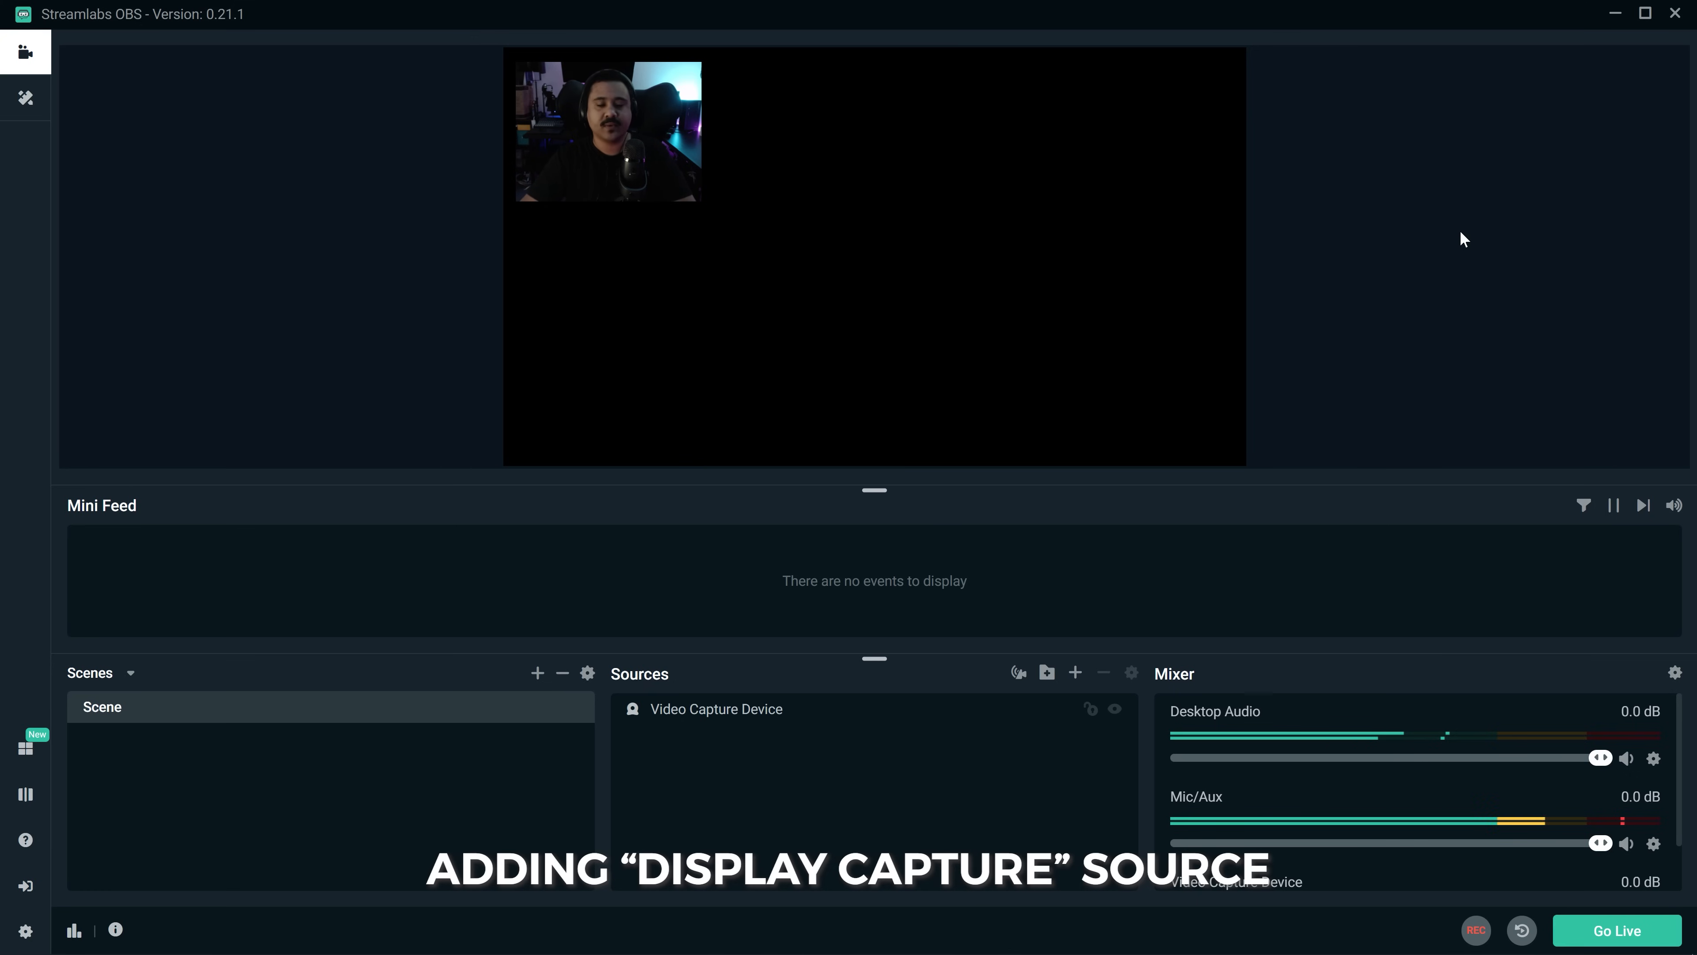
# Step: Add a Display Capture source with its default name, using Display 2: 2560x1440 @ 3840,0 as the captured display
pyautogui.click(1075, 673)
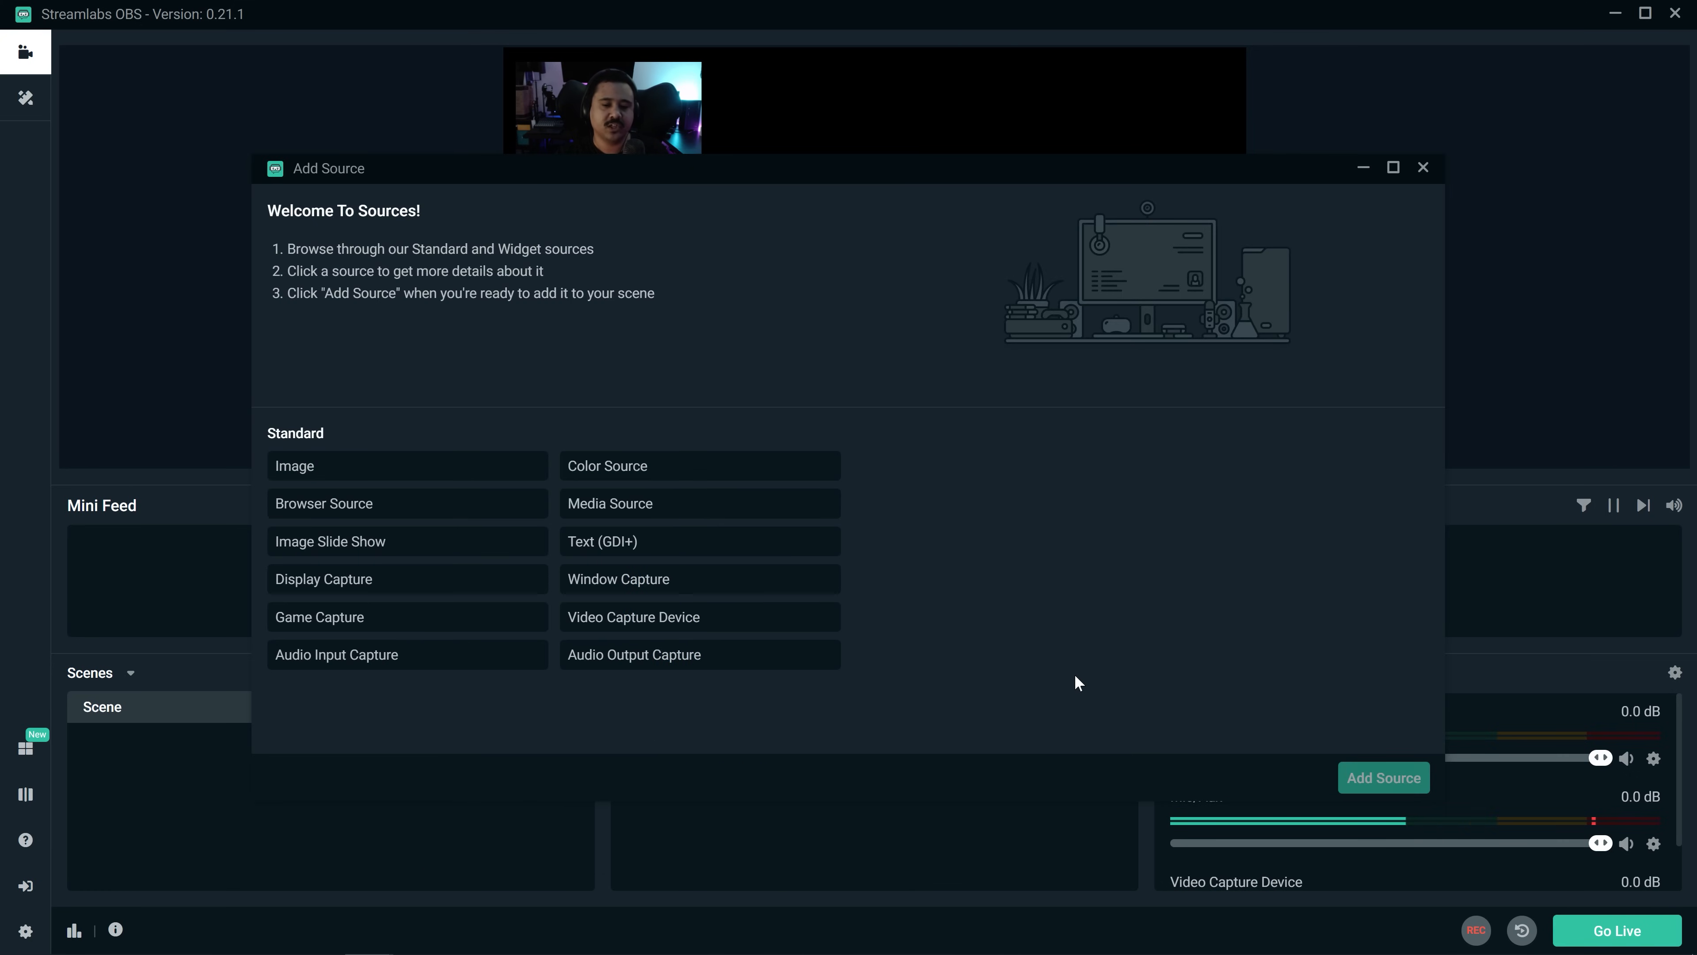
pyautogui.click(344, 592)
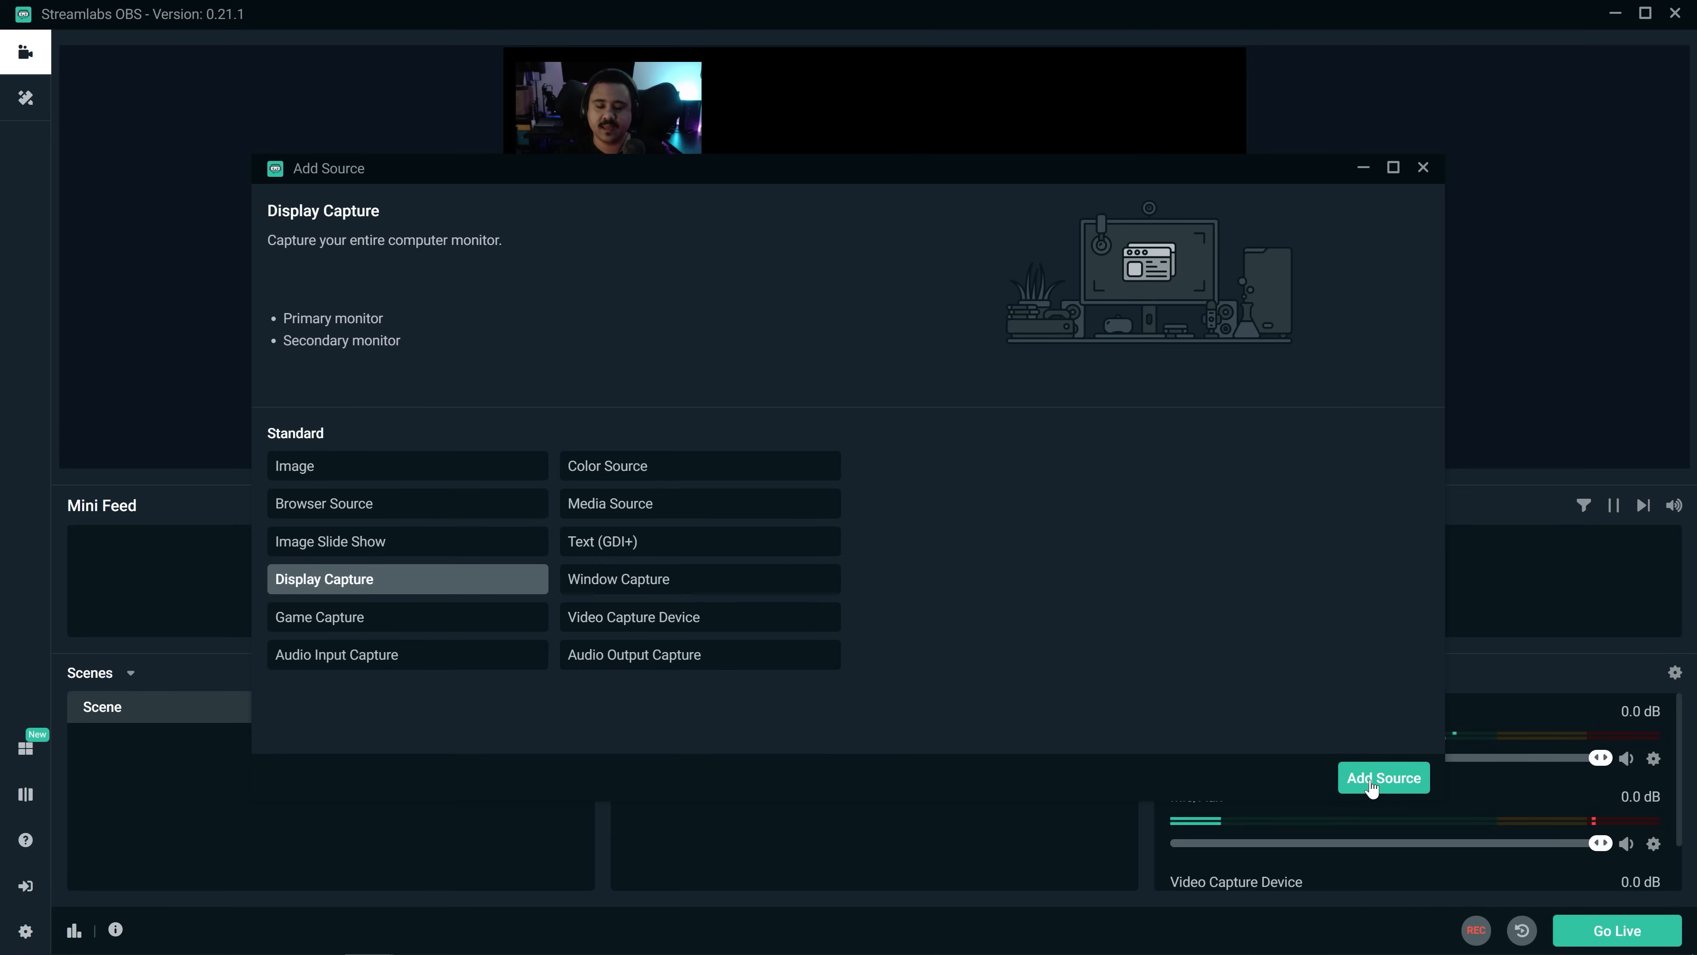
pyautogui.click(1372, 787)
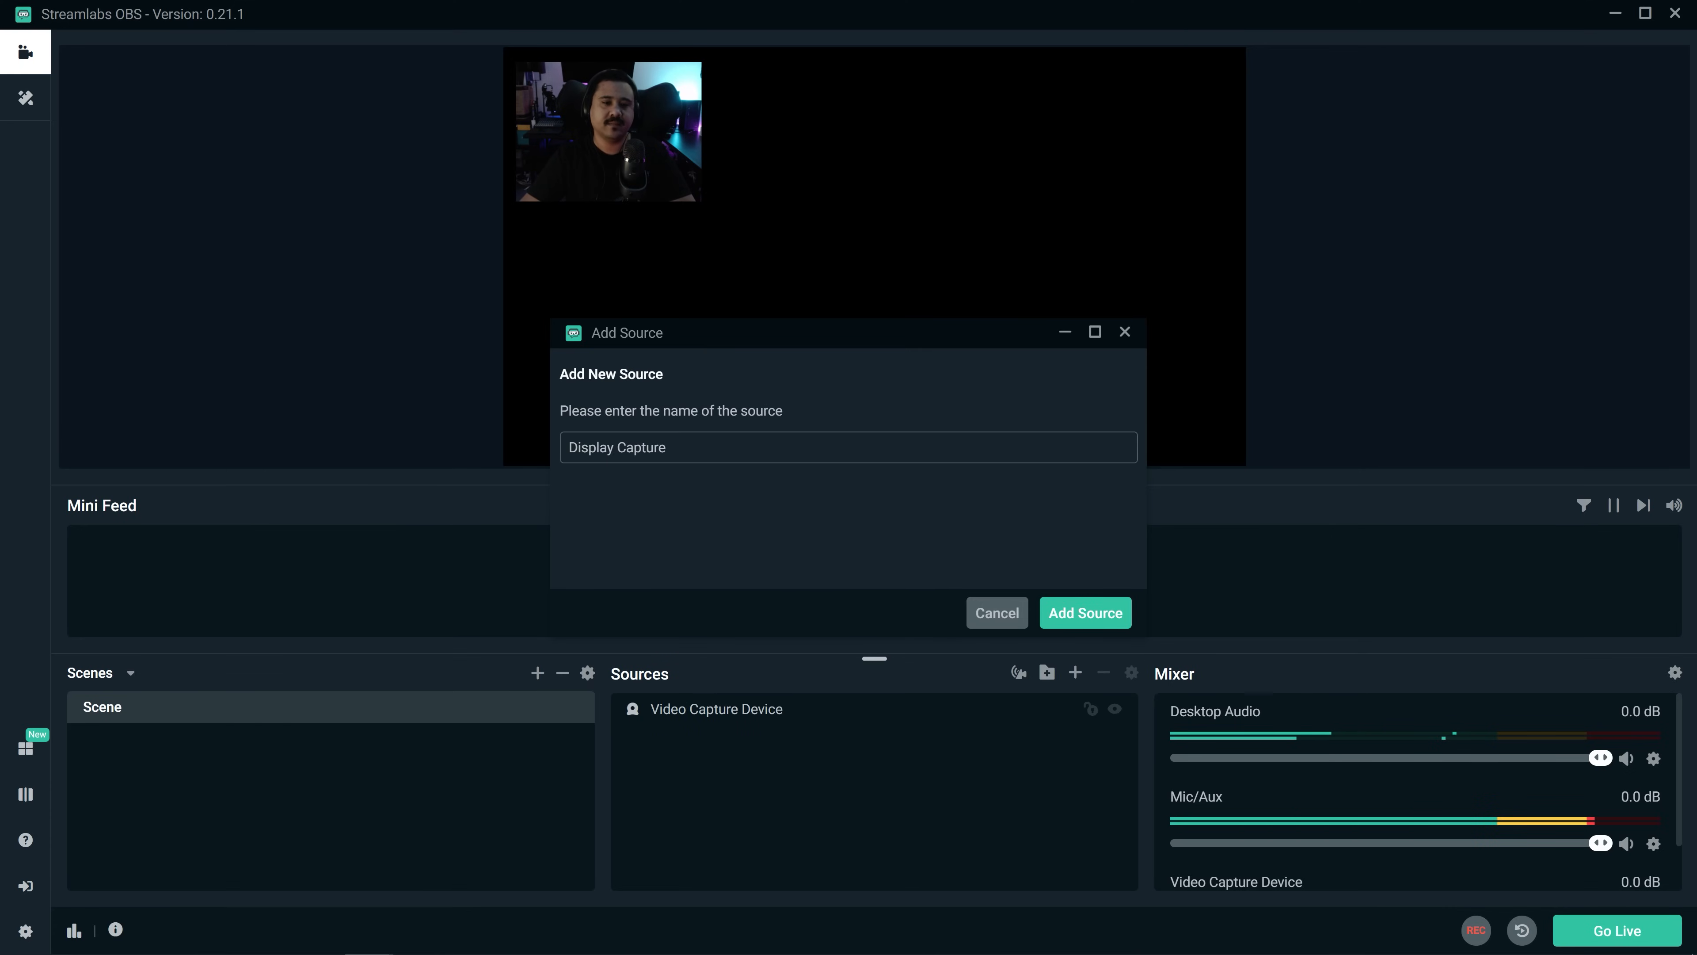
pyautogui.click(1094, 624)
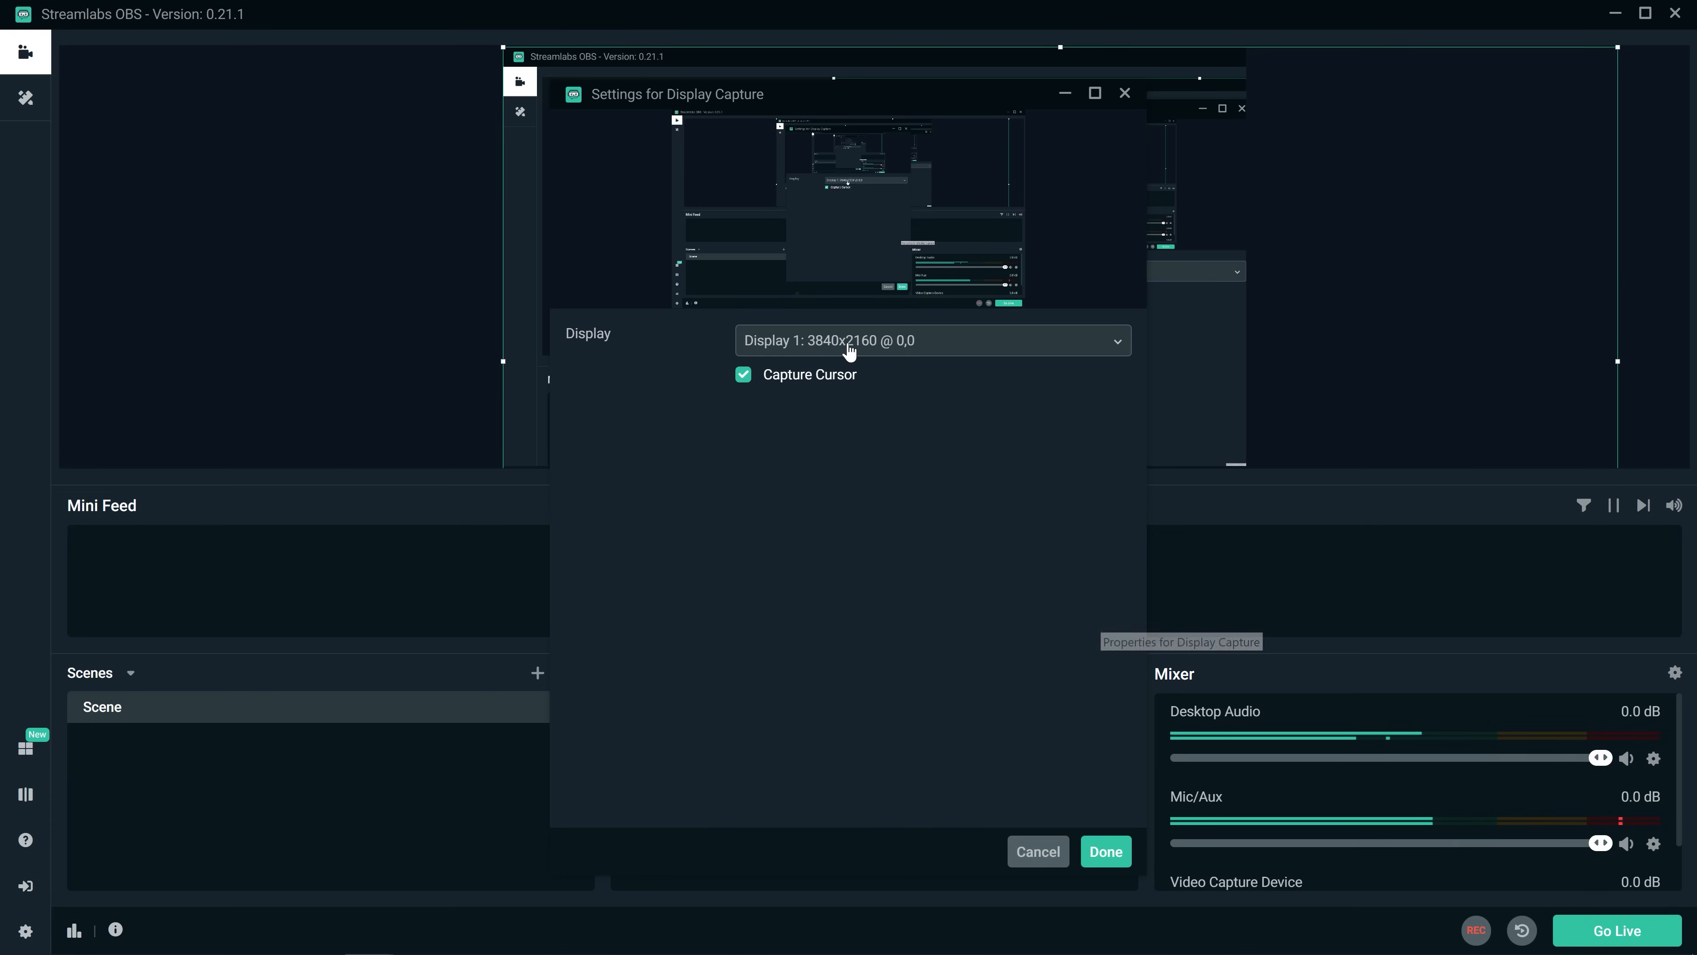
pyautogui.click(849, 348)
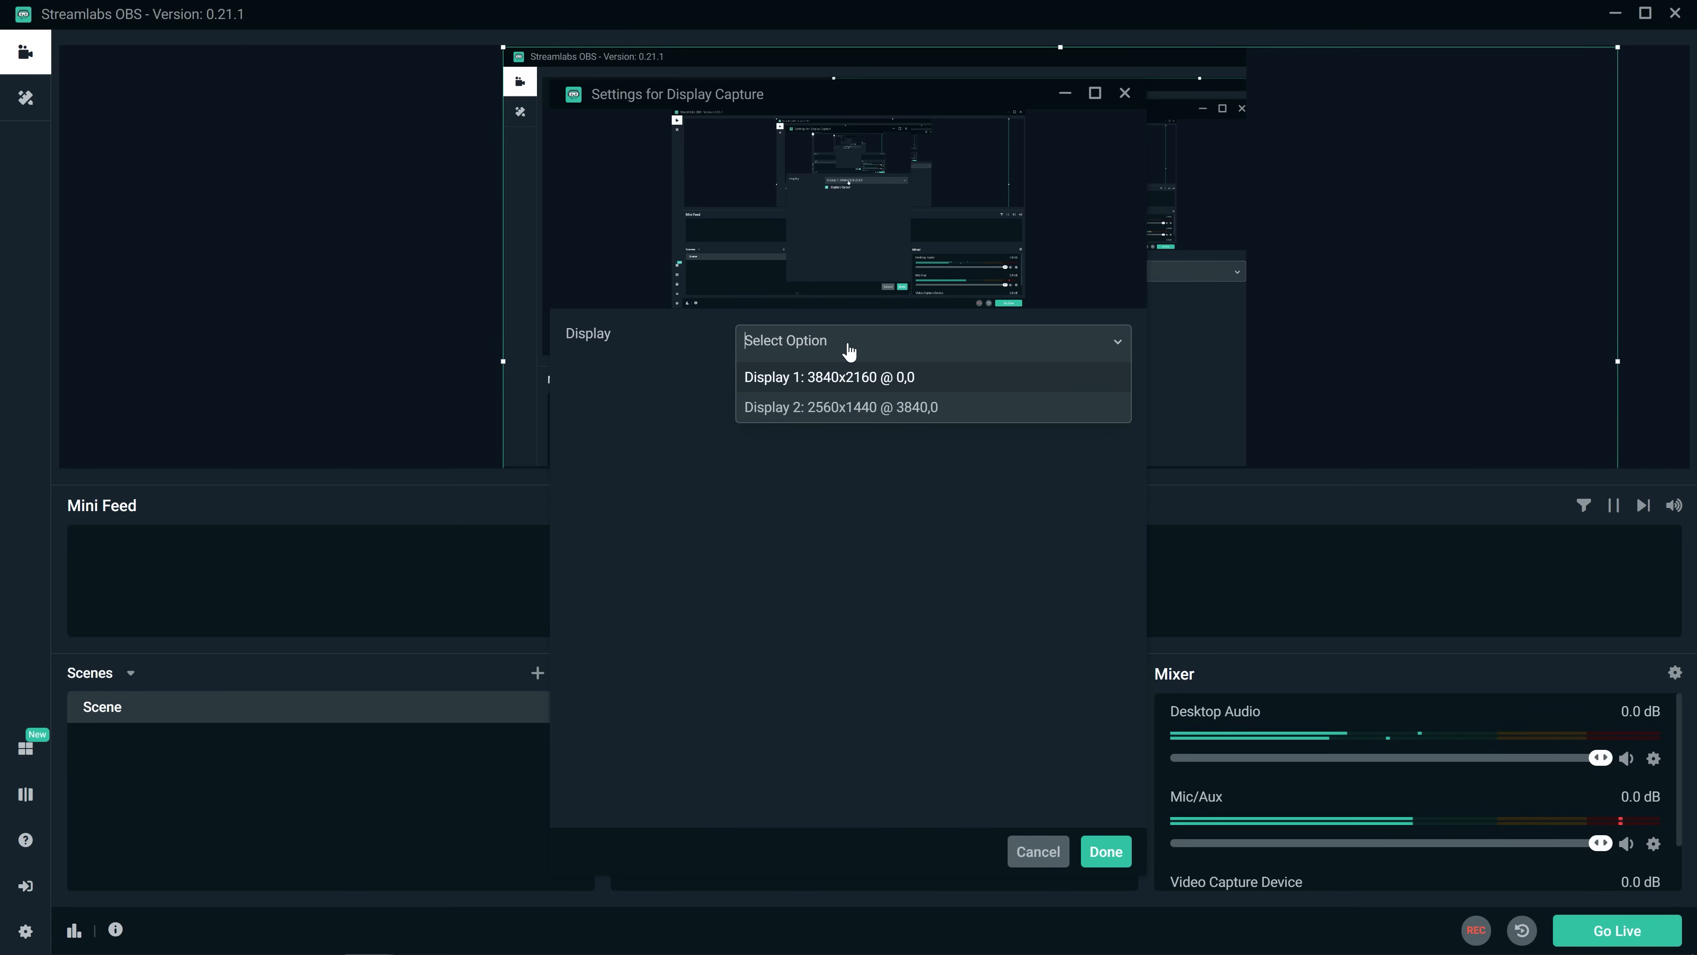
pyautogui.click(842, 410)
pyautogui.click(1106, 852)
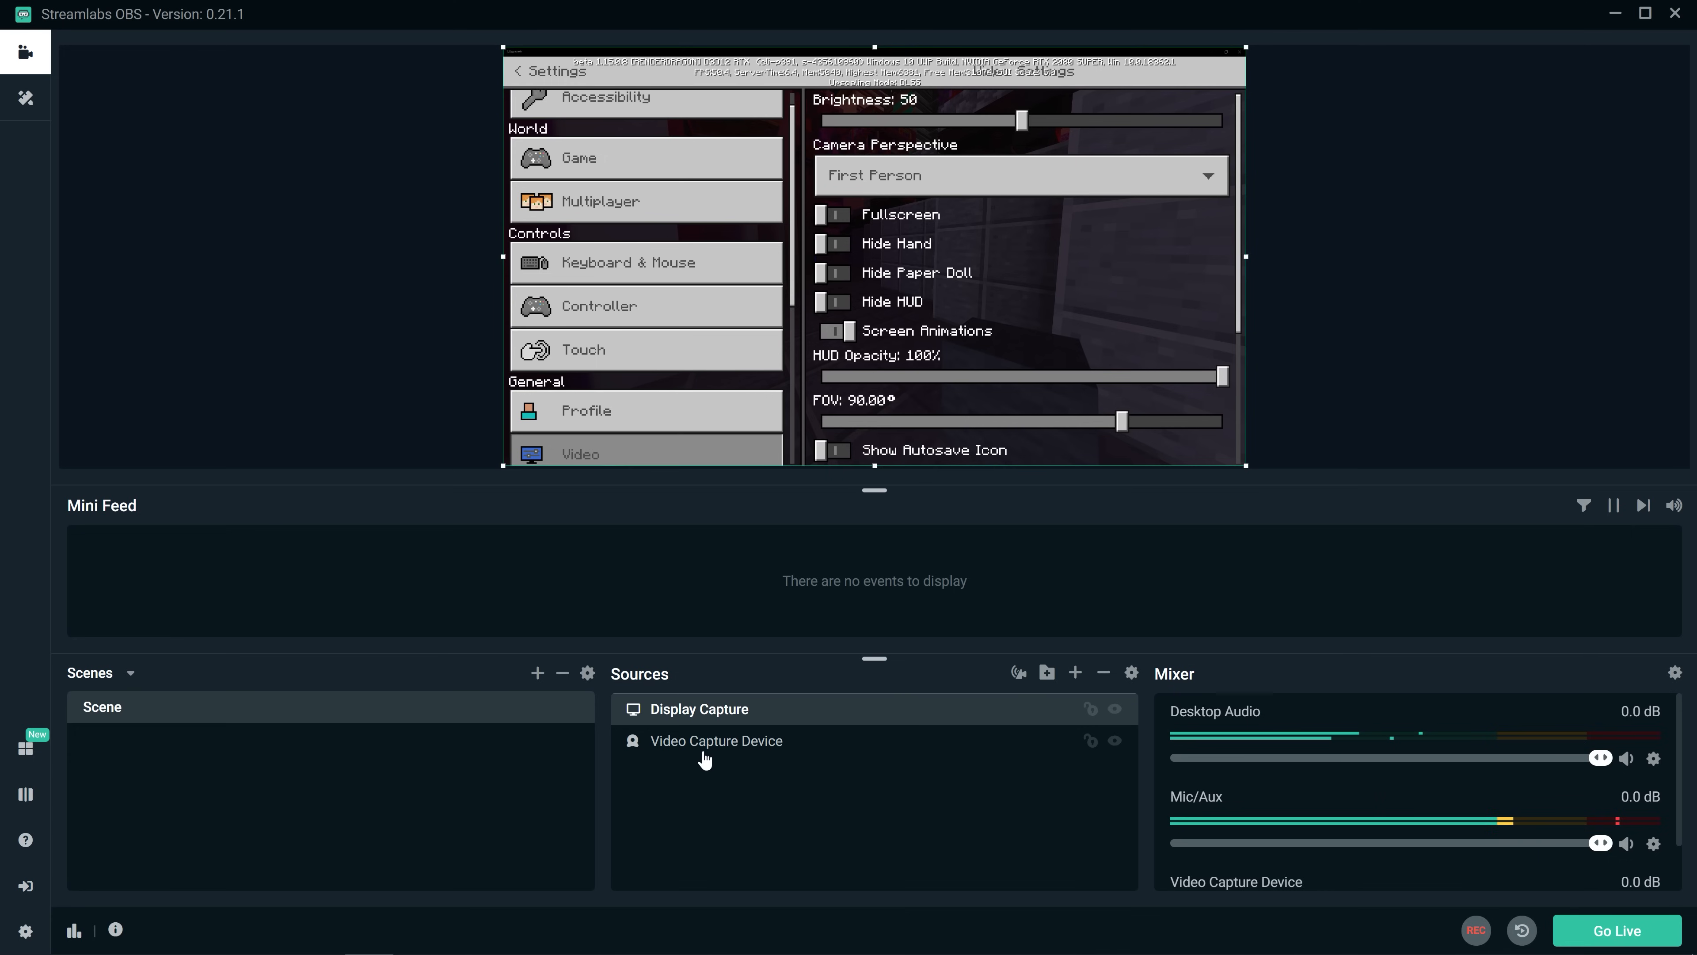
# Step: Reorder the sources so the webcam sits above the Display Capture, and leave Minecraft's settings and pause menu to resume the game
pyautogui.moveTo(705, 754); pyautogui.dragTo(705, 754)
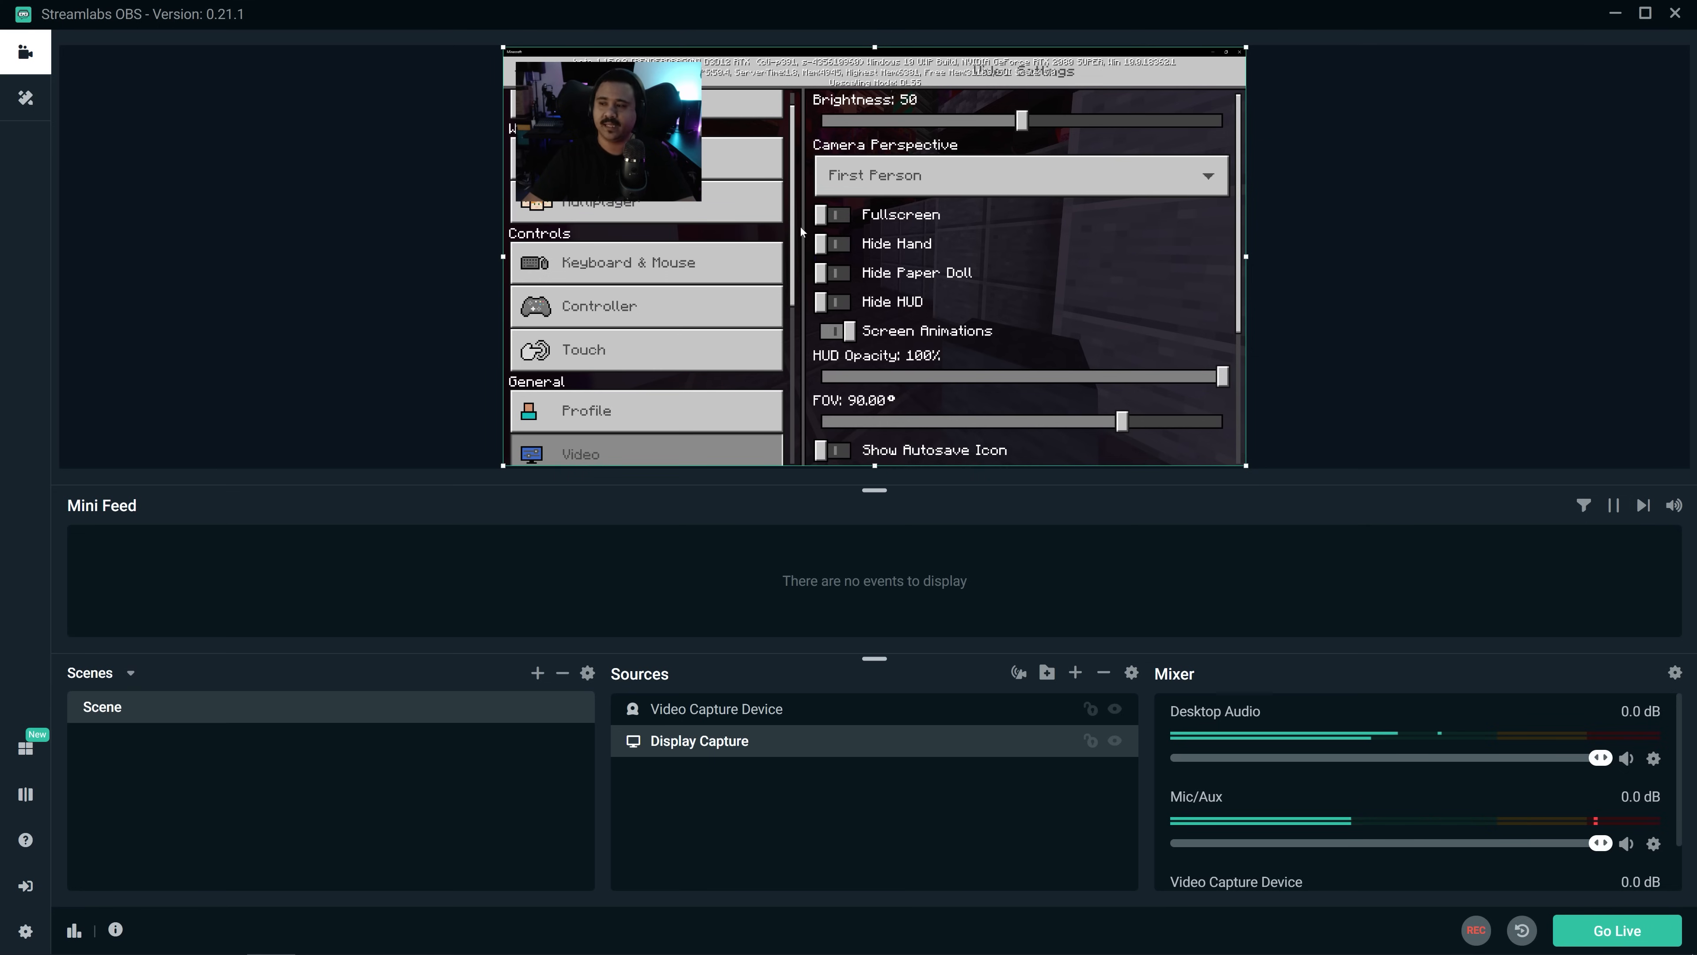
pyautogui.press('Escape')
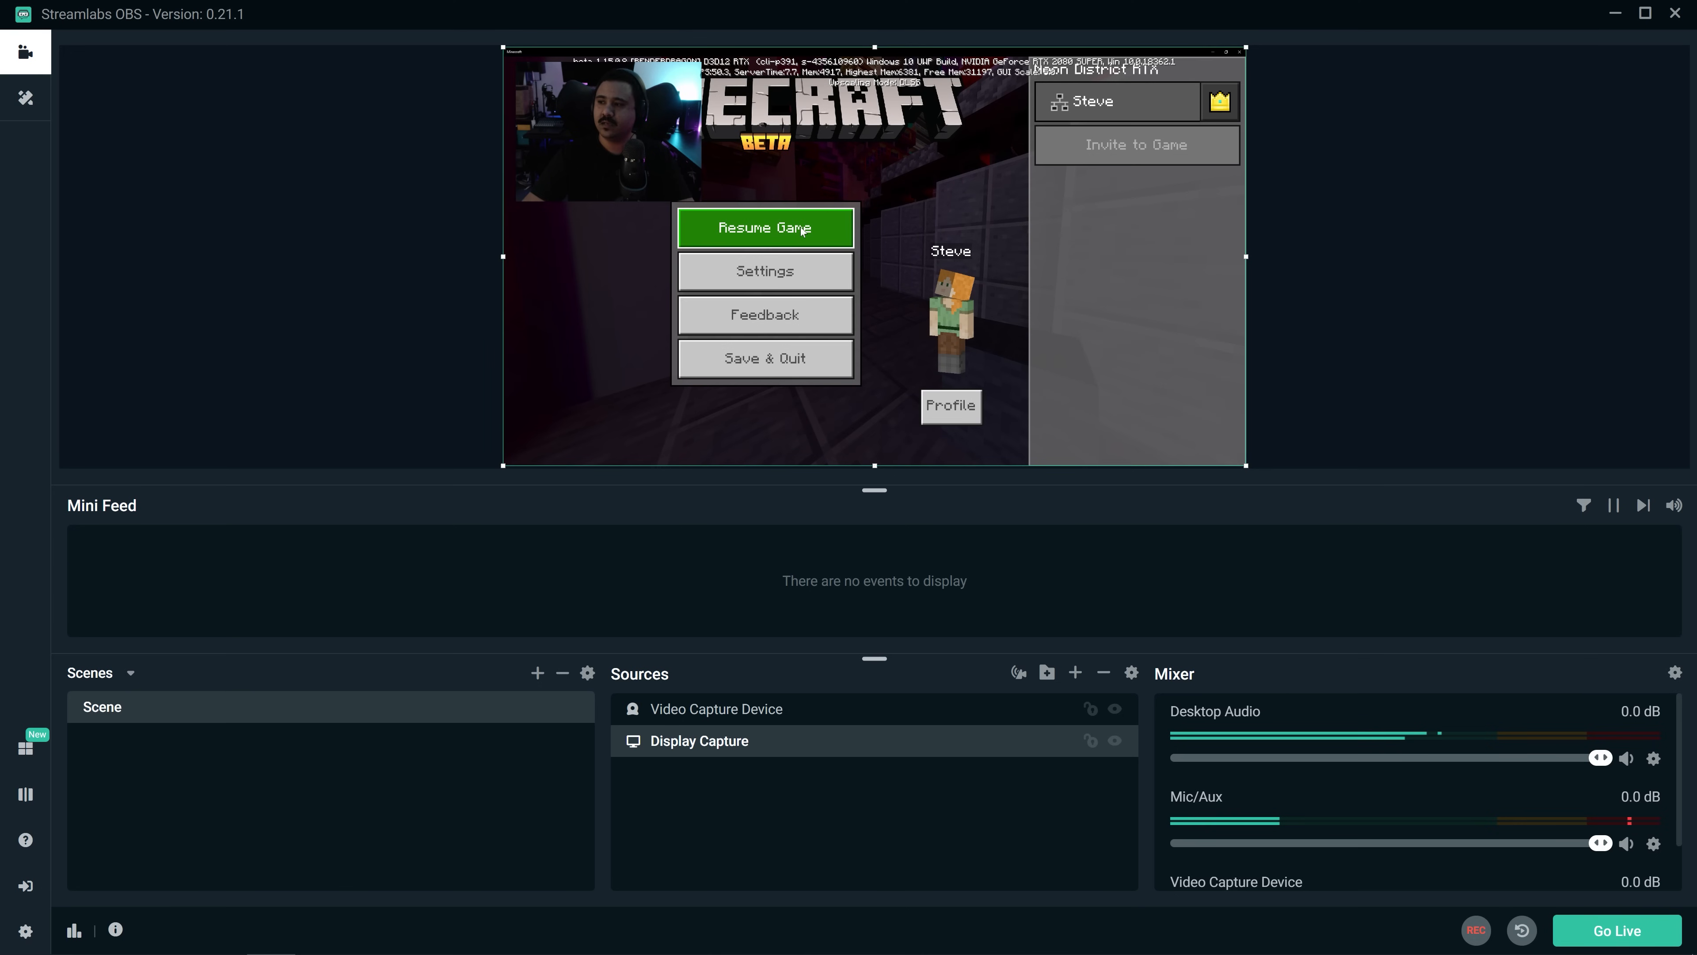
pyautogui.press('Escape')
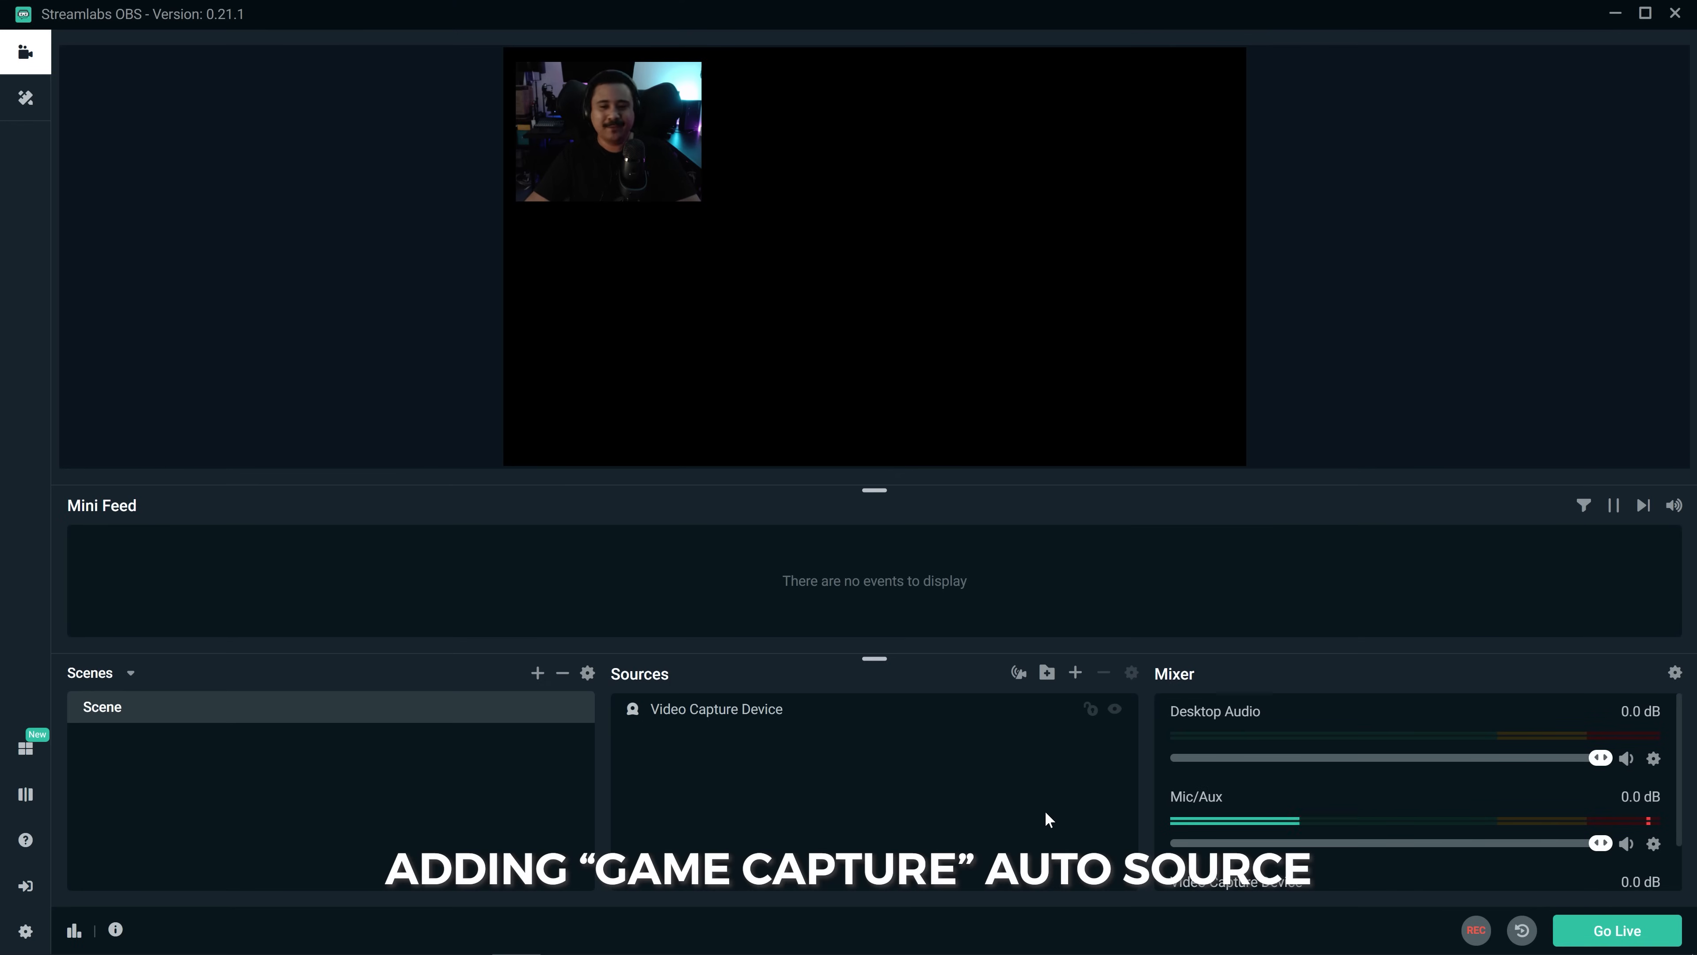
# Step: Add a Game Capture source in Auto mode for PC Building Simulator and place it below the Video Capture Device
pyautogui.click(1075, 673)
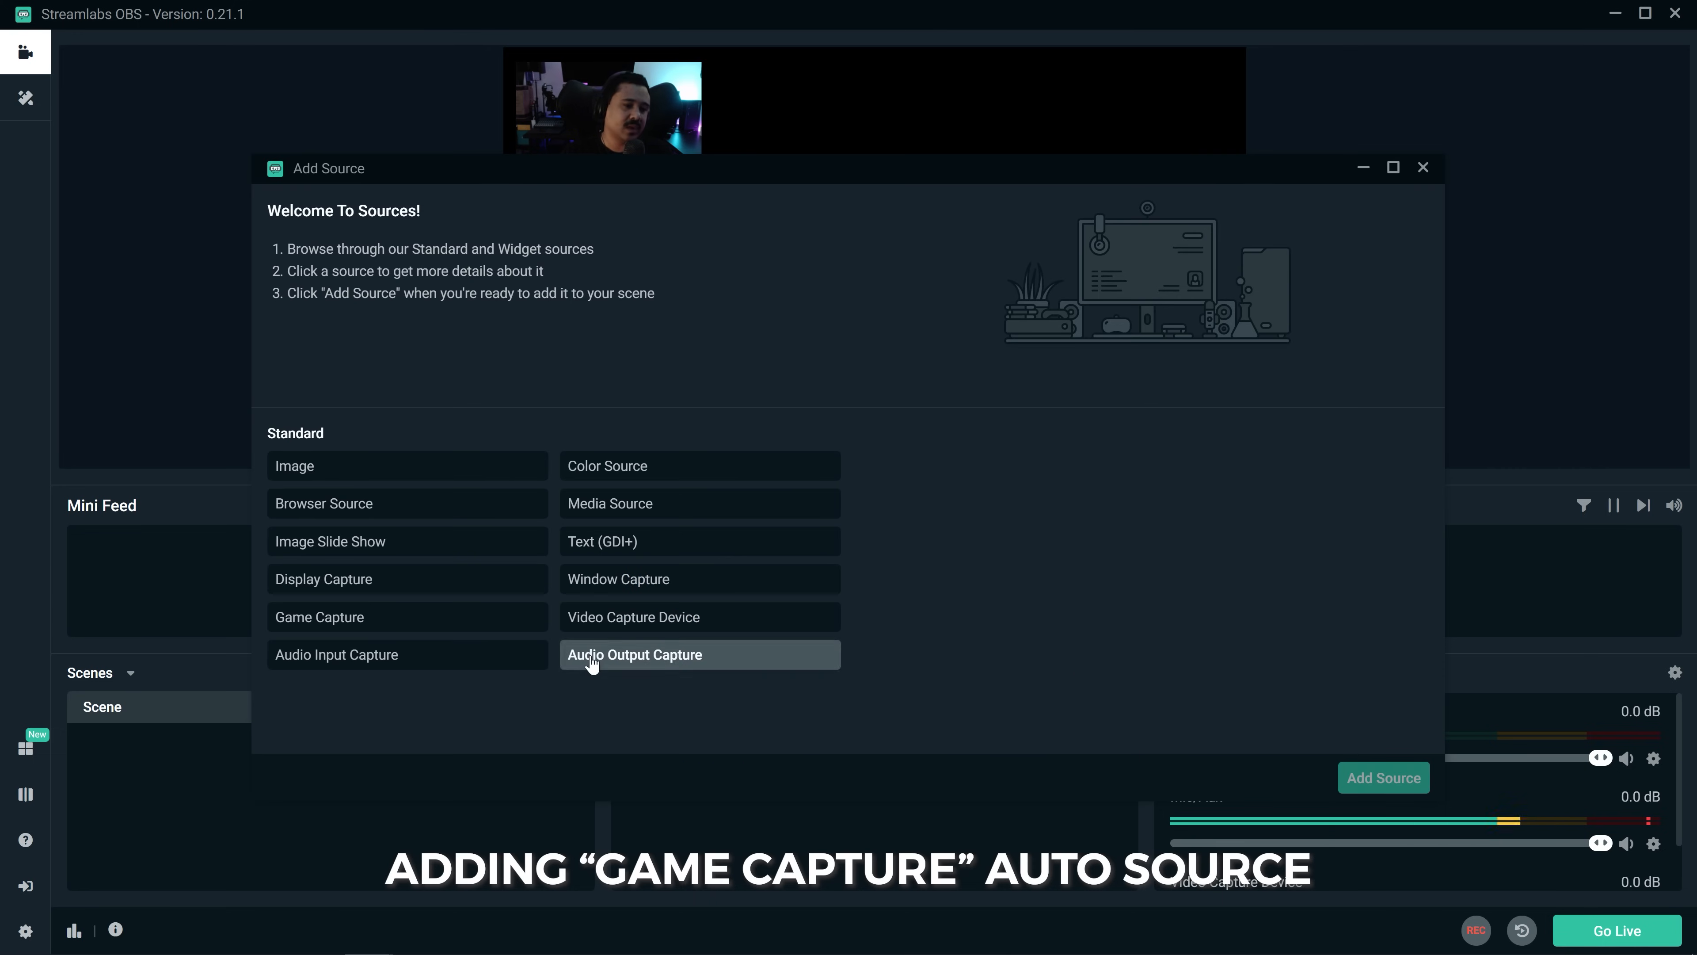
pyautogui.click(419, 624)
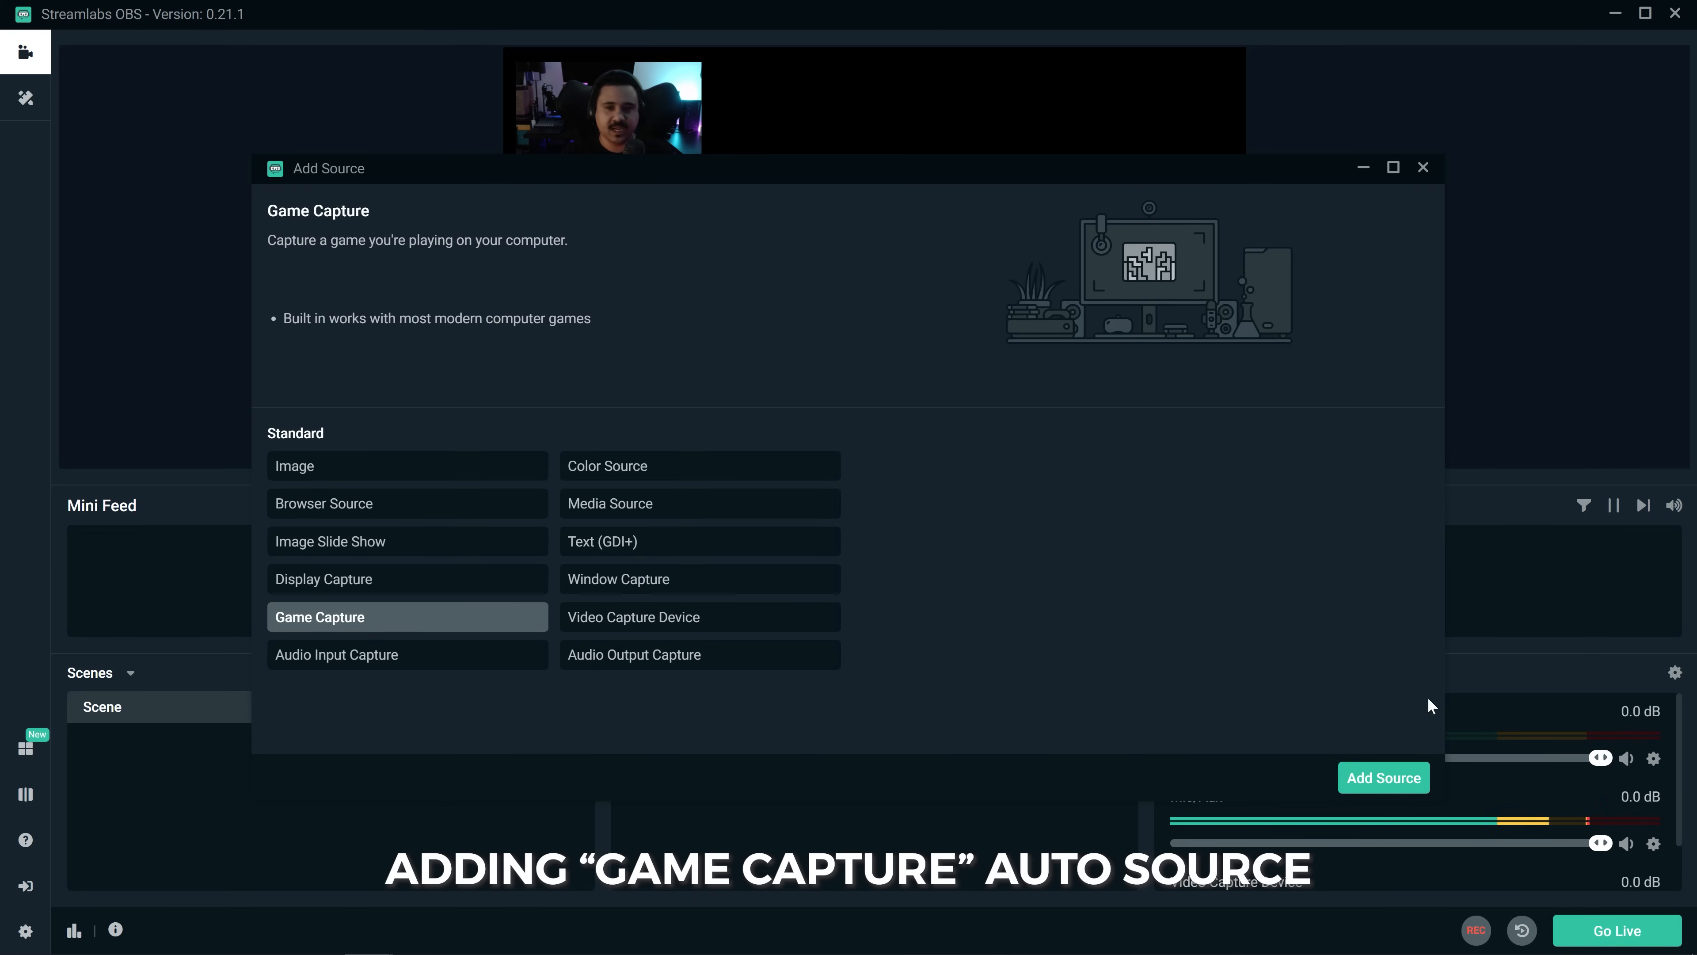
pyautogui.click(1414, 781)
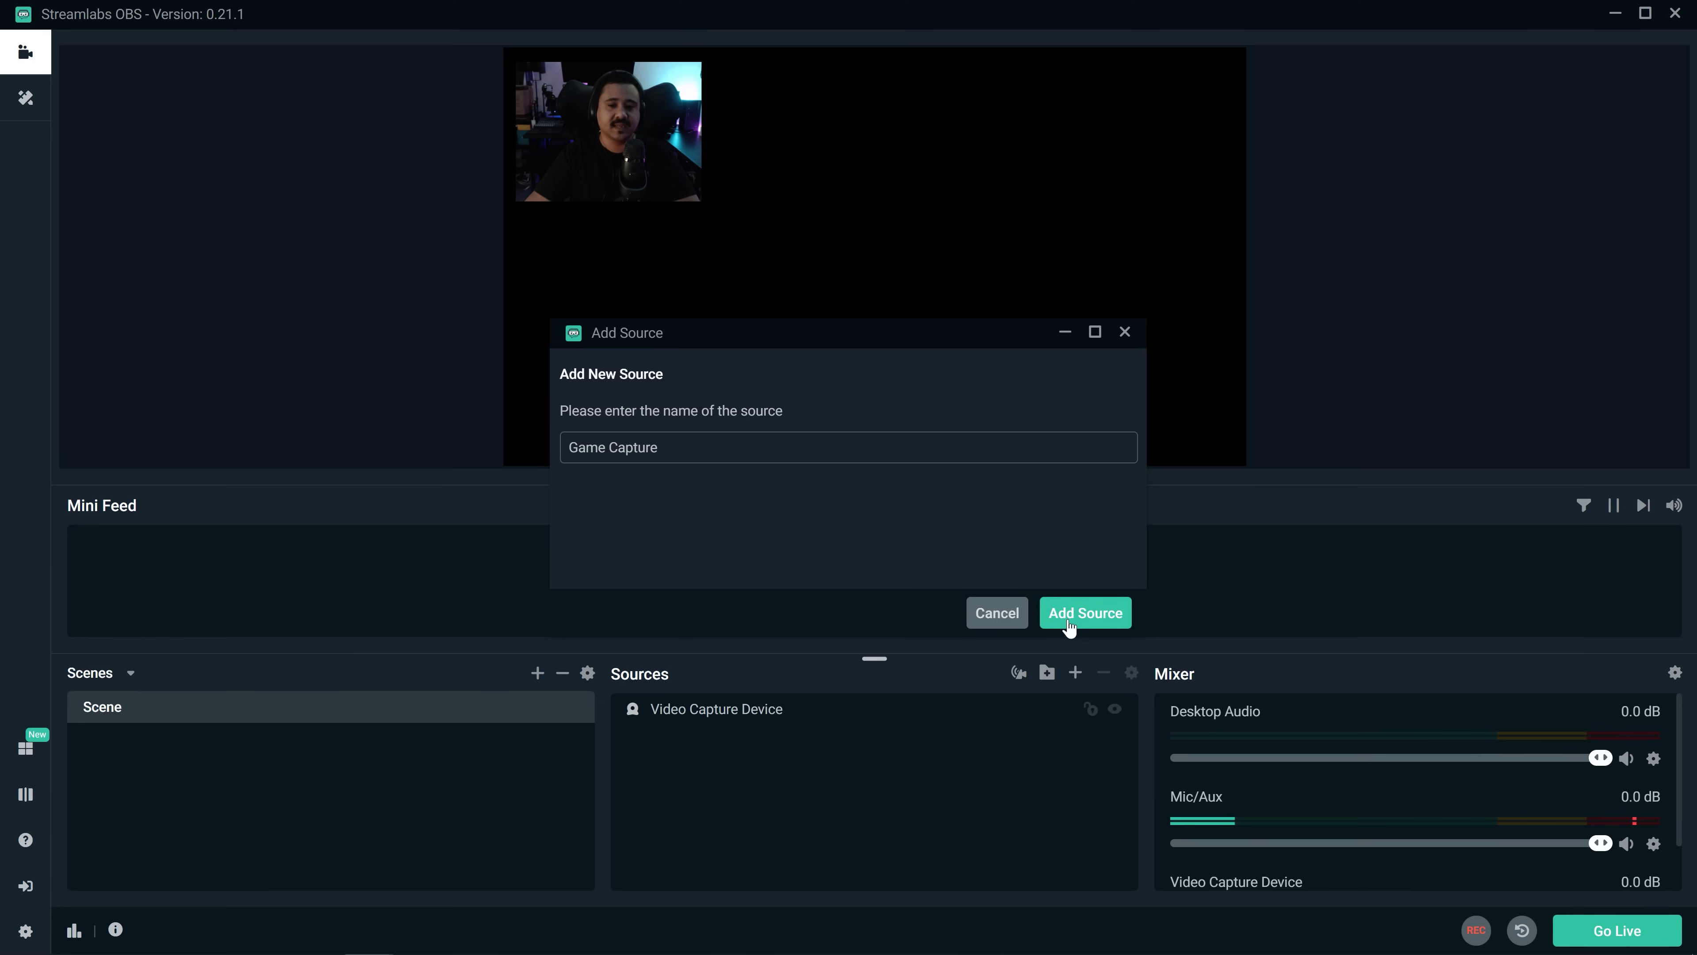
pyautogui.click(1094, 609)
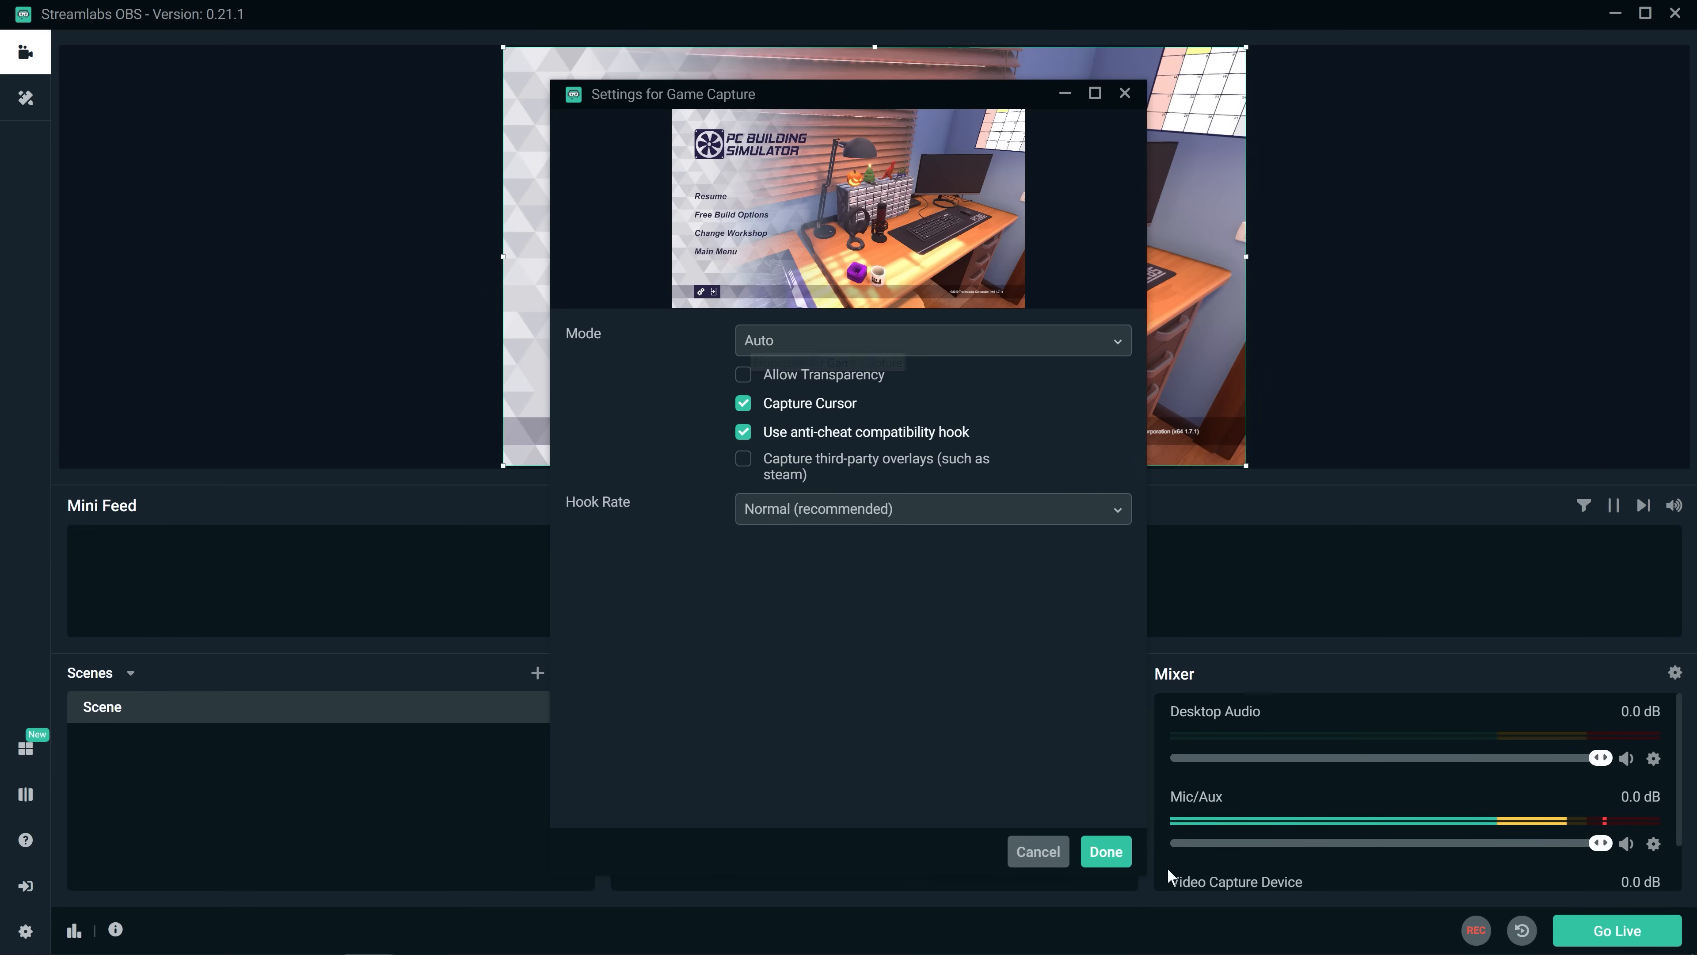
pyautogui.click(1106, 852)
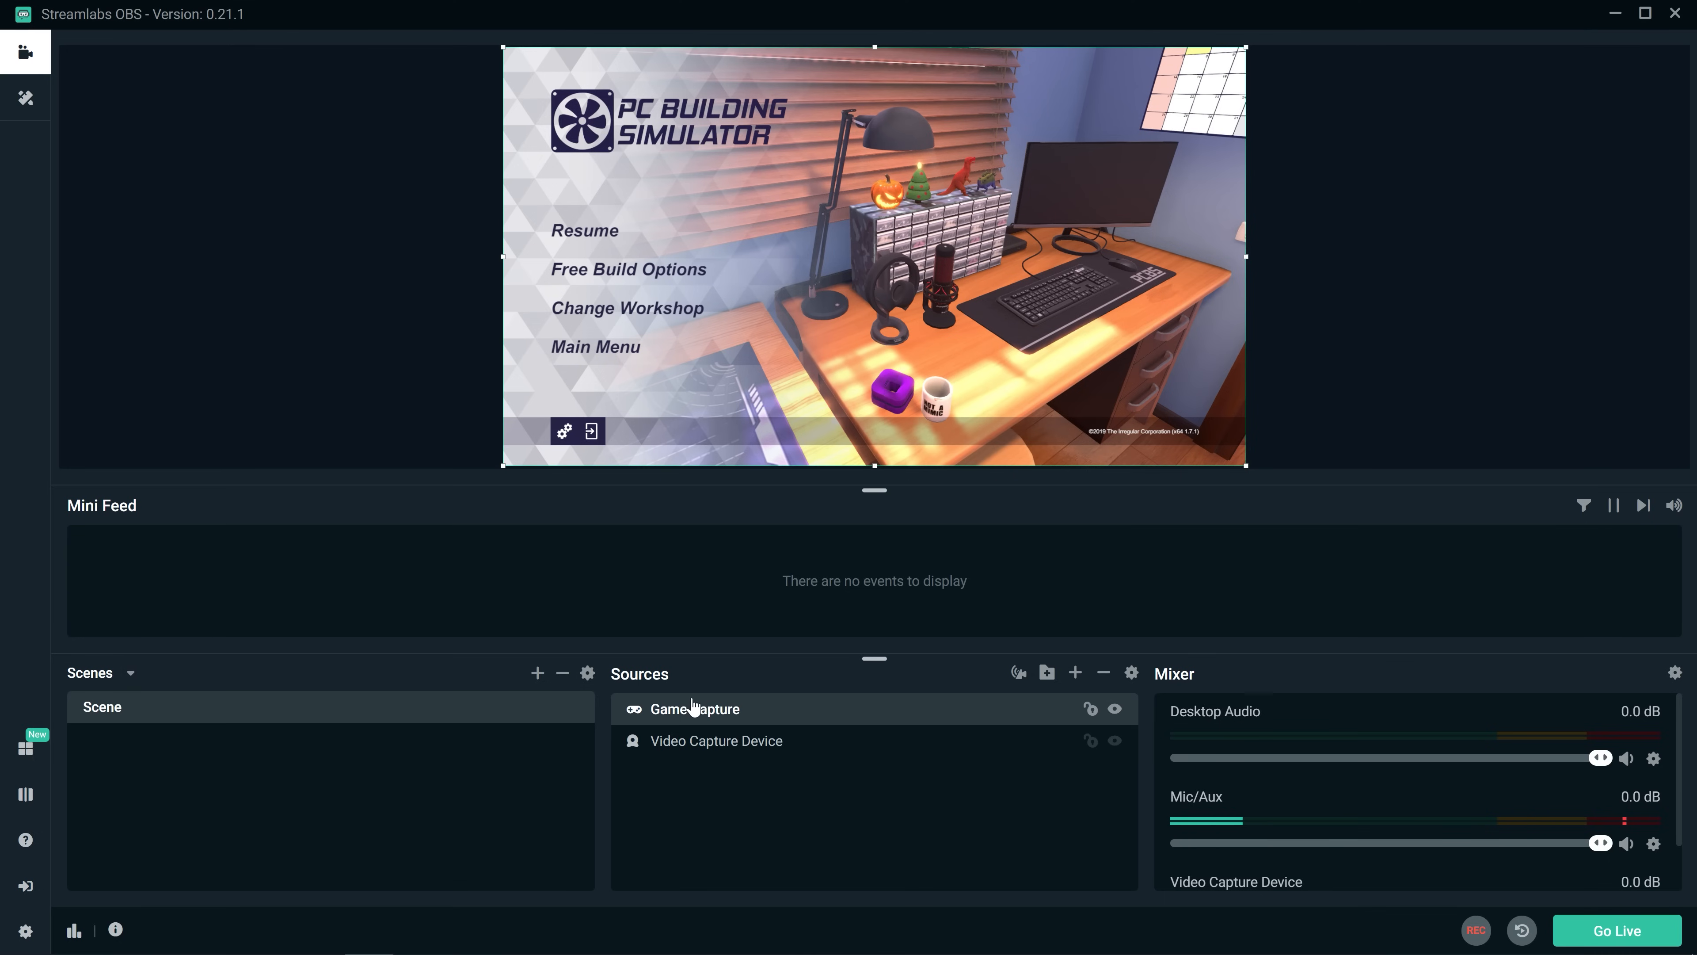
pyautogui.moveTo(690, 710); pyautogui.dragTo(693, 762)
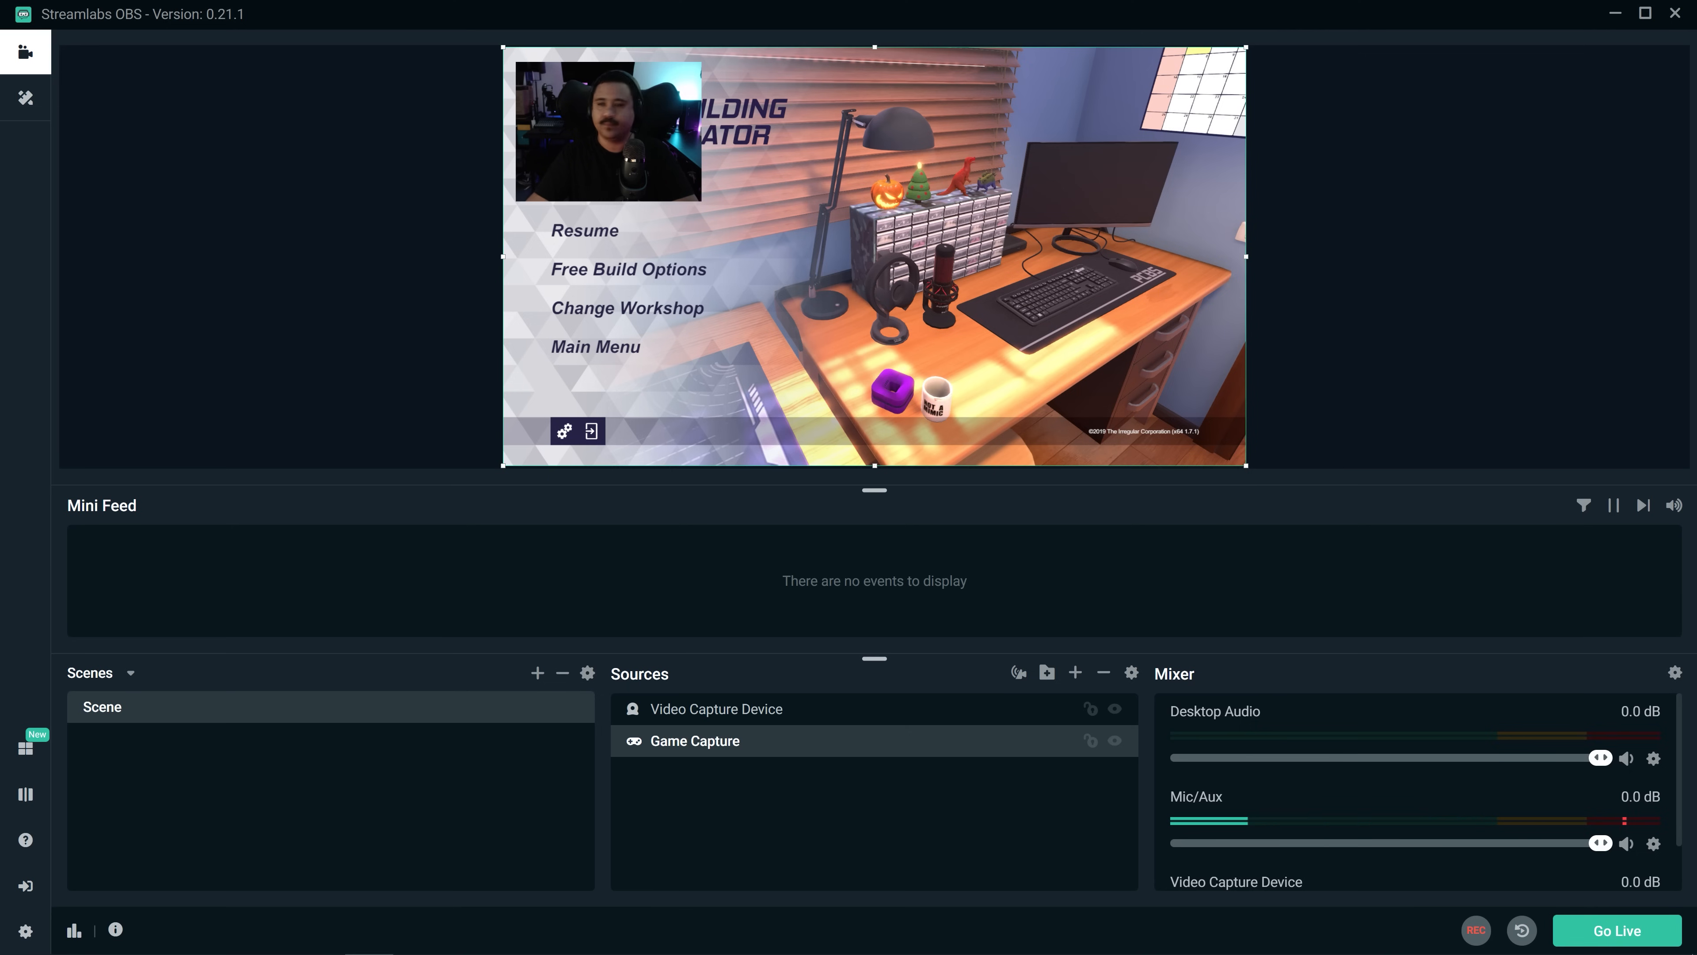
# Step: Resume PC Building Simulator and browse the headsets offered when swapping the headset peripheral on the desk
pyautogui.click(586, 231)
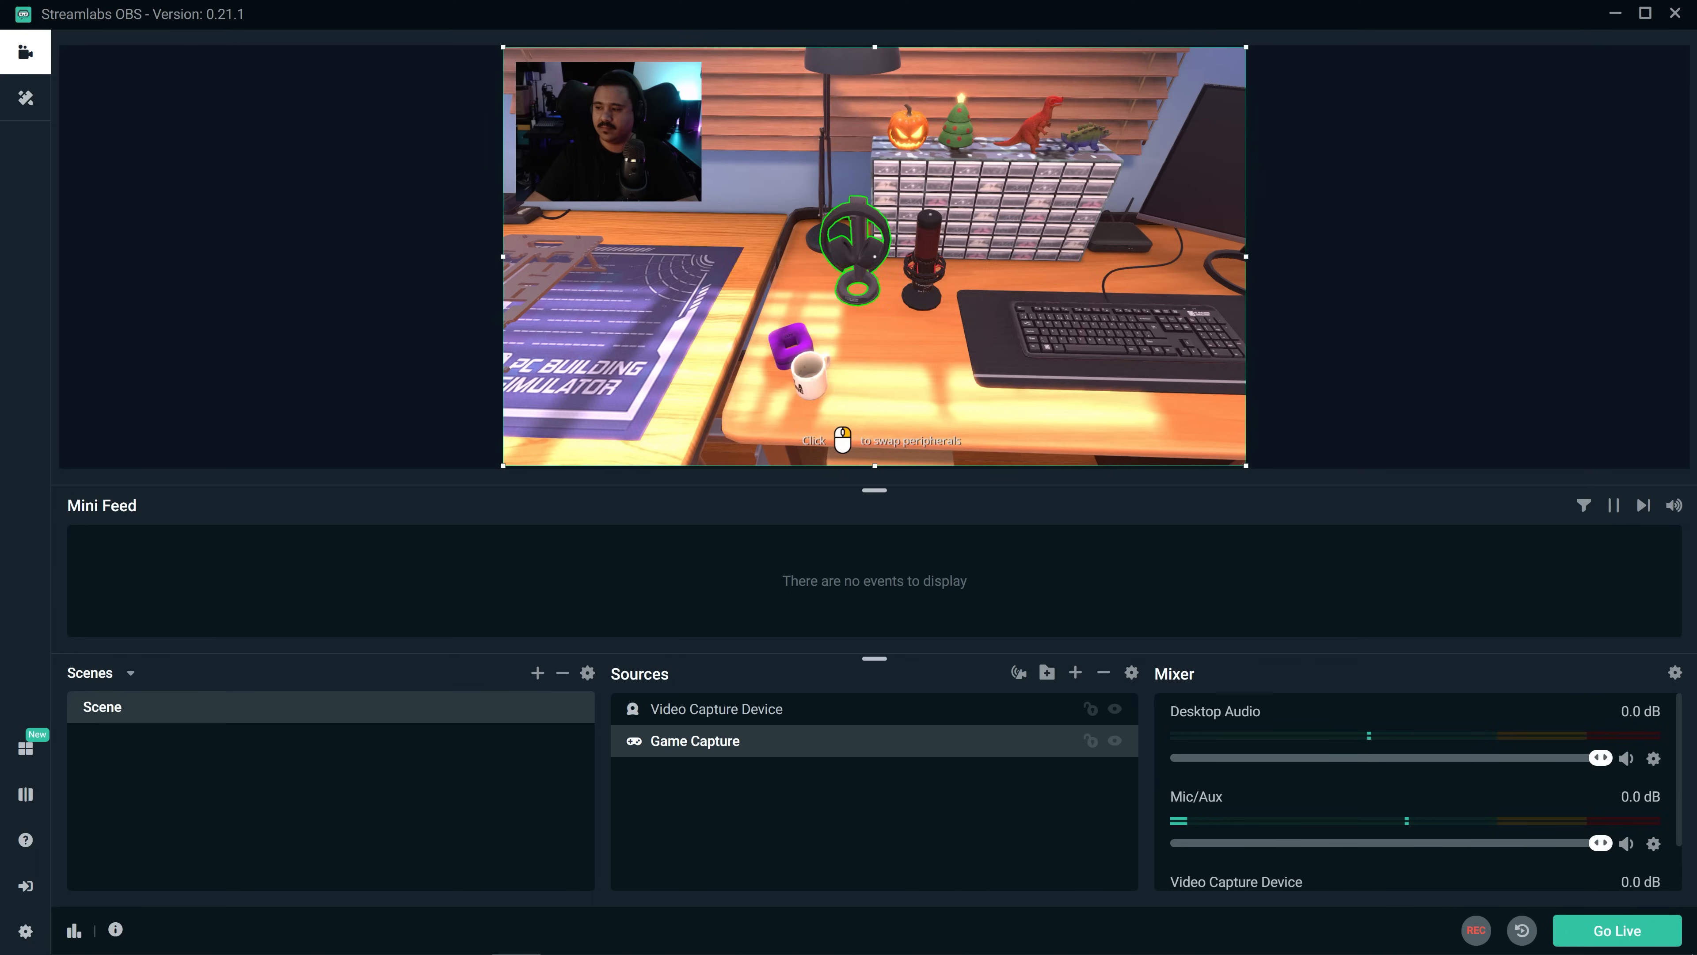
pyautogui.click(875, 257)
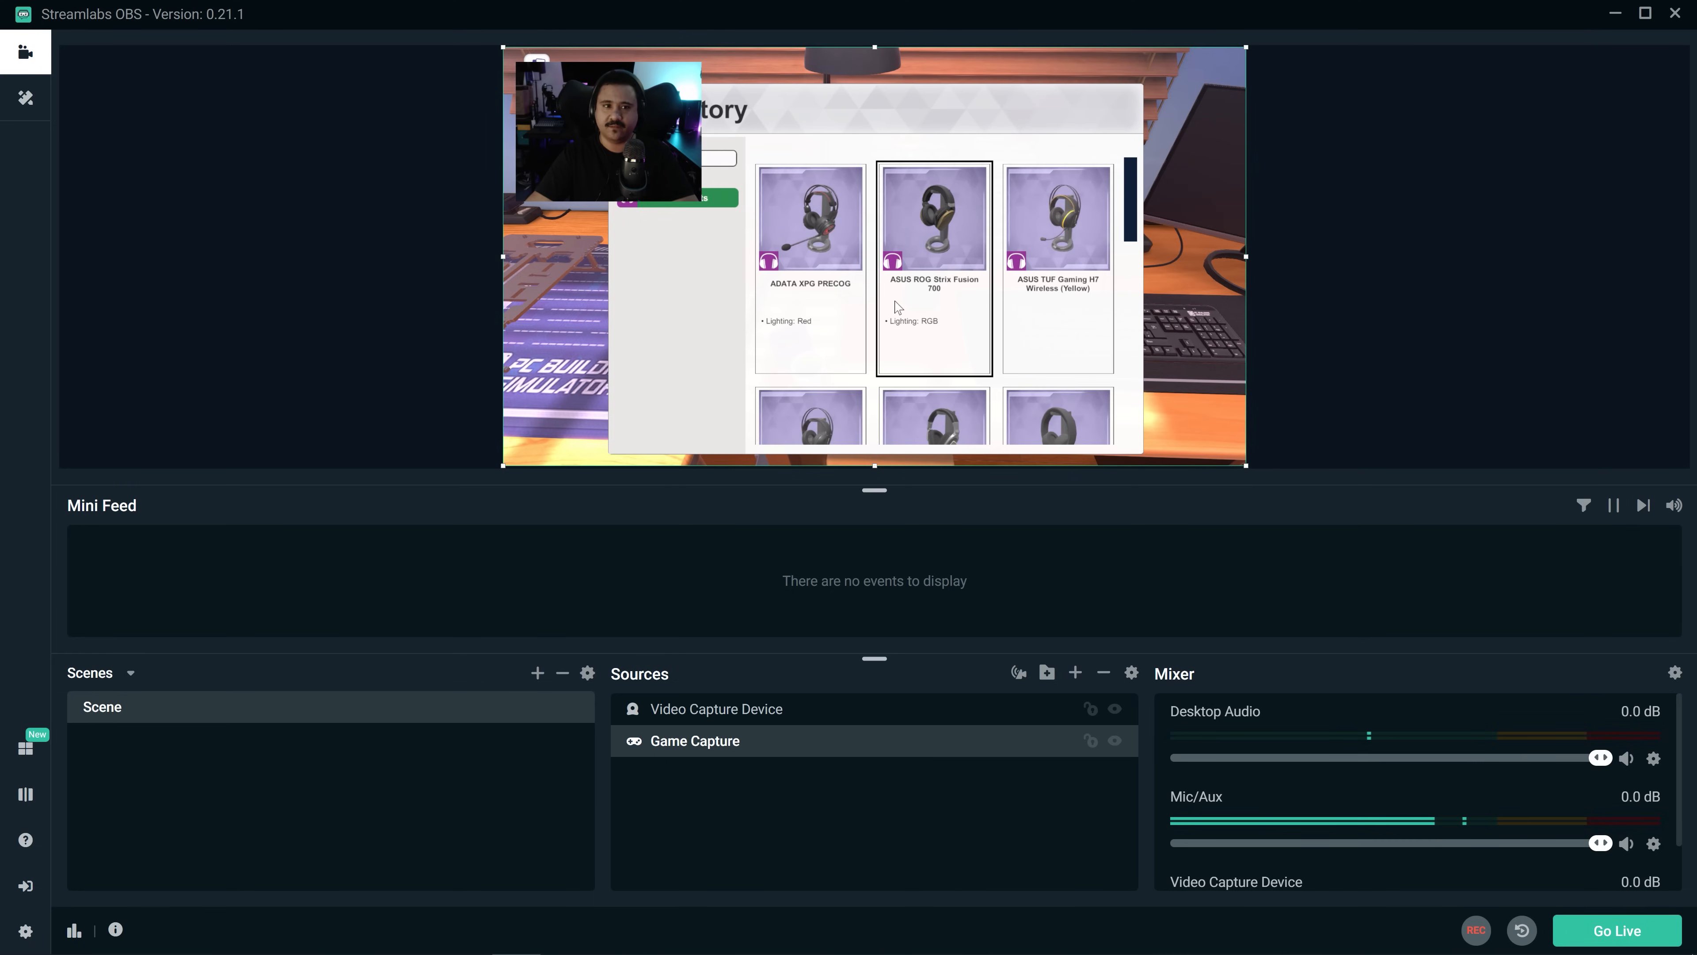
pyautogui.scroll(-5, 896, 307)
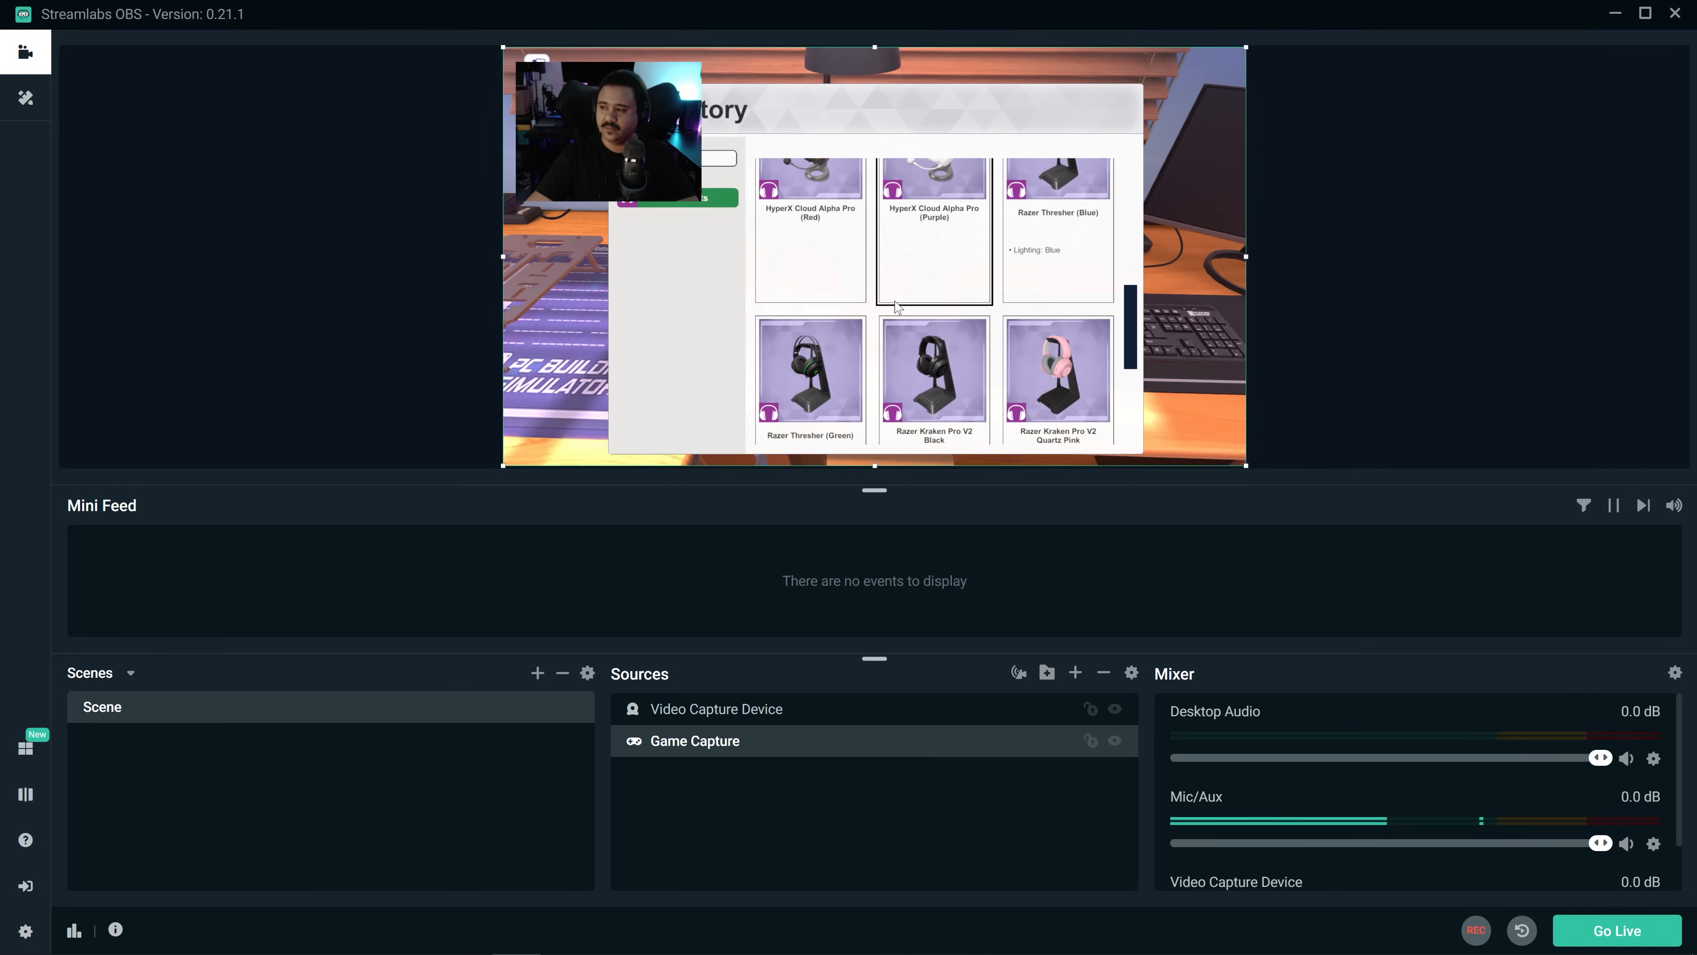
pyautogui.scroll(-4, 896, 306)
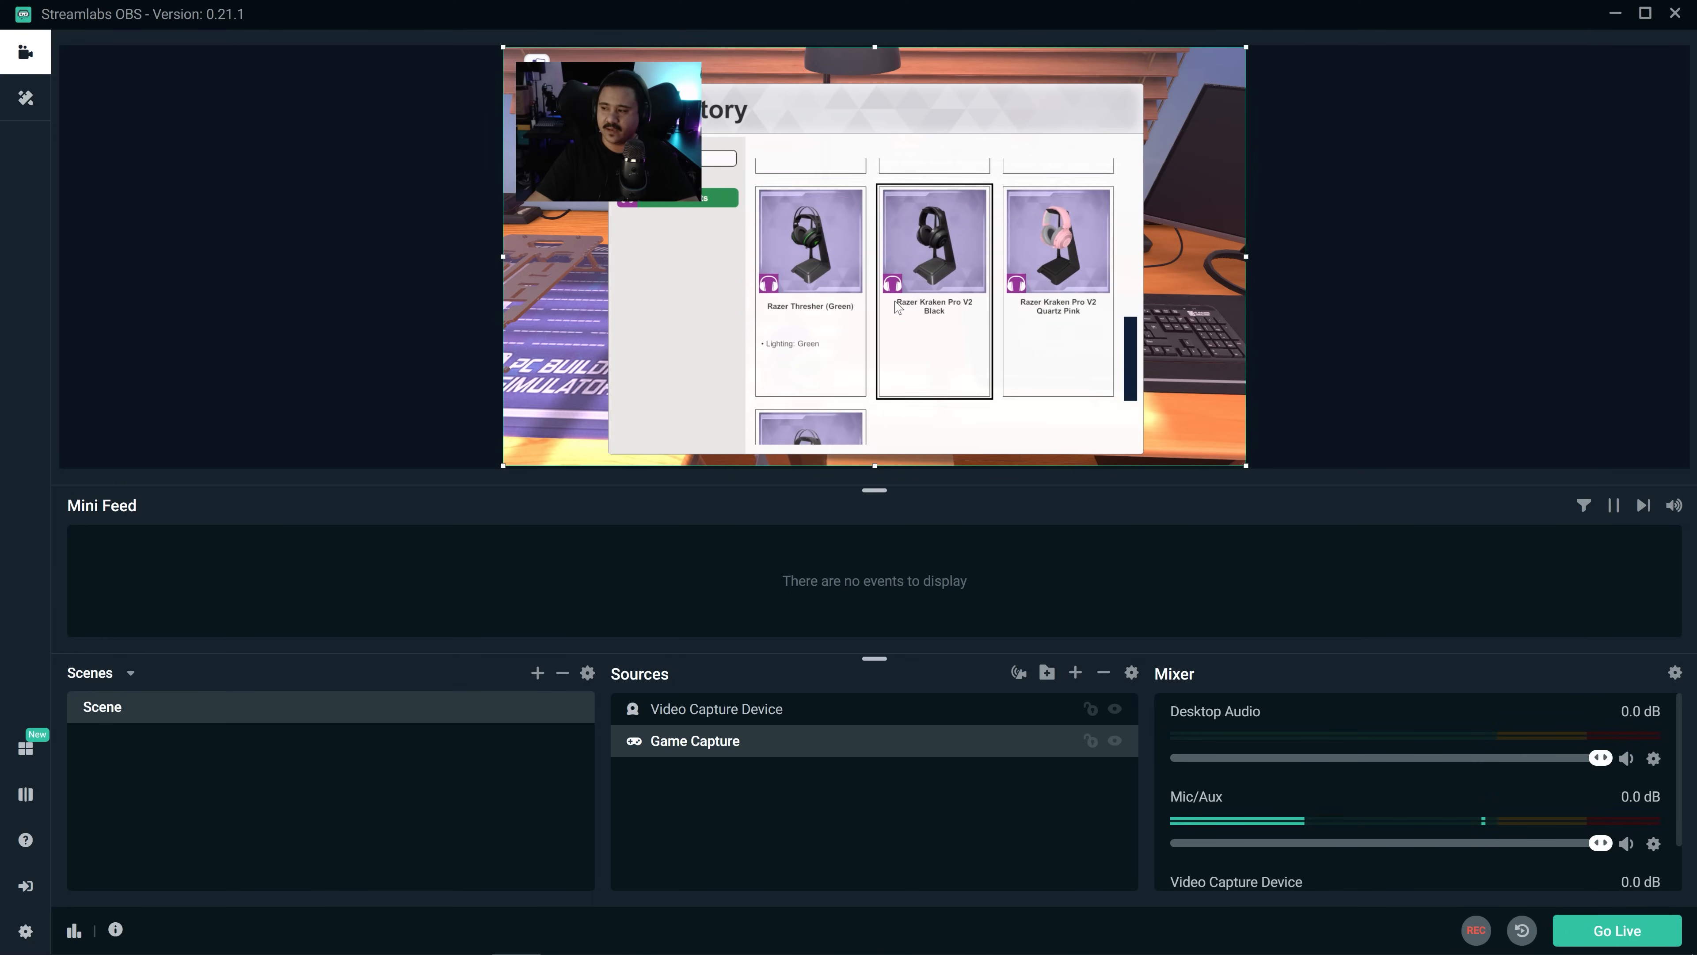
pyautogui.click(593, 247)
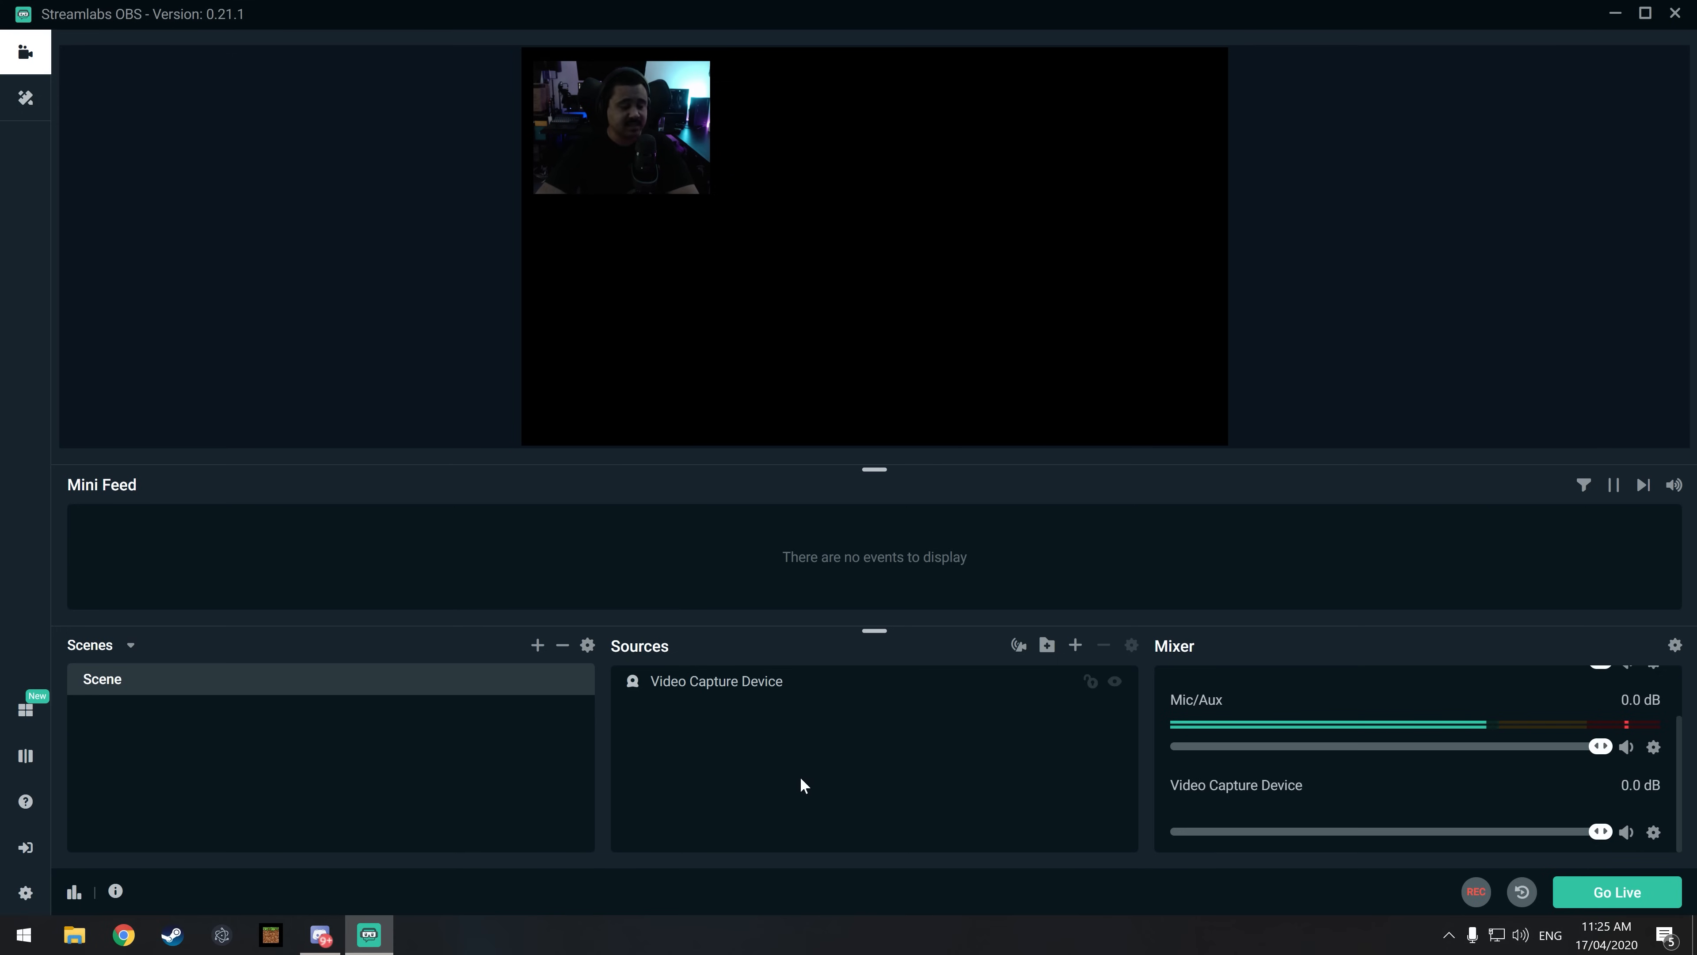
# Step: Add a new Video Capture Device source named PS4Pro that uses the Elgato Game Capture HD device
pyautogui.click(1075, 646)
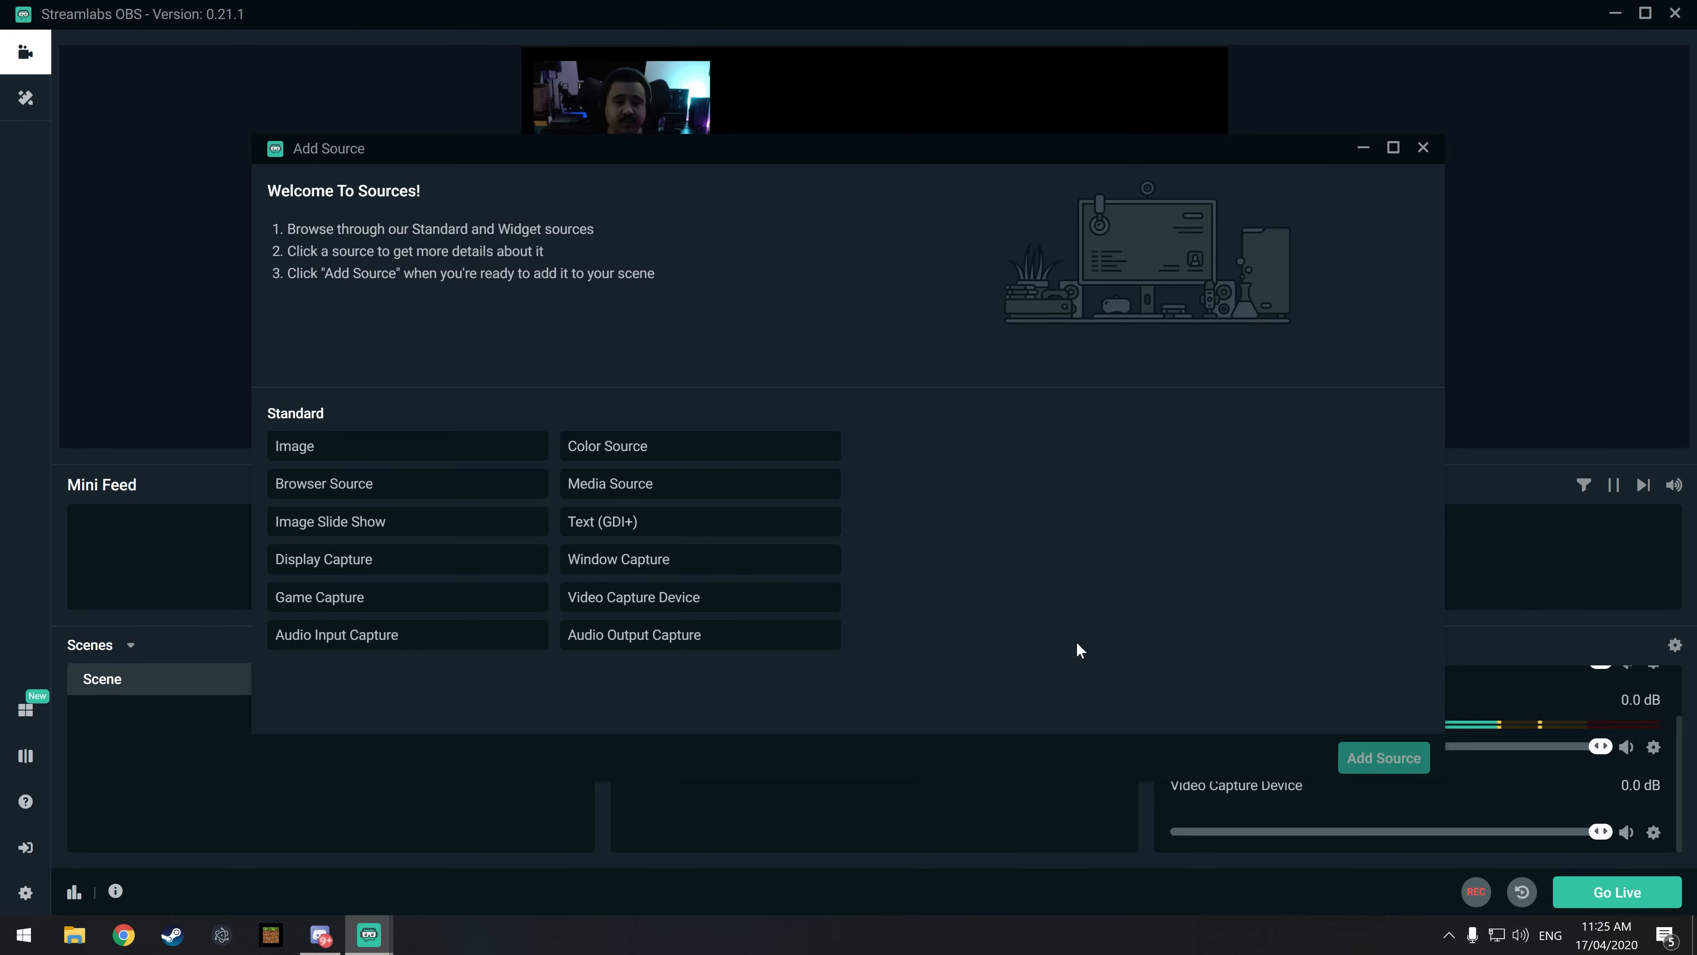
pyautogui.click(777, 604)
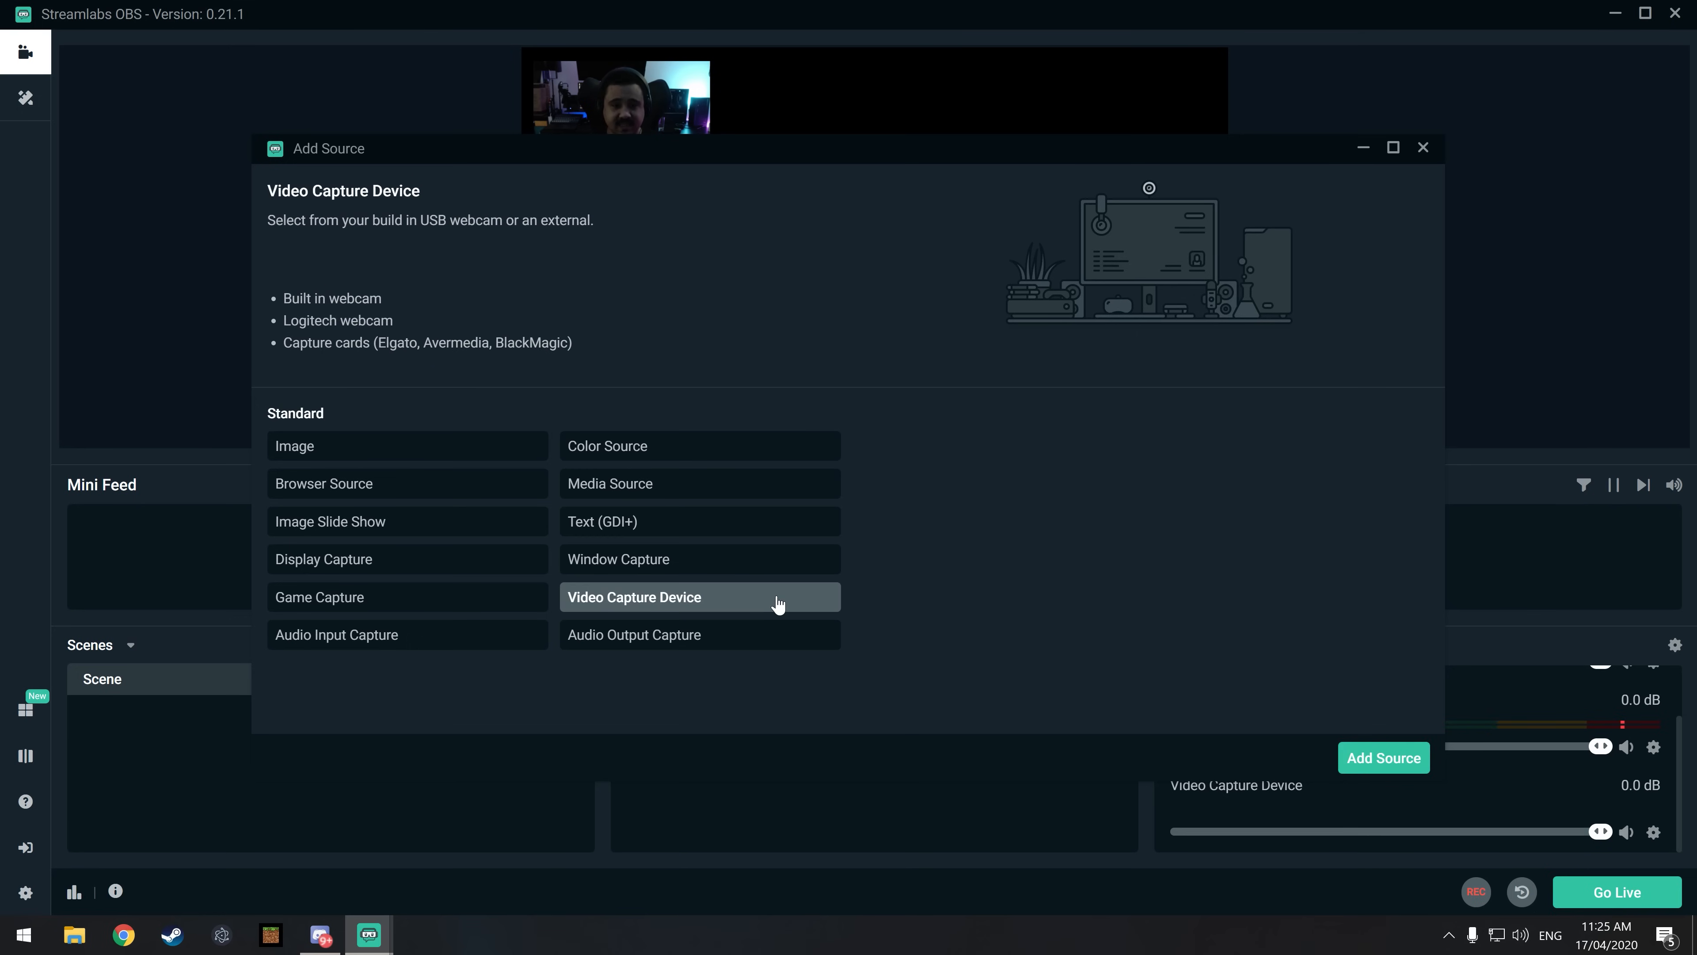
pyautogui.click(1379, 758)
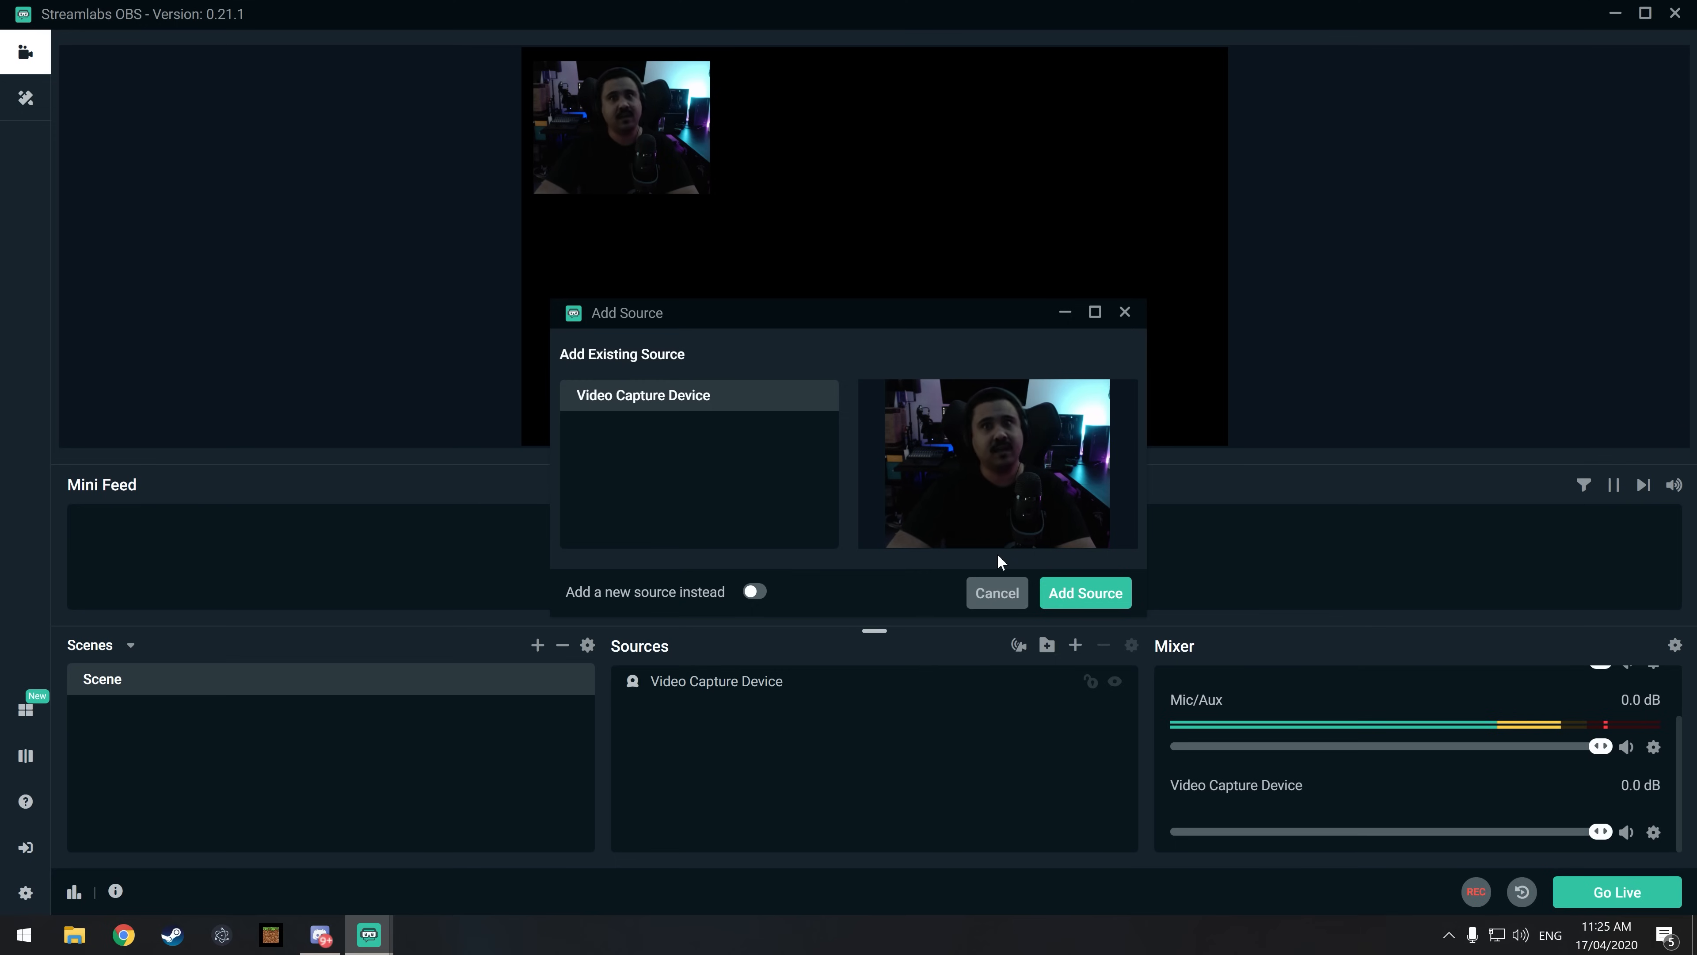
pyautogui.click(754, 600)
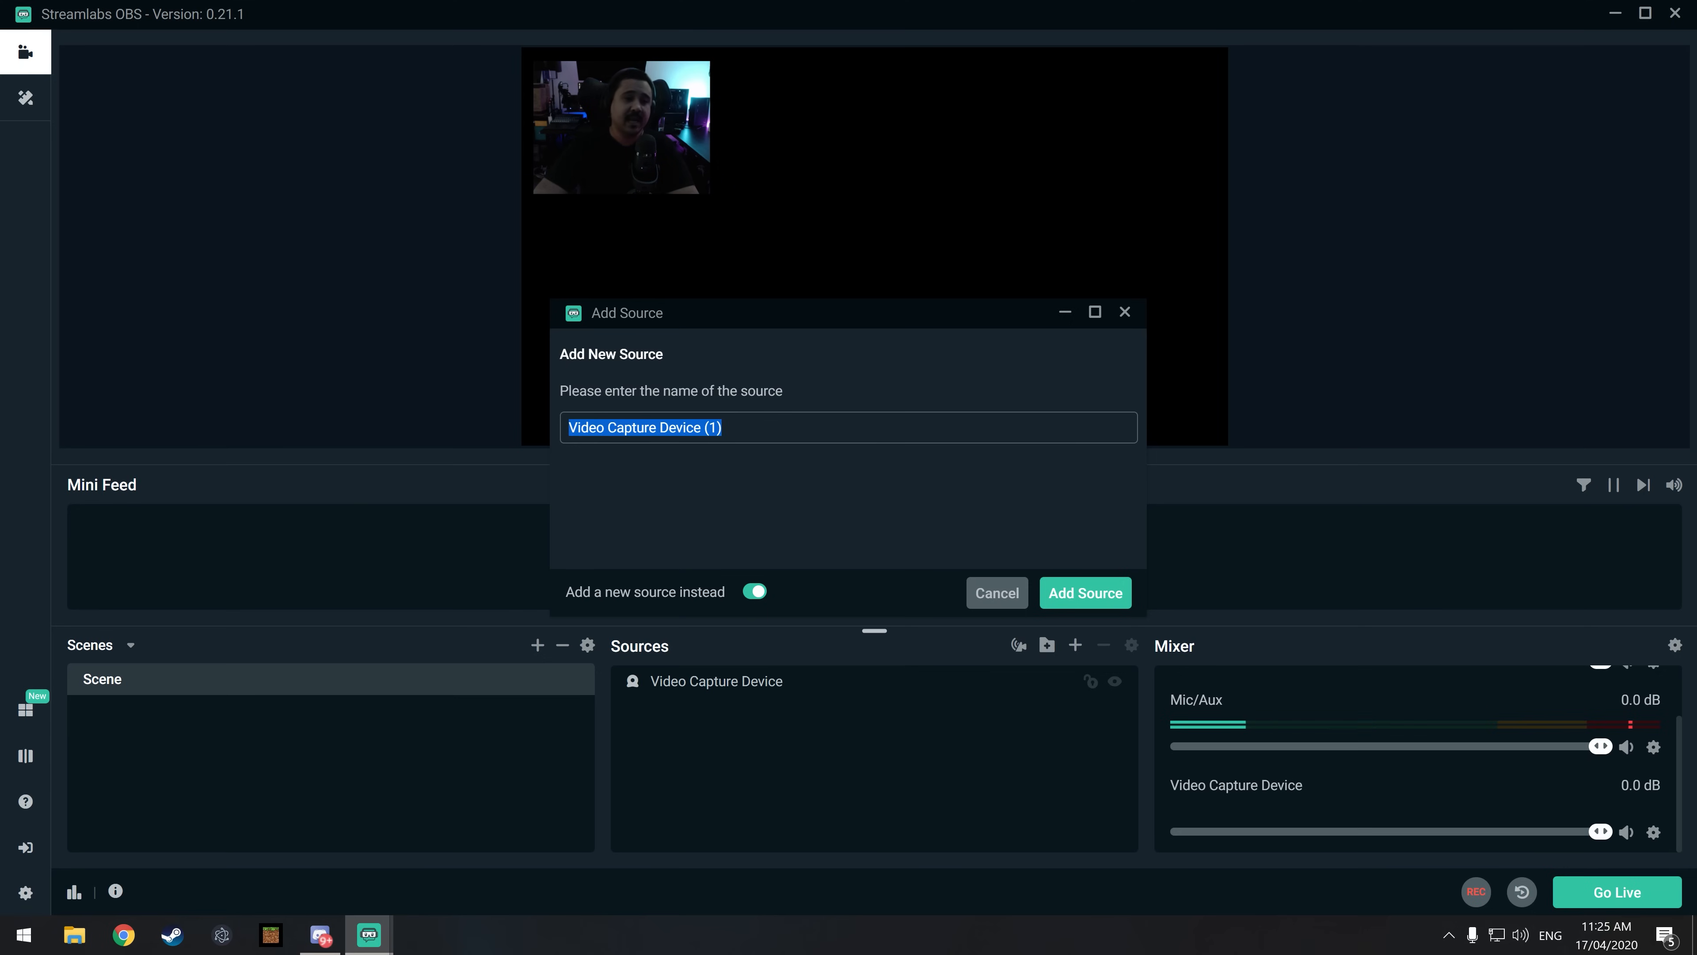
pyautogui.write('PS$')
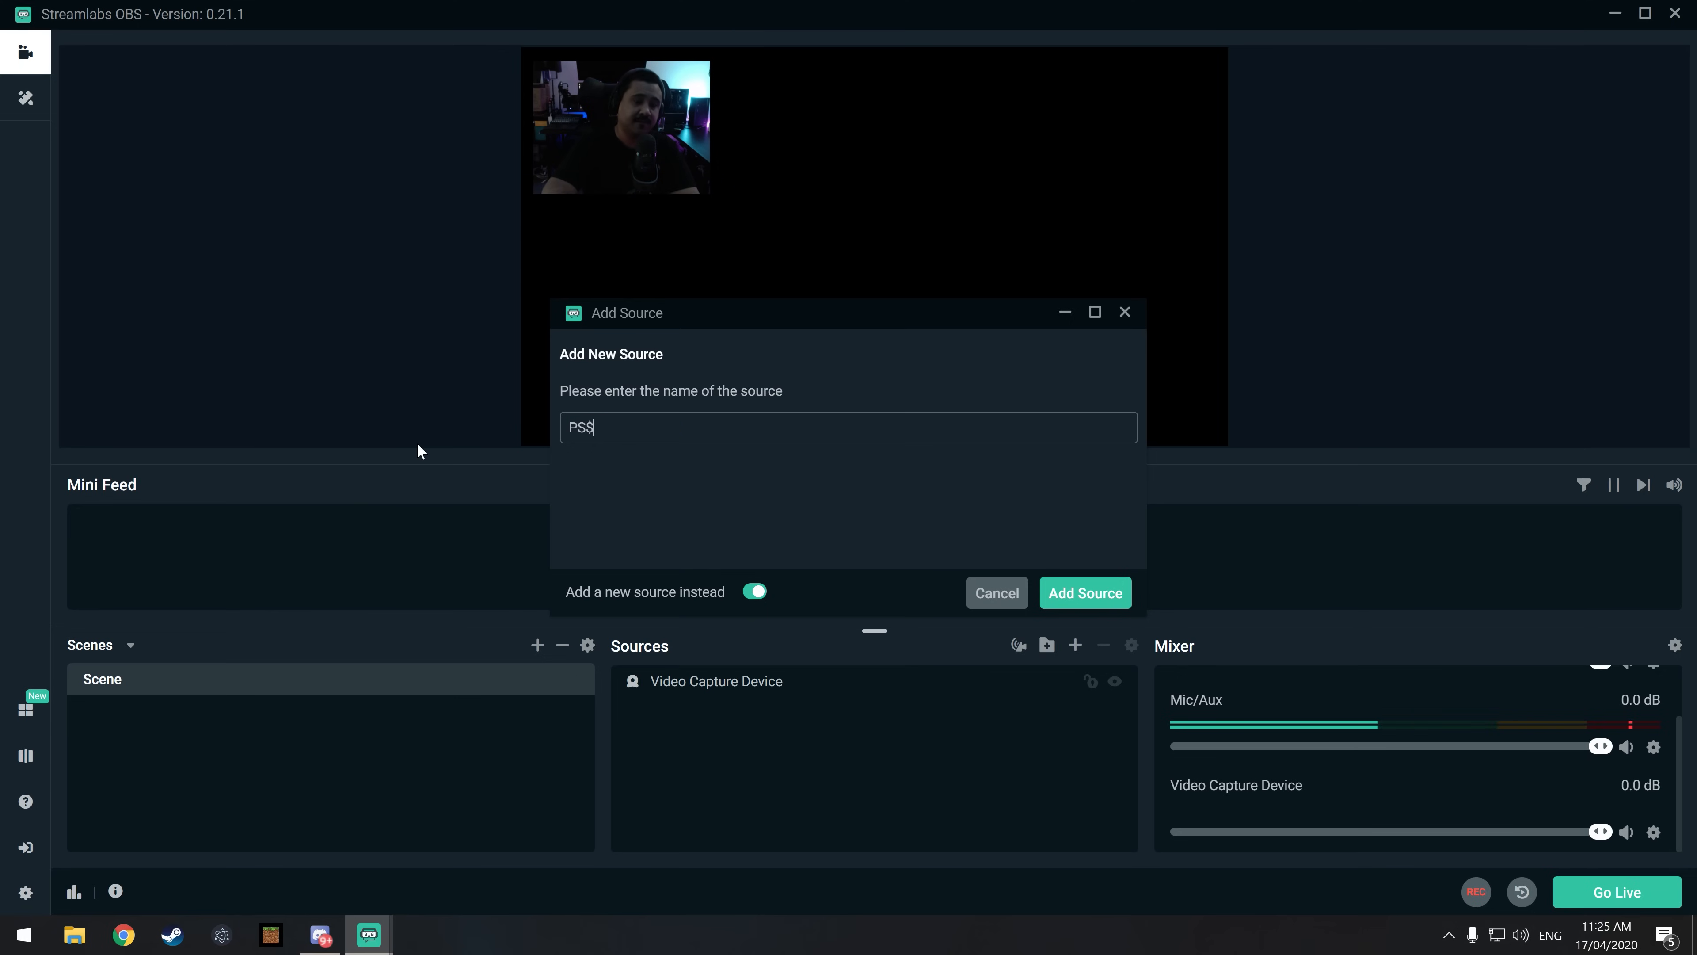
pyautogui.write('Pro')
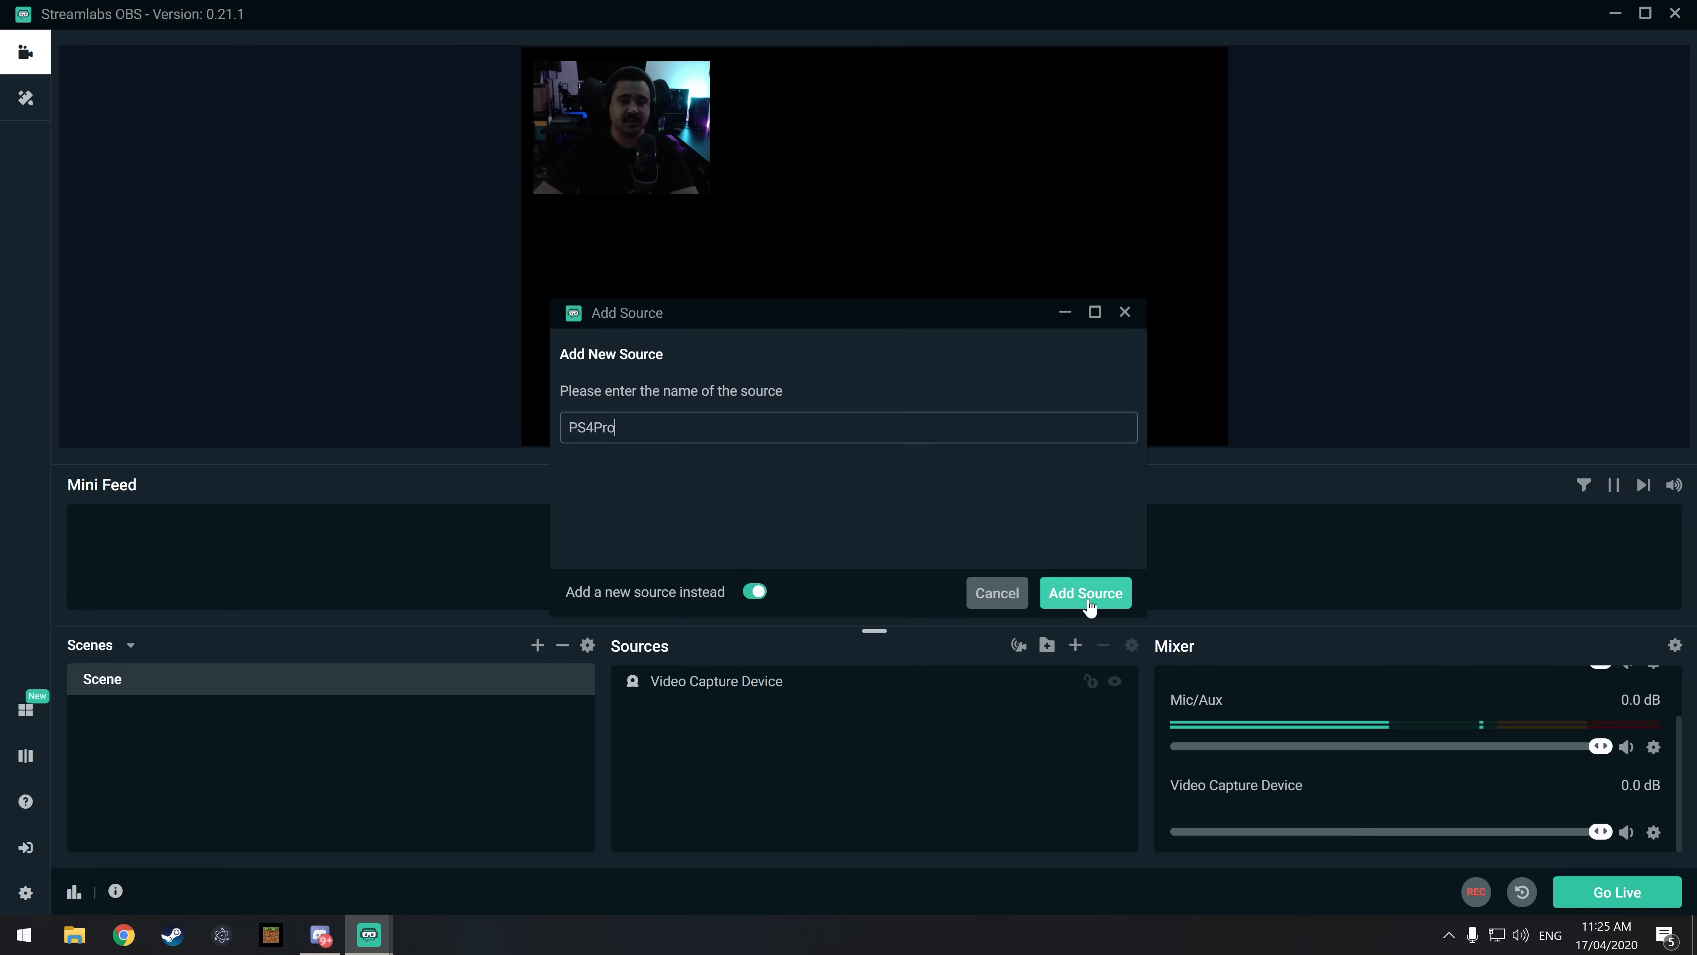
pyautogui.click(1104, 605)
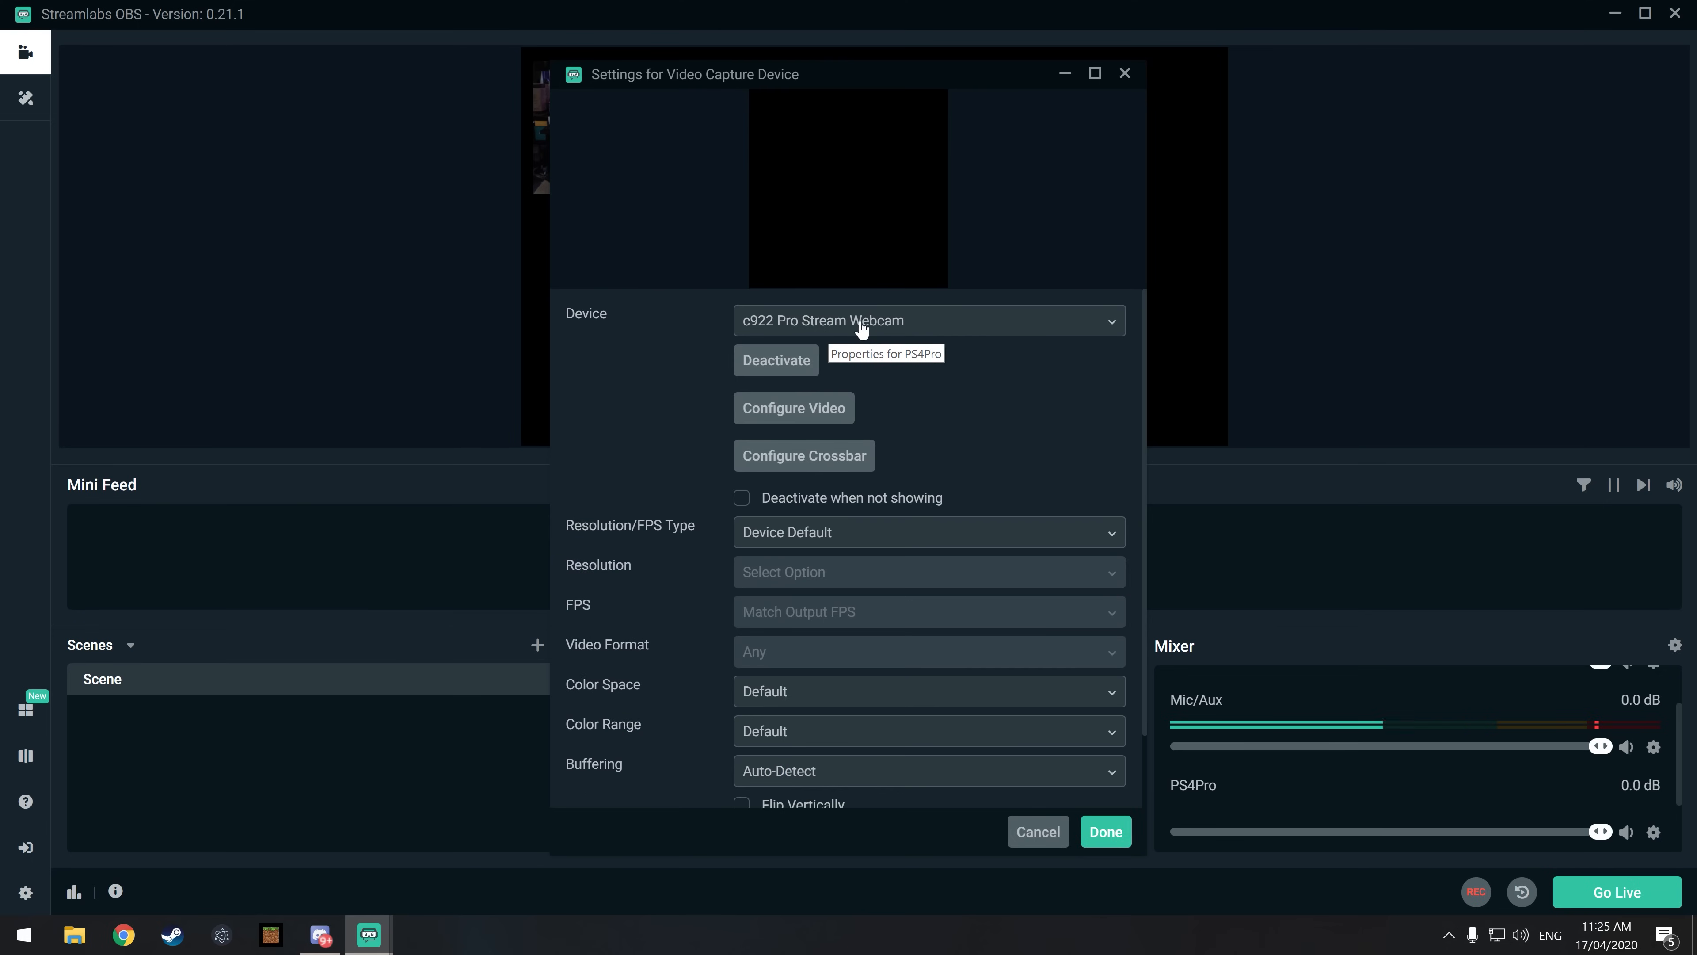
pyautogui.click(861, 330)
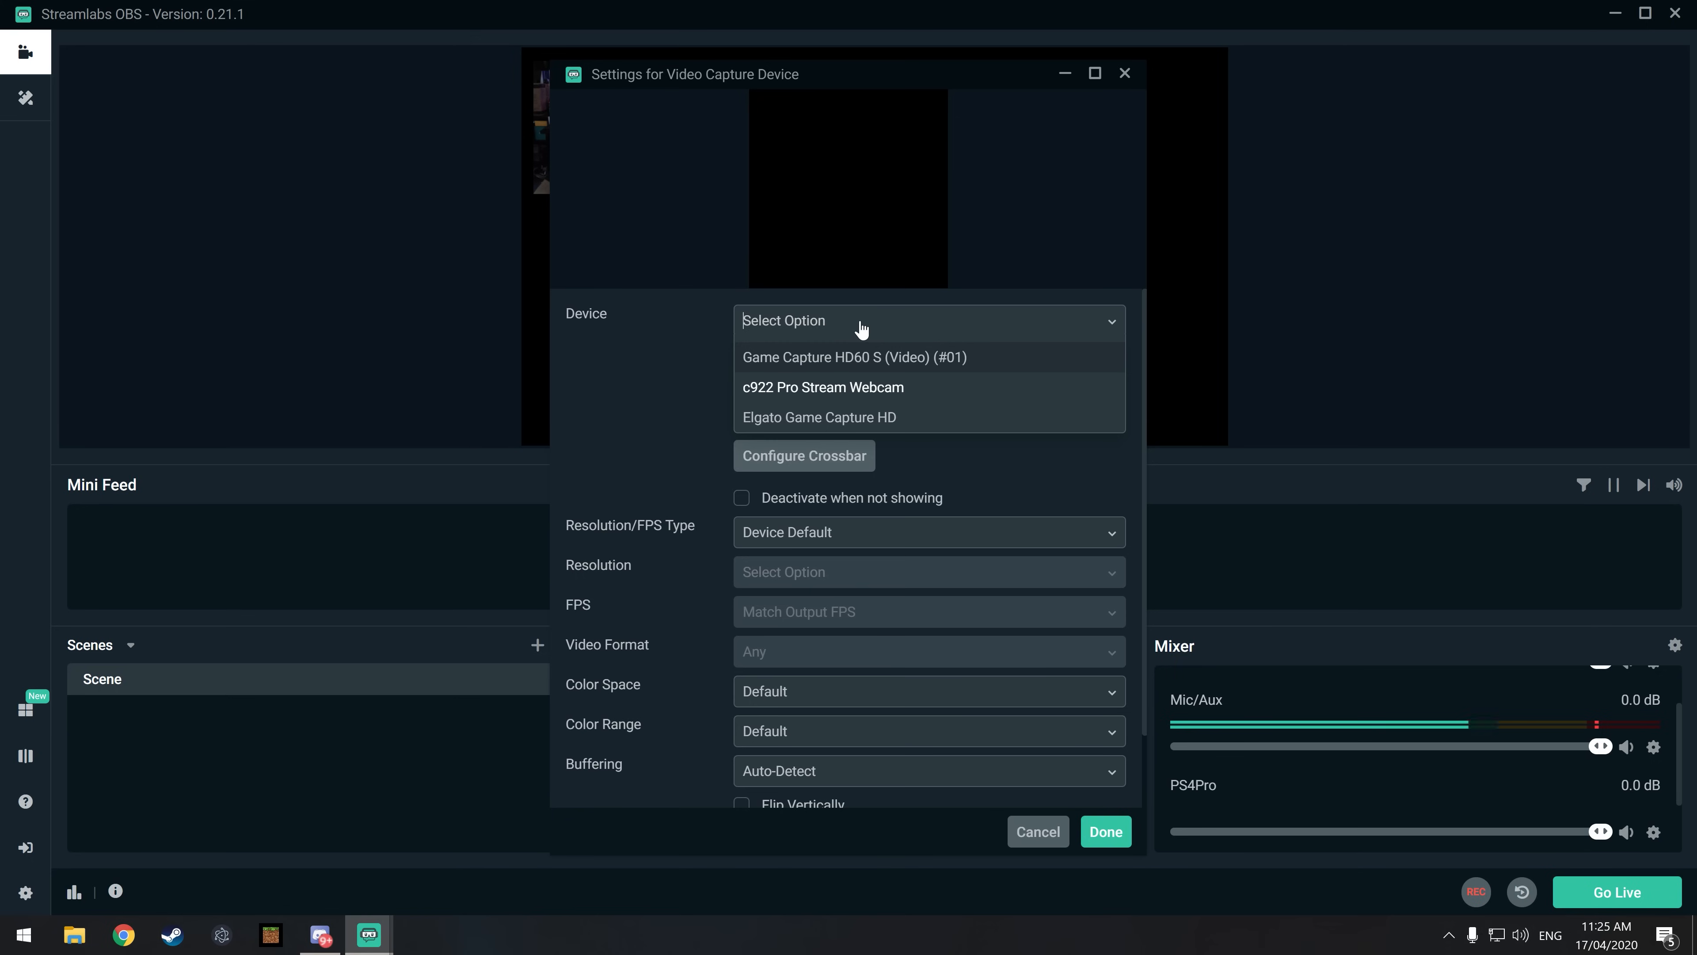
pyautogui.click(897, 419)
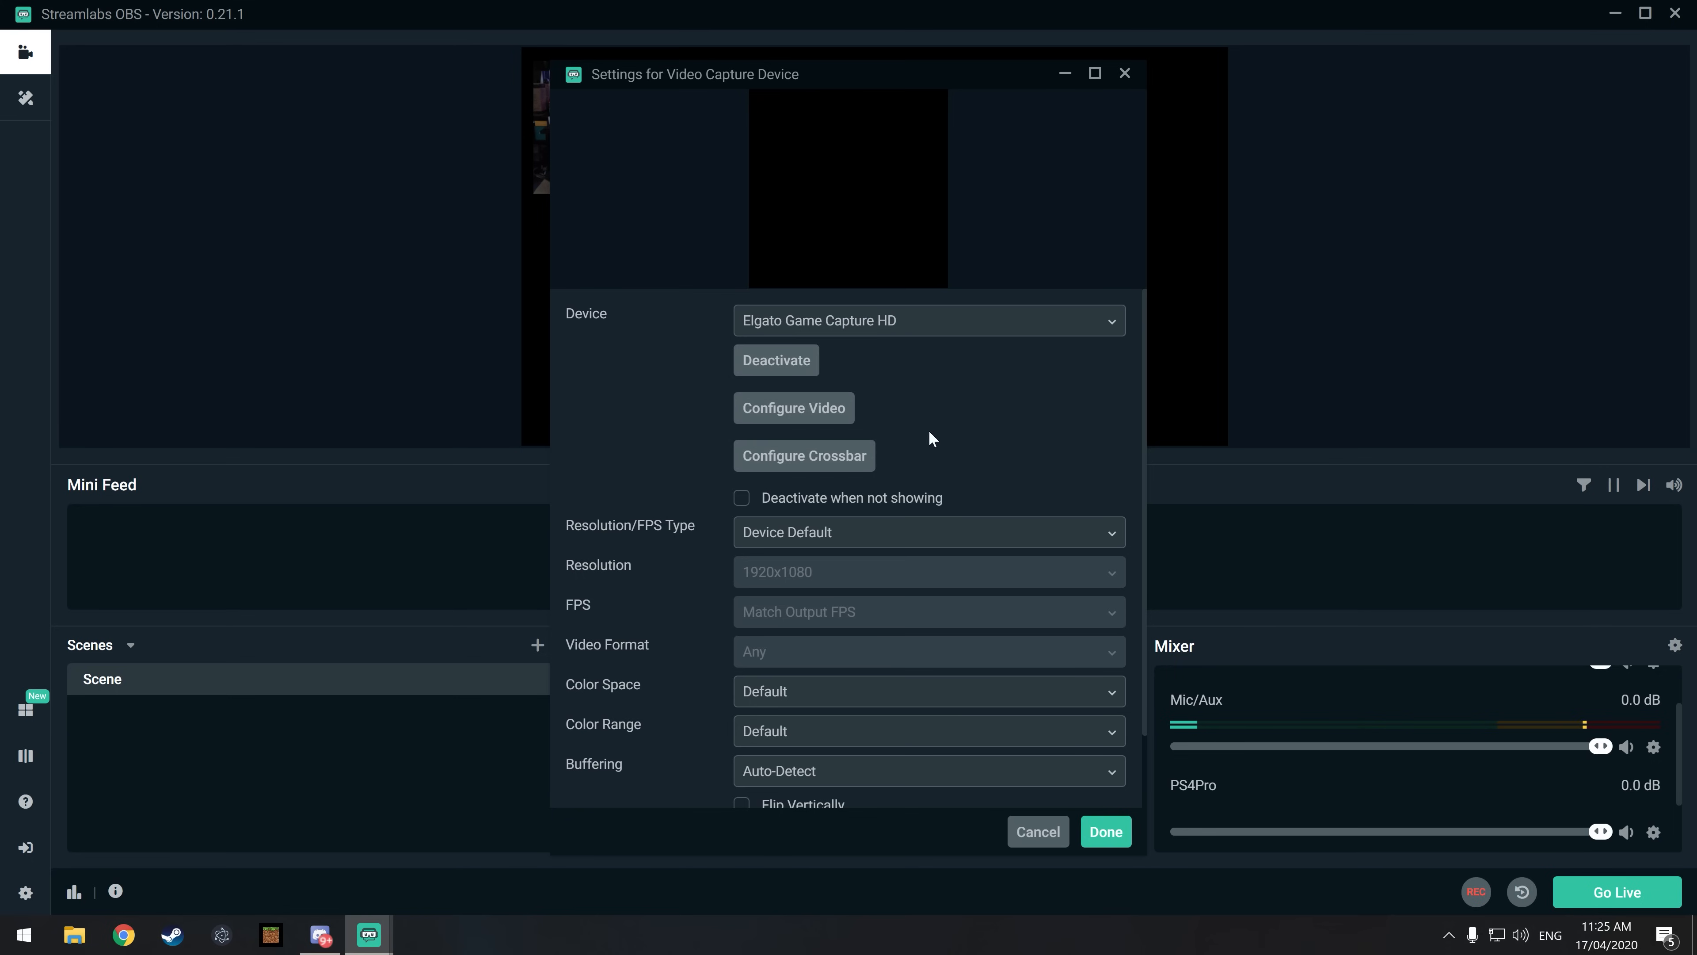
pyautogui.click(1106, 832)
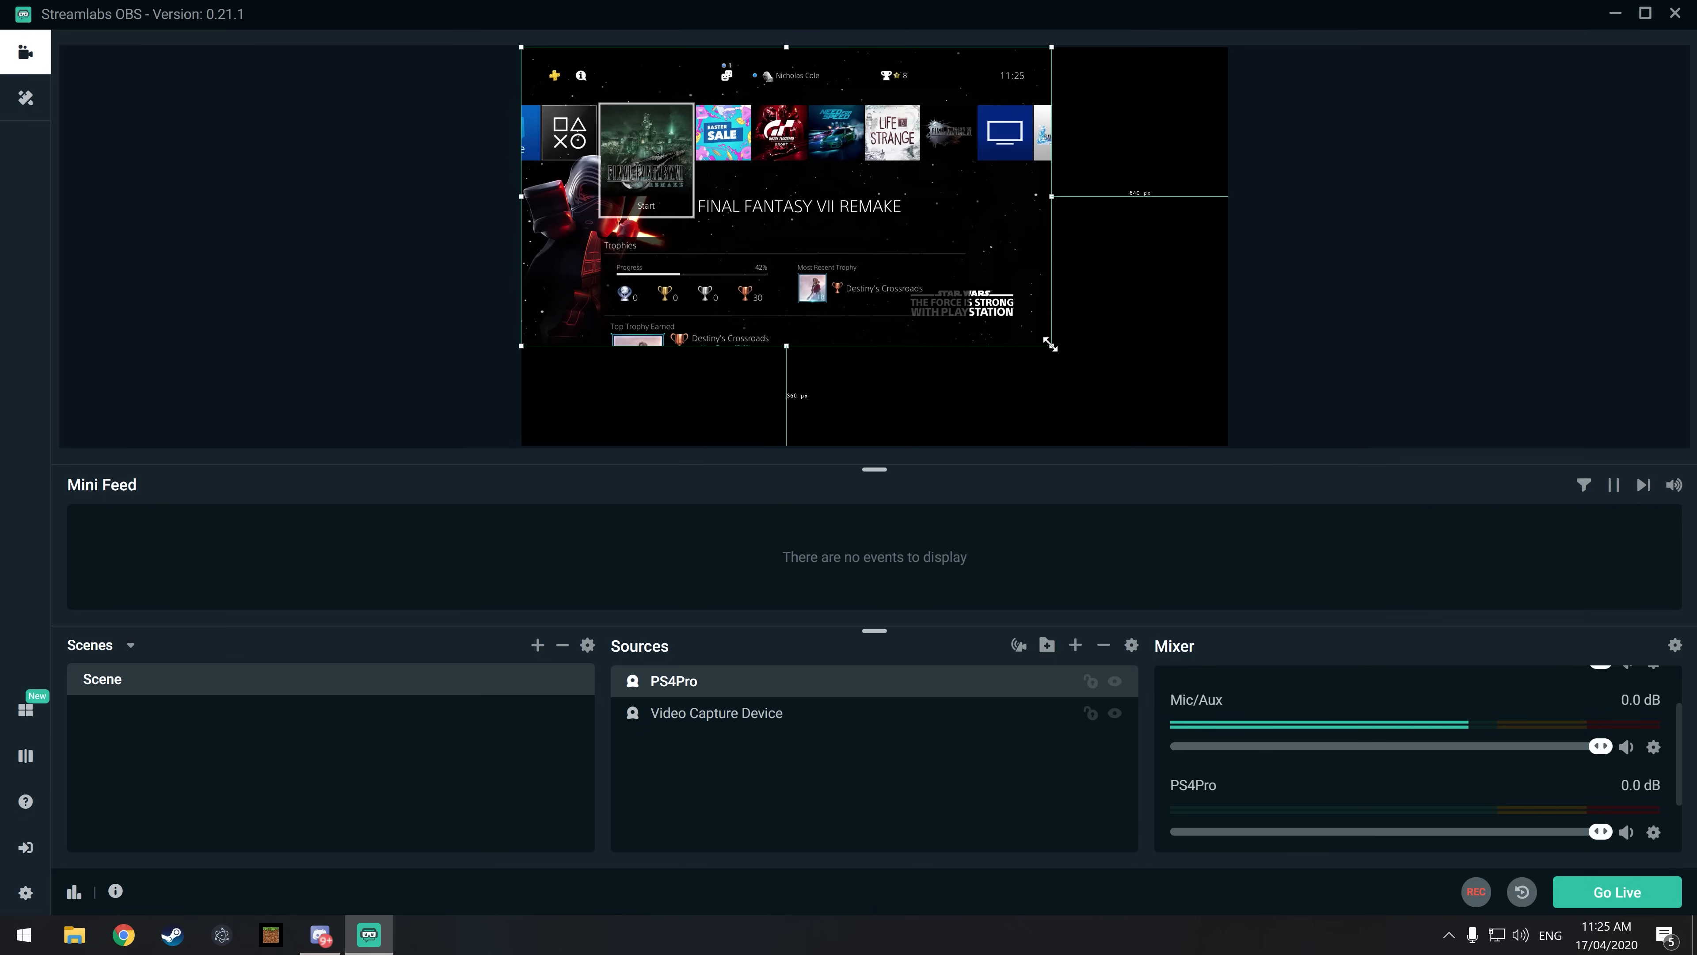
# Step: Enlarge the PS4Pro source to fill the whole canvas and place it below the Video Capture Device source
pyautogui.moveTo(1050, 345); pyautogui.dragTo(830, 160)
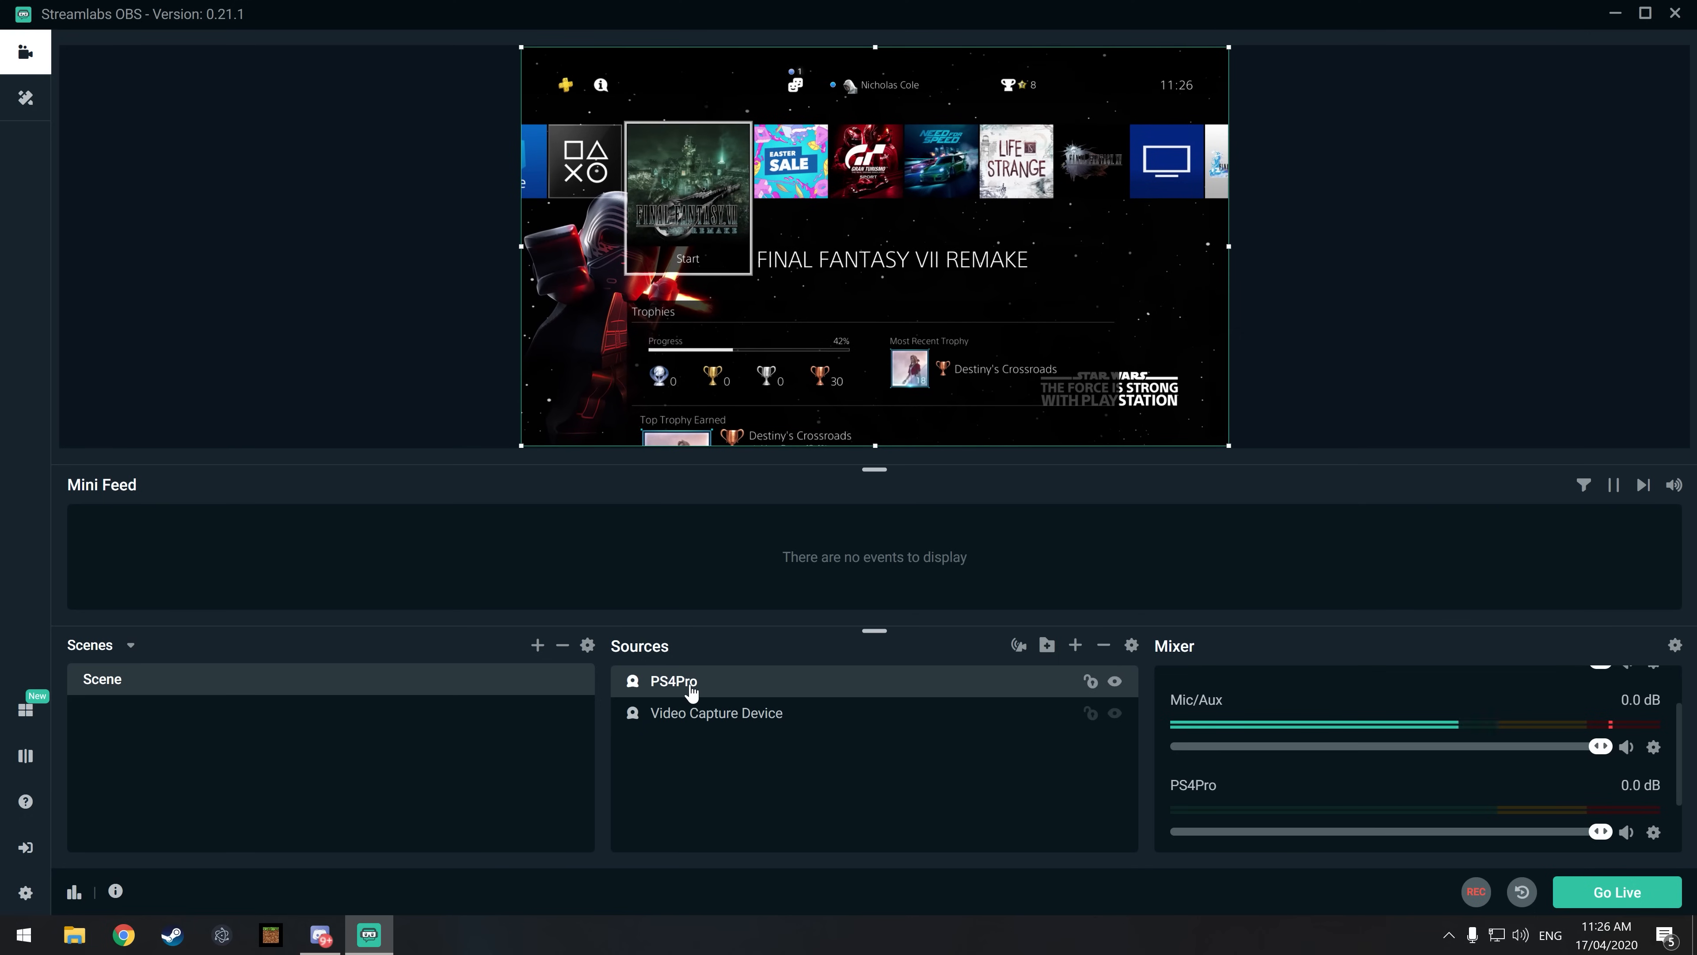
pyautogui.moveTo(690, 686); pyautogui.dragTo(696, 732)
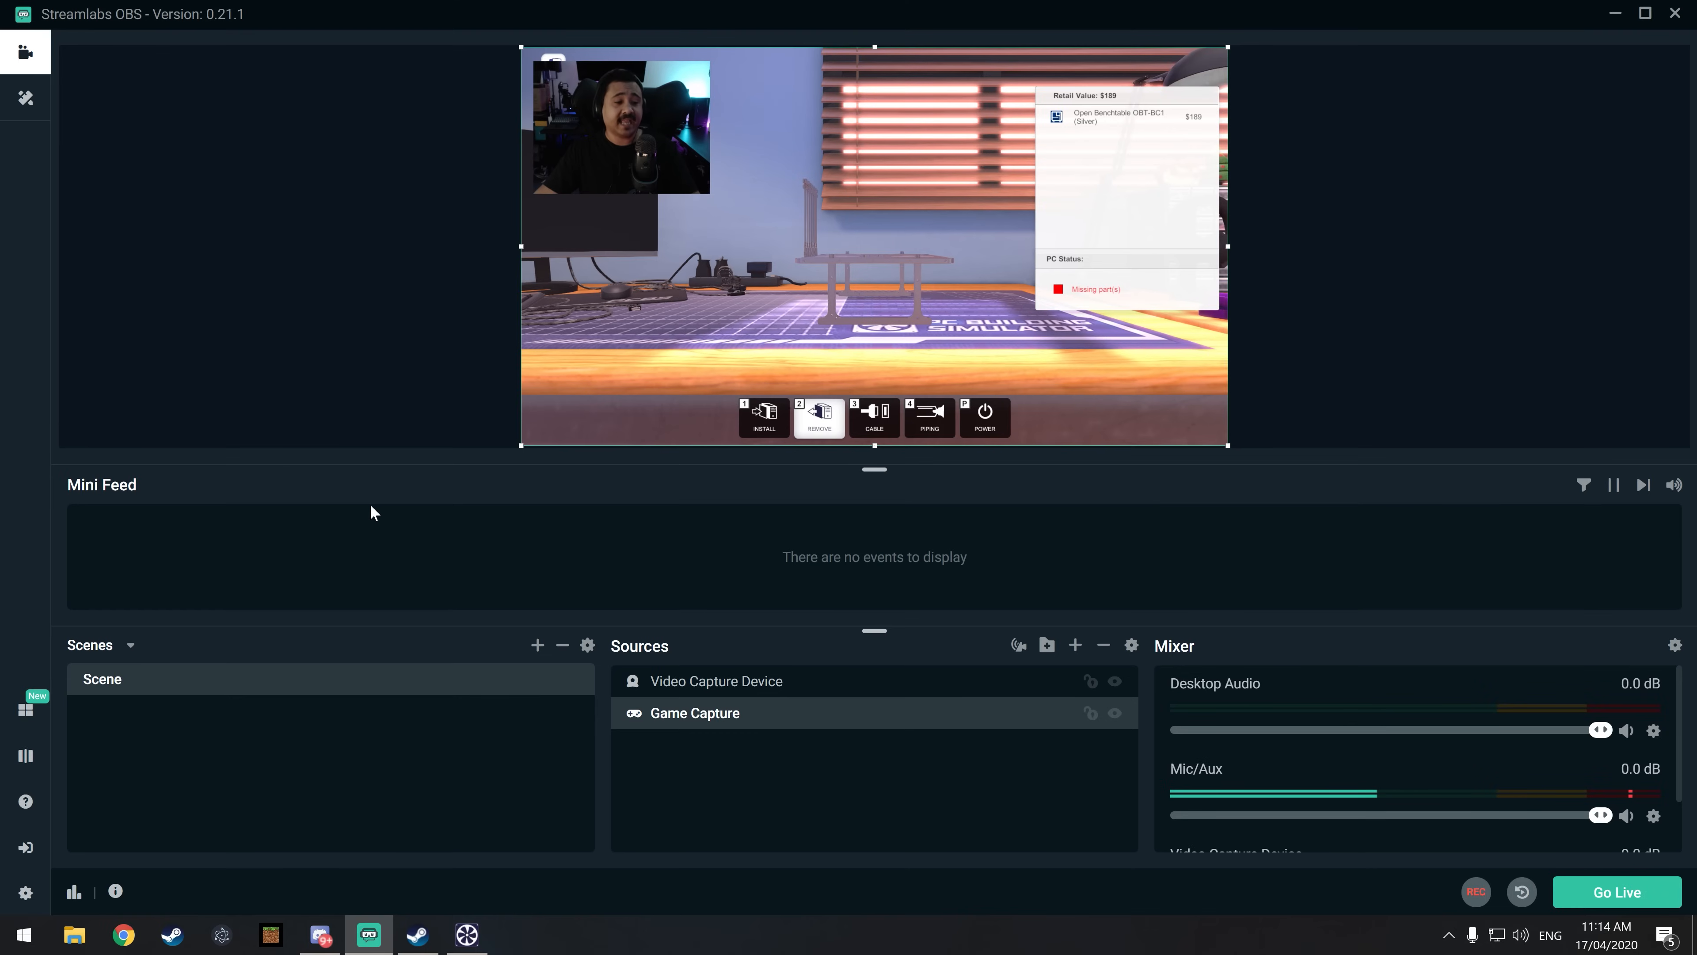
# Step: Set the streaming video bitrate to 3000 in the output settings
pyautogui.click(25, 895)
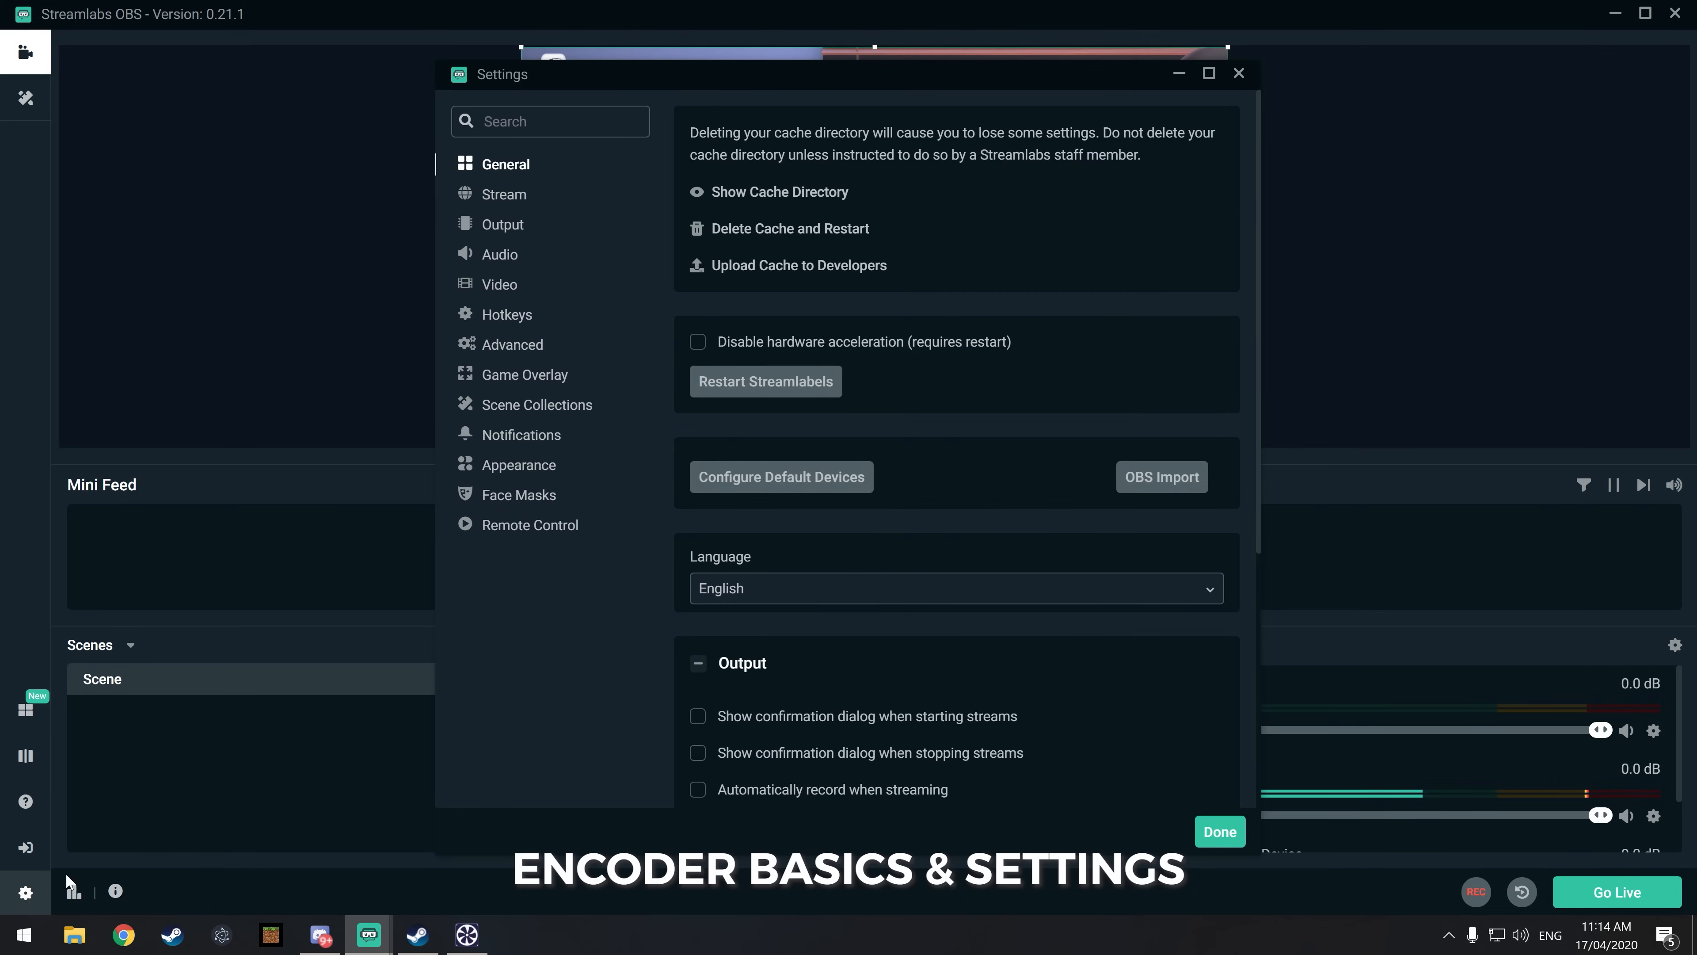
pyautogui.click(514, 204)
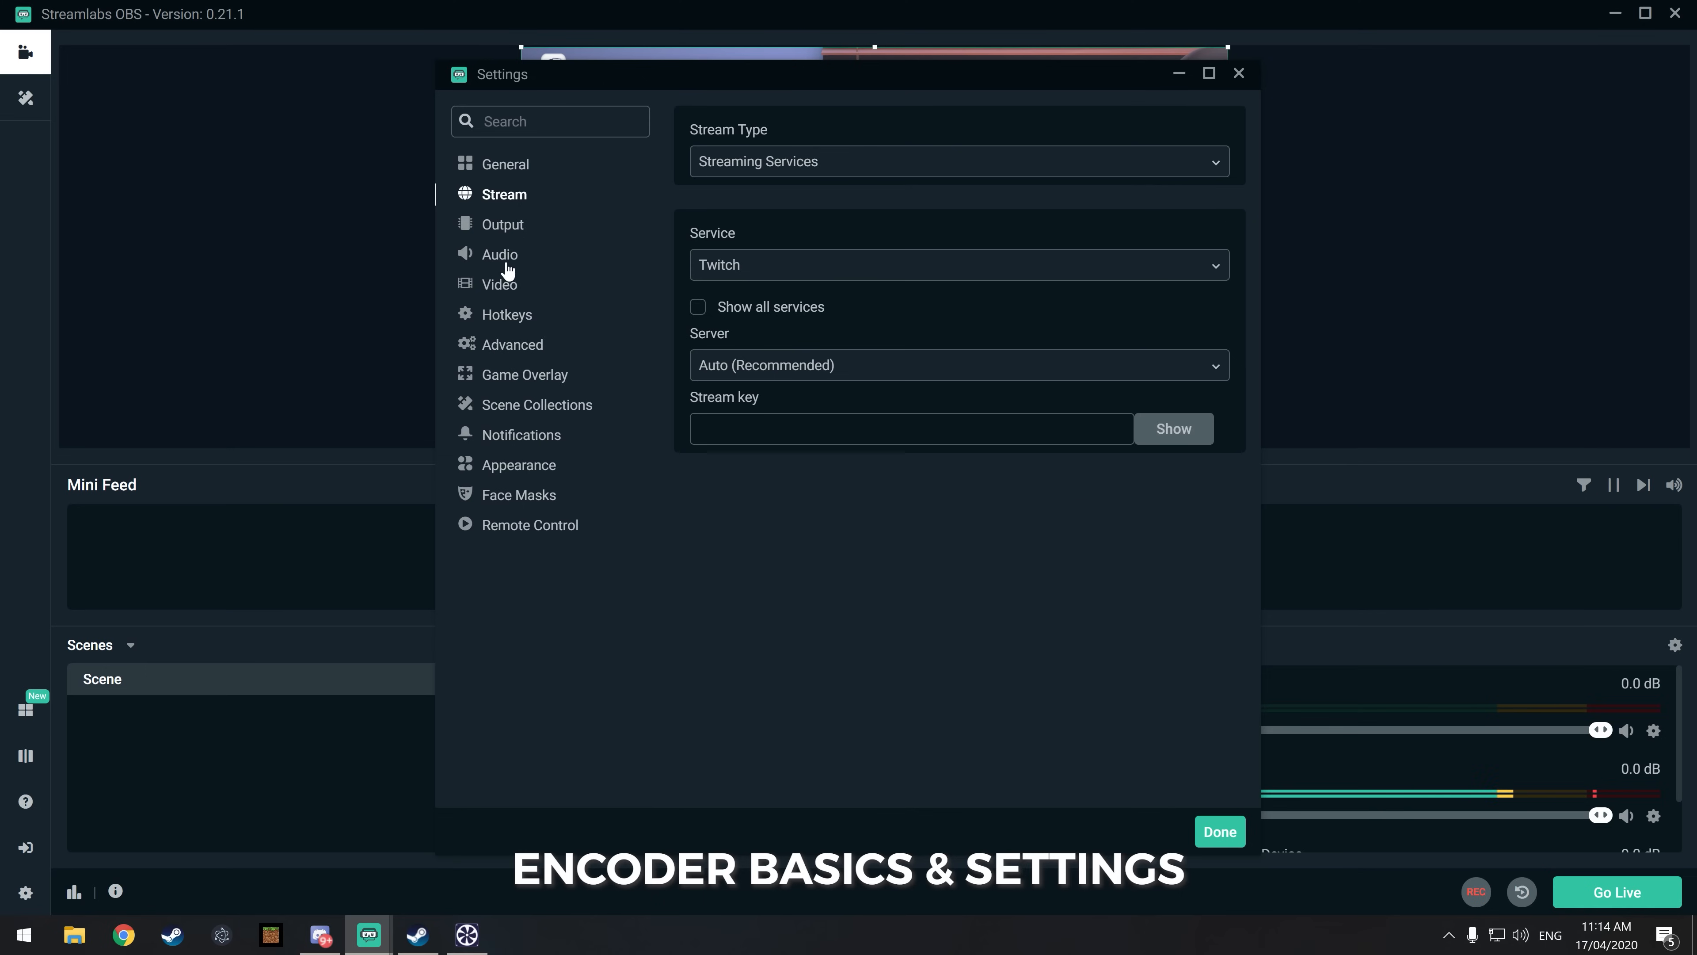
pyautogui.click(495, 226)
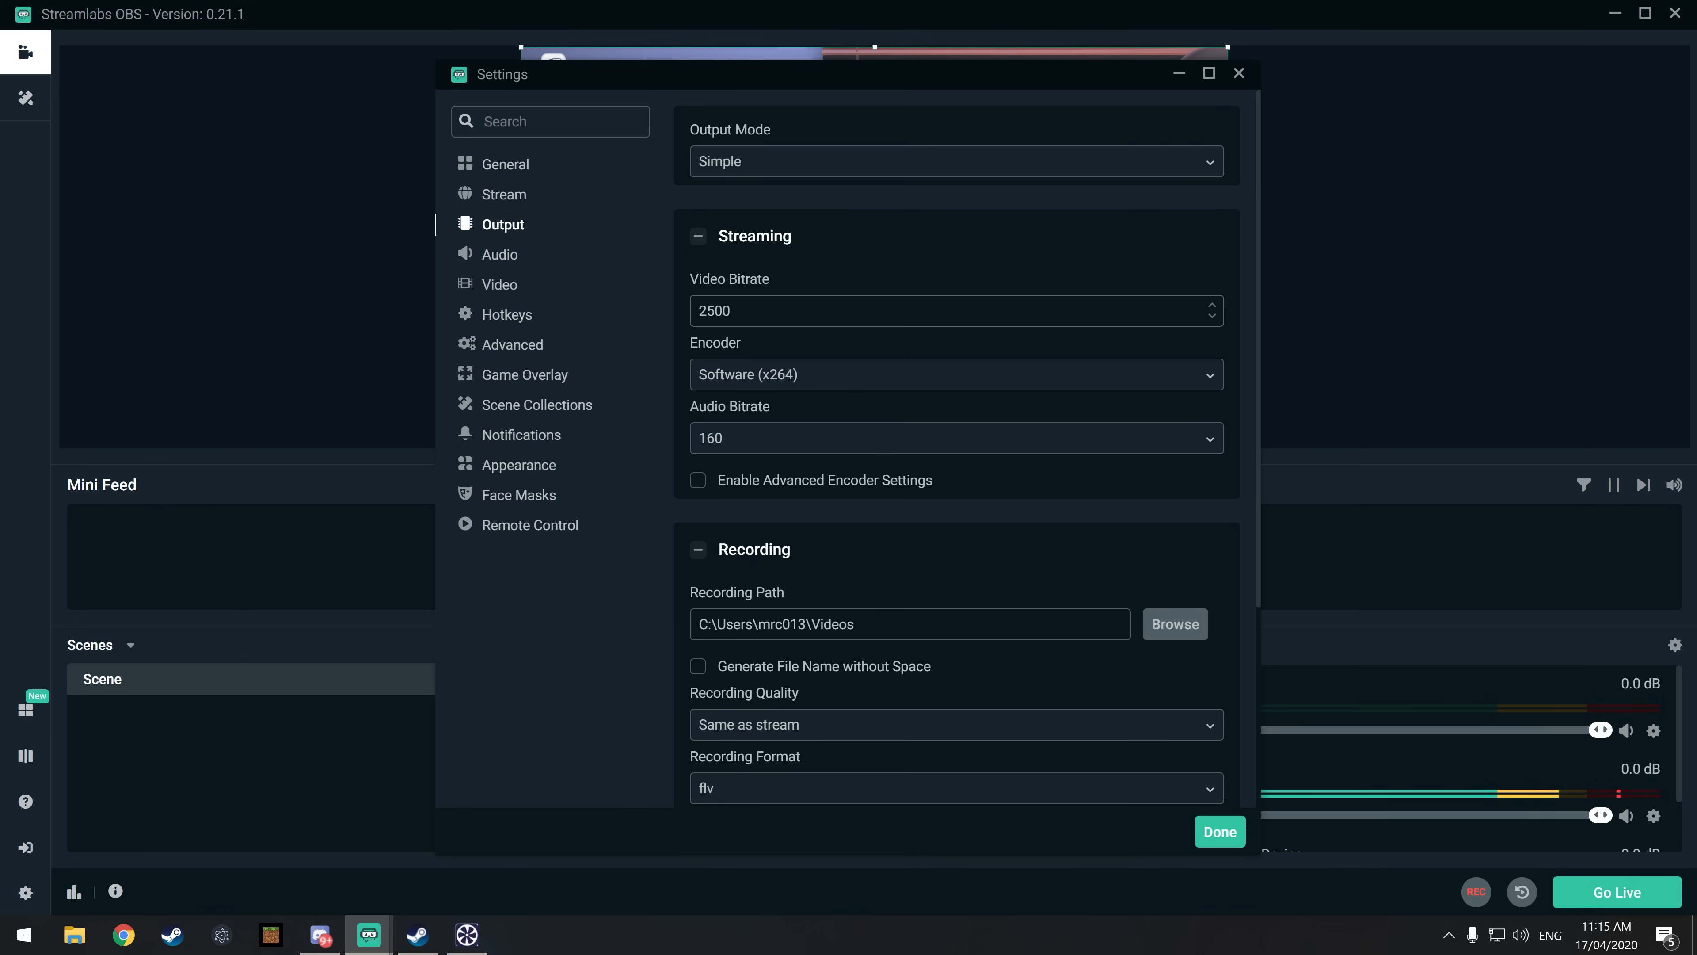
pyautogui.hotkey('ctrl', 'a')
pyautogui.write('3')
# Step: Switch the streaming encoder through Hardware (QSV) and Hardware (NVENC) to Hardware (NVENC) (new)
pyautogui.click(929, 385)
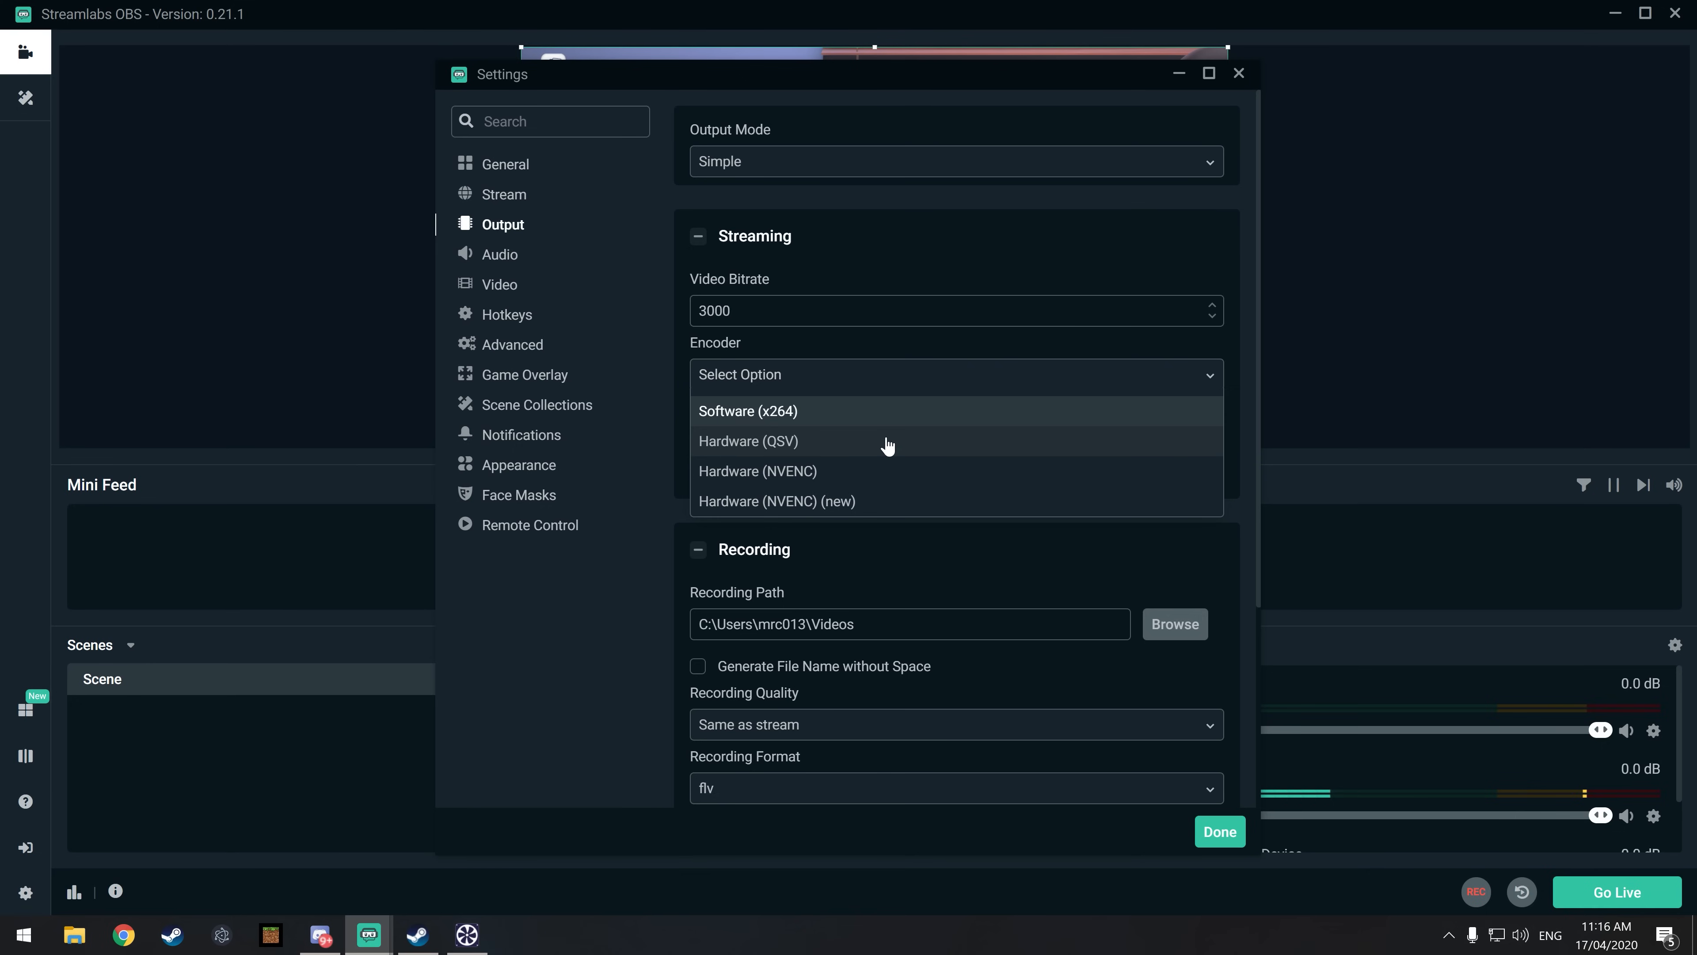
pyautogui.click(887, 442)
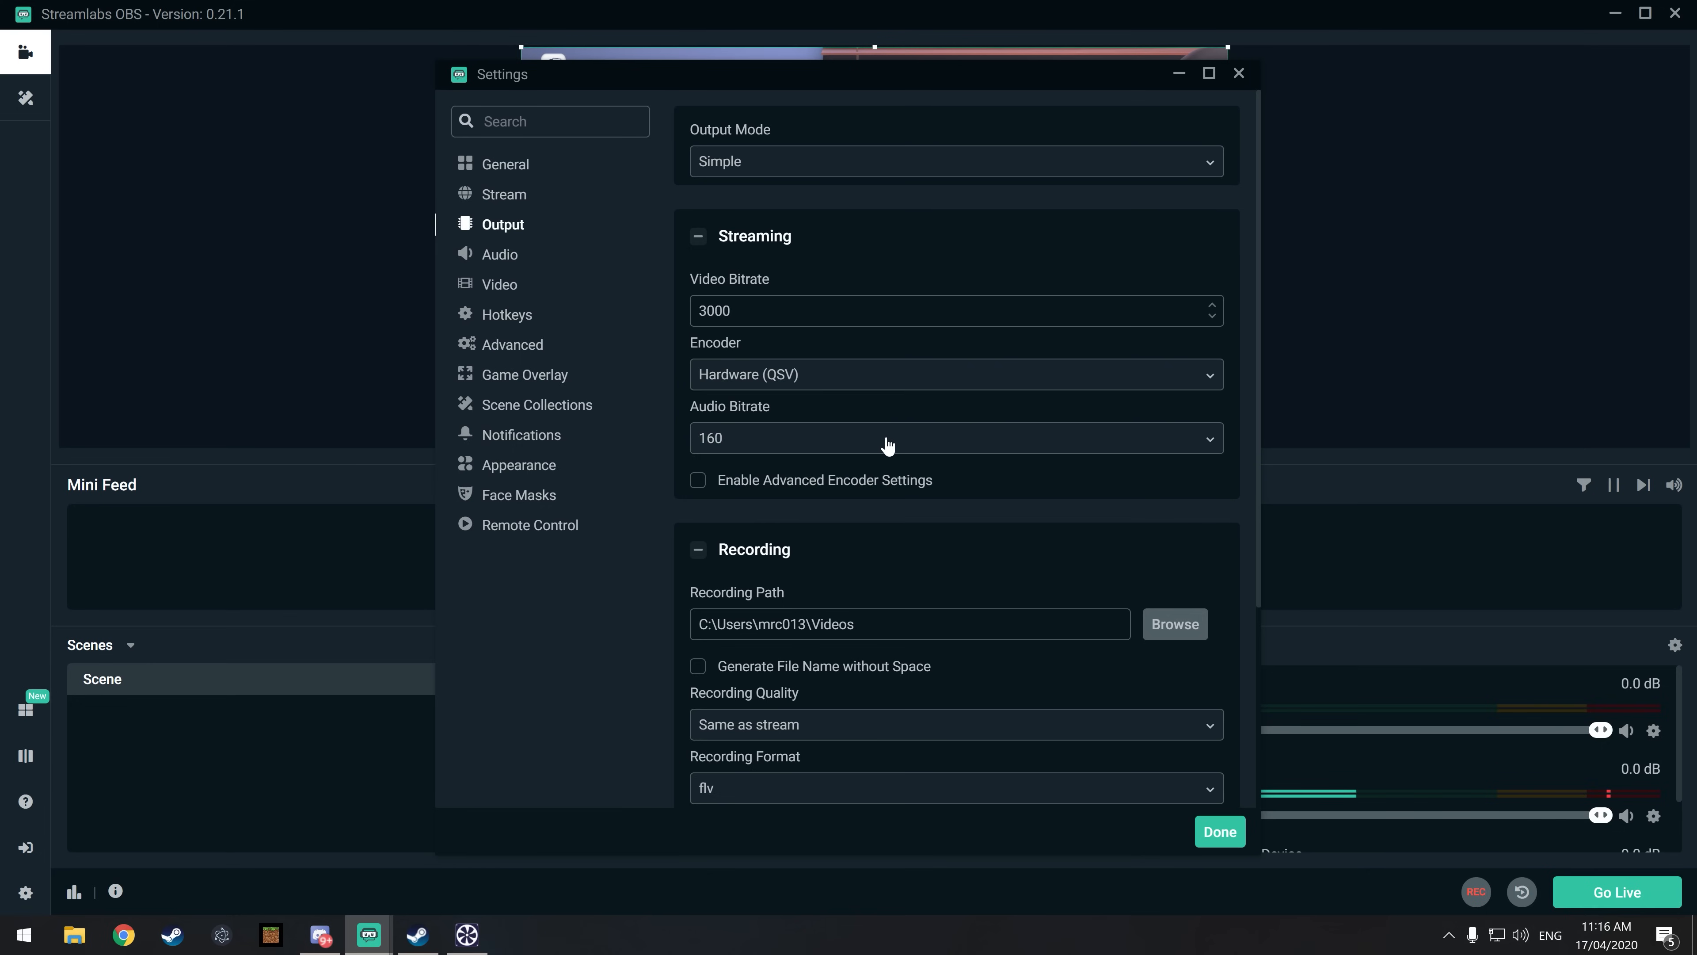
pyautogui.click(1025, 375)
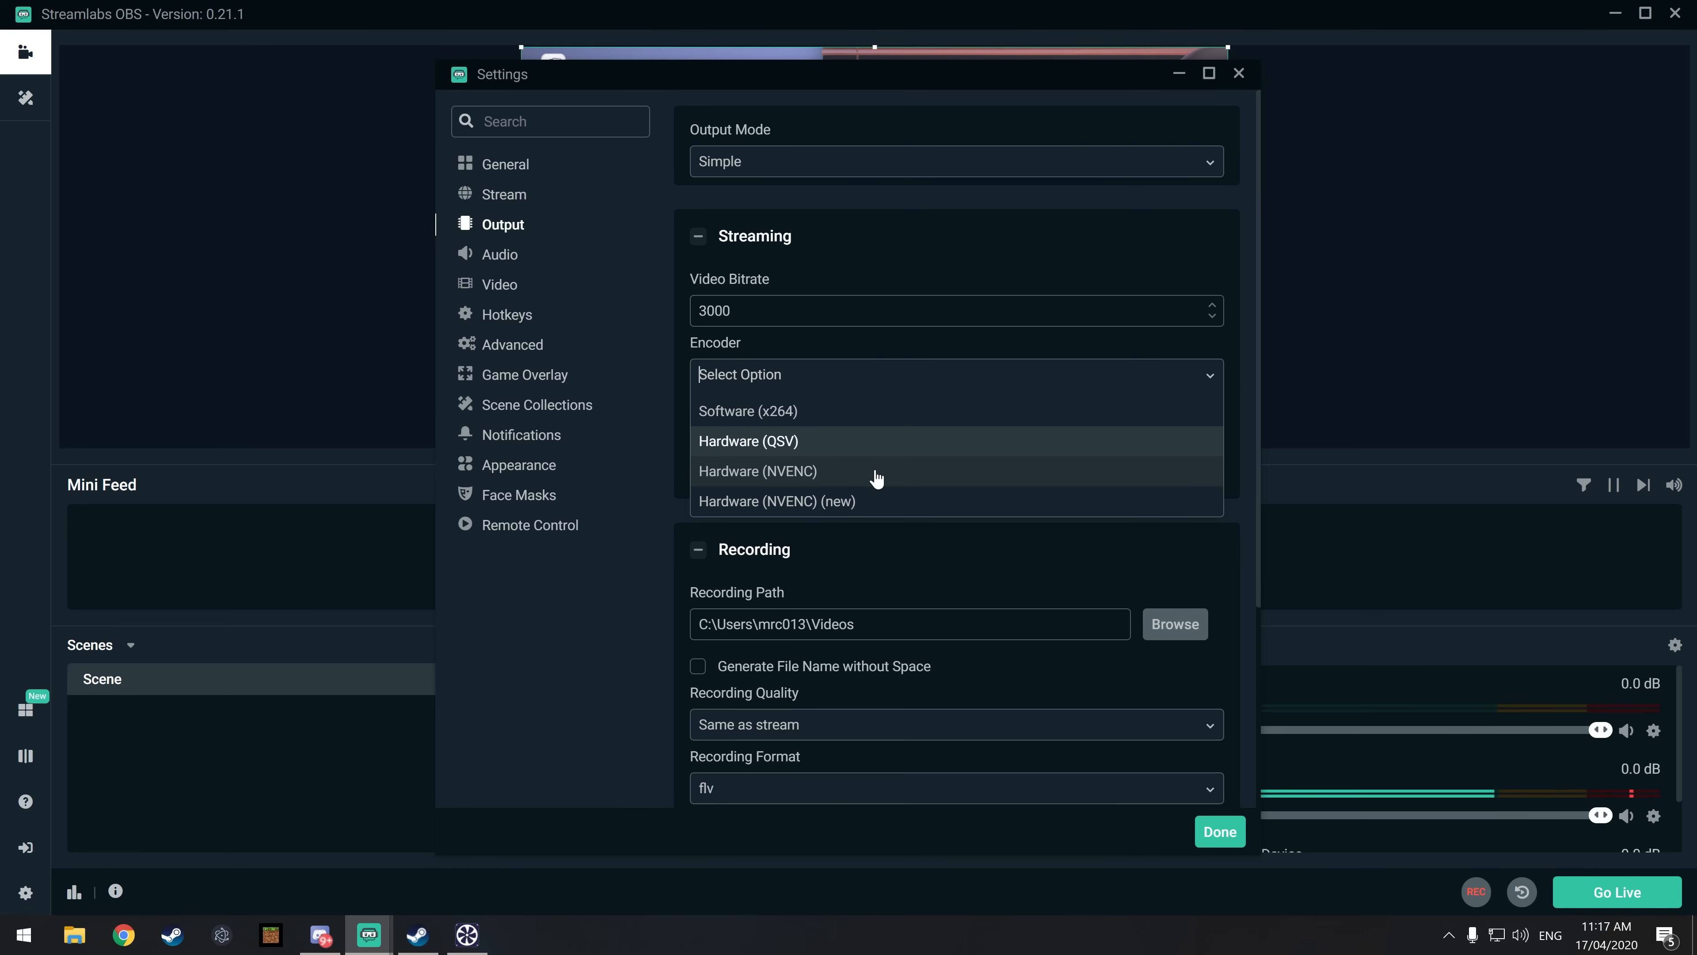
pyautogui.click(828, 472)
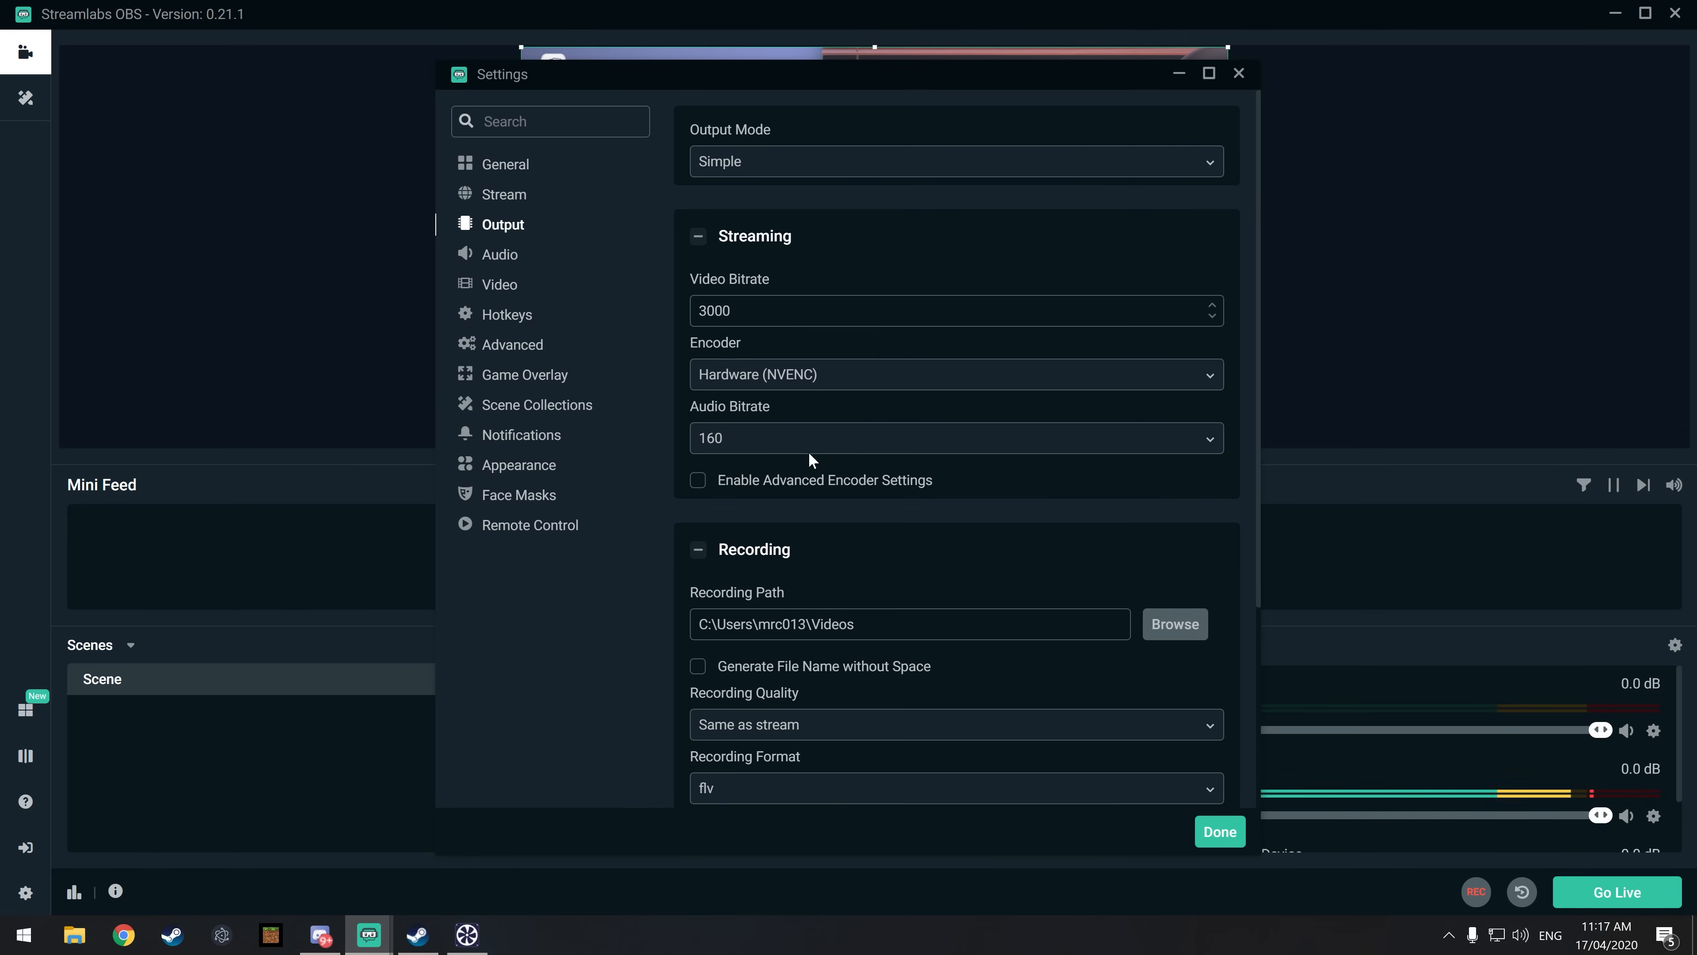
pyautogui.click(831, 376)
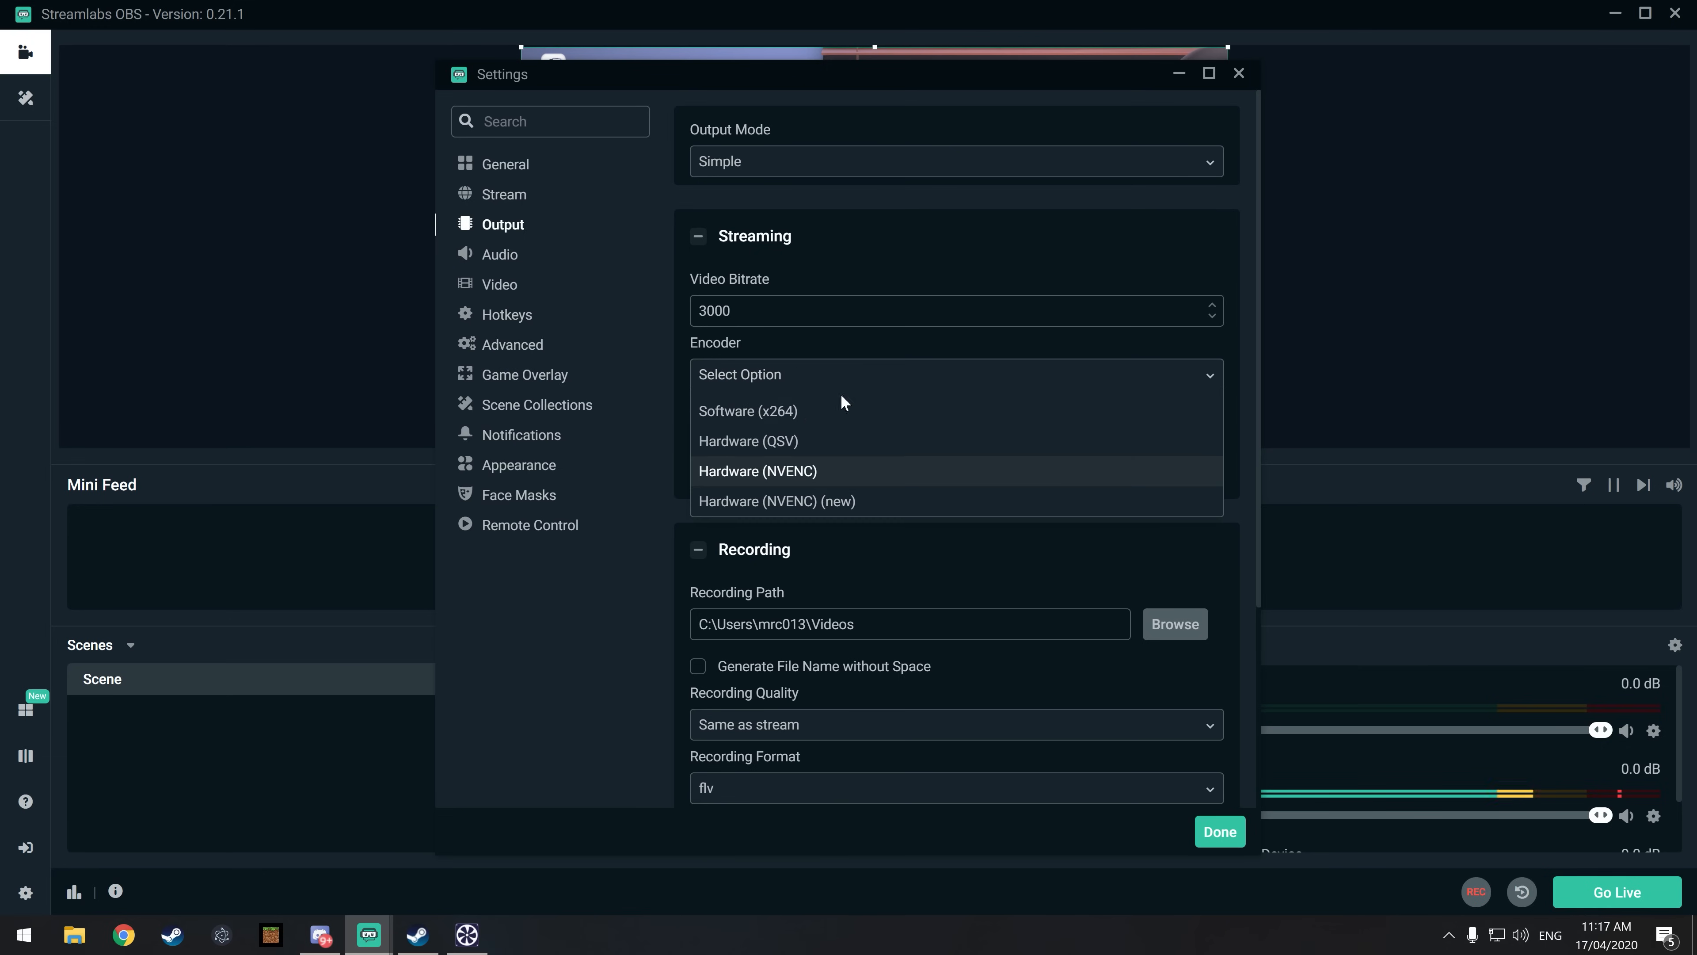
pyautogui.click(829, 503)
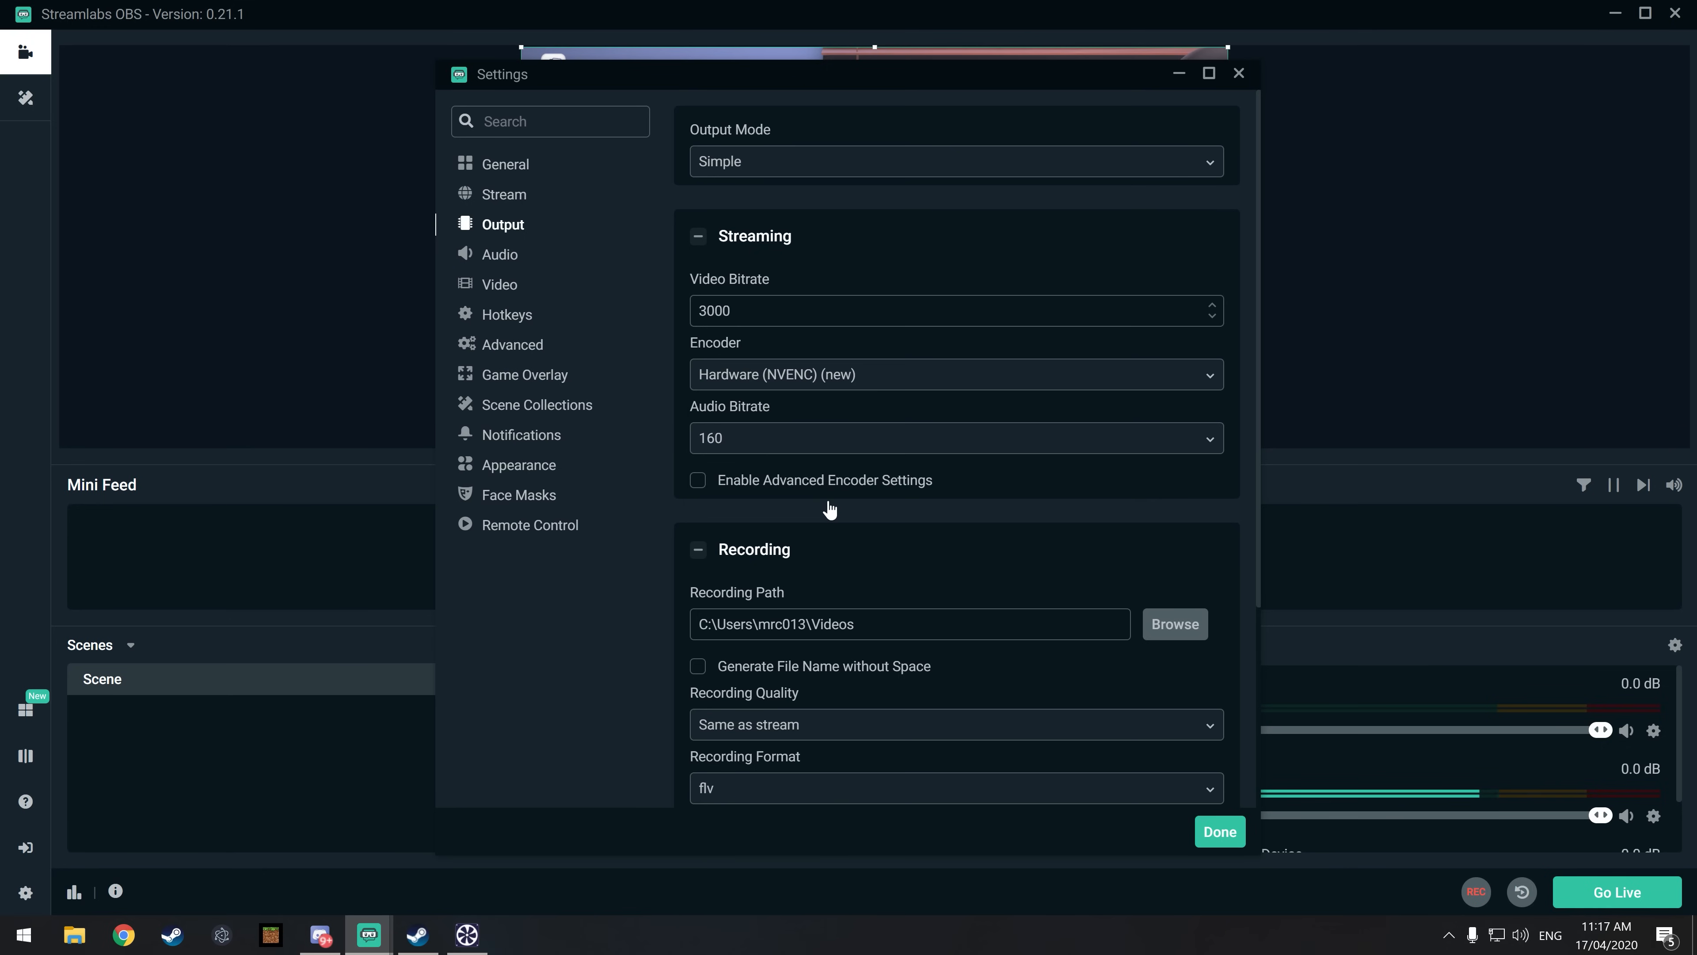
# Step: Enable the advanced encoder settings and review the encoder presets, keeping Max Quality
pyautogui.click(845, 480)
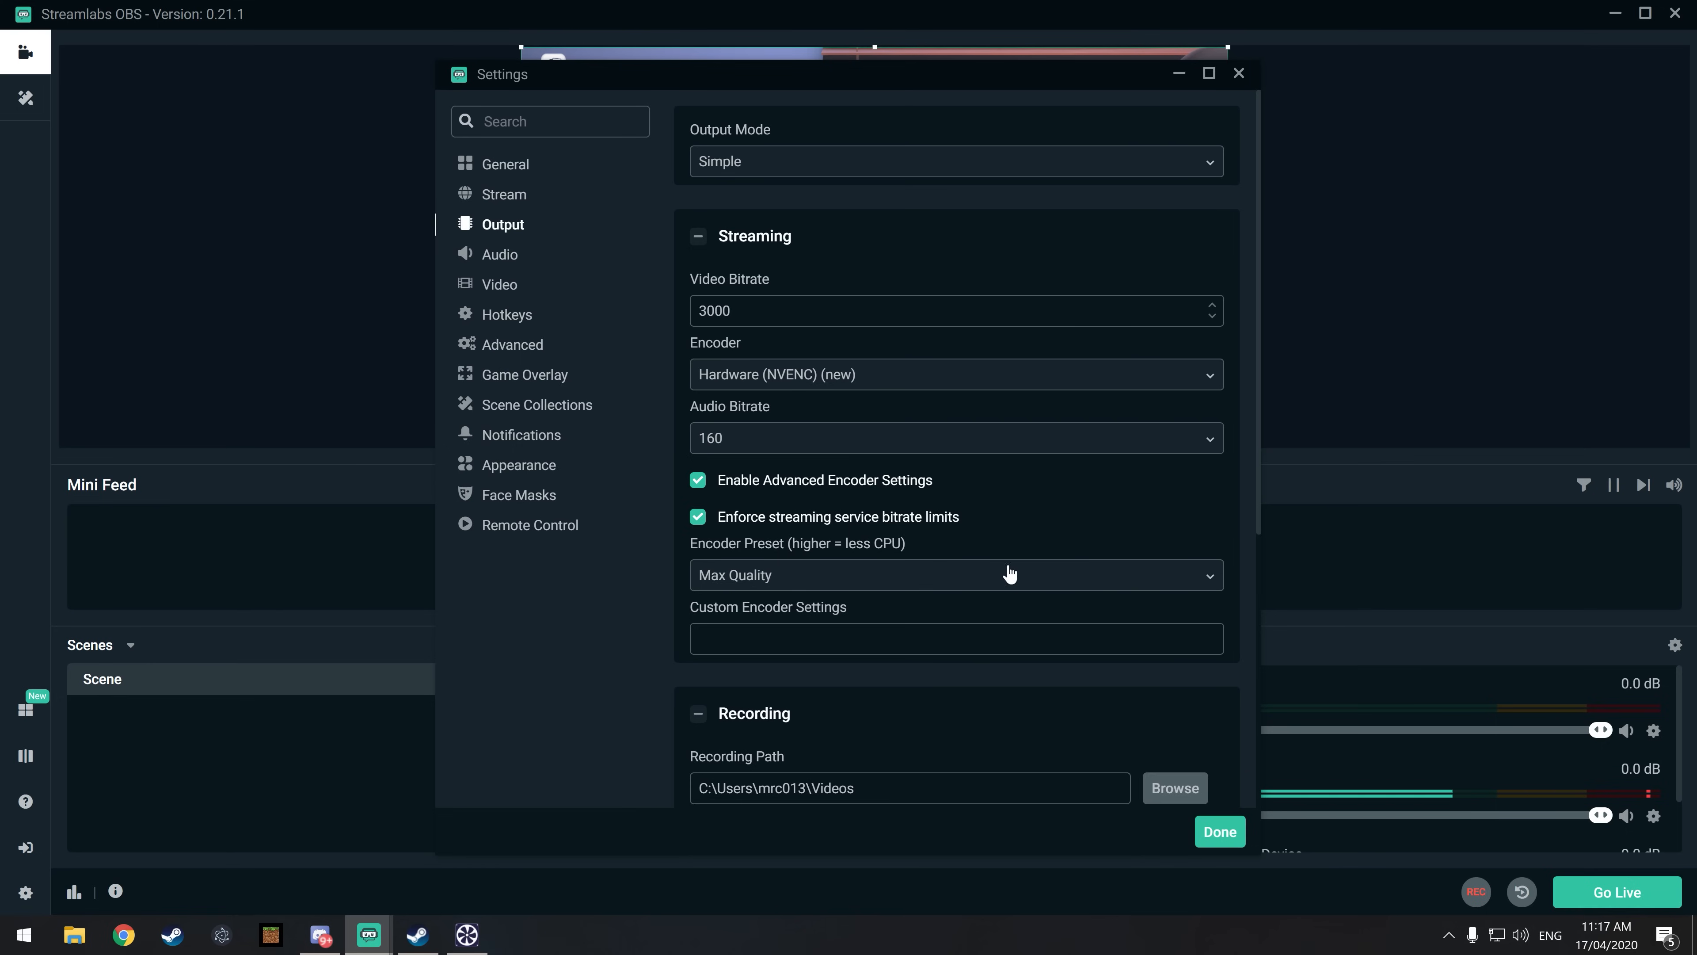
pyautogui.click(977, 582)
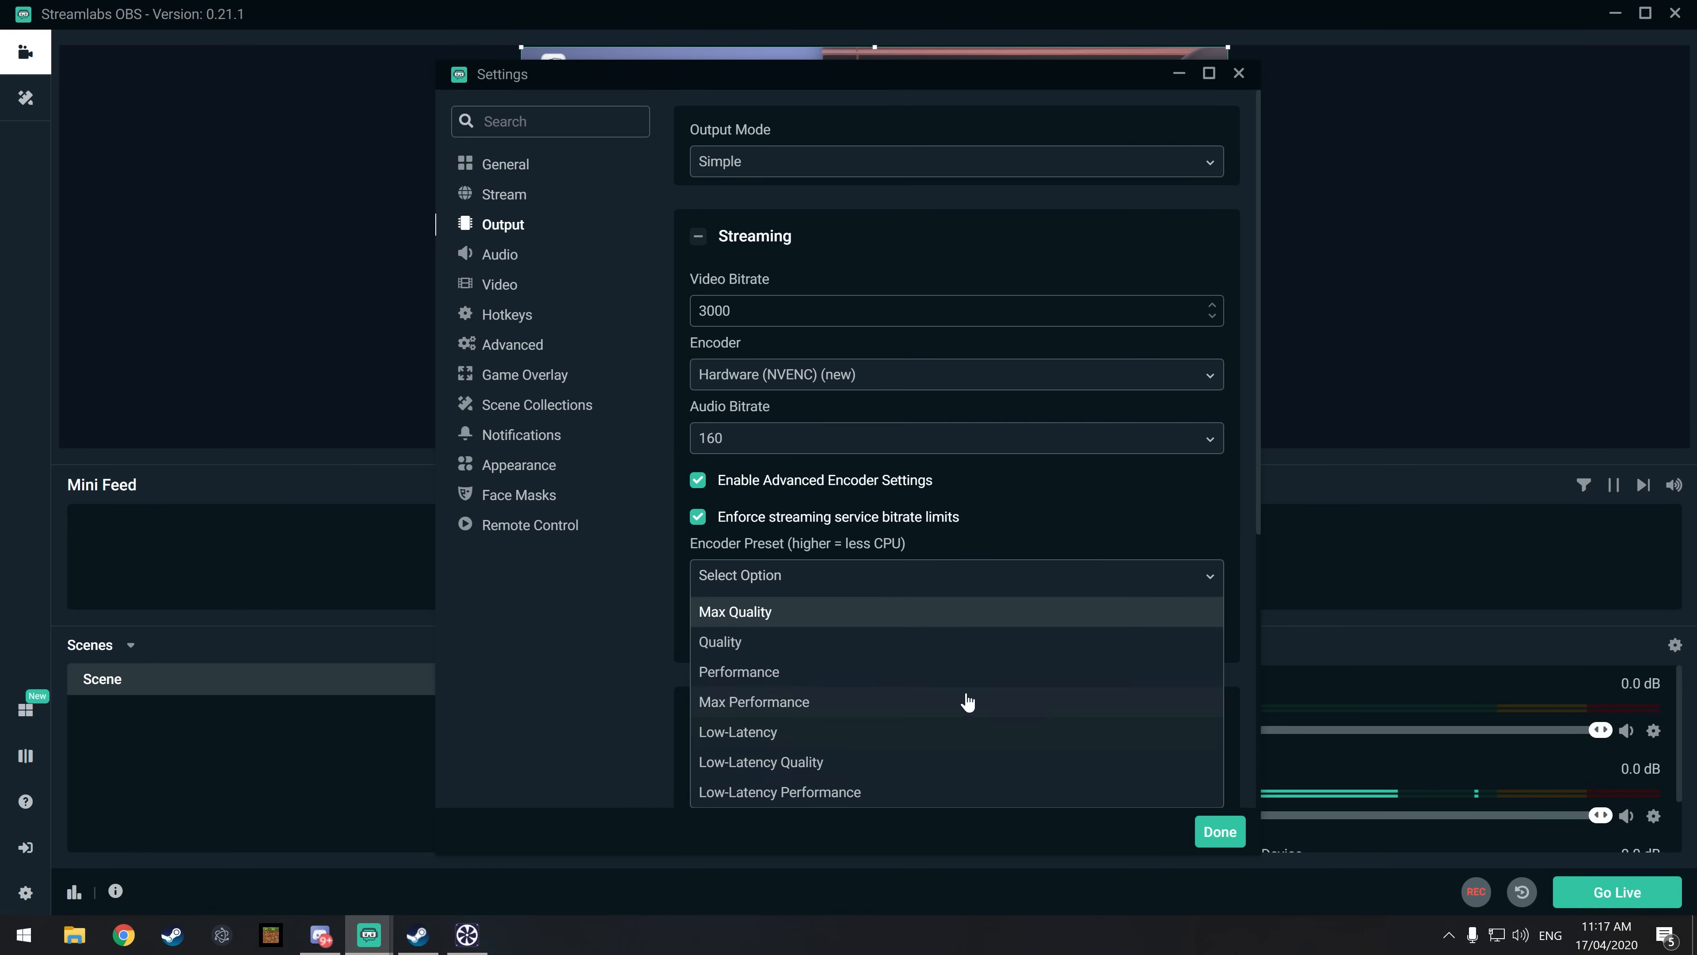
pyautogui.click(1115, 497)
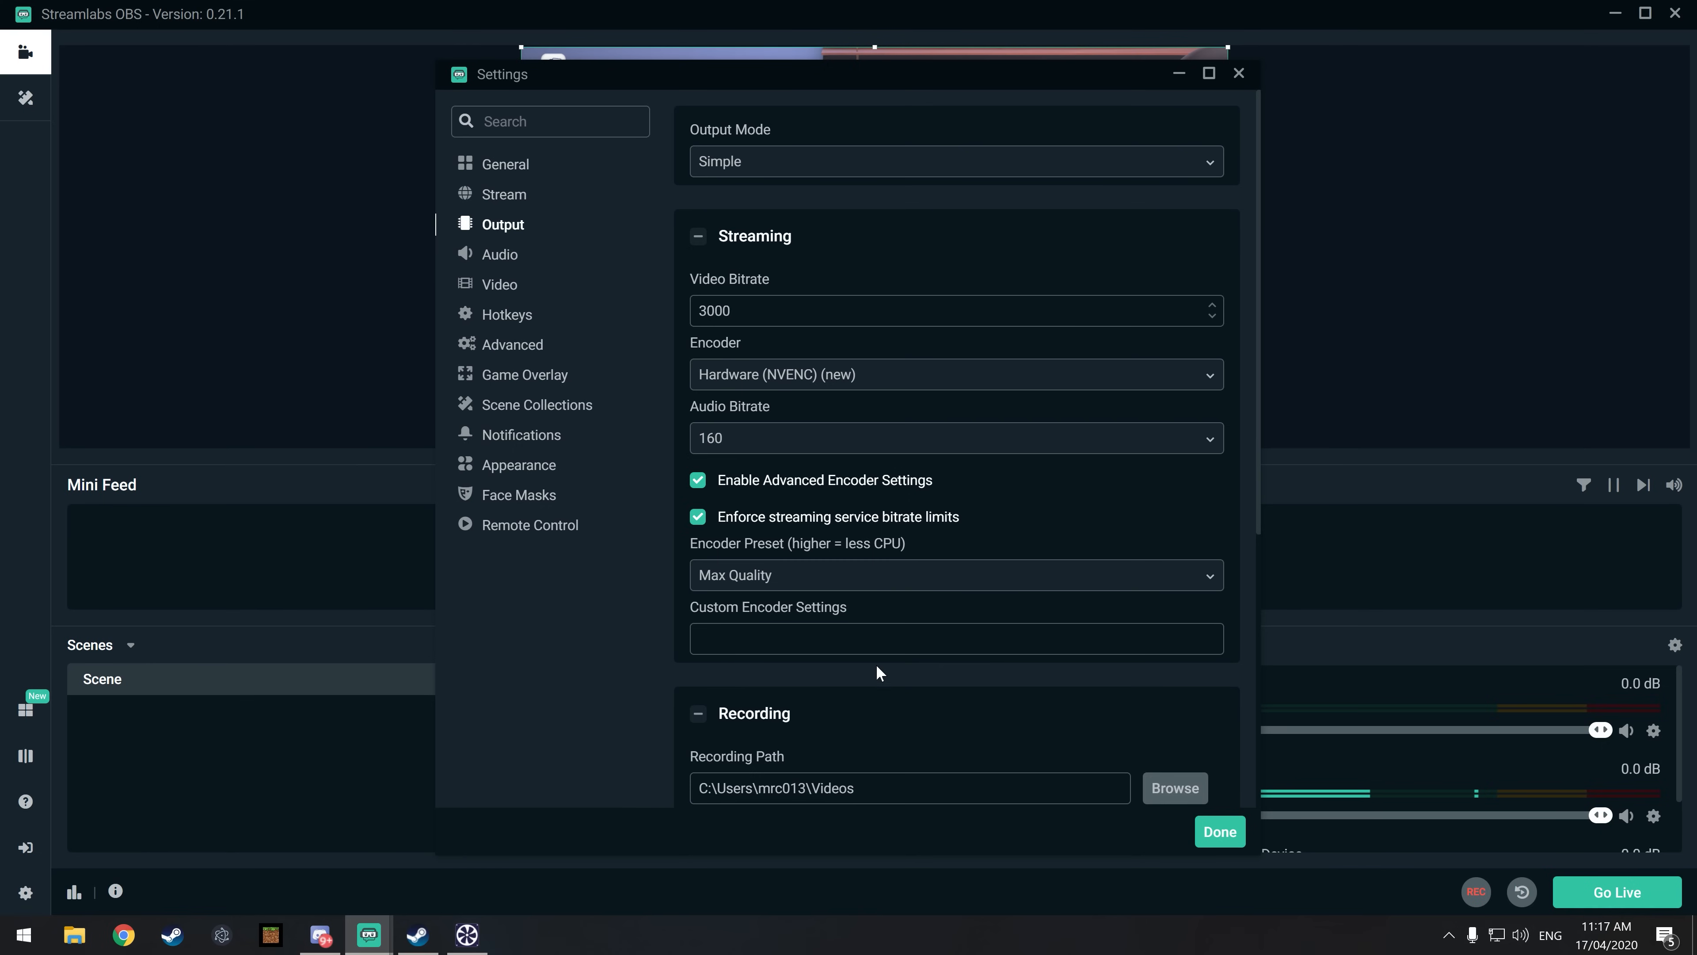
# Step: Reselect Hardware (NVENC) (new) and change the streaming encoder to Hardware (QSV)
pyautogui.click(780, 375)
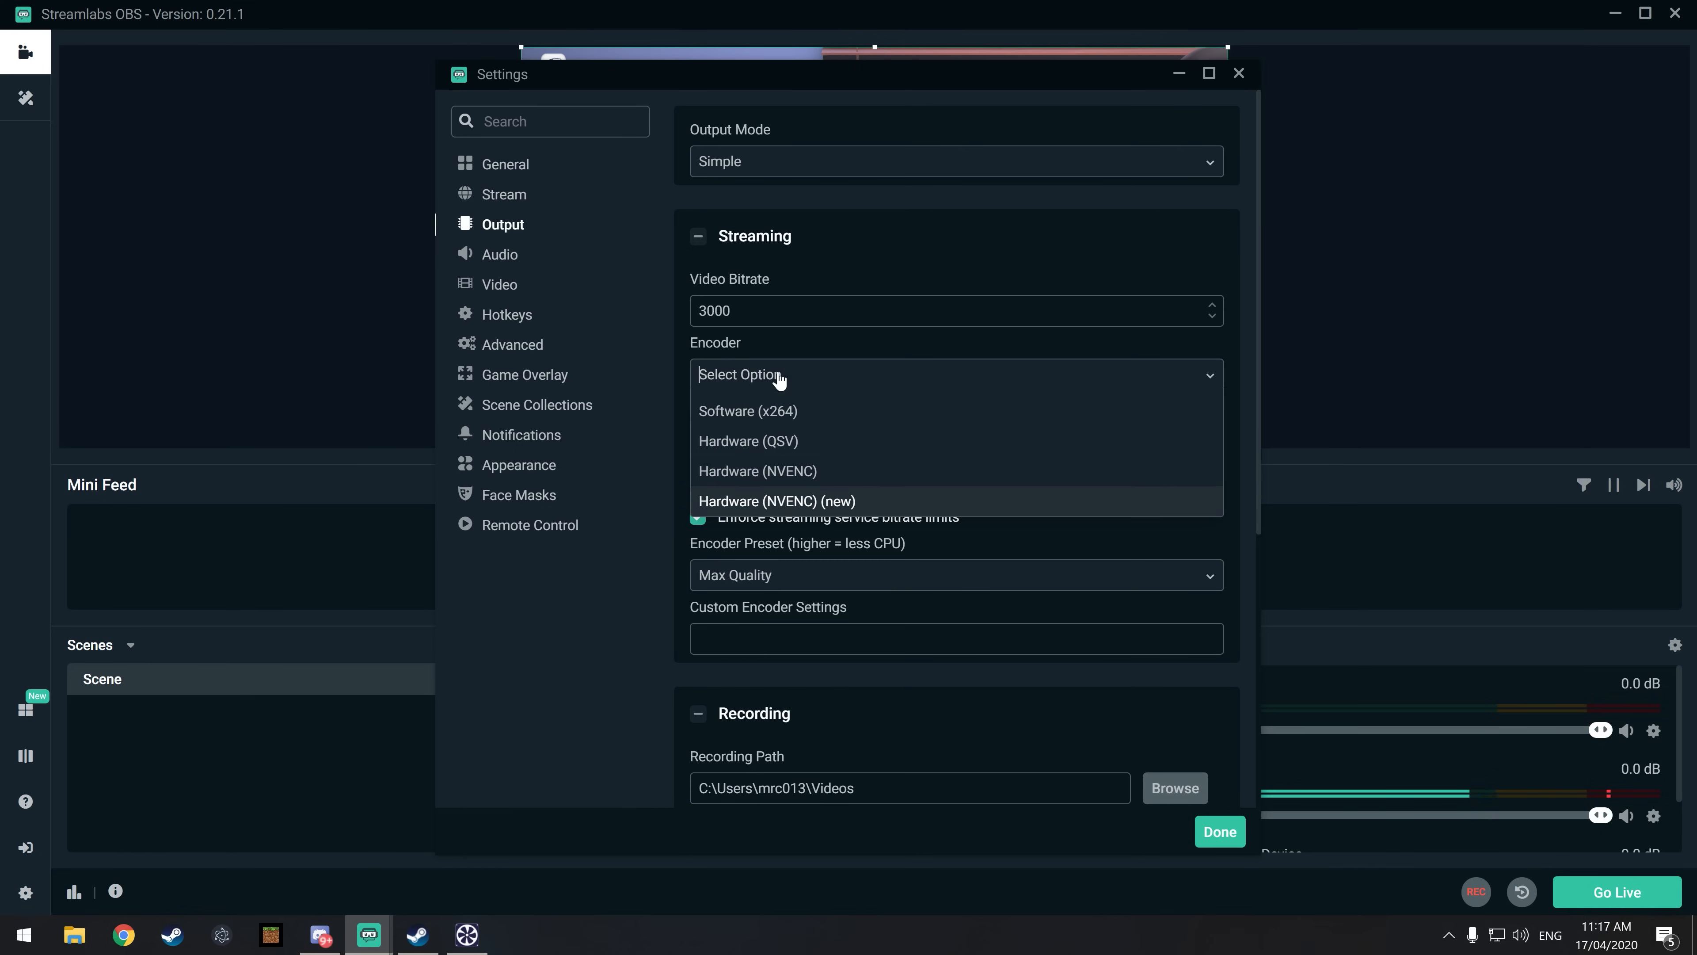
pyautogui.click(881, 508)
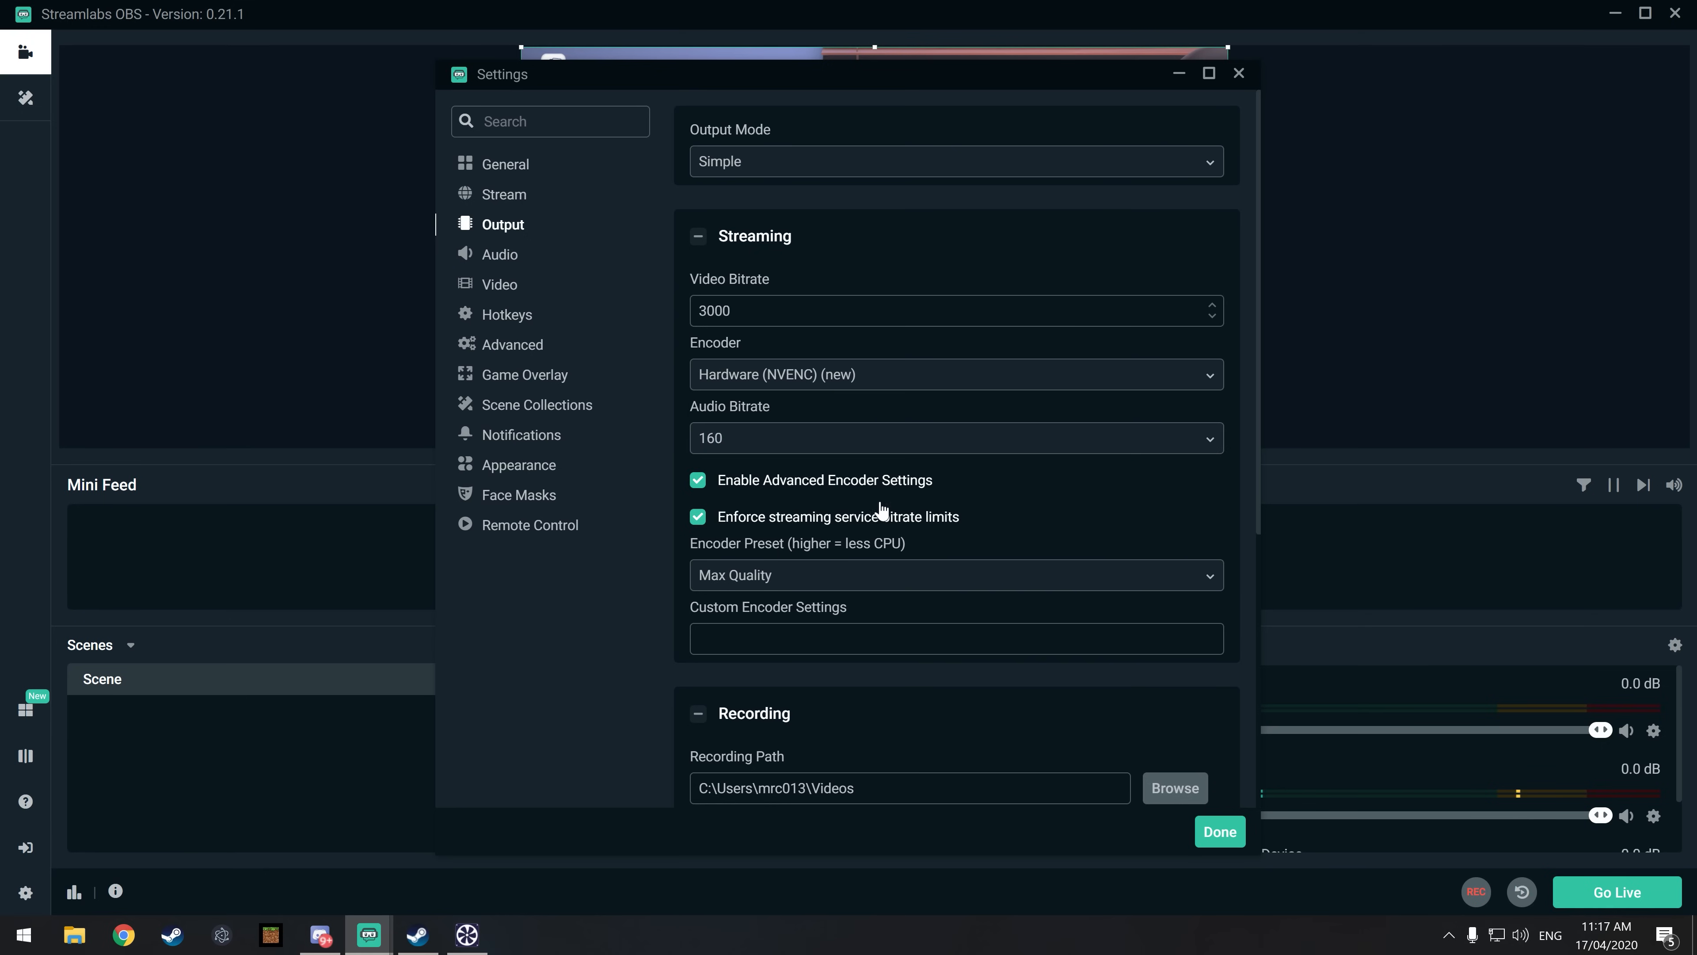
pyautogui.click(830, 382)
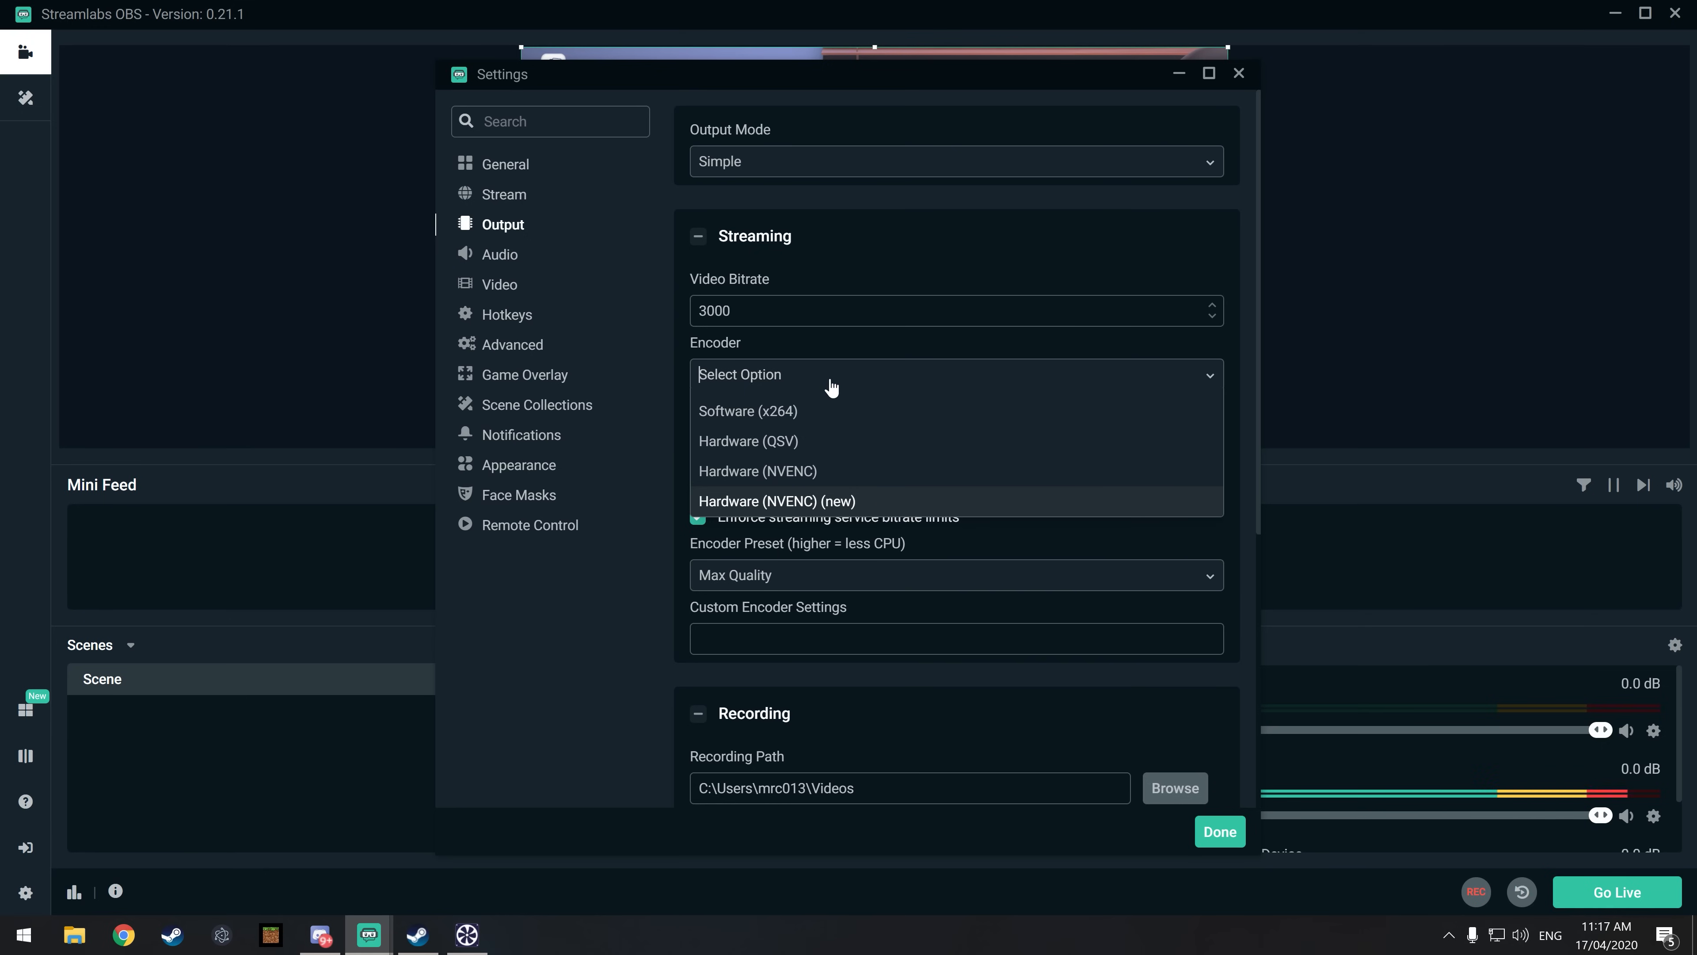
pyautogui.click(818, 442)
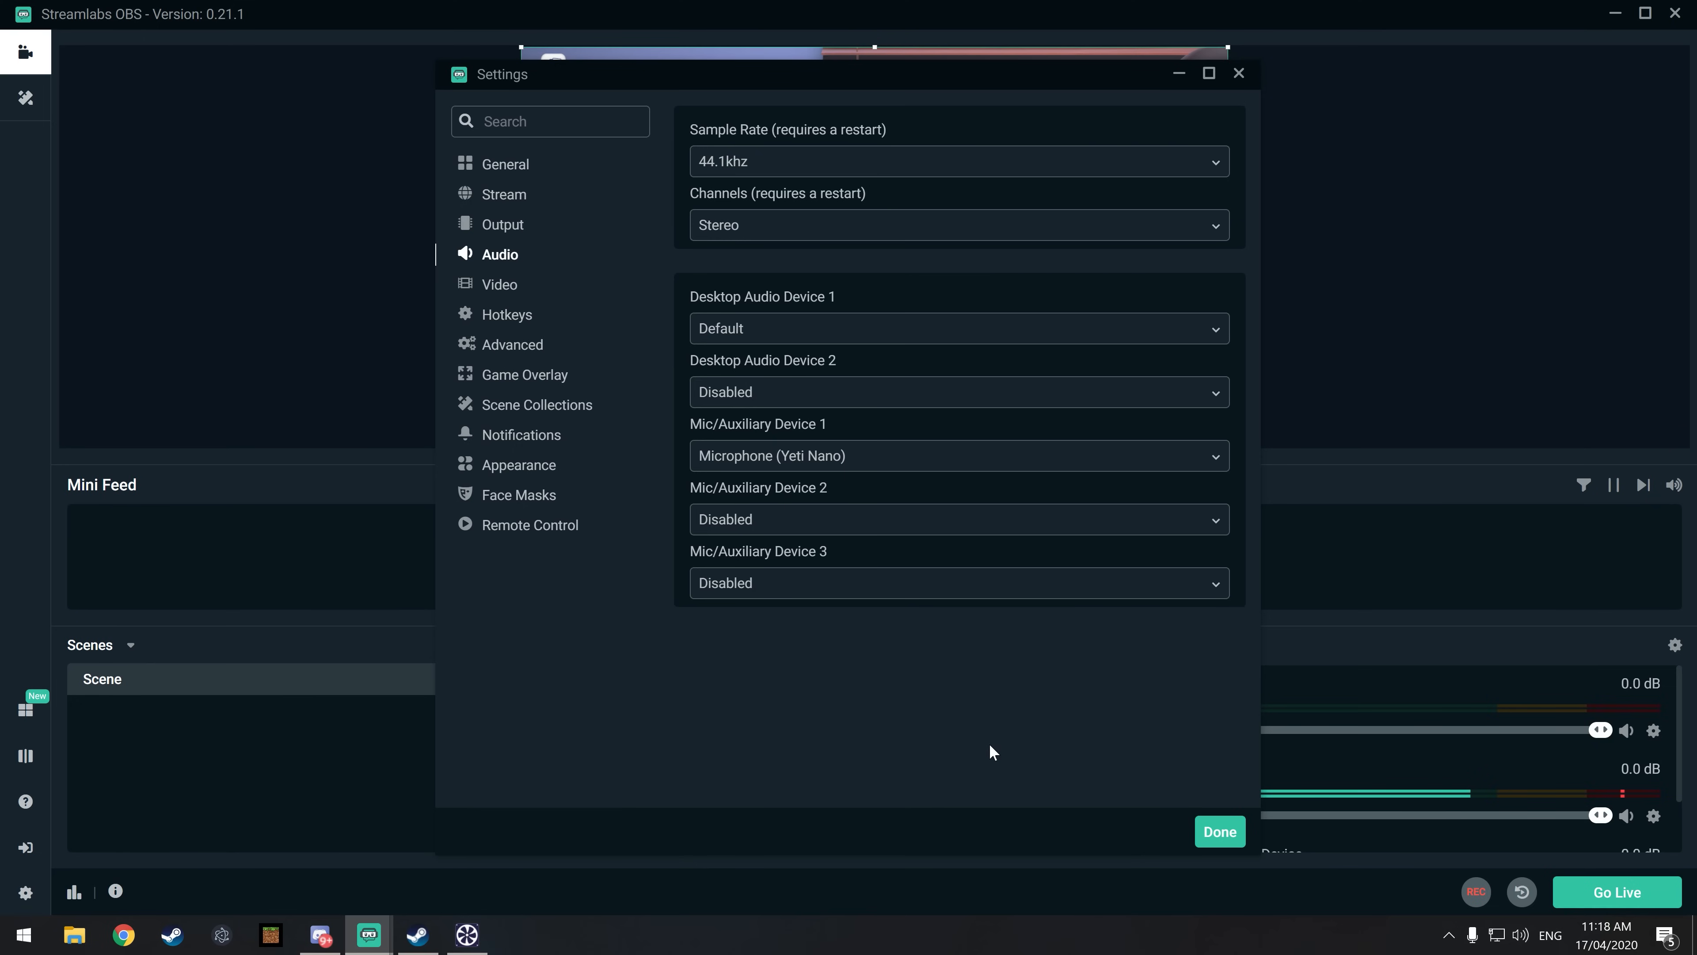
# Step: Review the output devices offered for Desktop Audio Device 1, keeping Default
pyautogui.click(768, 327)
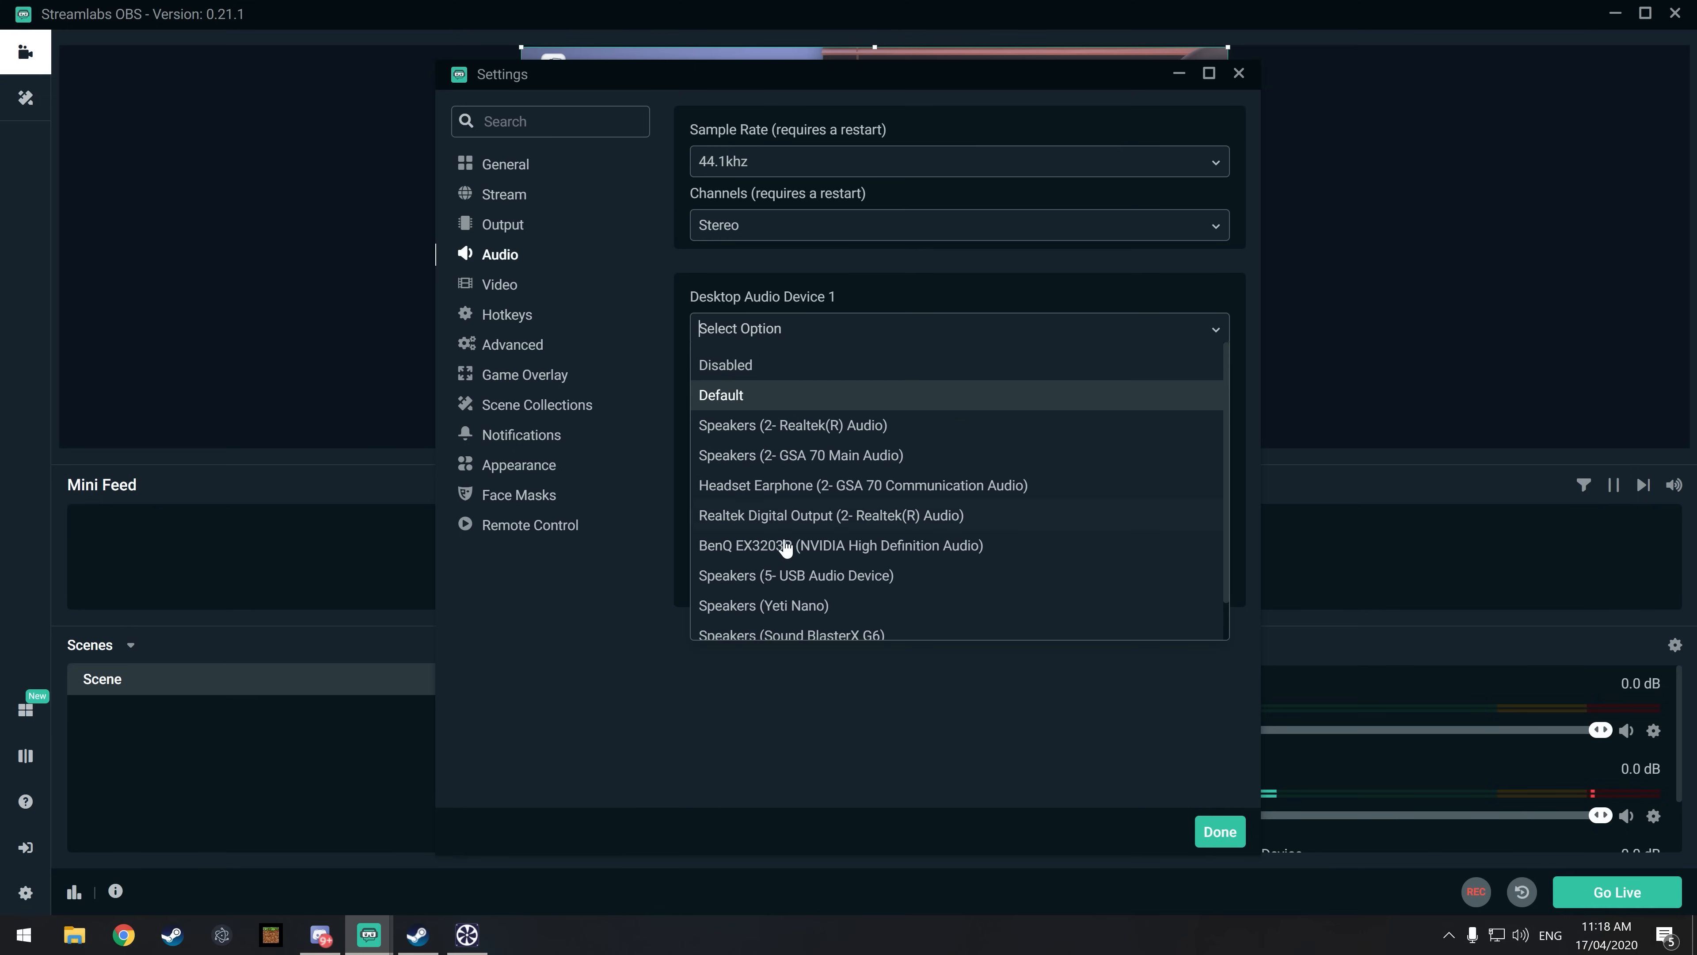
pyautogui.scroll(-1, 808, 562)
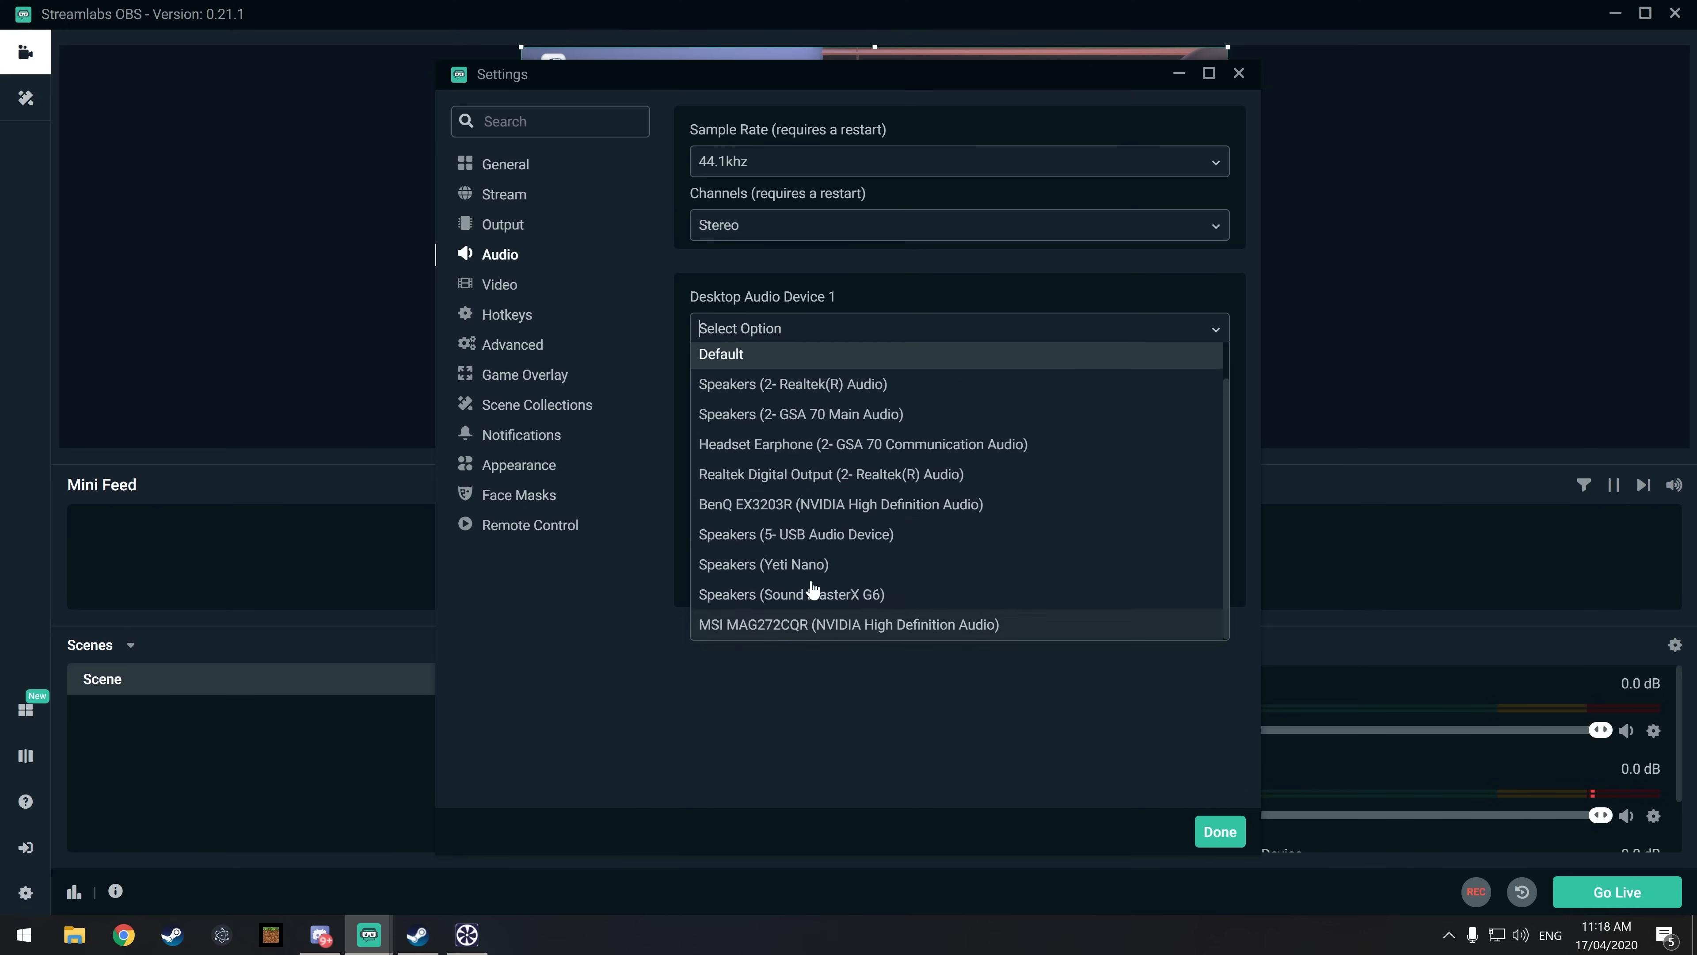
pyautogui.click(1068, 748)
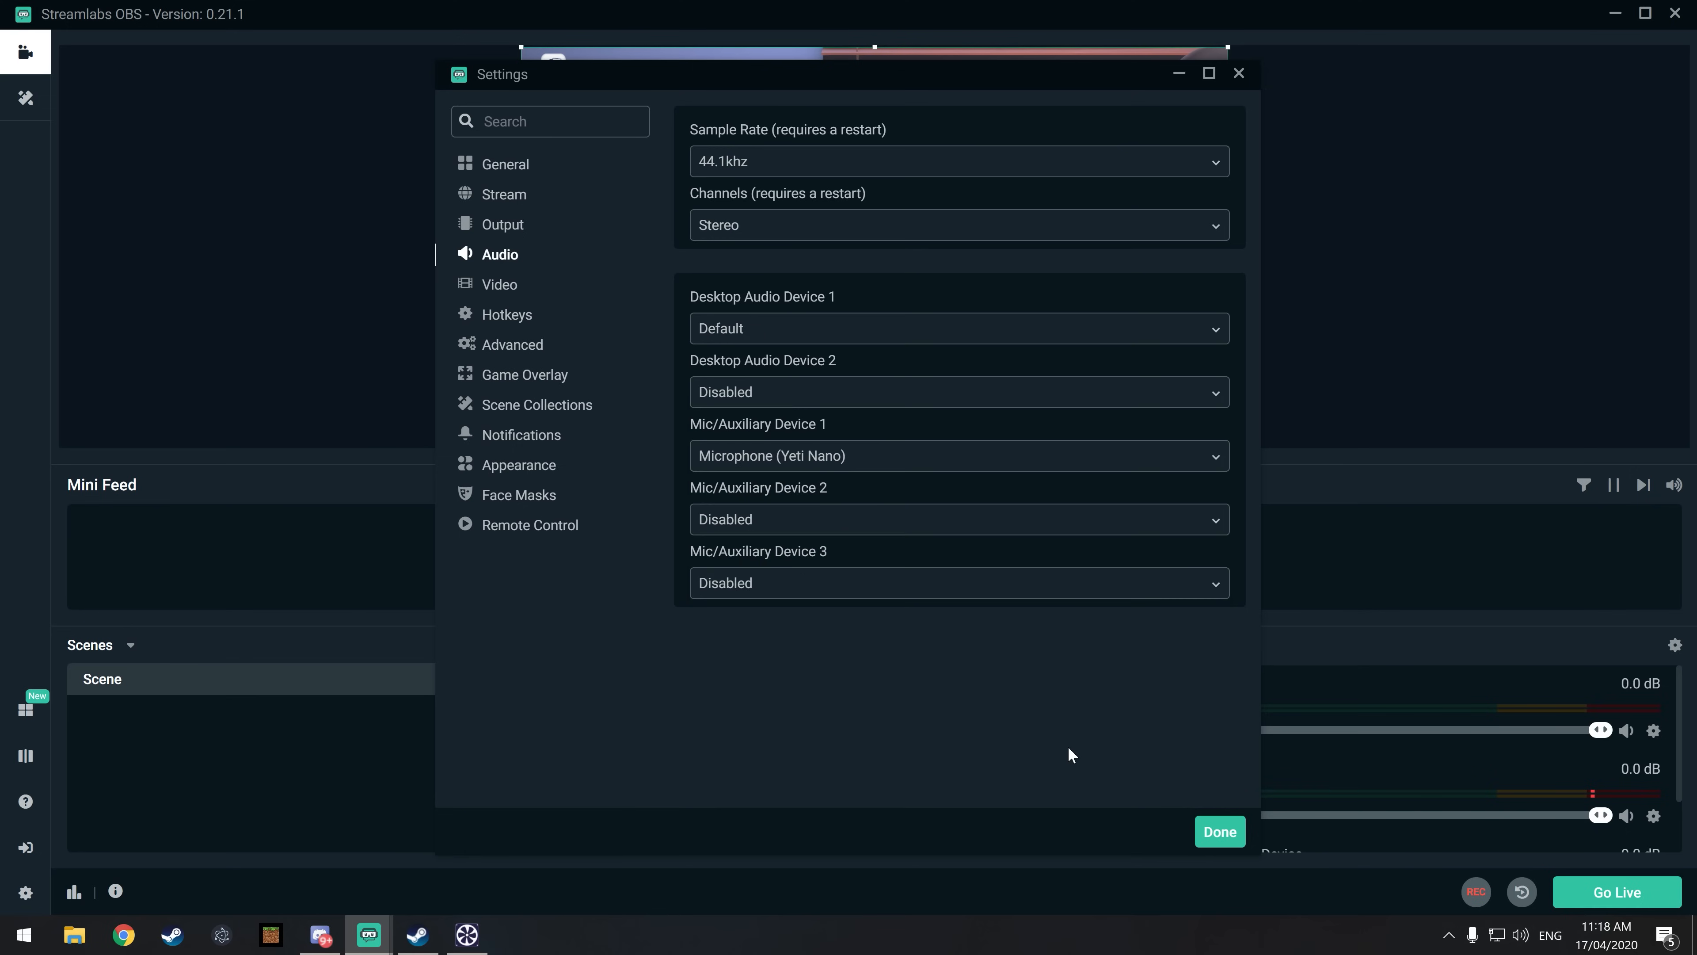
# Step: Review the video settings and look through the available streaming, recording and scene hotkeys
pyautogui.click(536, 285)
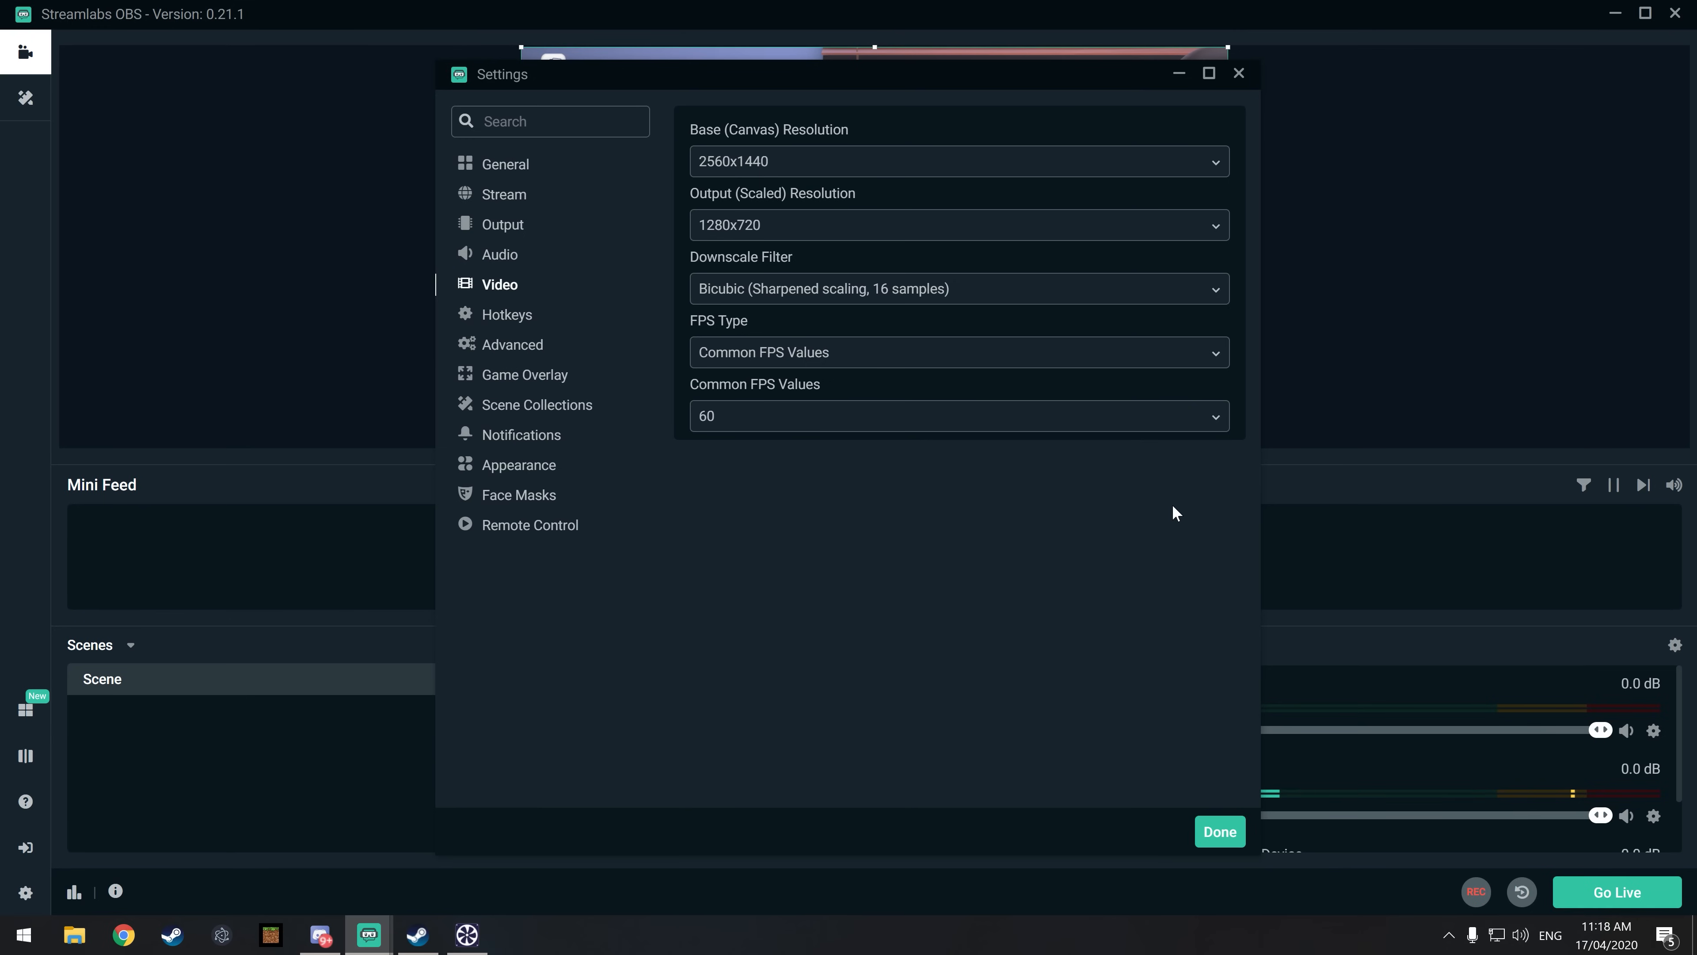
pyautogui.click(511, 320)
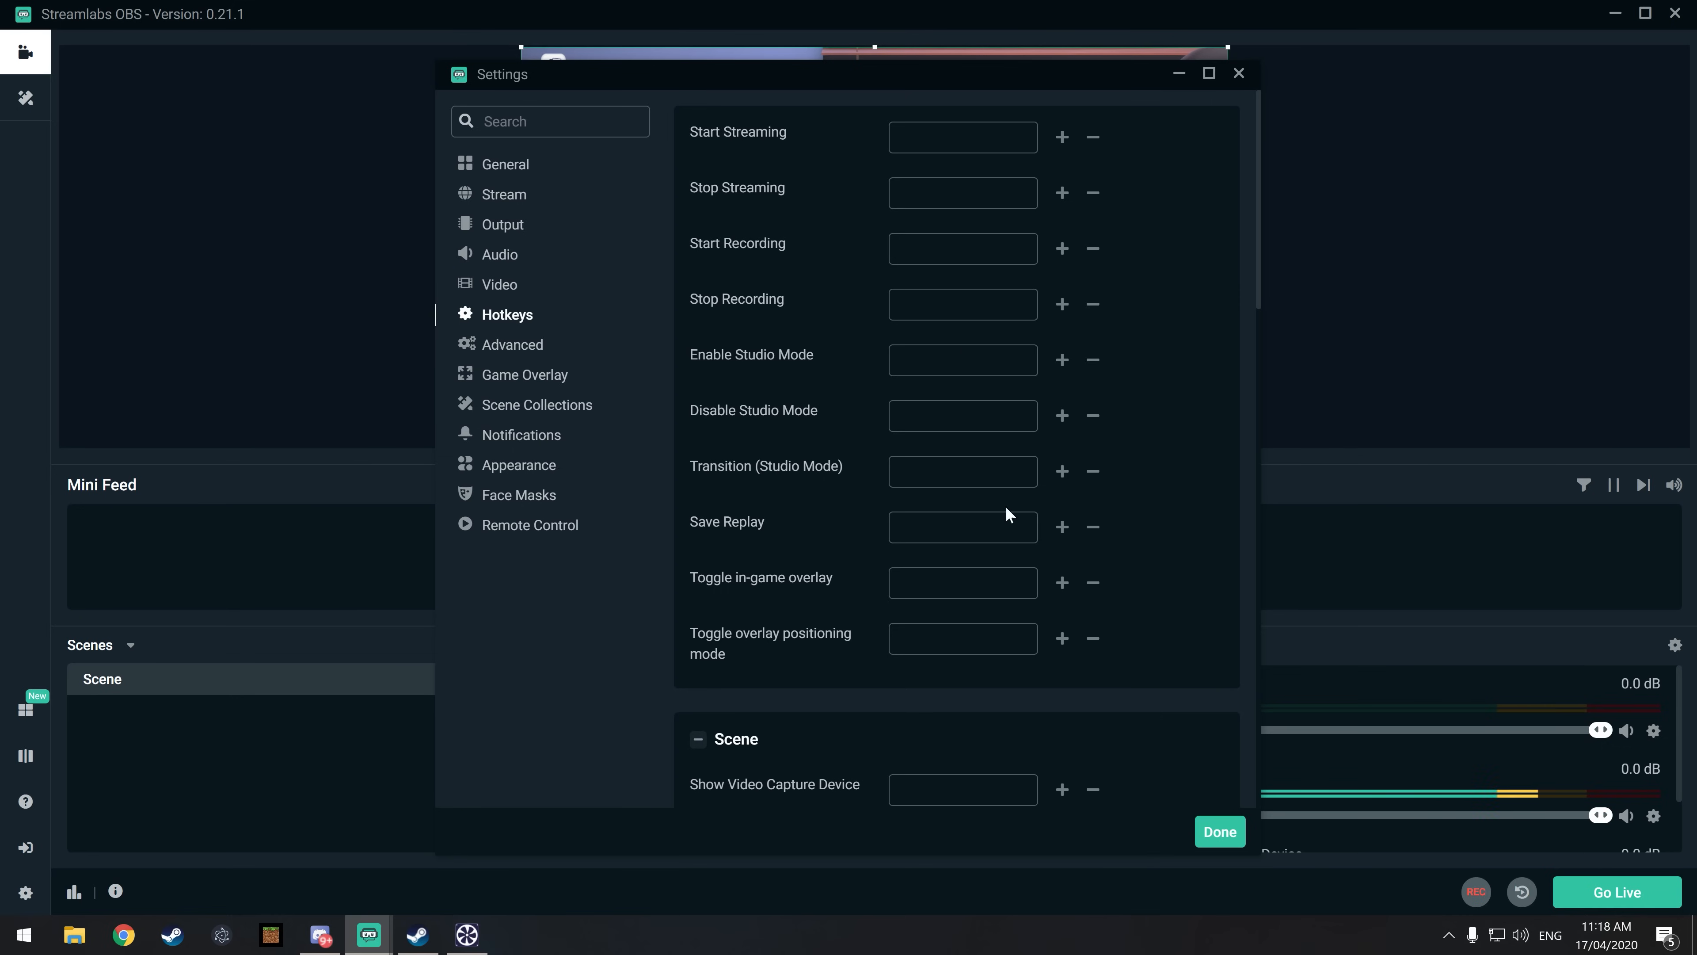
pyautogui.scroll(-5, 1137, 561)
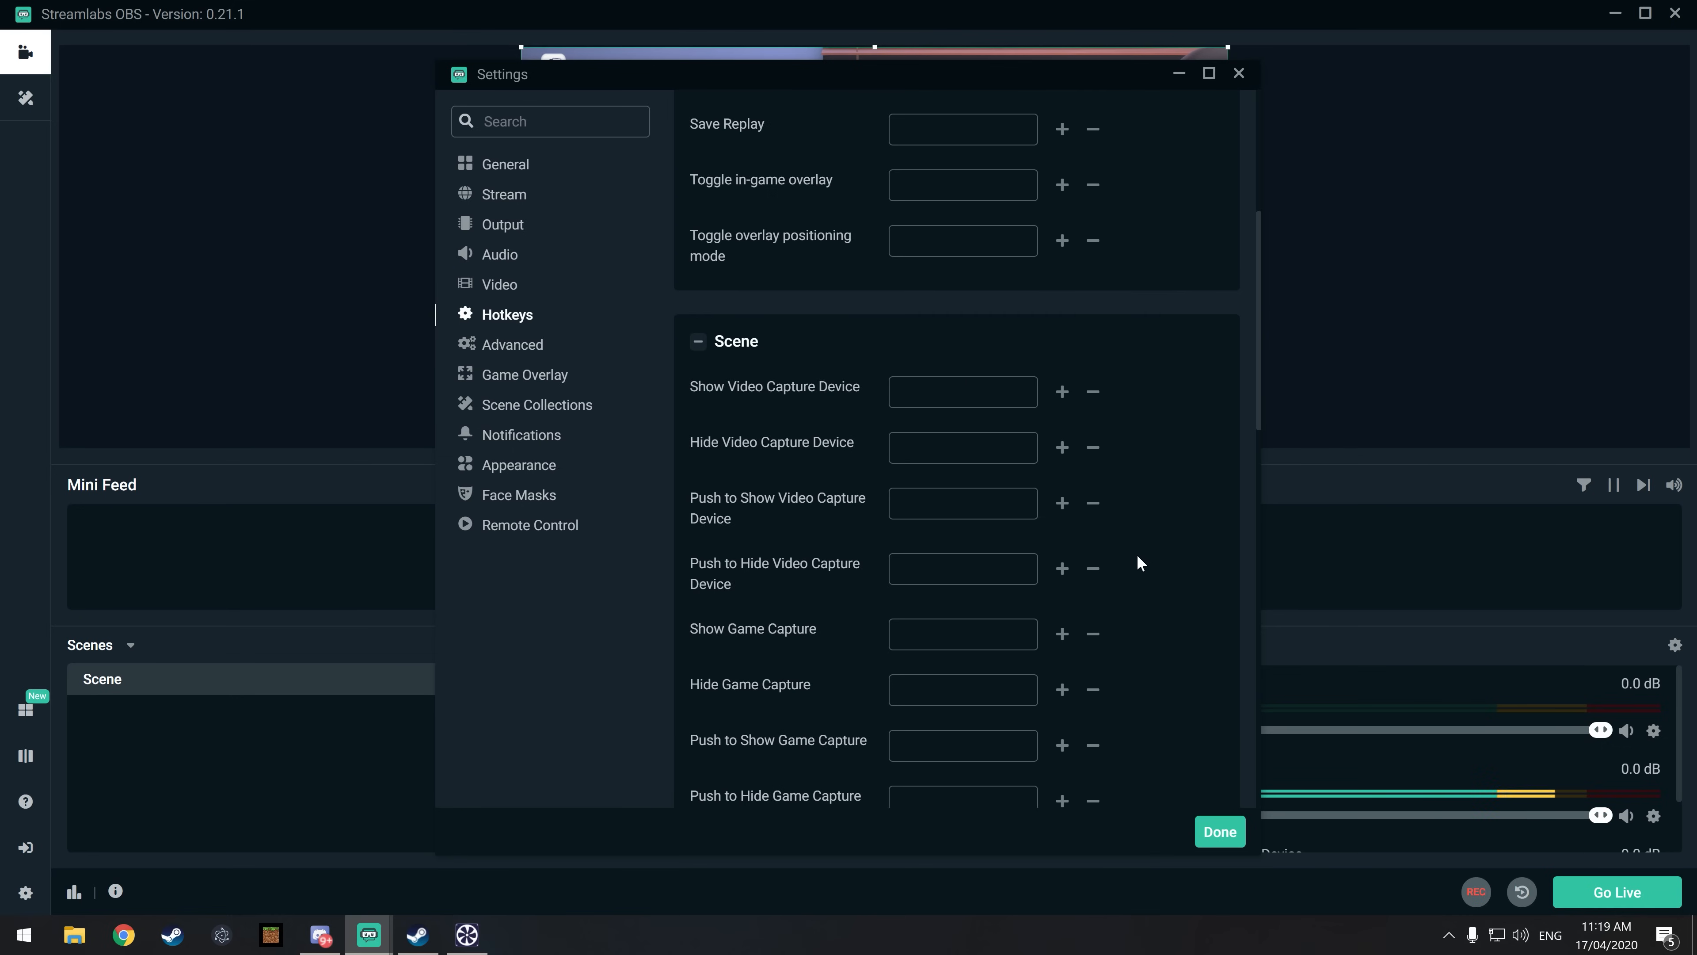
pyautogui.scroll(5, 1152, 531)
pyautogui.click(1061, 138)
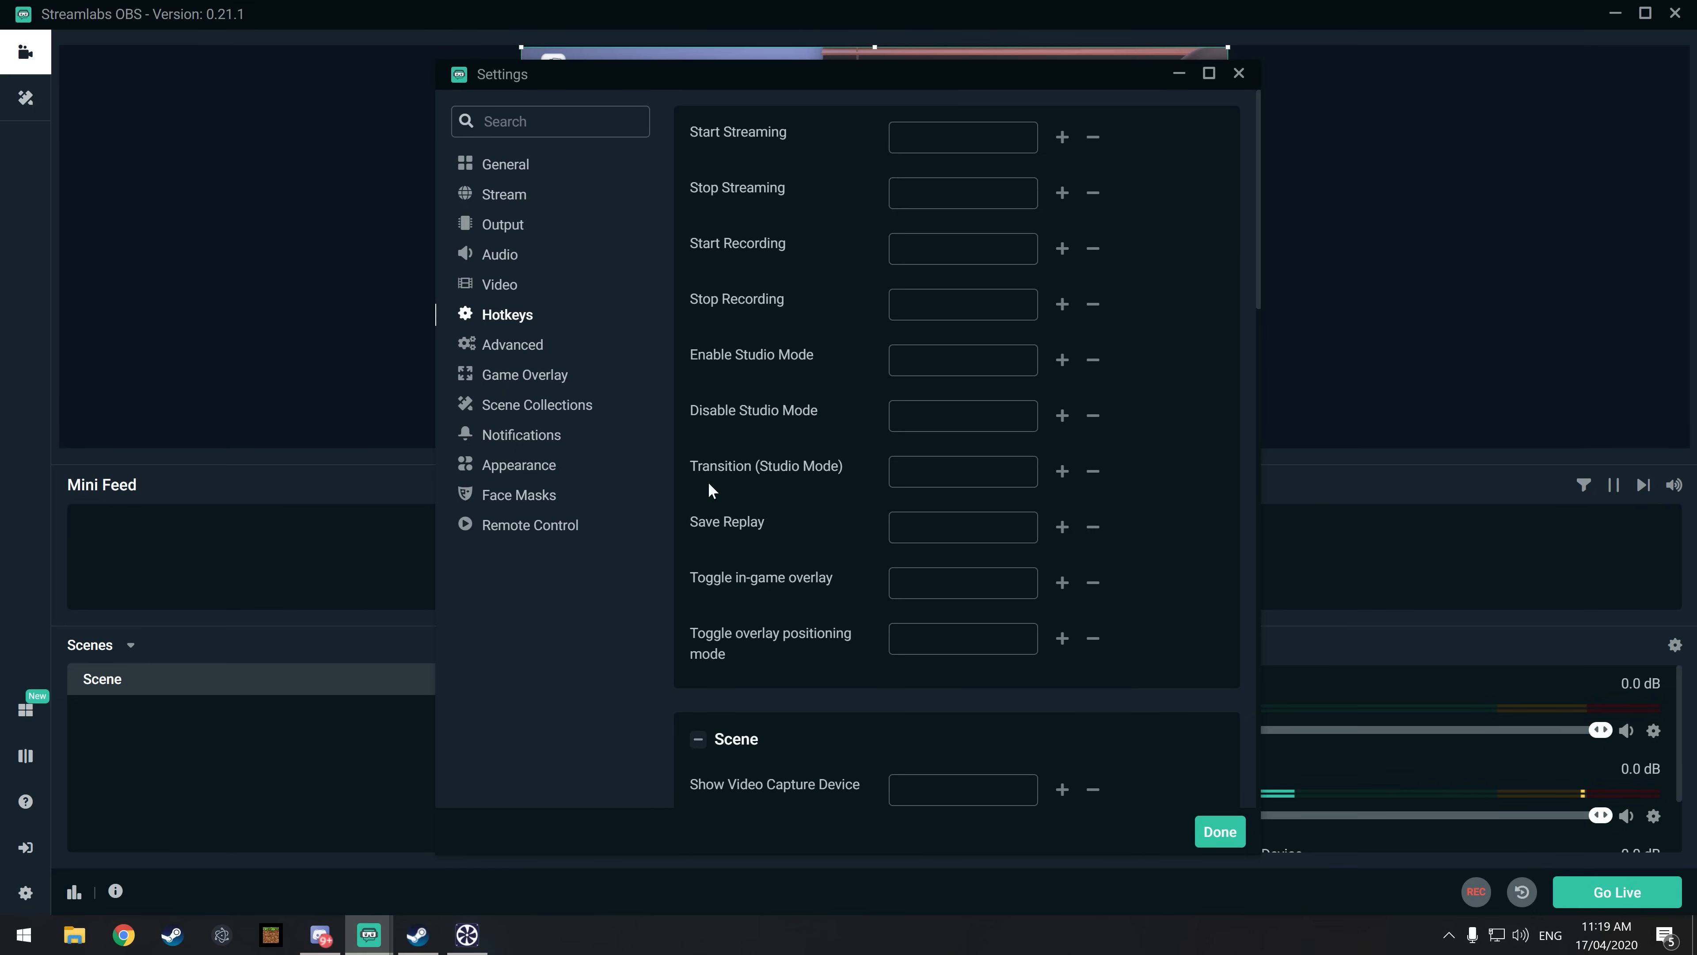
# Step: Review the Advanced, Game Overlay, Scene Collections, Notifications, Appearance and Face Masks settings
pyautogui.click(504, 358)
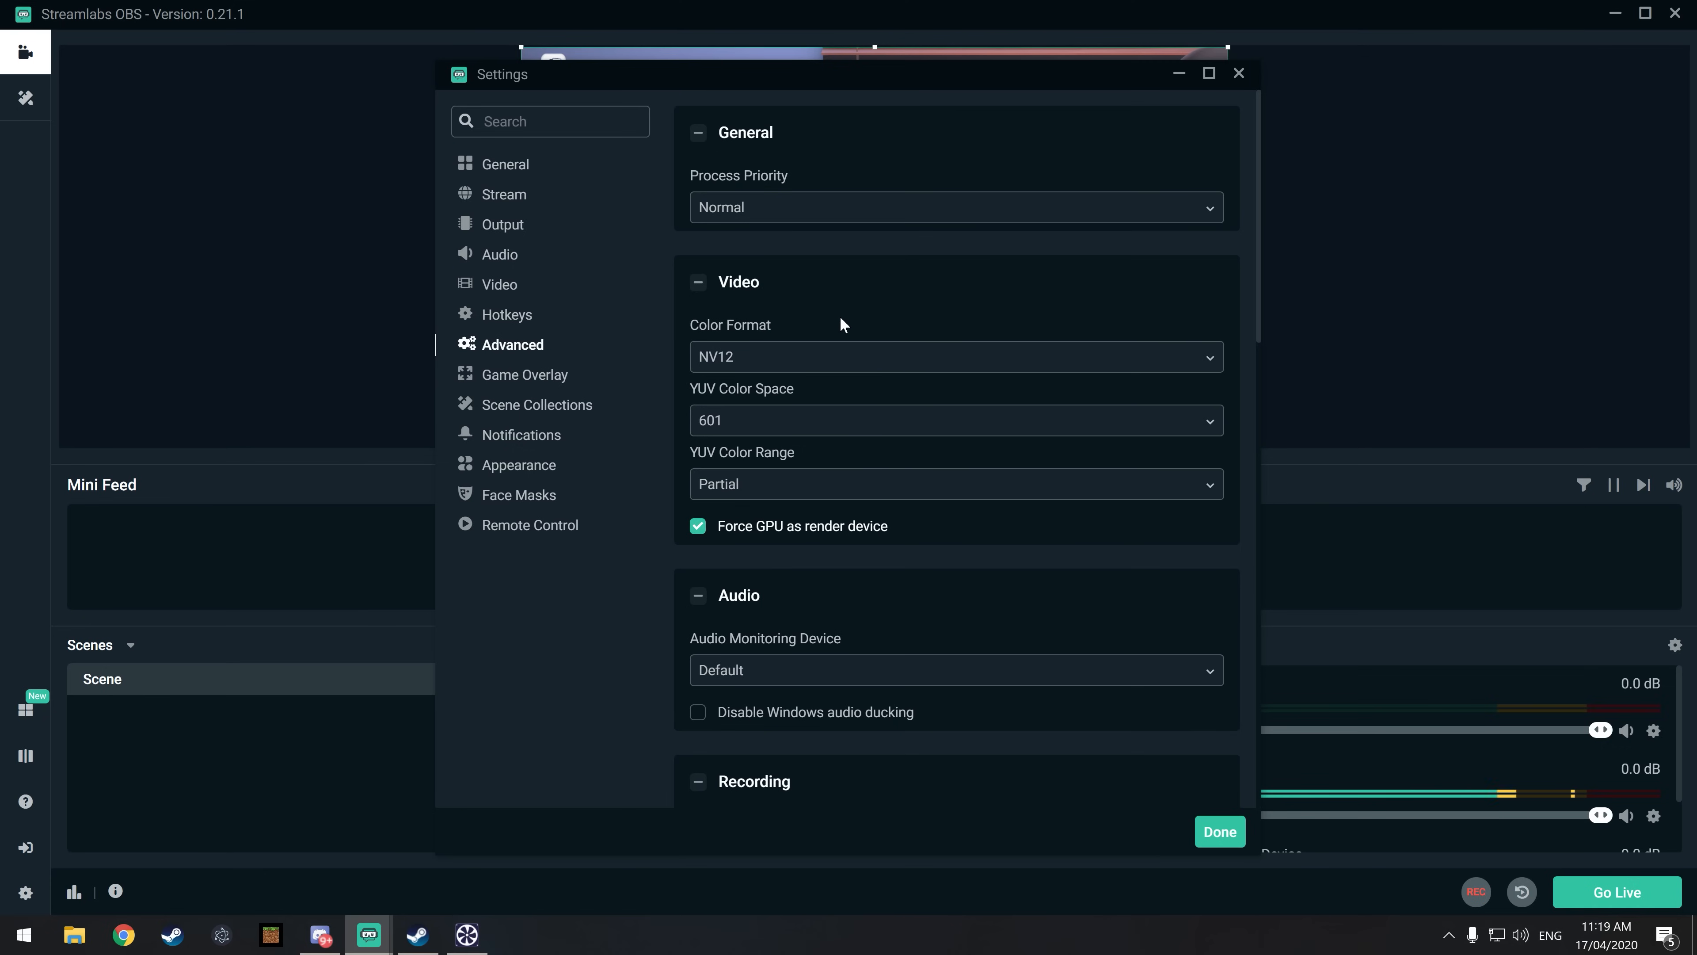
pyautogui.scroll(-3, 924, 303)
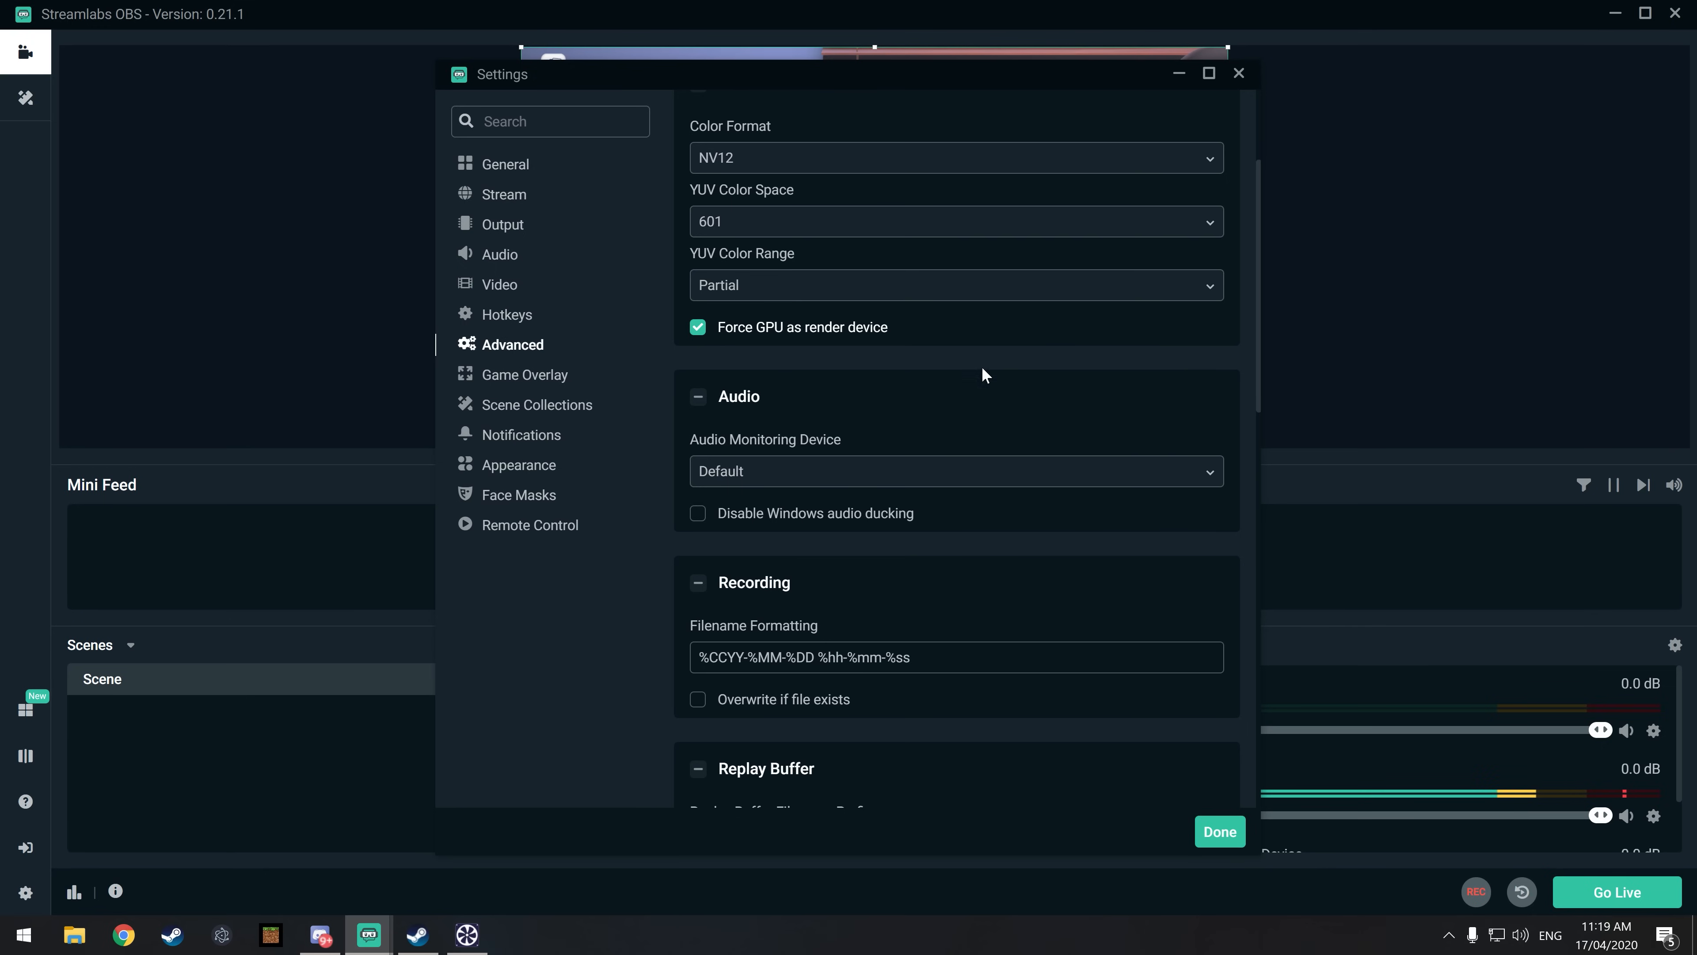
pyautogui.click(538, 381)
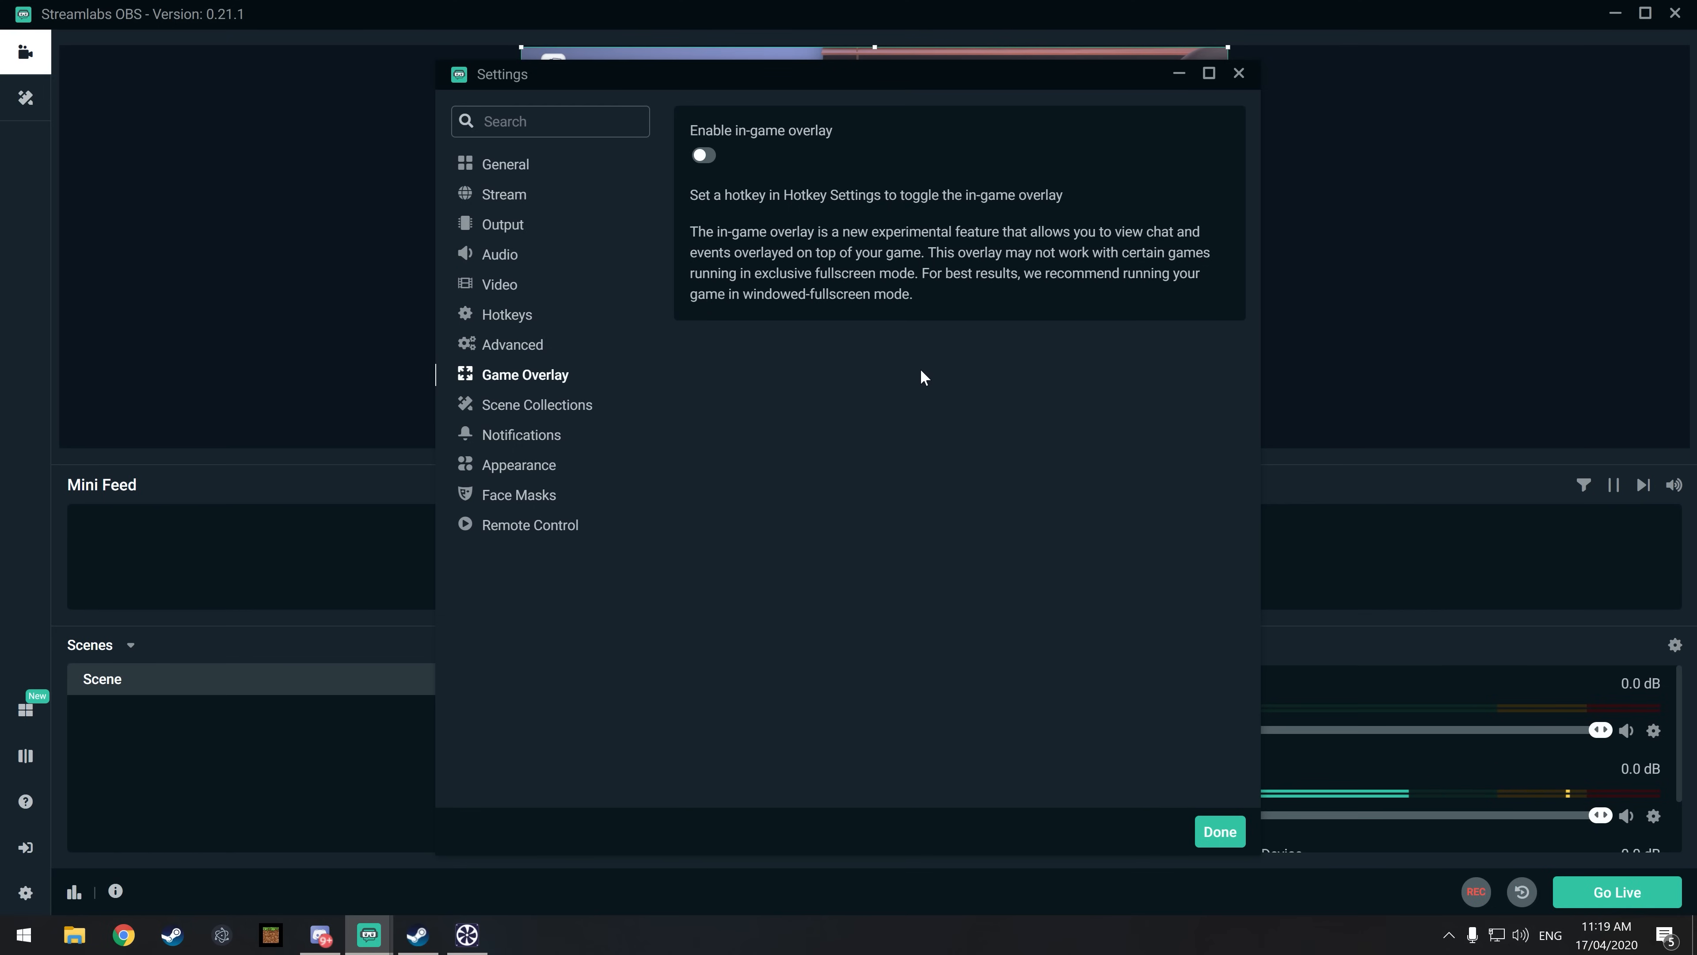
pyautogui.click(583, 416)
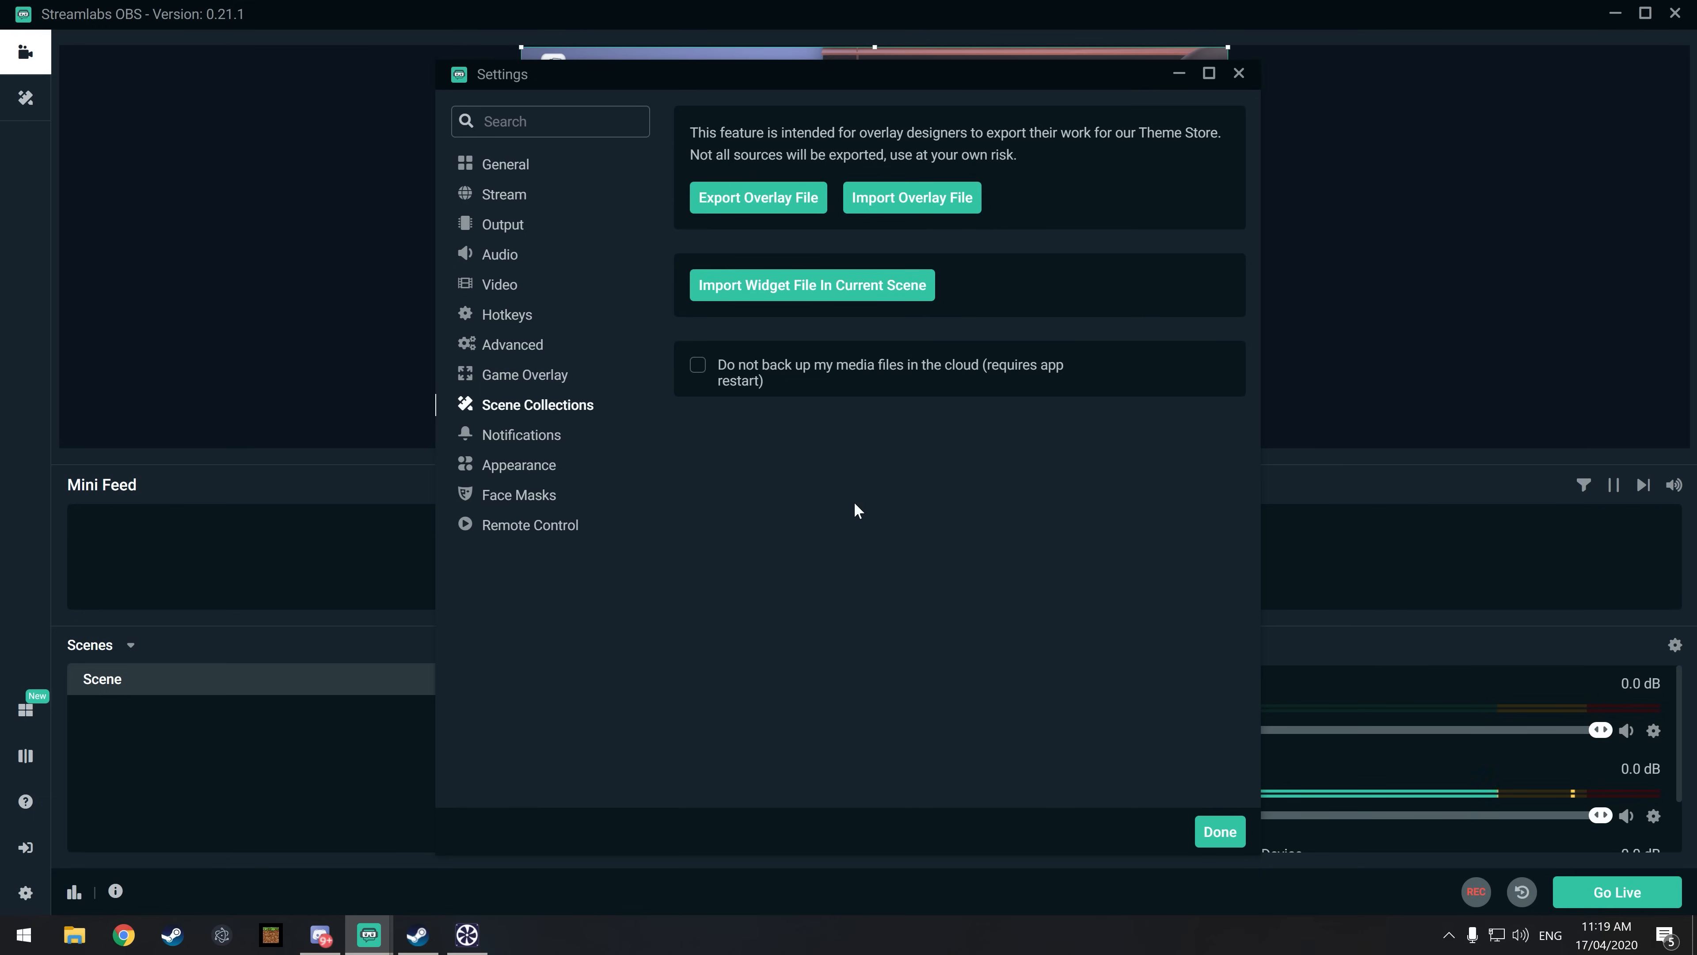
pyautogui.click(561, 436)
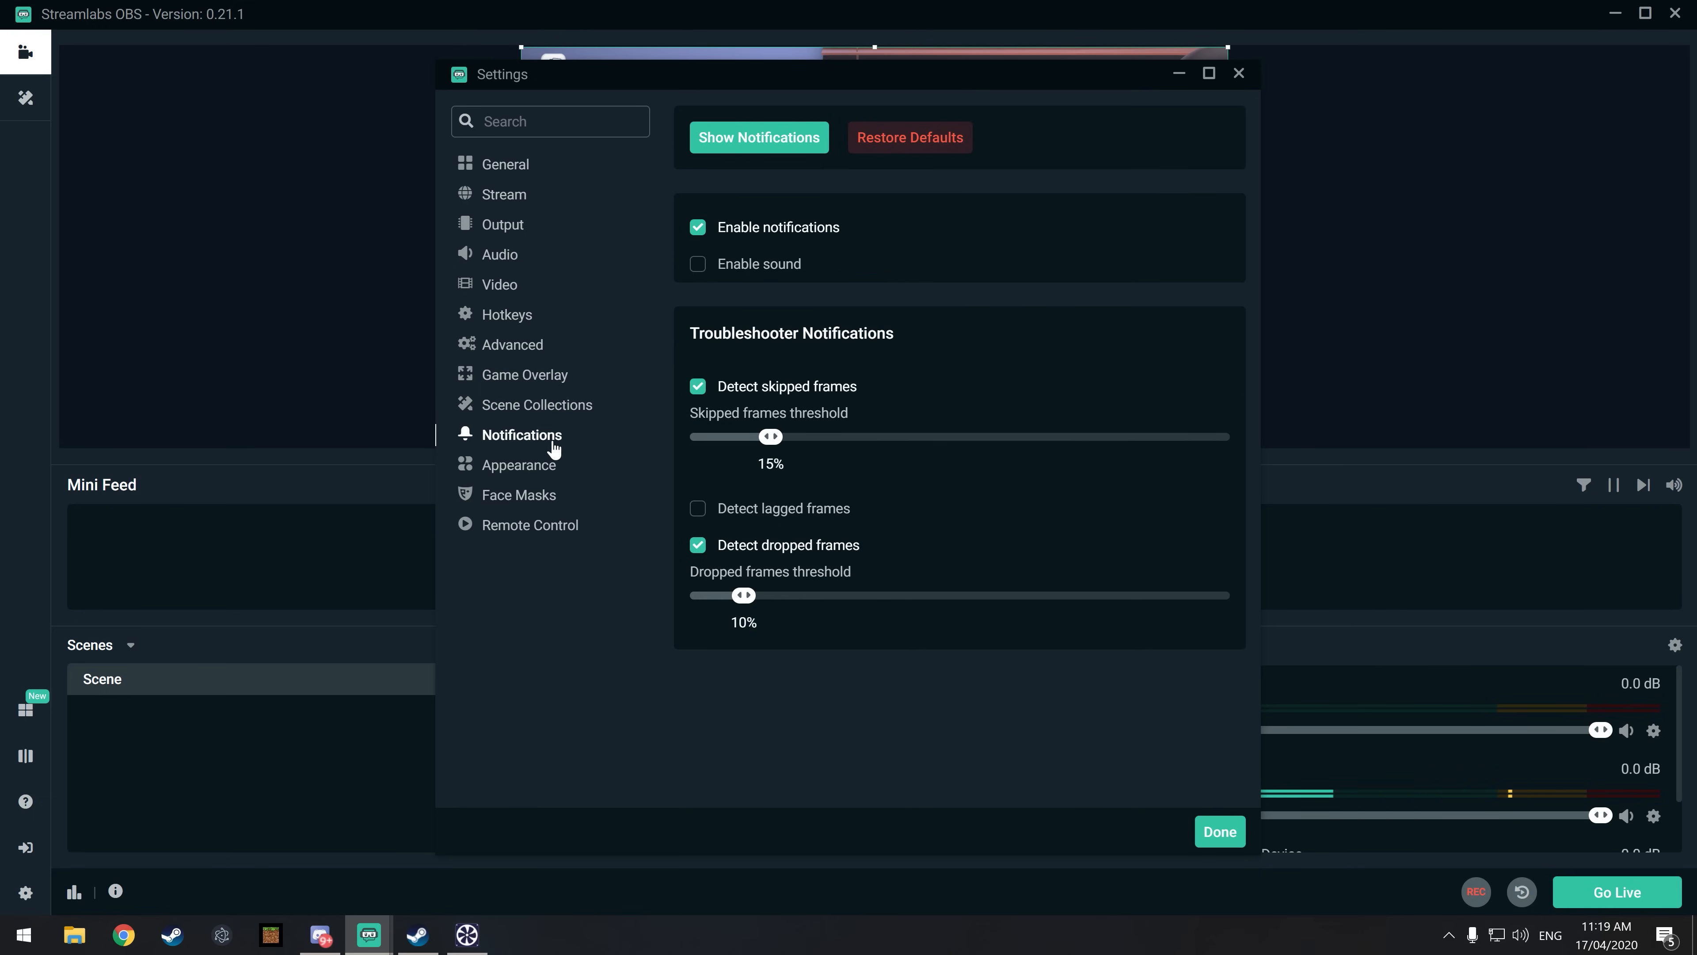
pyautogui.click(528, 467)
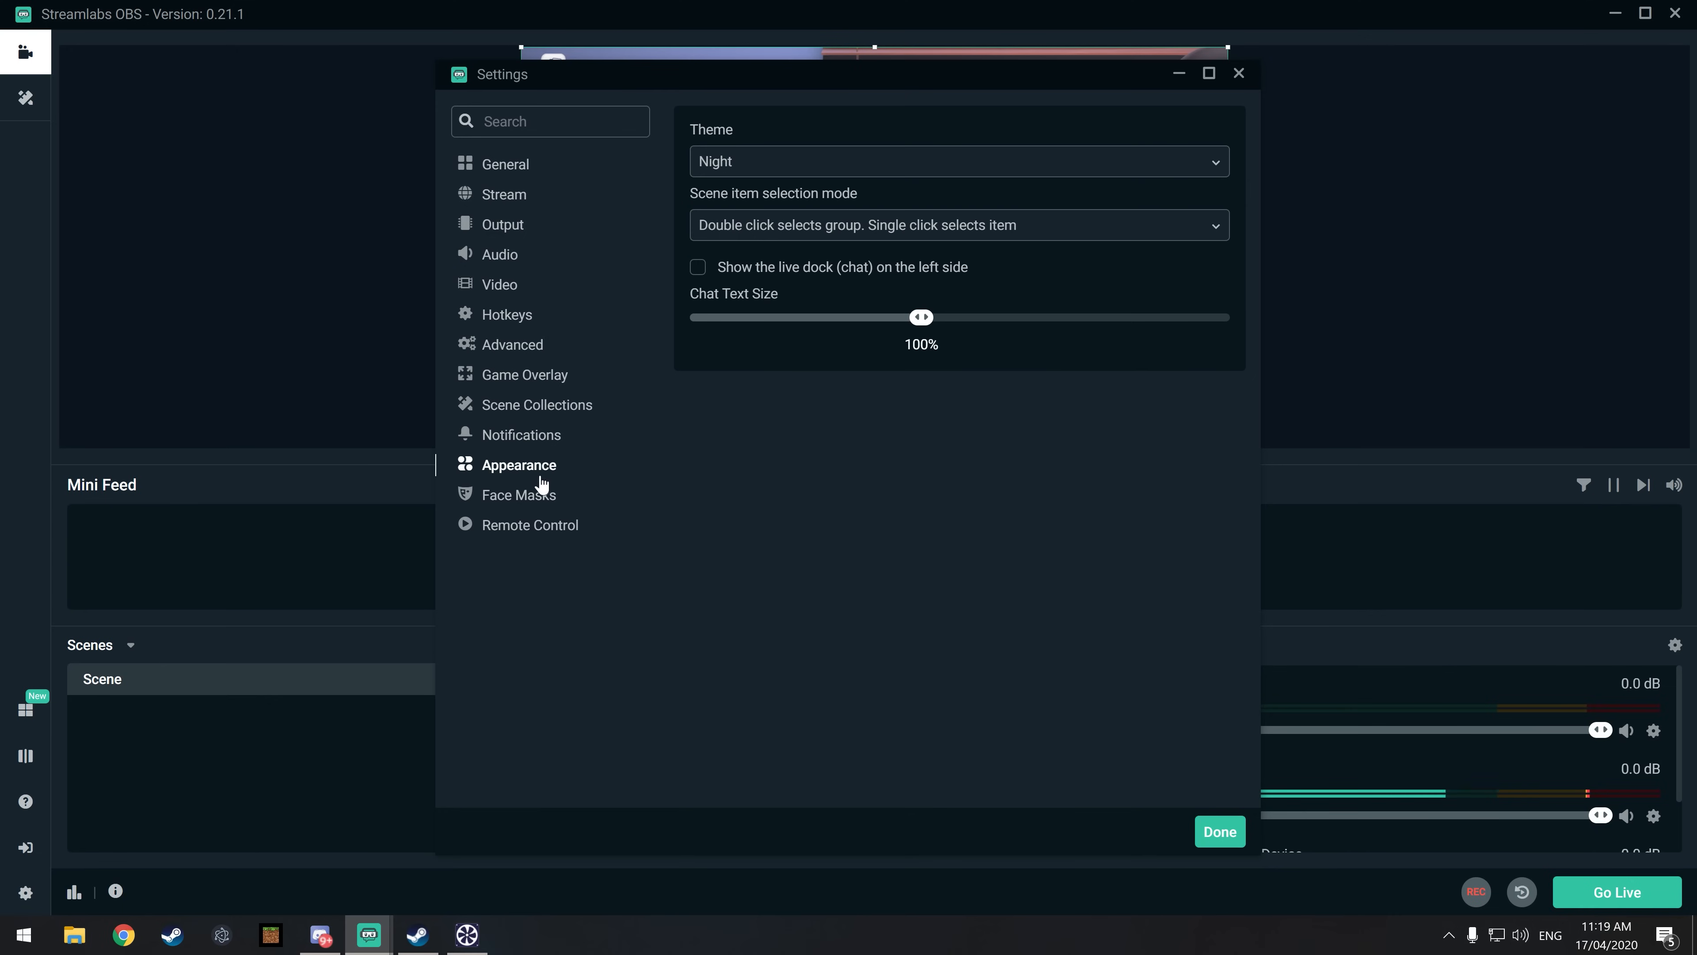
pyautogui.click(535, 495)
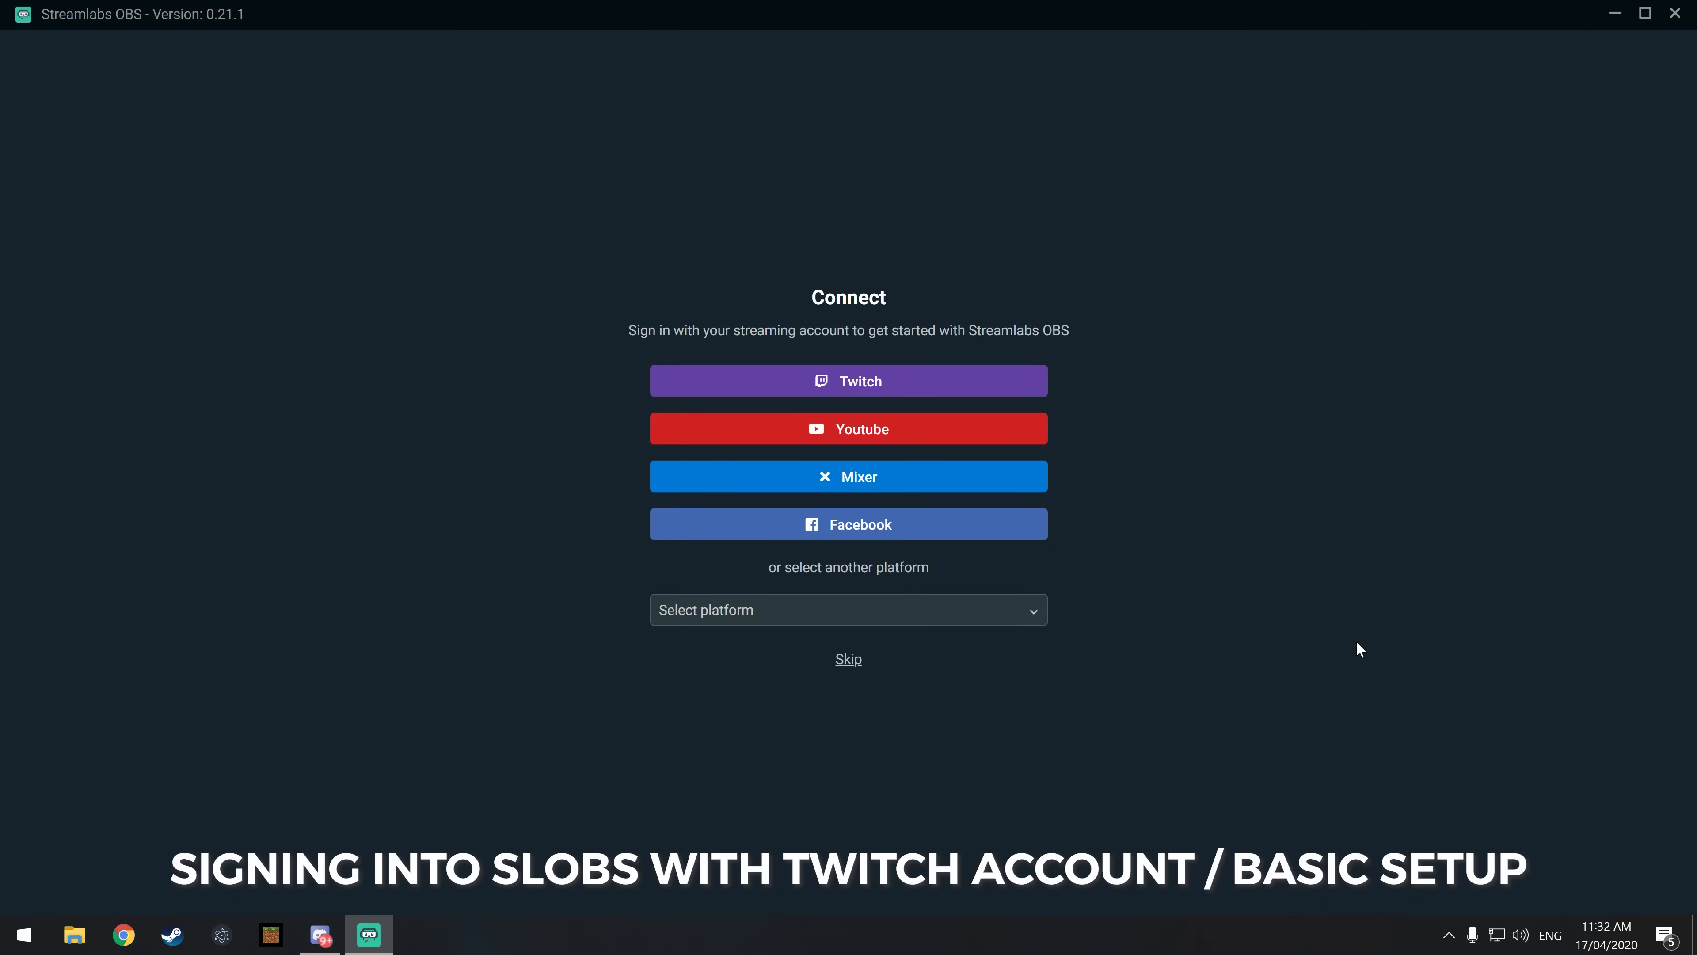
# Step: Sign in with the Twitch account and choose Start Fresh for a clean setup
pyautogui.click(947, 385)
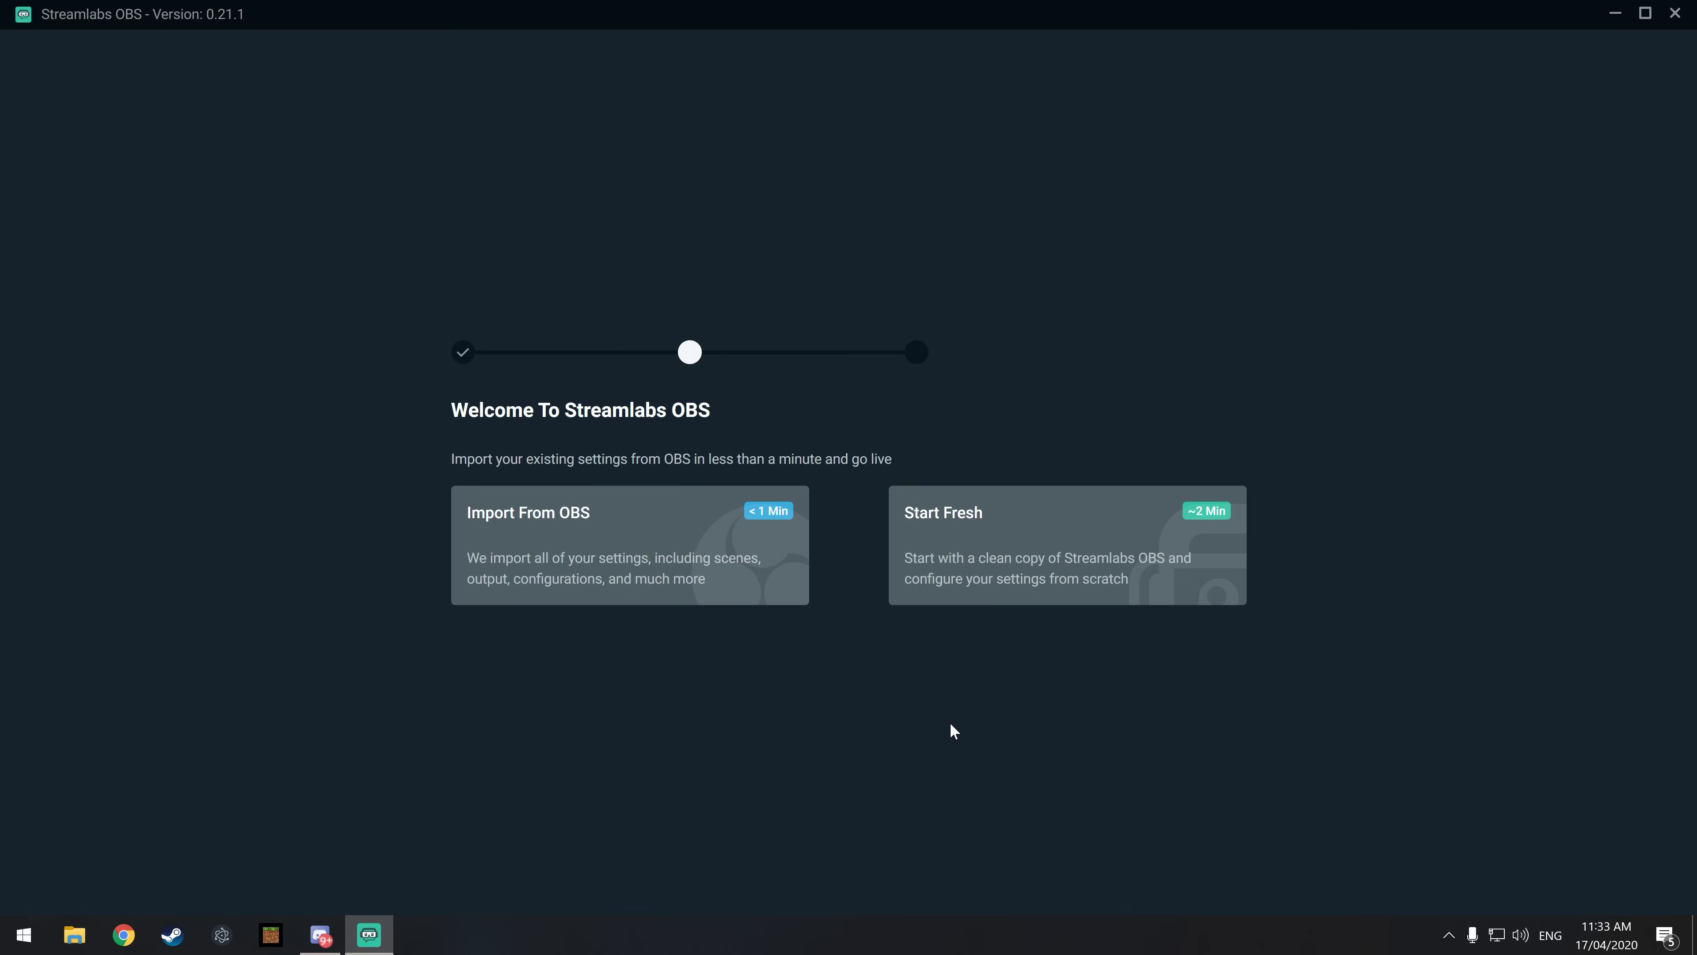
pyautogui.click(970, 595)
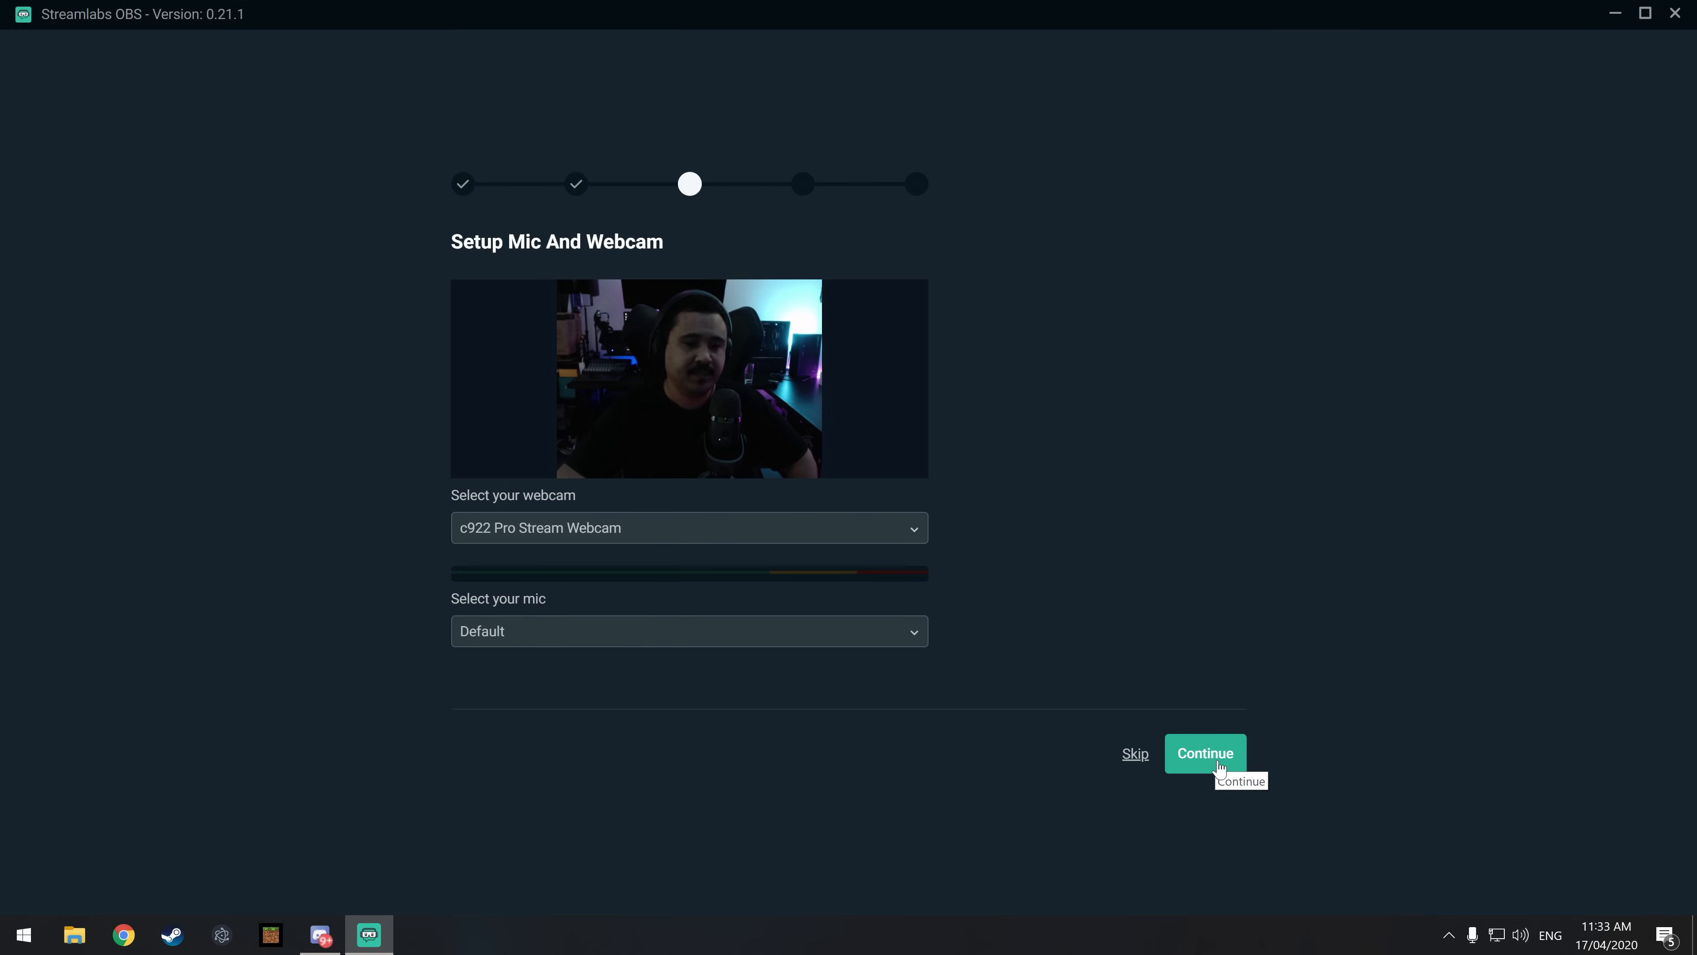
# Step: Set the microphone to Microphone (Yeti Nano) in the mic and webcam setup and continue
pyautogui.click(755, 627)
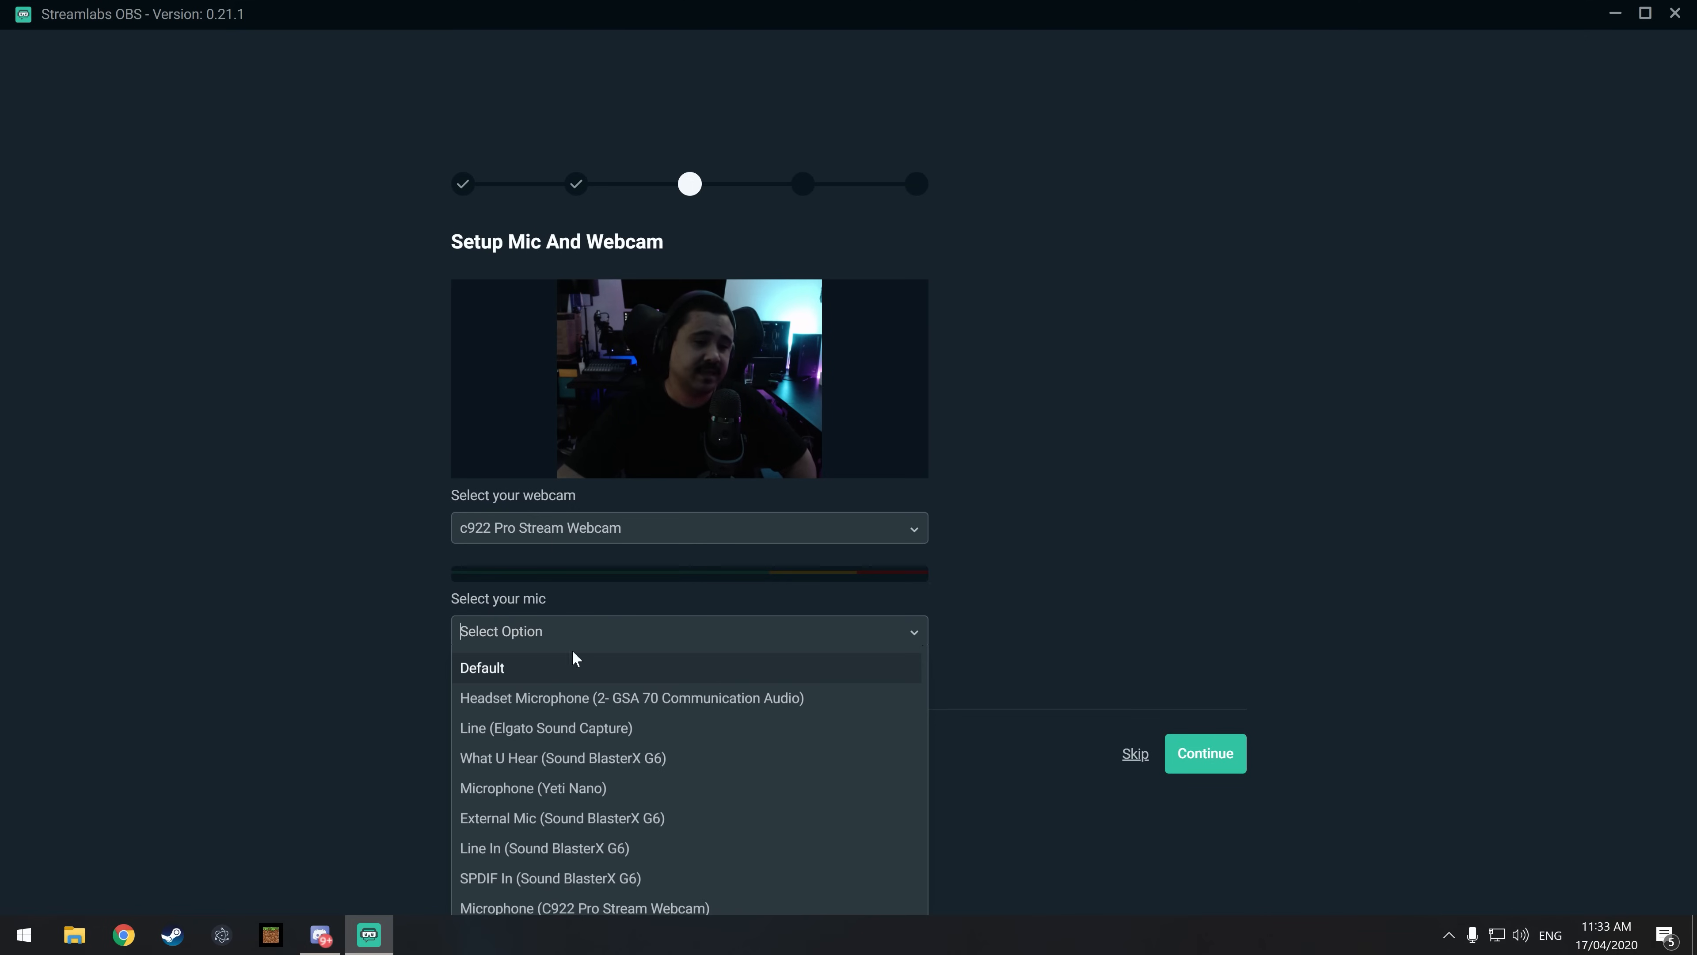
pyautogui.click(524, 800)
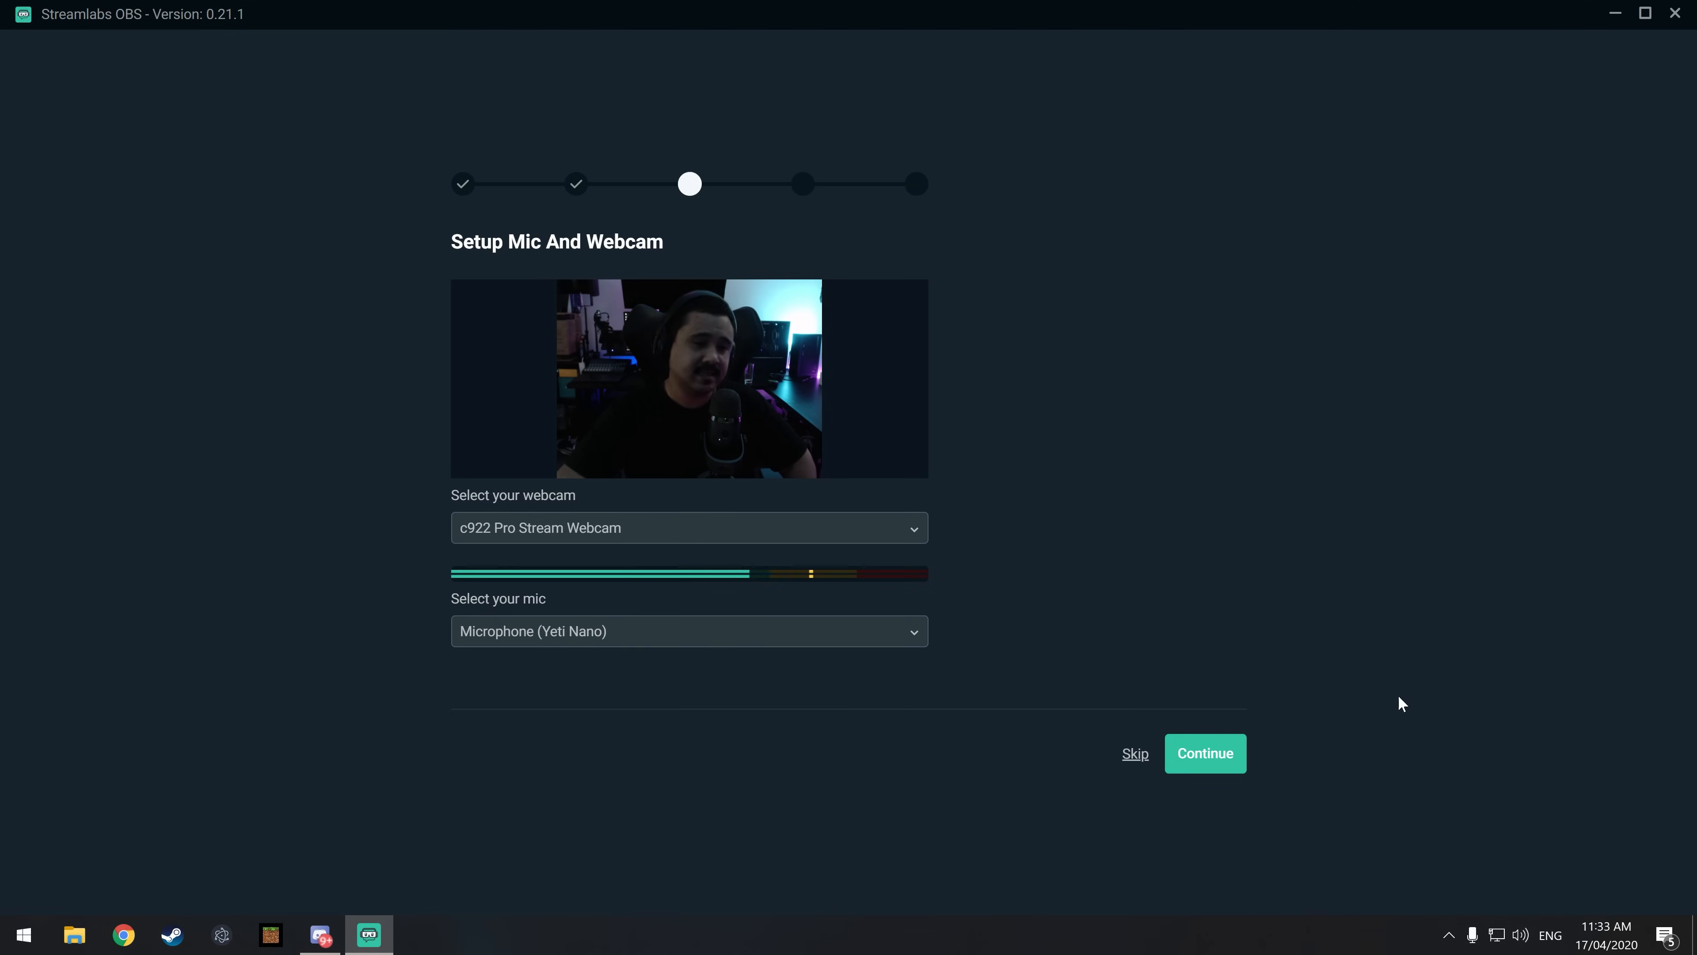
pyautogui.click(1222, 767)
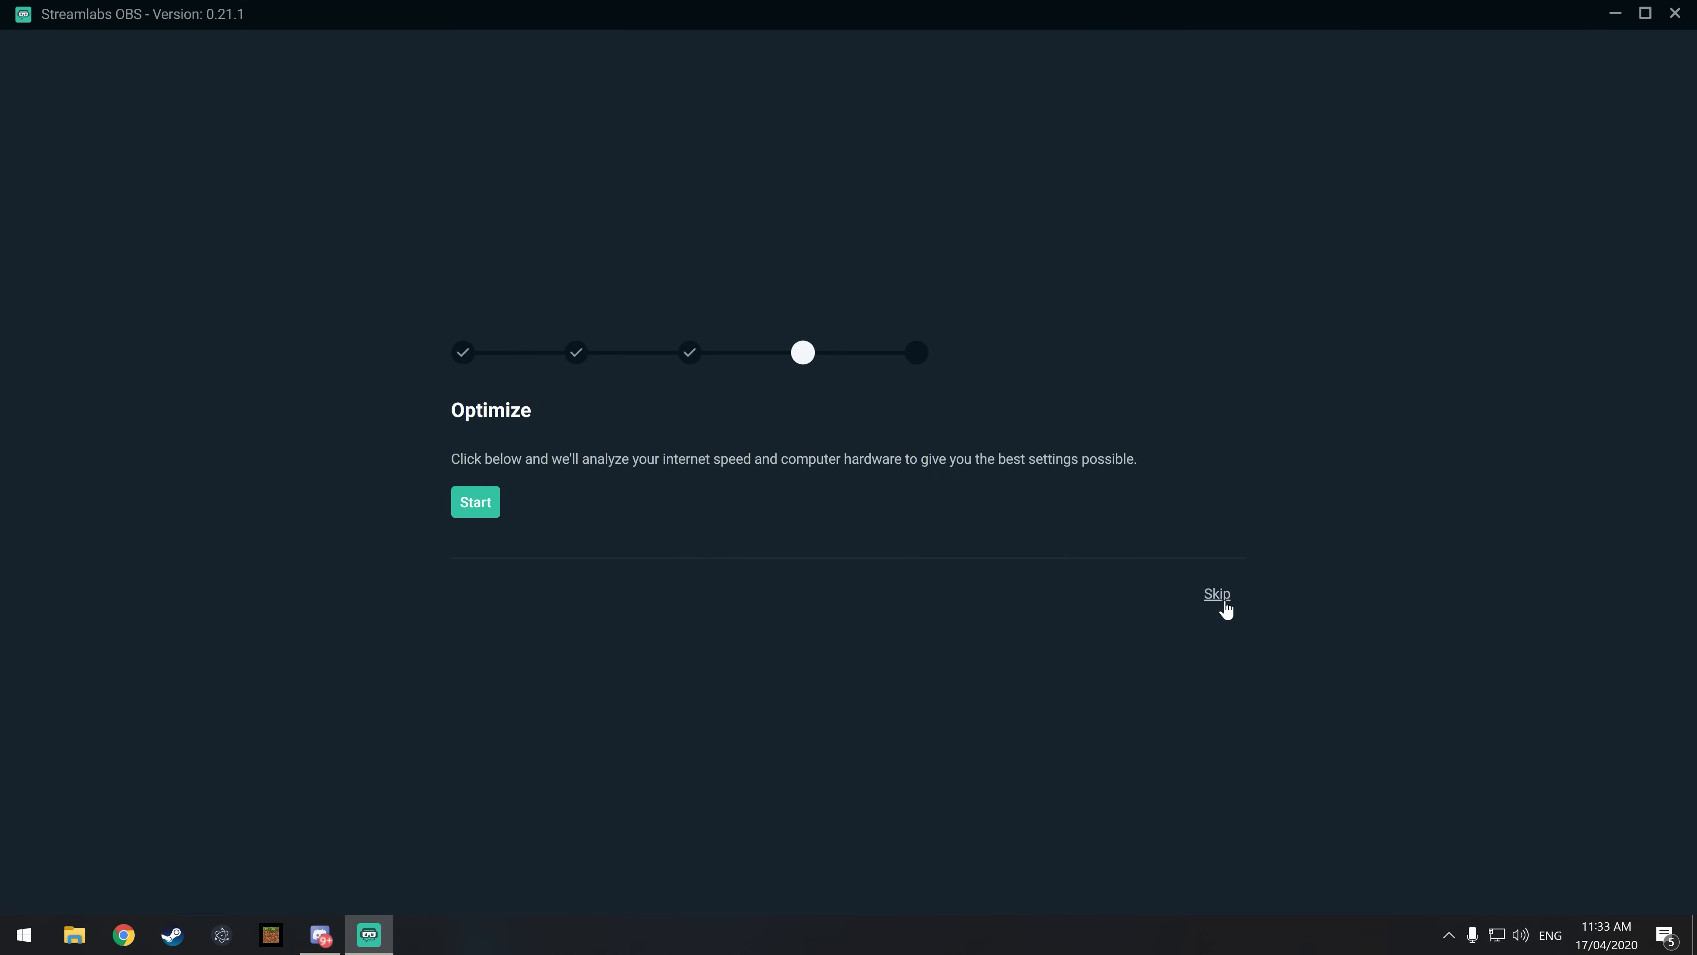
# Step: Run the automatic settings optimization, skip the multistream setup and dismiss the Scene Collections tip
pyautogui.click(474, 517)
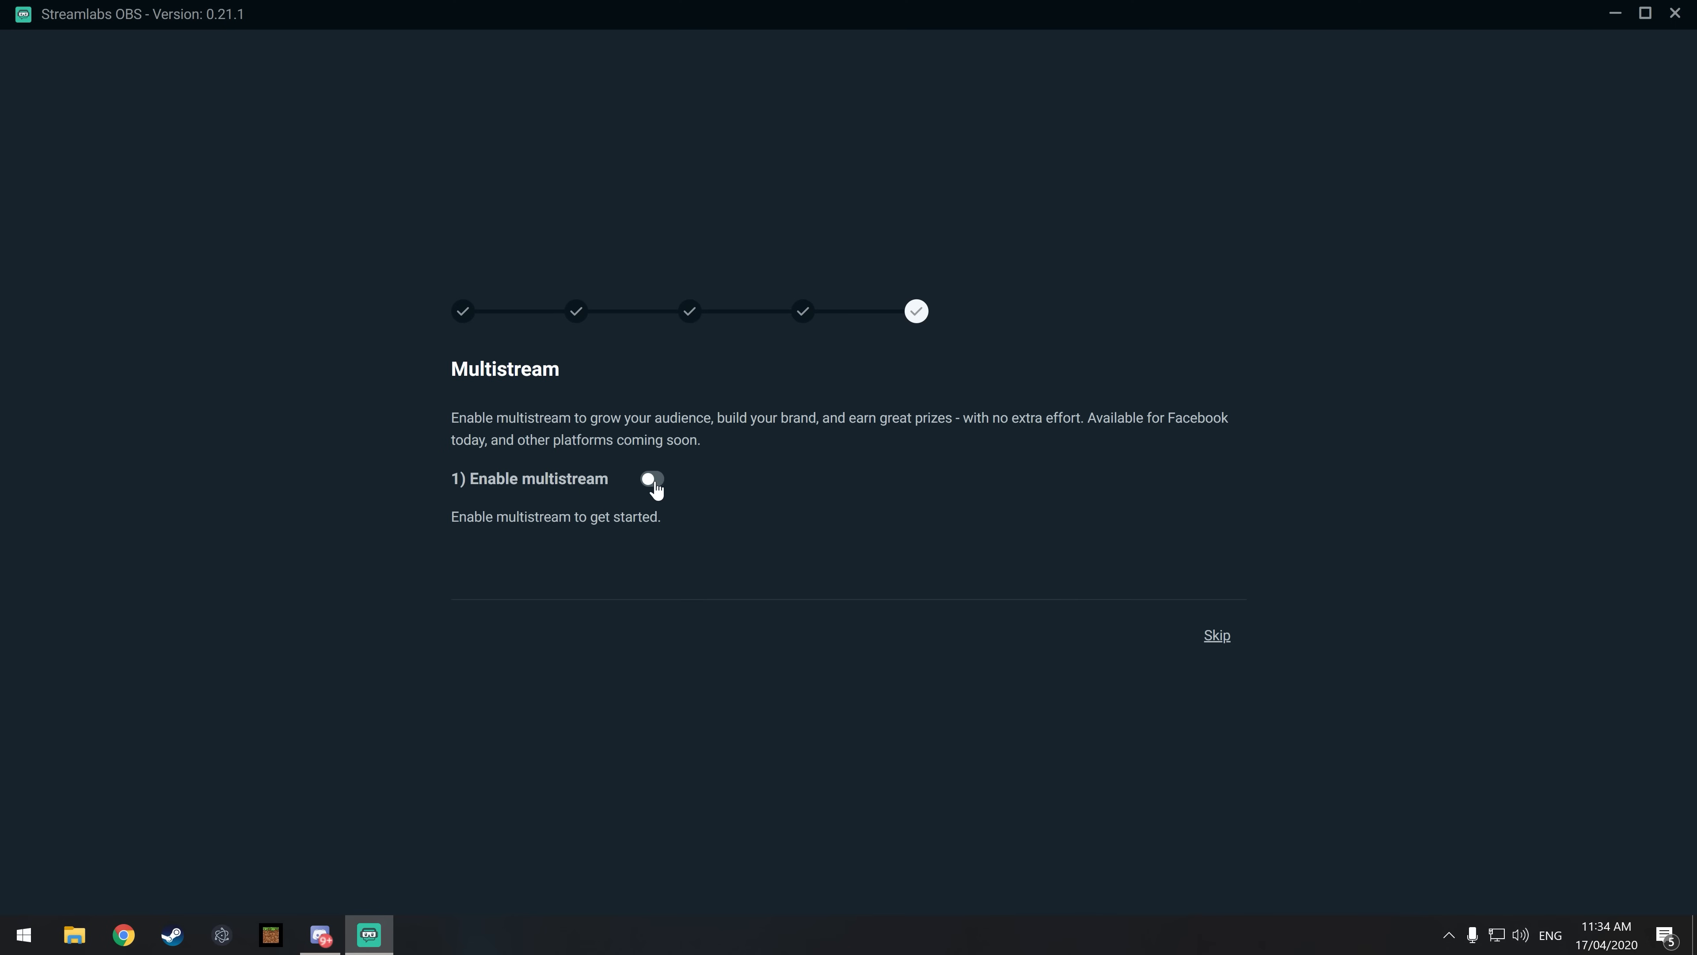
pyautogui.click(1215, 638)
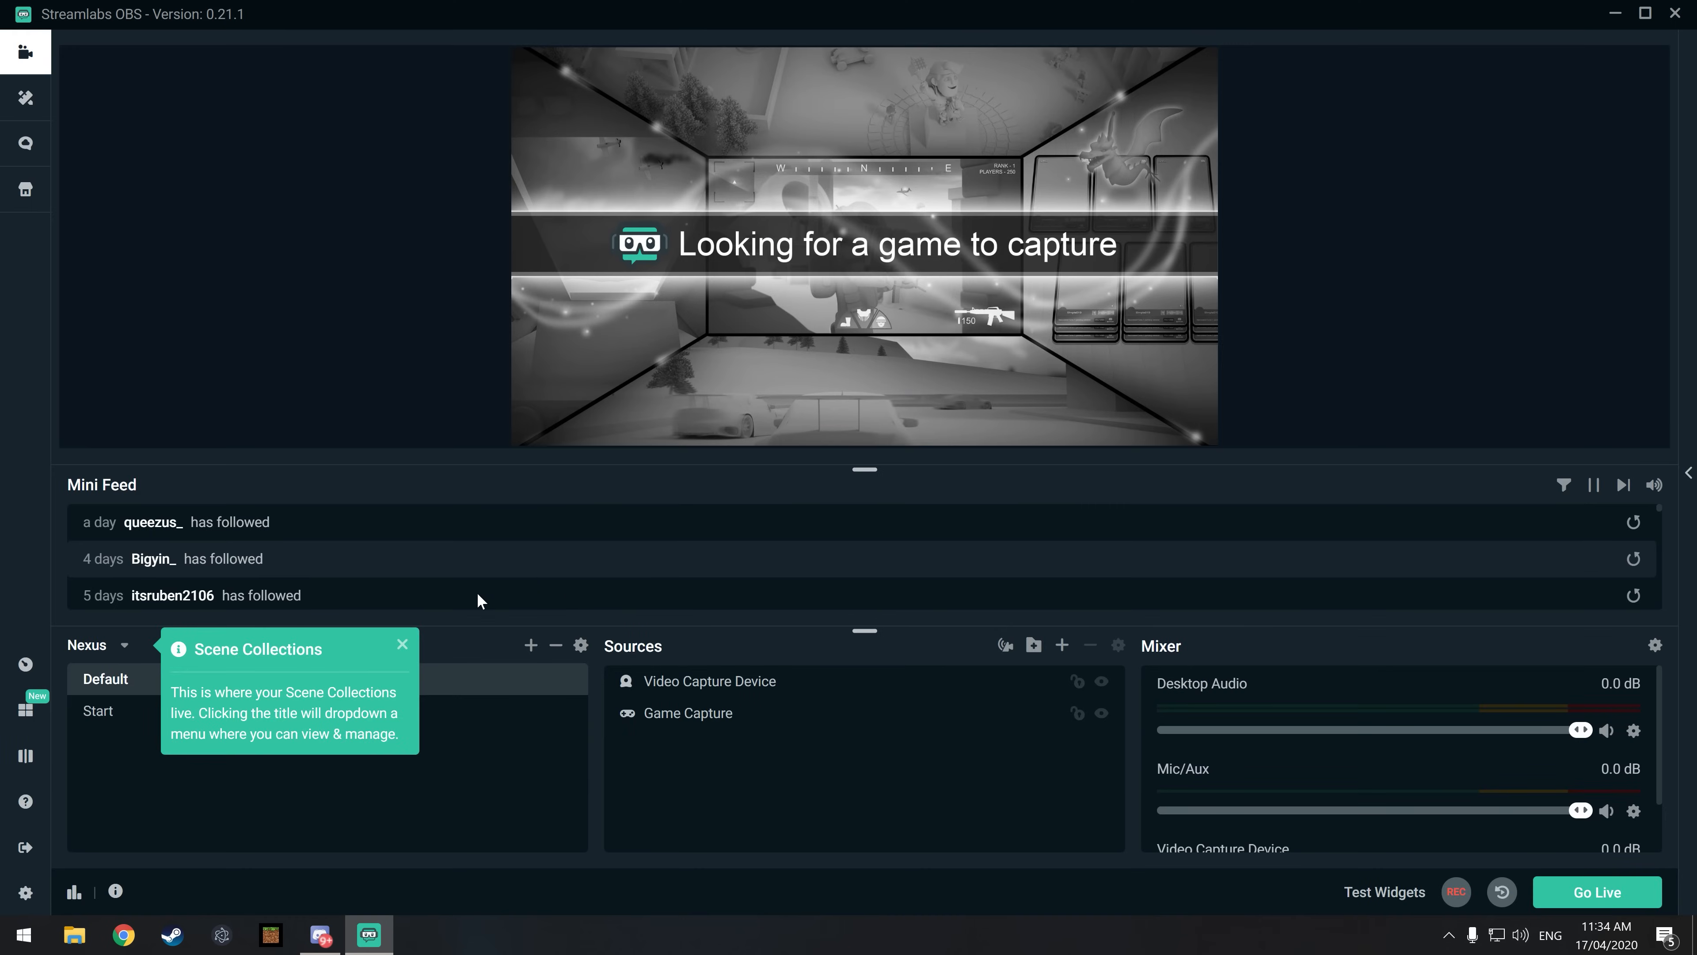
pyautogui.click(402, 646)
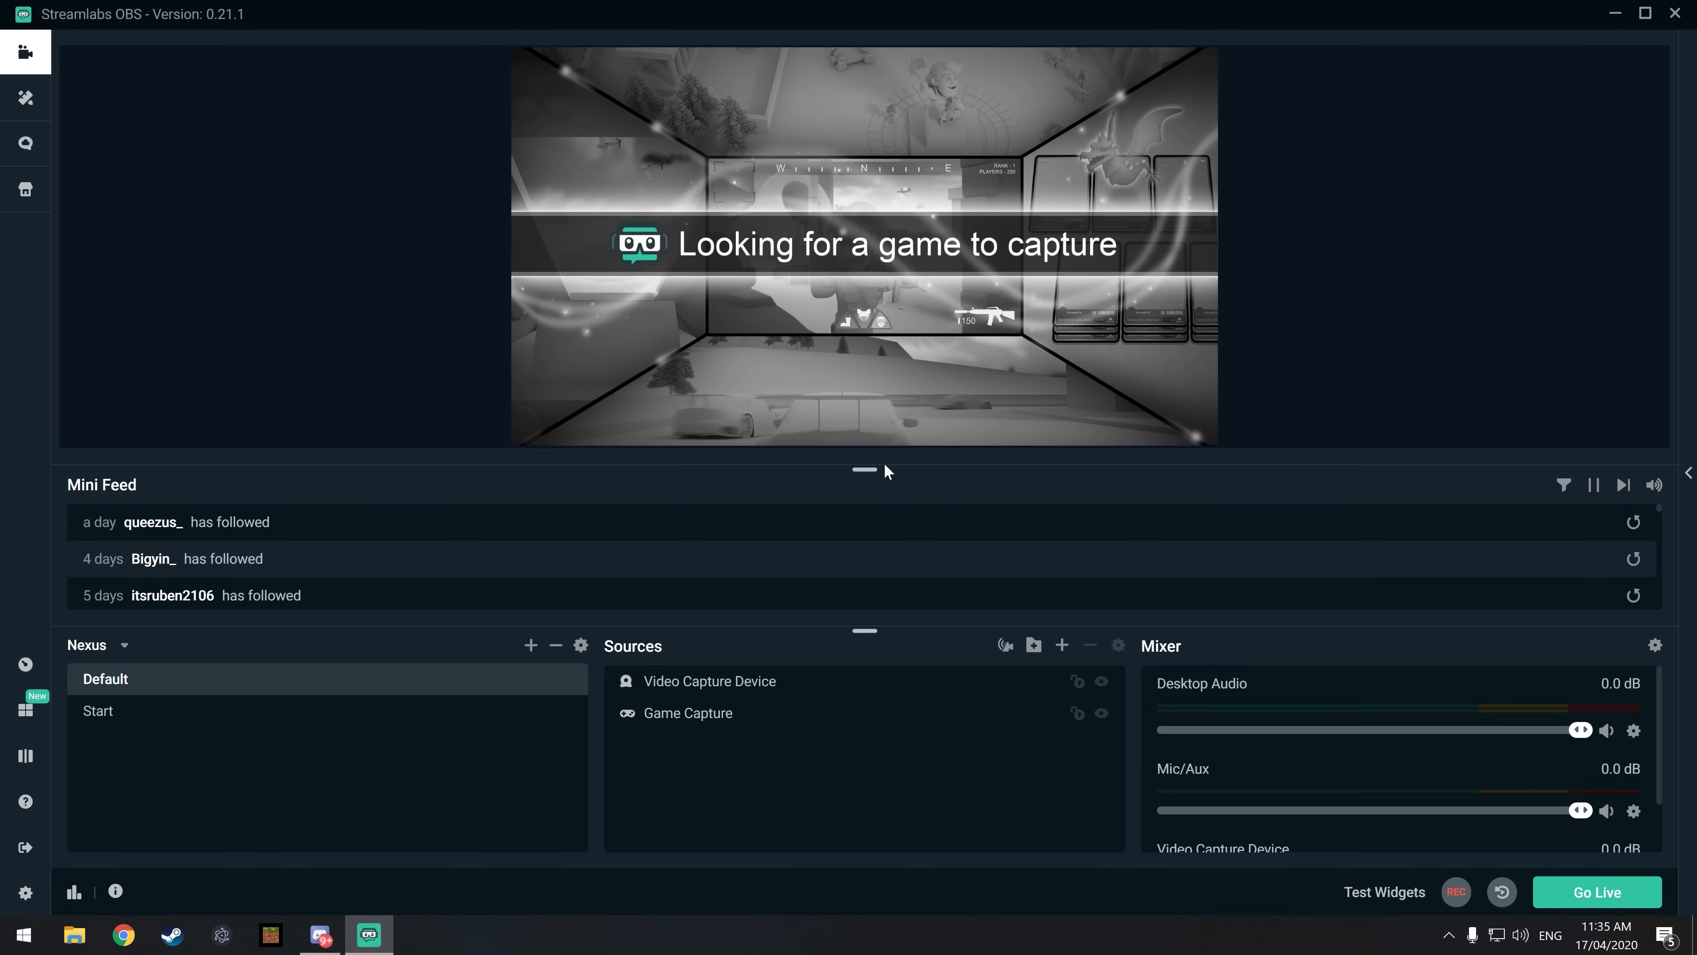
# Step: Temporarily enlarge the Mini Feed to look through the recent follower and donation events
pyautogui.moveTo(866, 469); pyautogui.dragTo(869, 279)
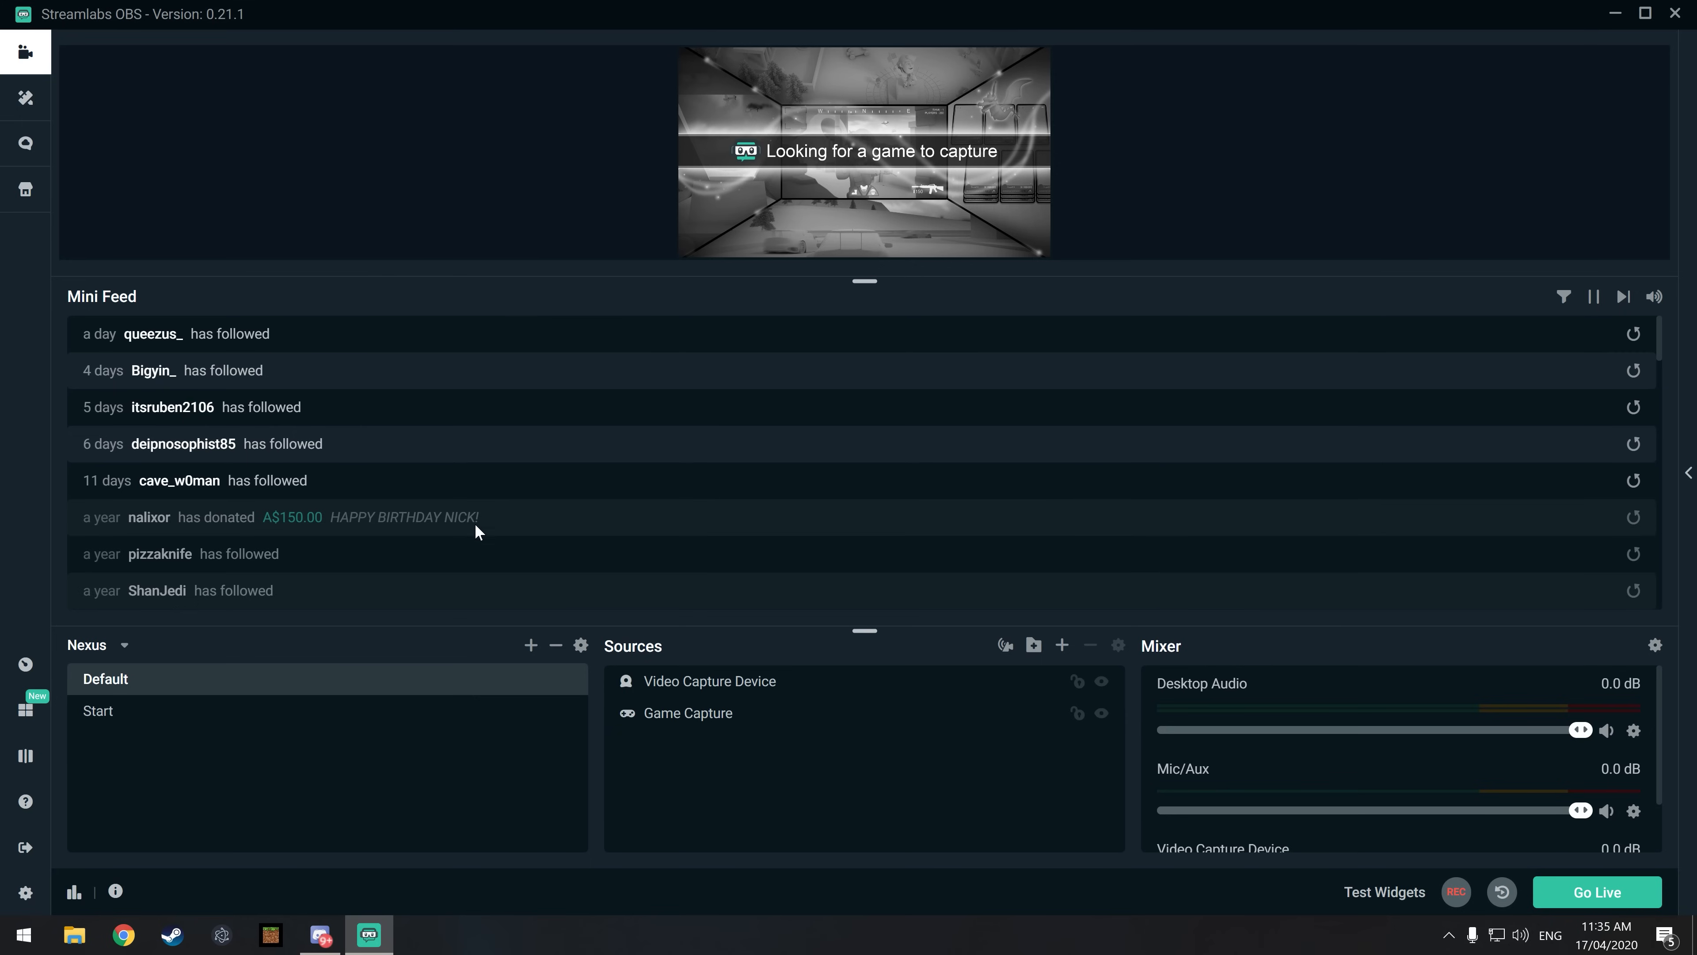
pyautogui.scroll(-3, 504, 521)
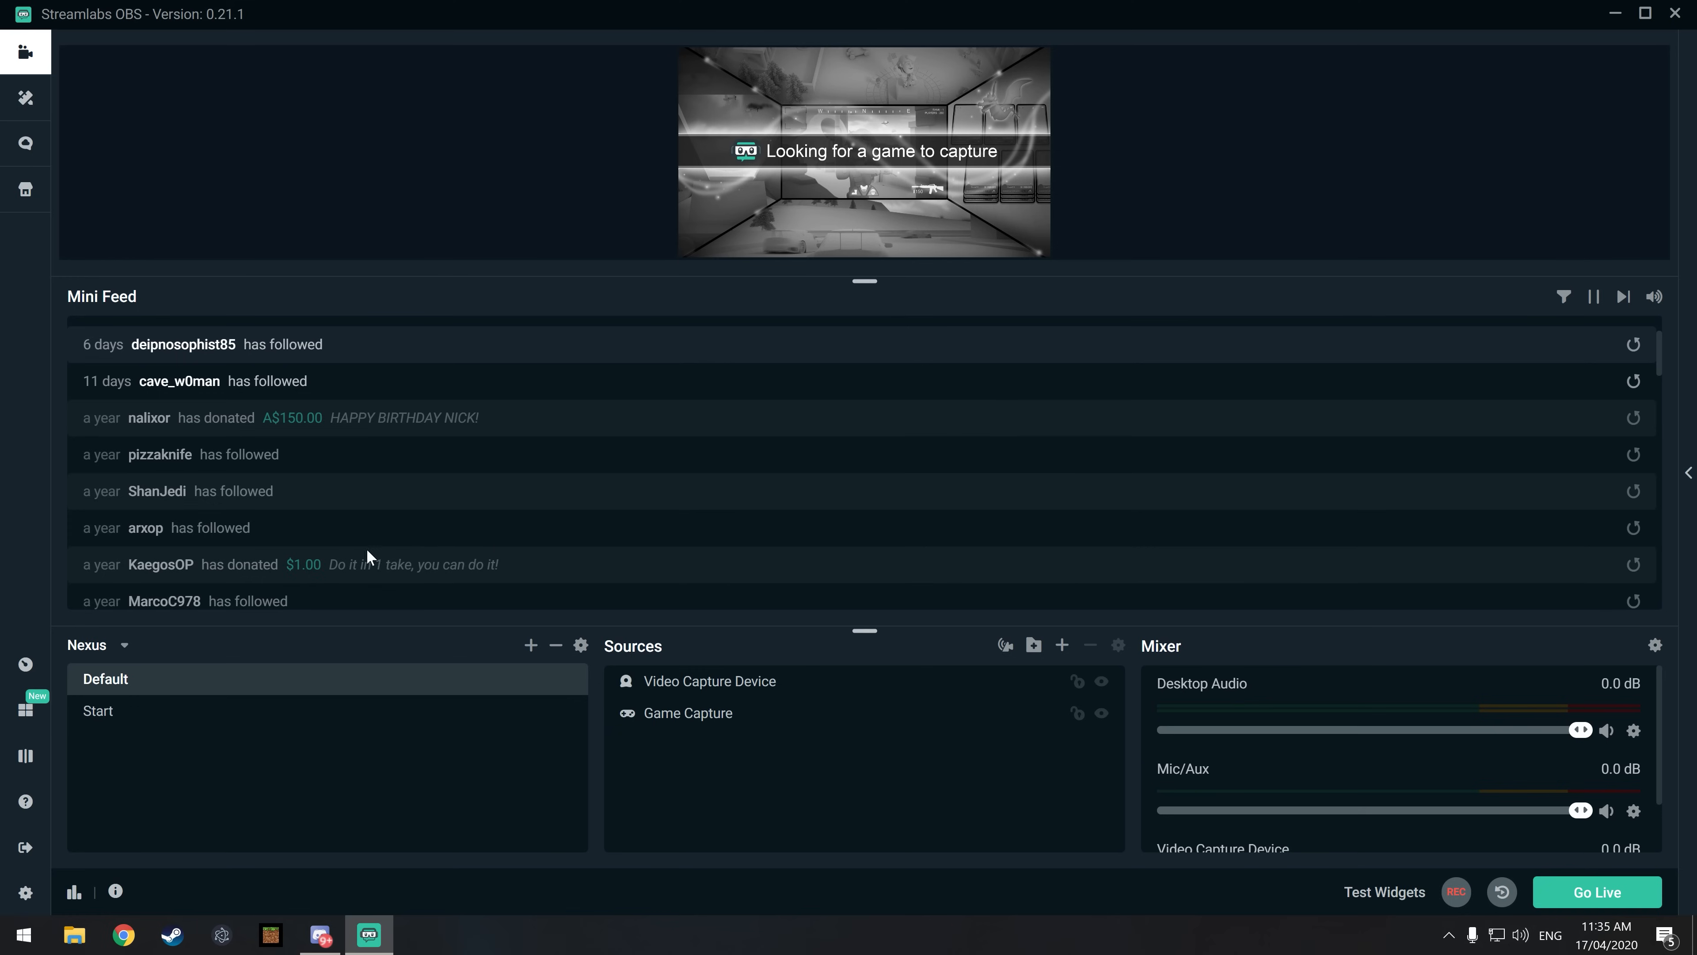
pyautogui.scroll(3, 388, 535)
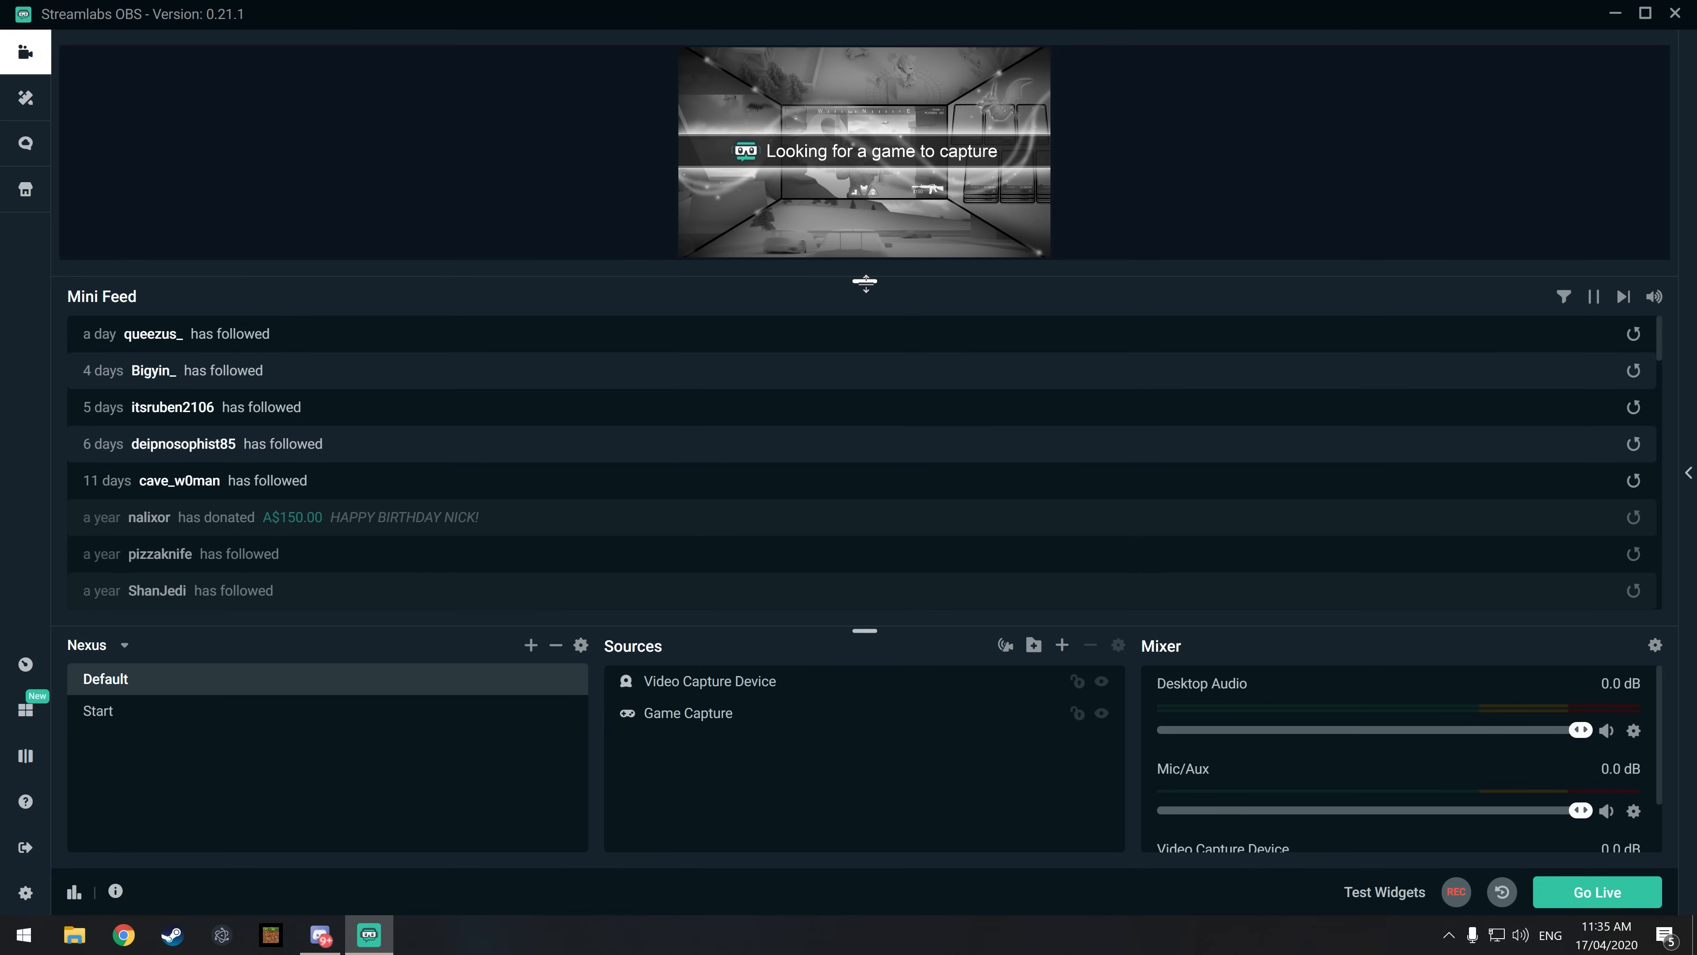
pyautogui.moveTo(866, 283); pyautogui.dragTo(863, 442)
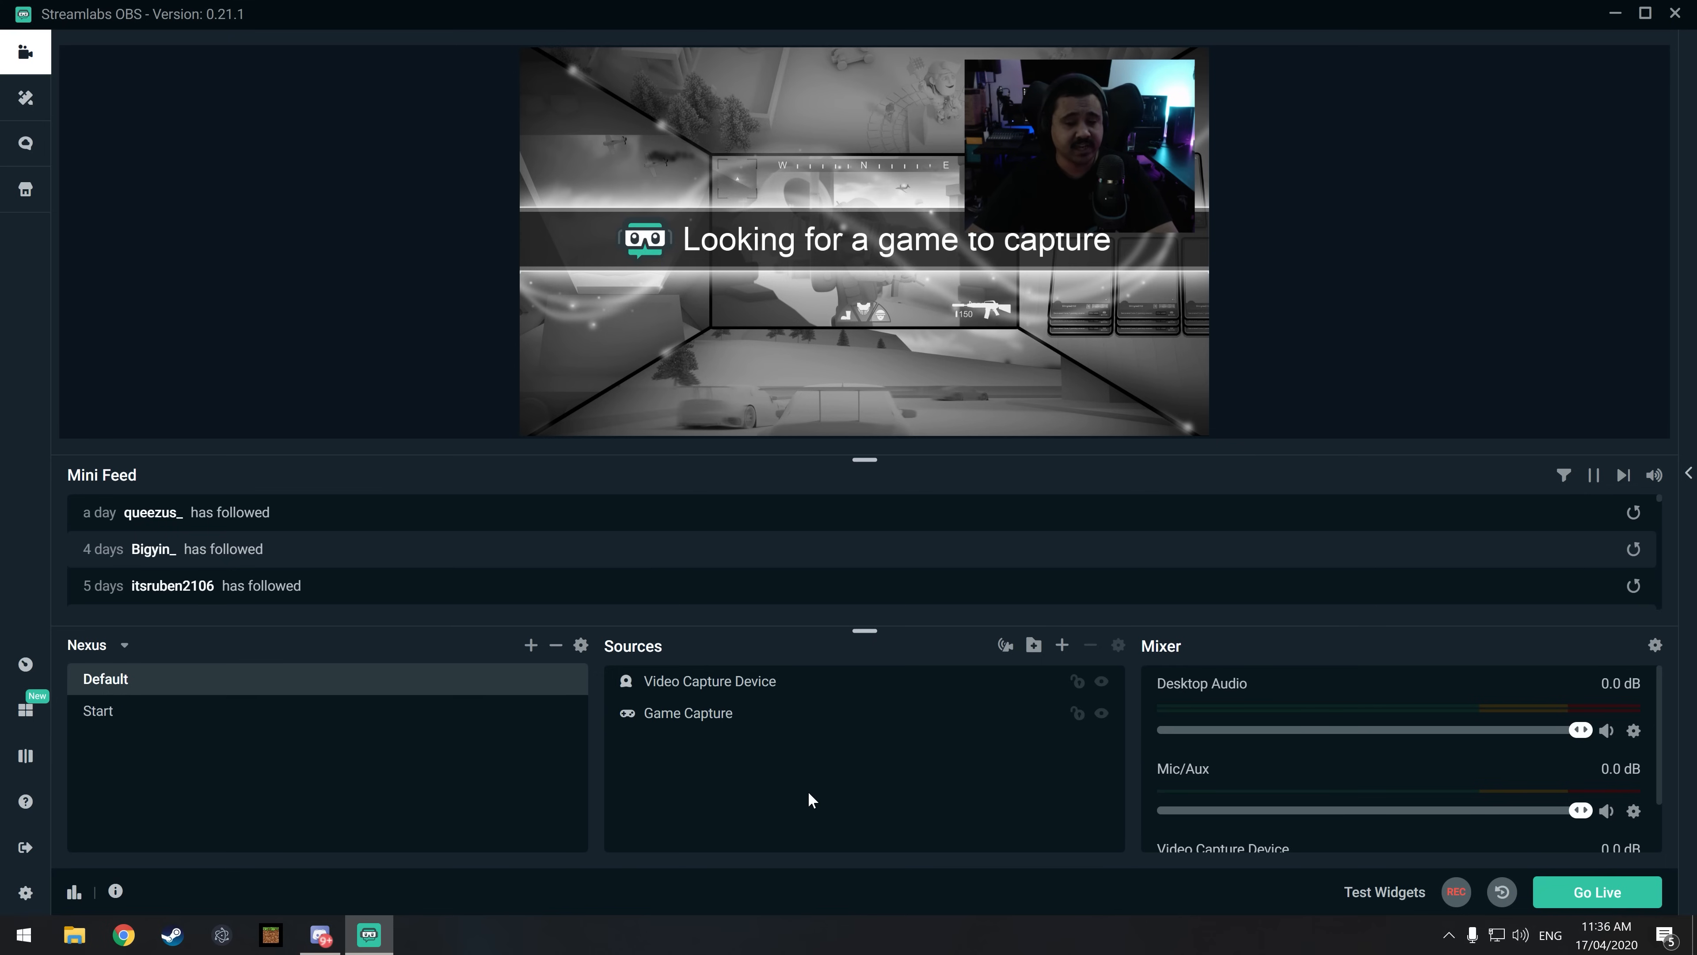
# Step: Add an Alertbox widget source named Alert Box to the Default scene
pyautogui.click(1062, 647)
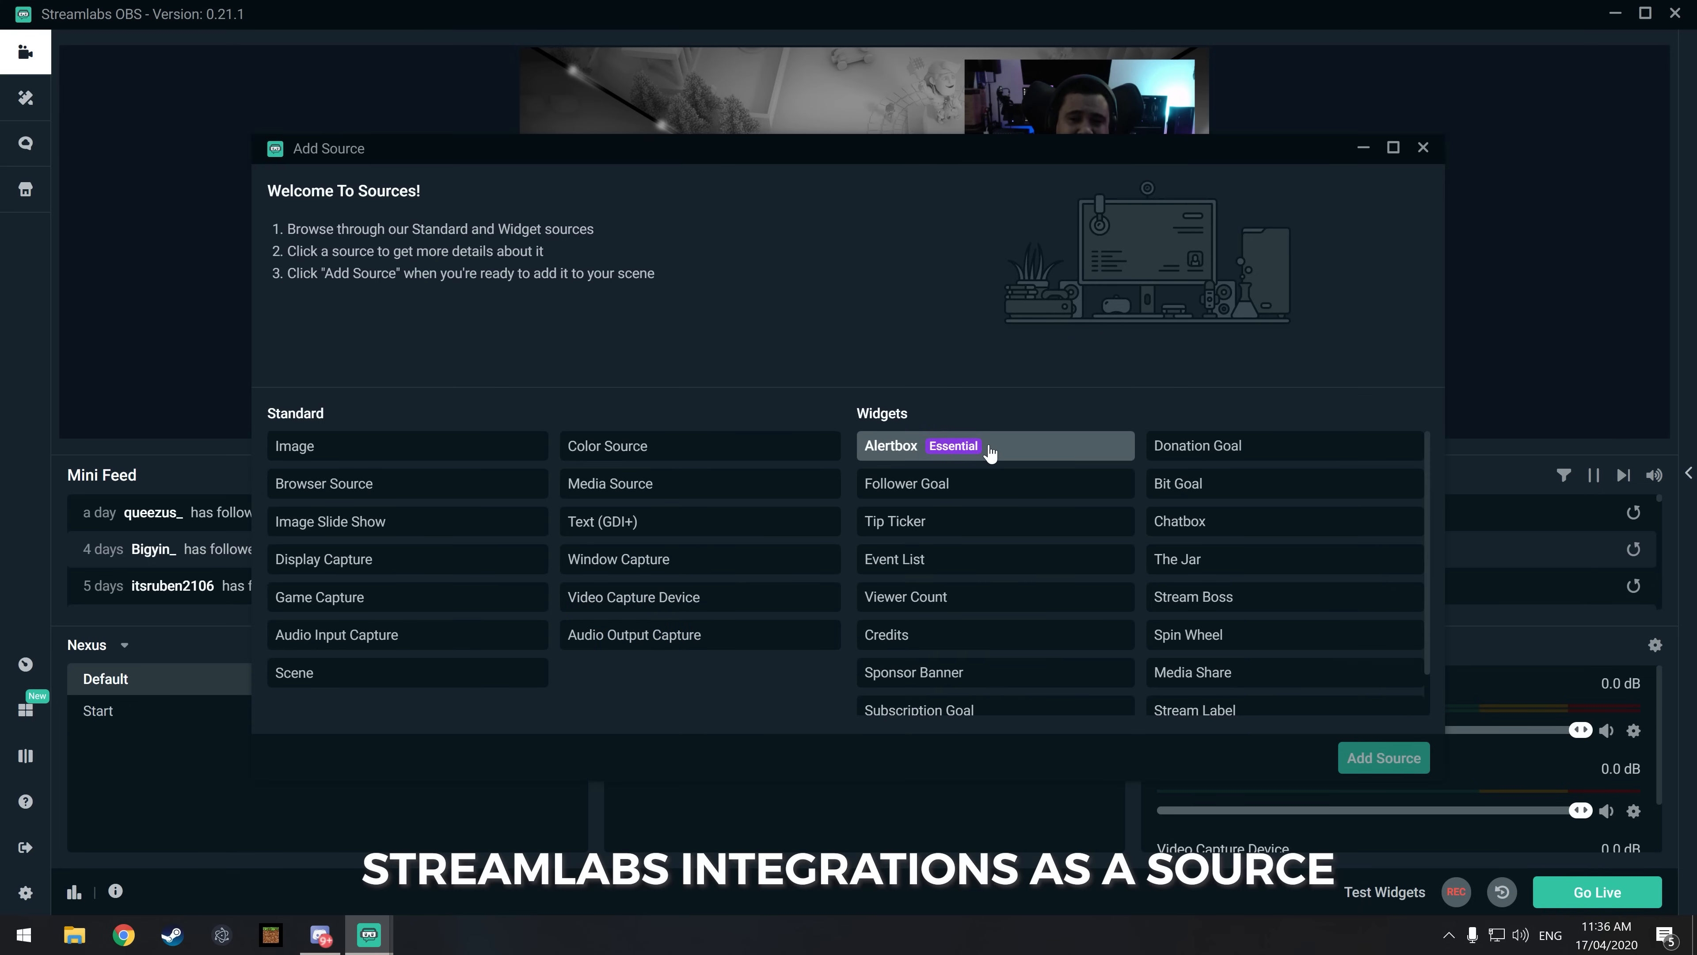
pyautogui.scroll(-1, 992, 485)
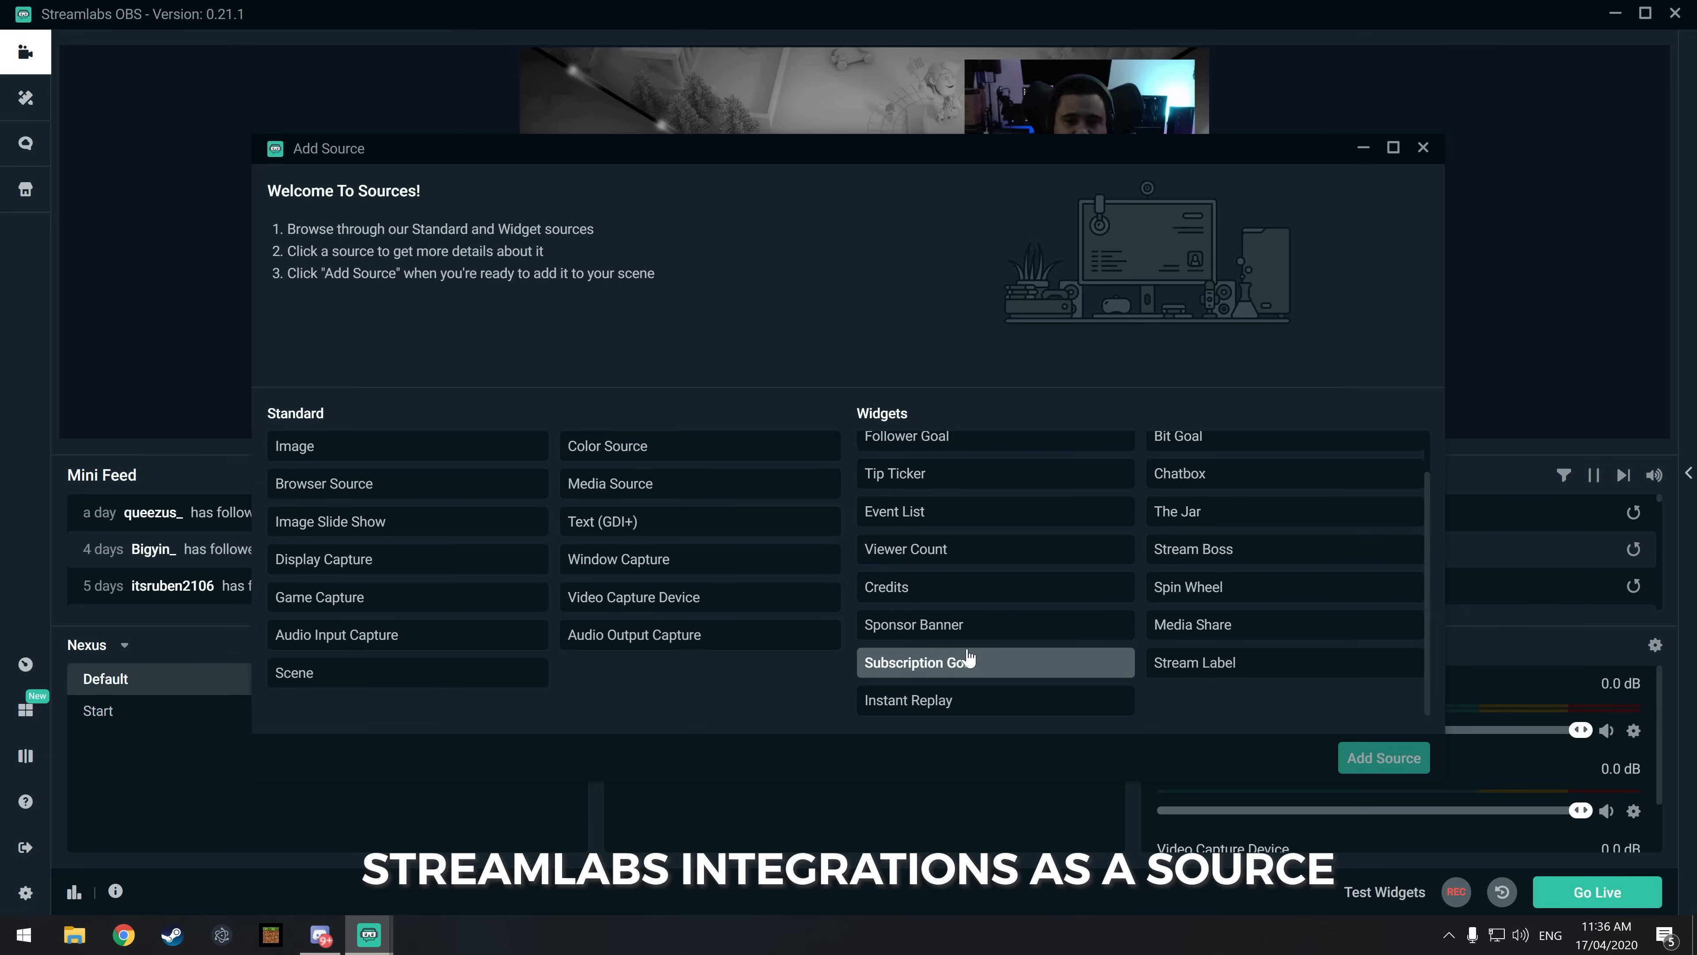
pyautogui.scroll(1, 969, 658)
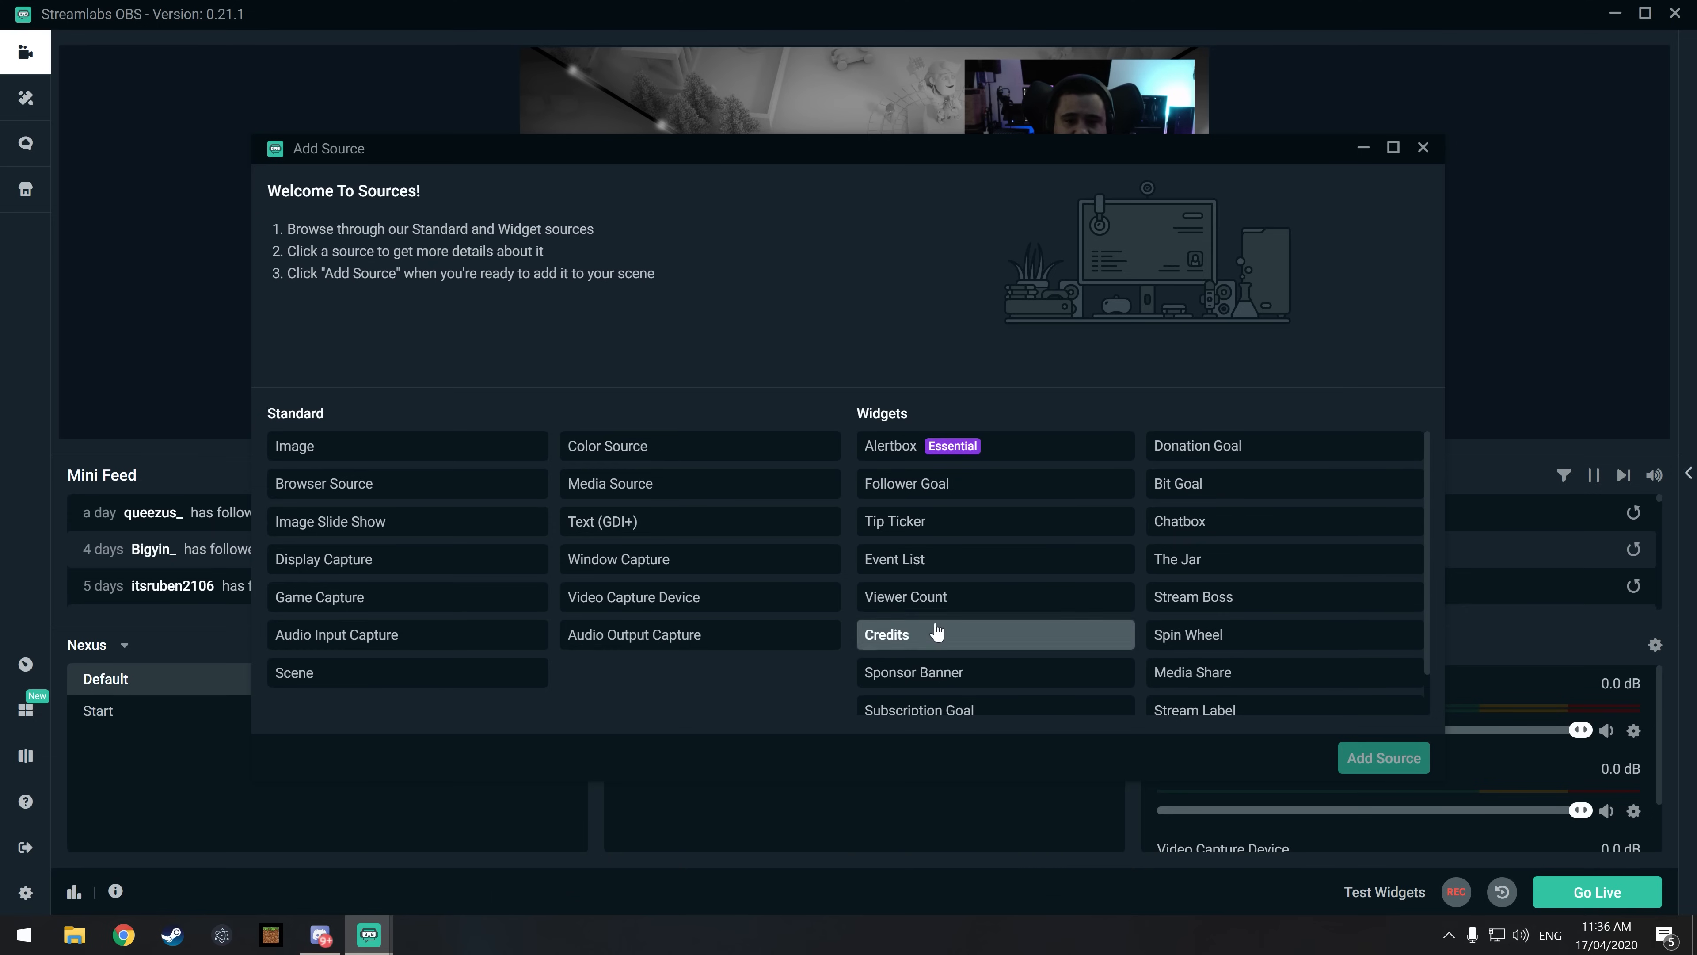
pyautogui.click(1018, 453)
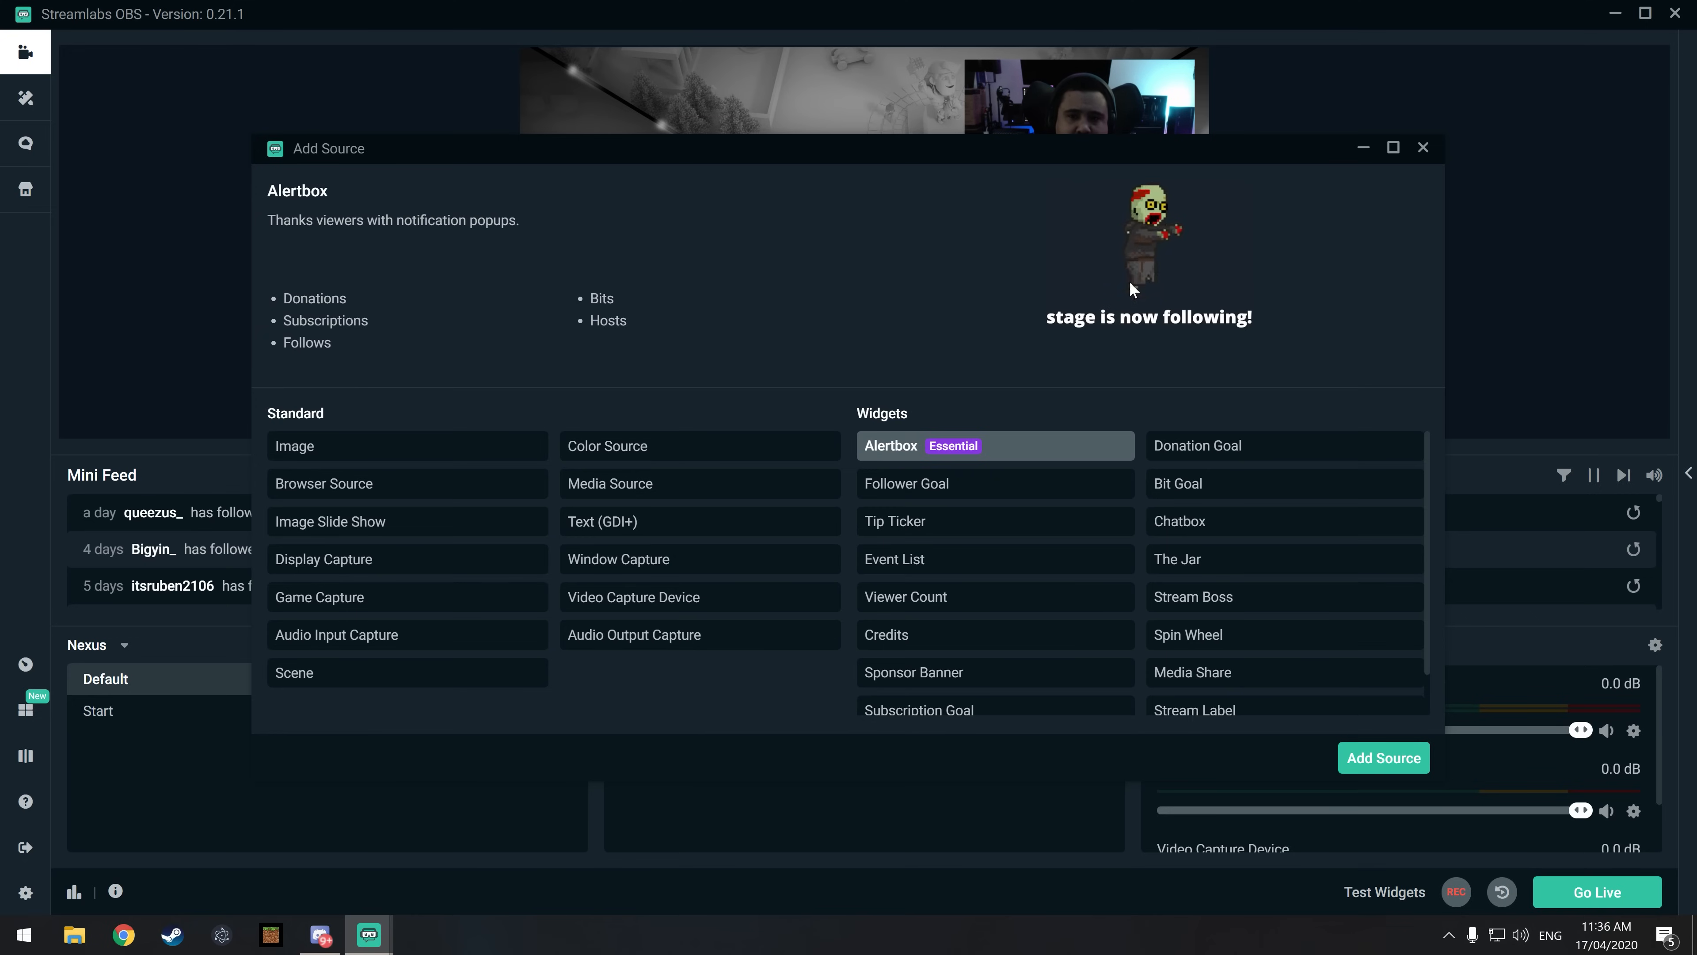
pyautogui.click(1383, 758)
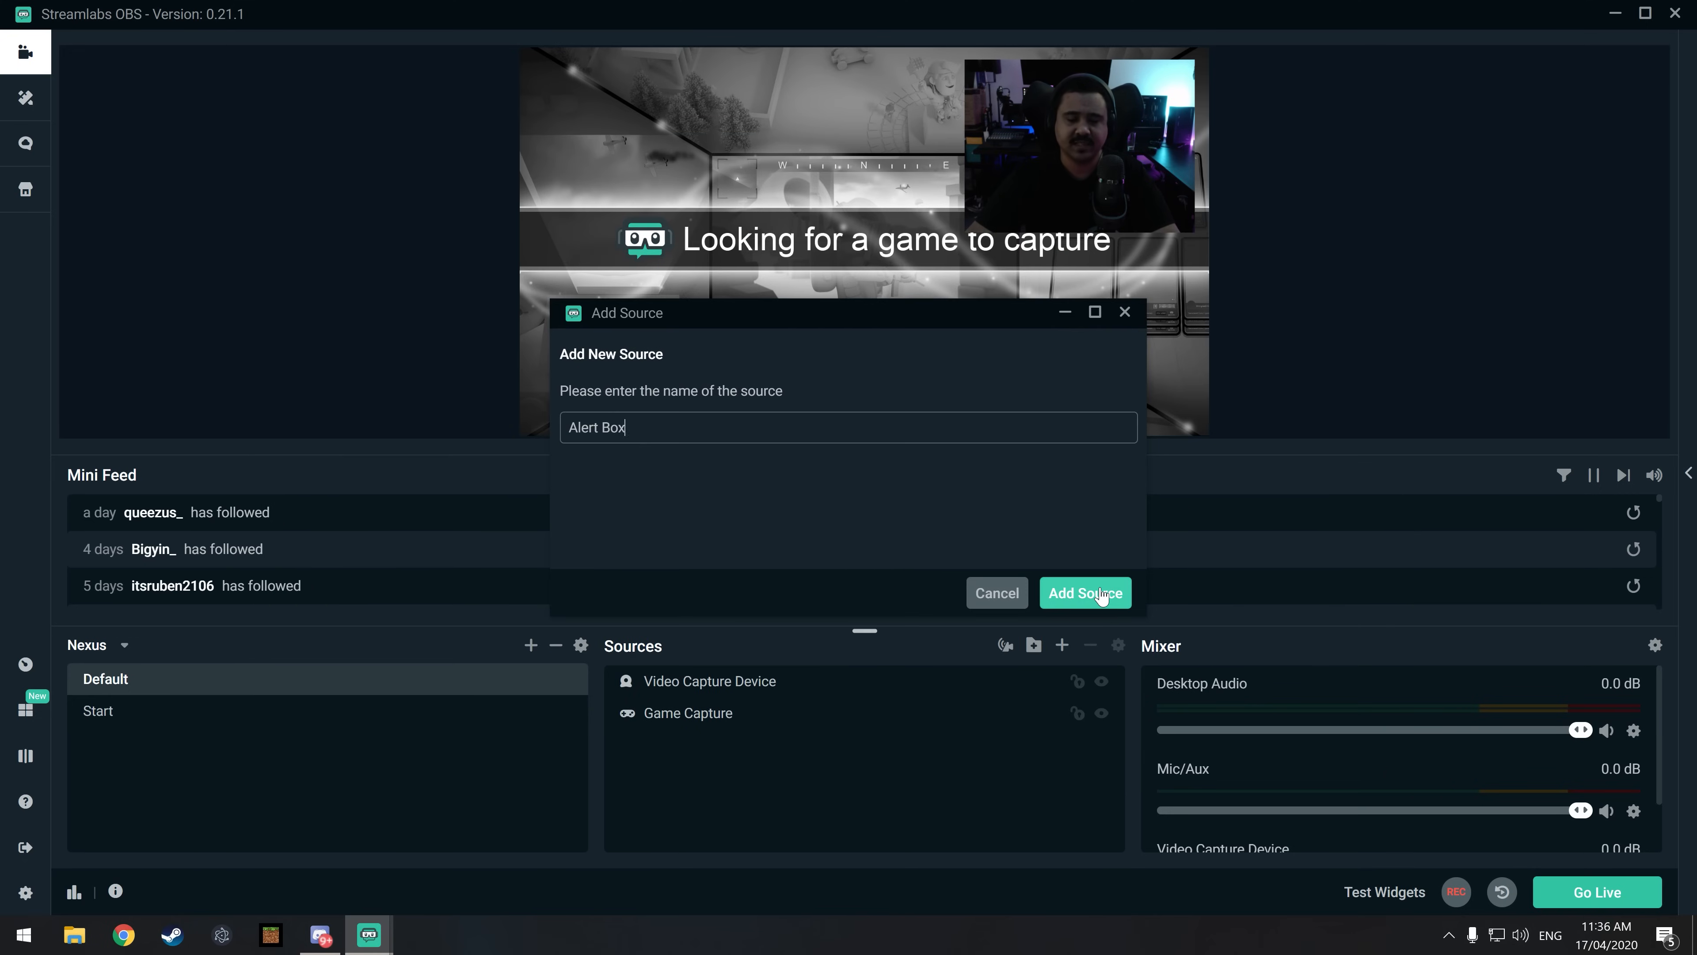
pyautogui.click(1085, 593)
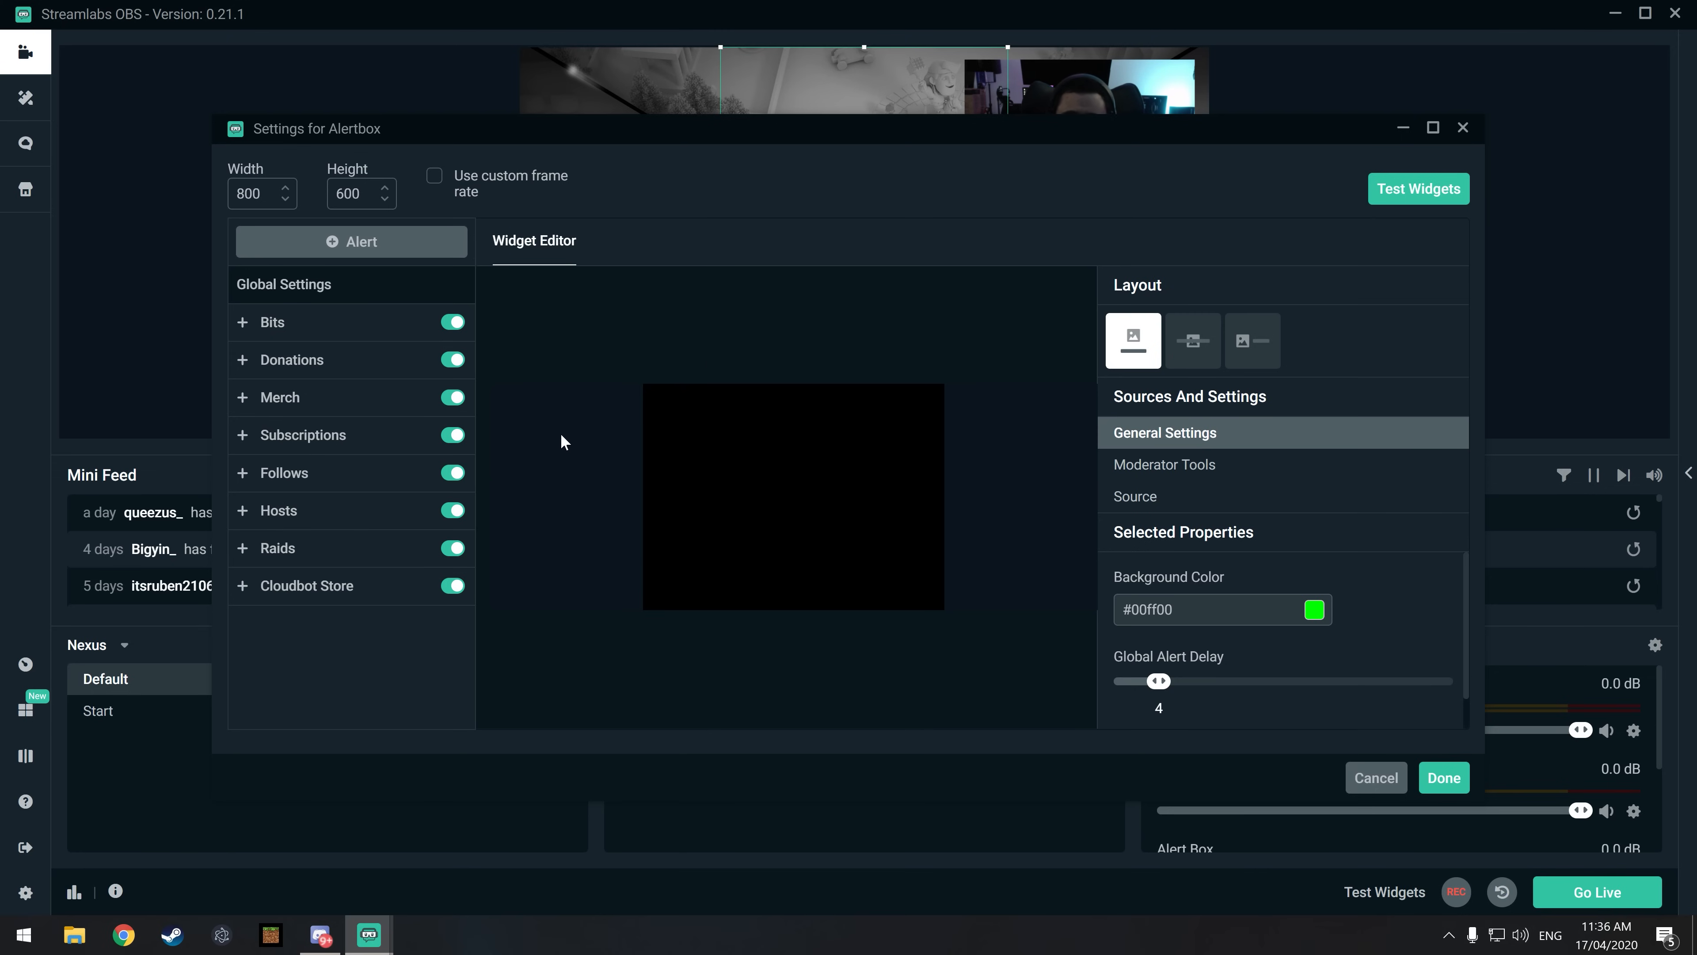
# Step: Play the test donation, subscription and follow alerts in the Alertbox widget settings
pyautogui.click(1417, 201)
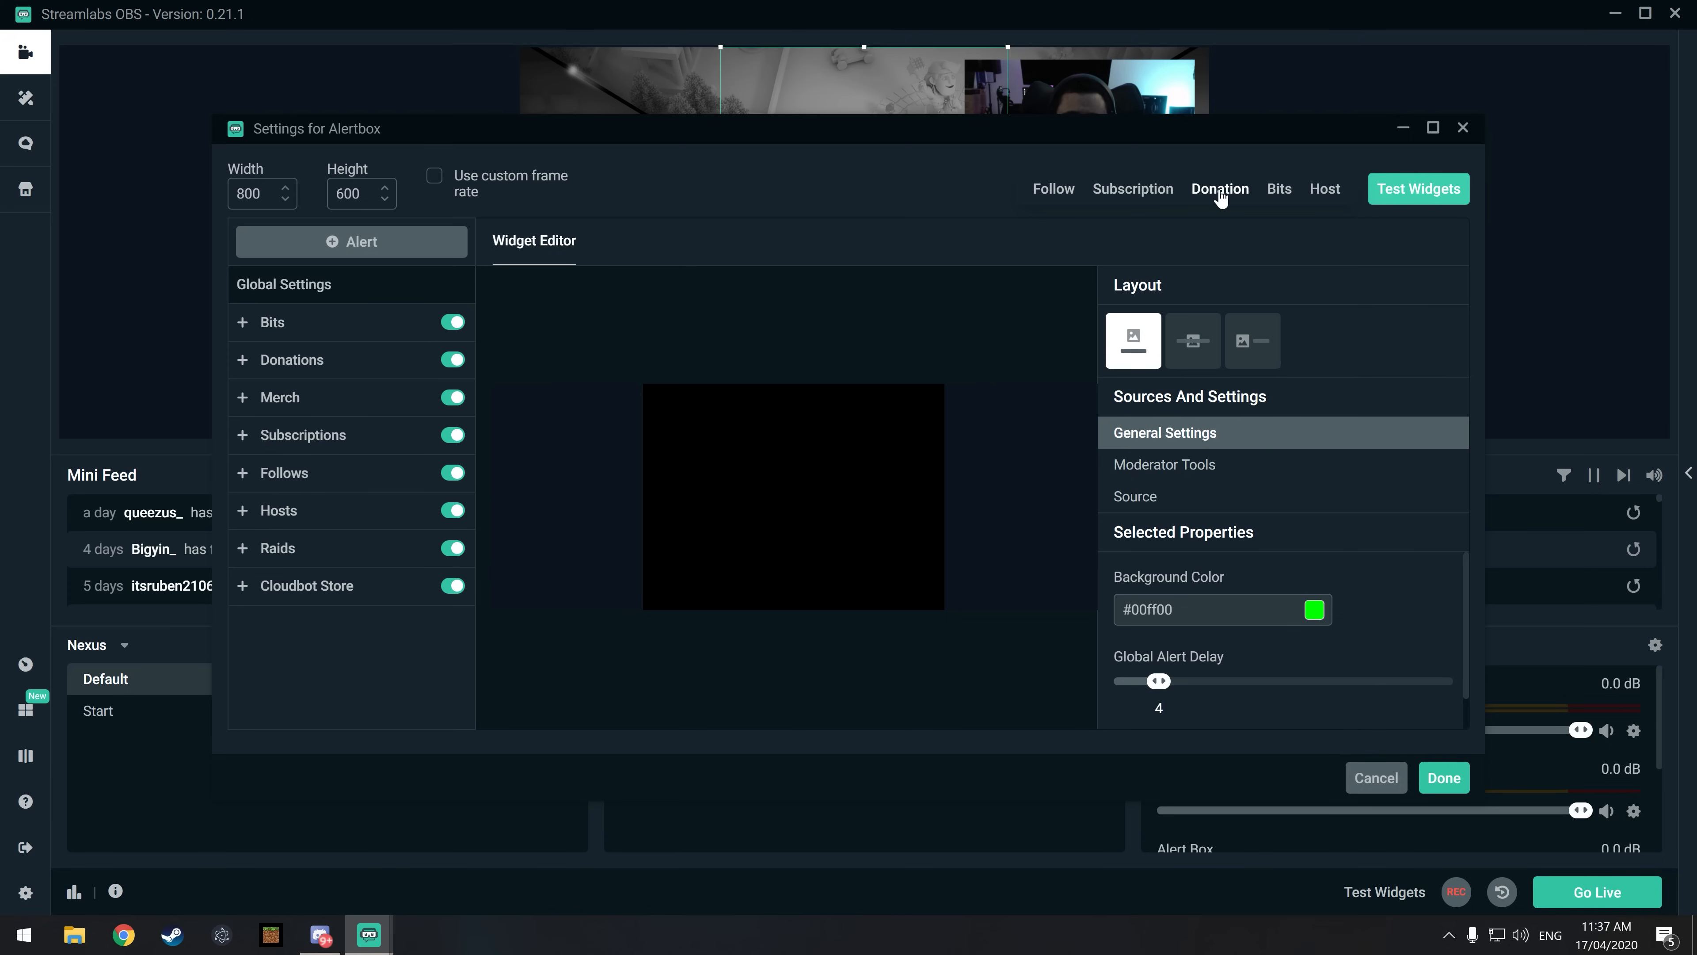
pyautogui.click(1233, 198)
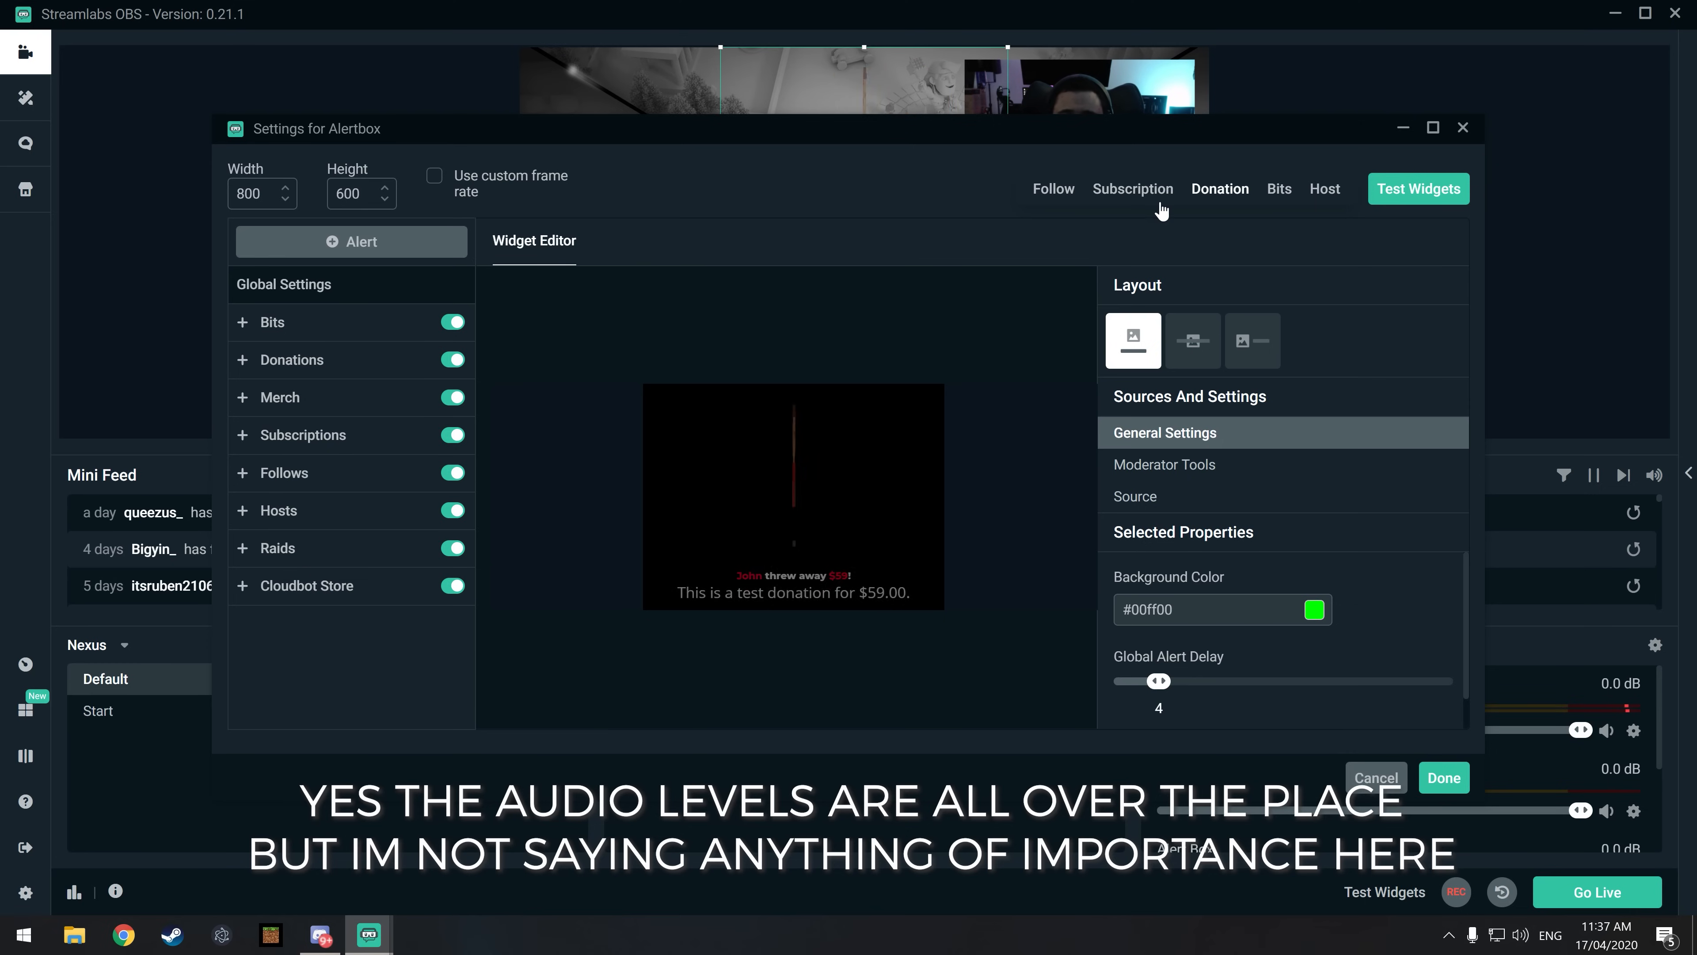
pyautogui.click(1122, 194)
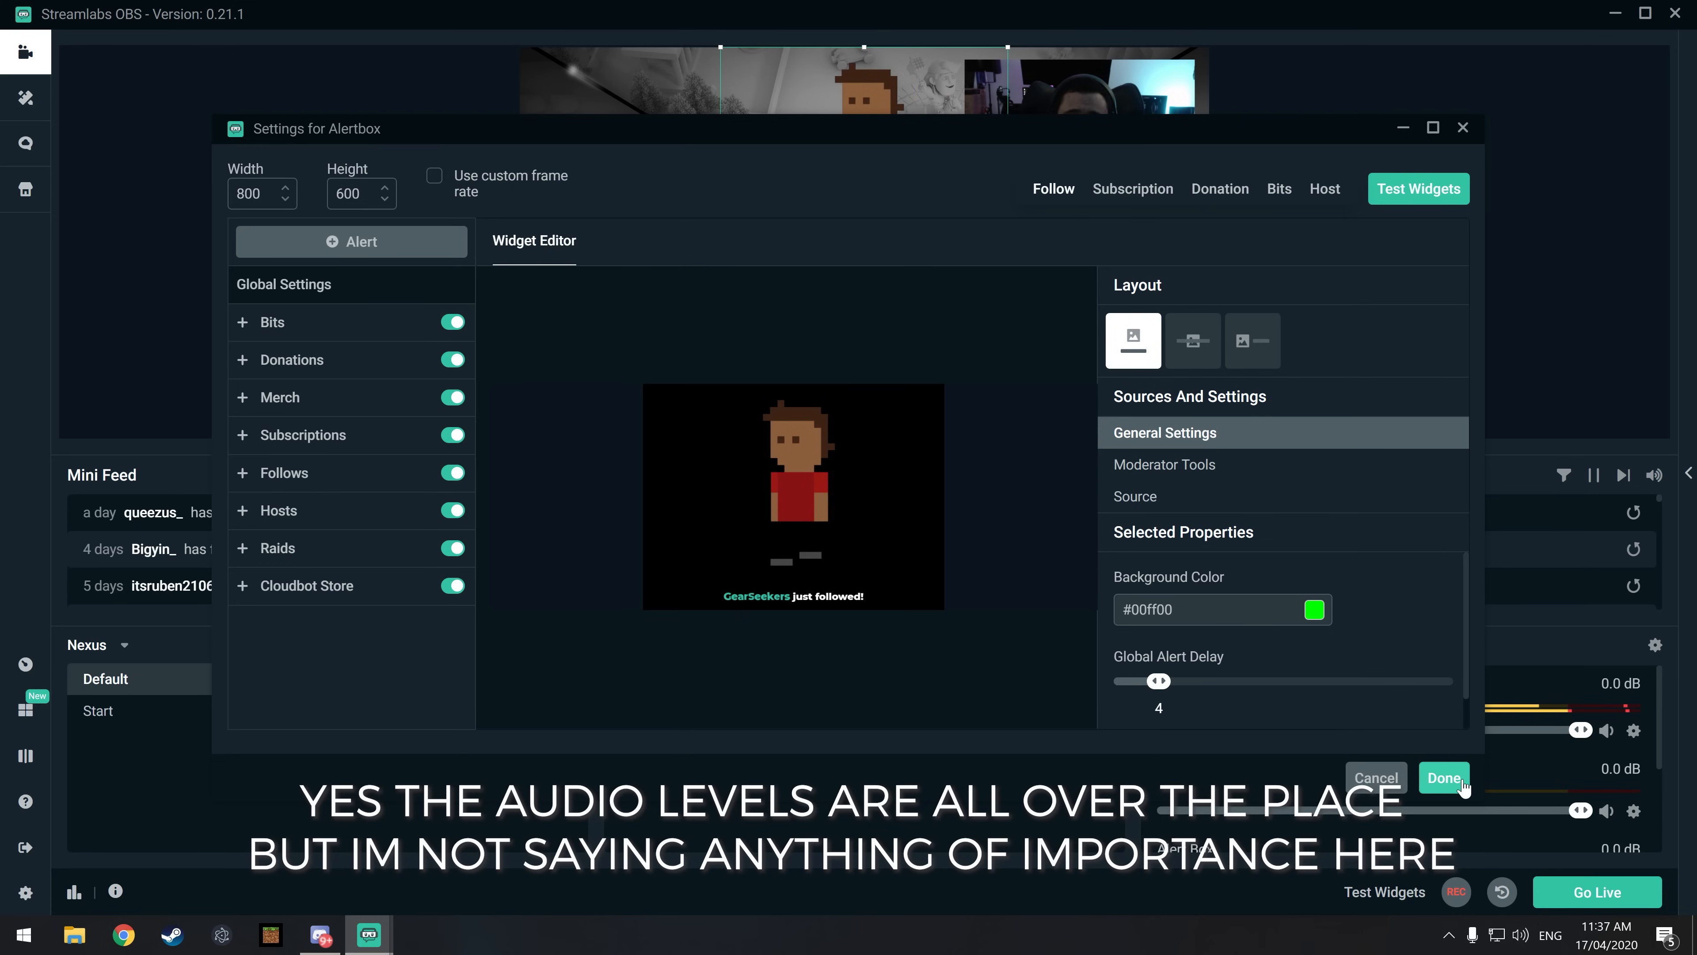
# Step: Accept the Alertbox widget settings, and move the Alert Box source to the canvas's upper-left area and scale it down
pyautogui.click(1444, 778)
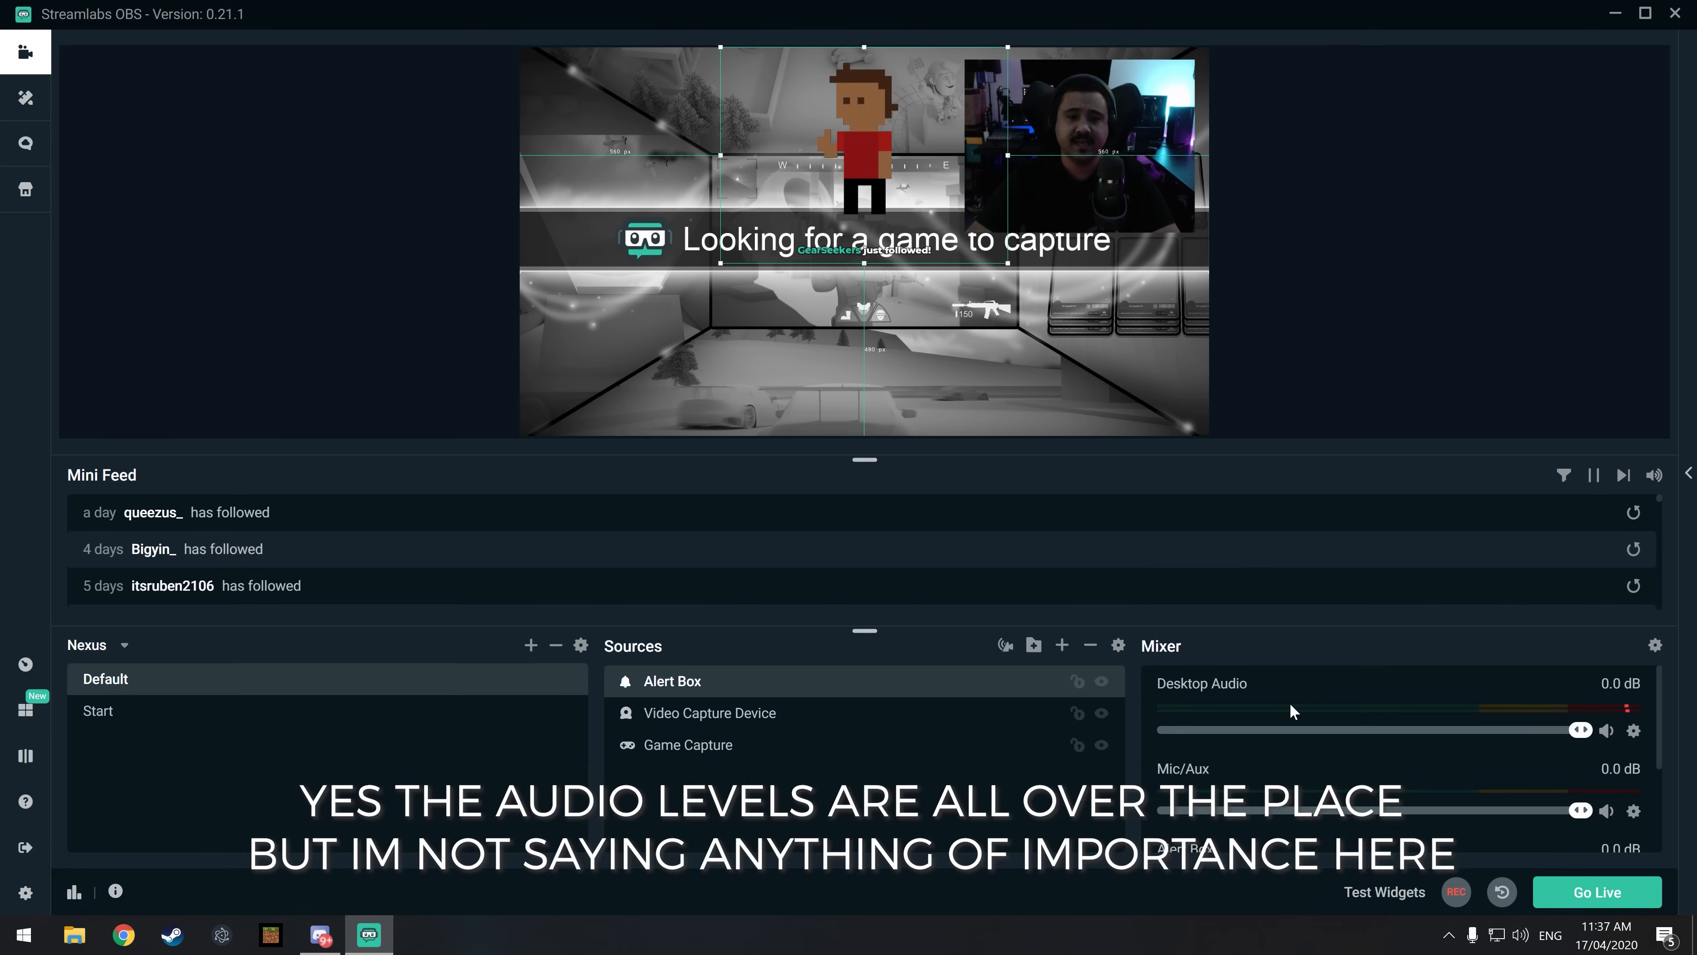
pyautogui.moveTo(723, 266); pyautogui.dragTo(769, 235)
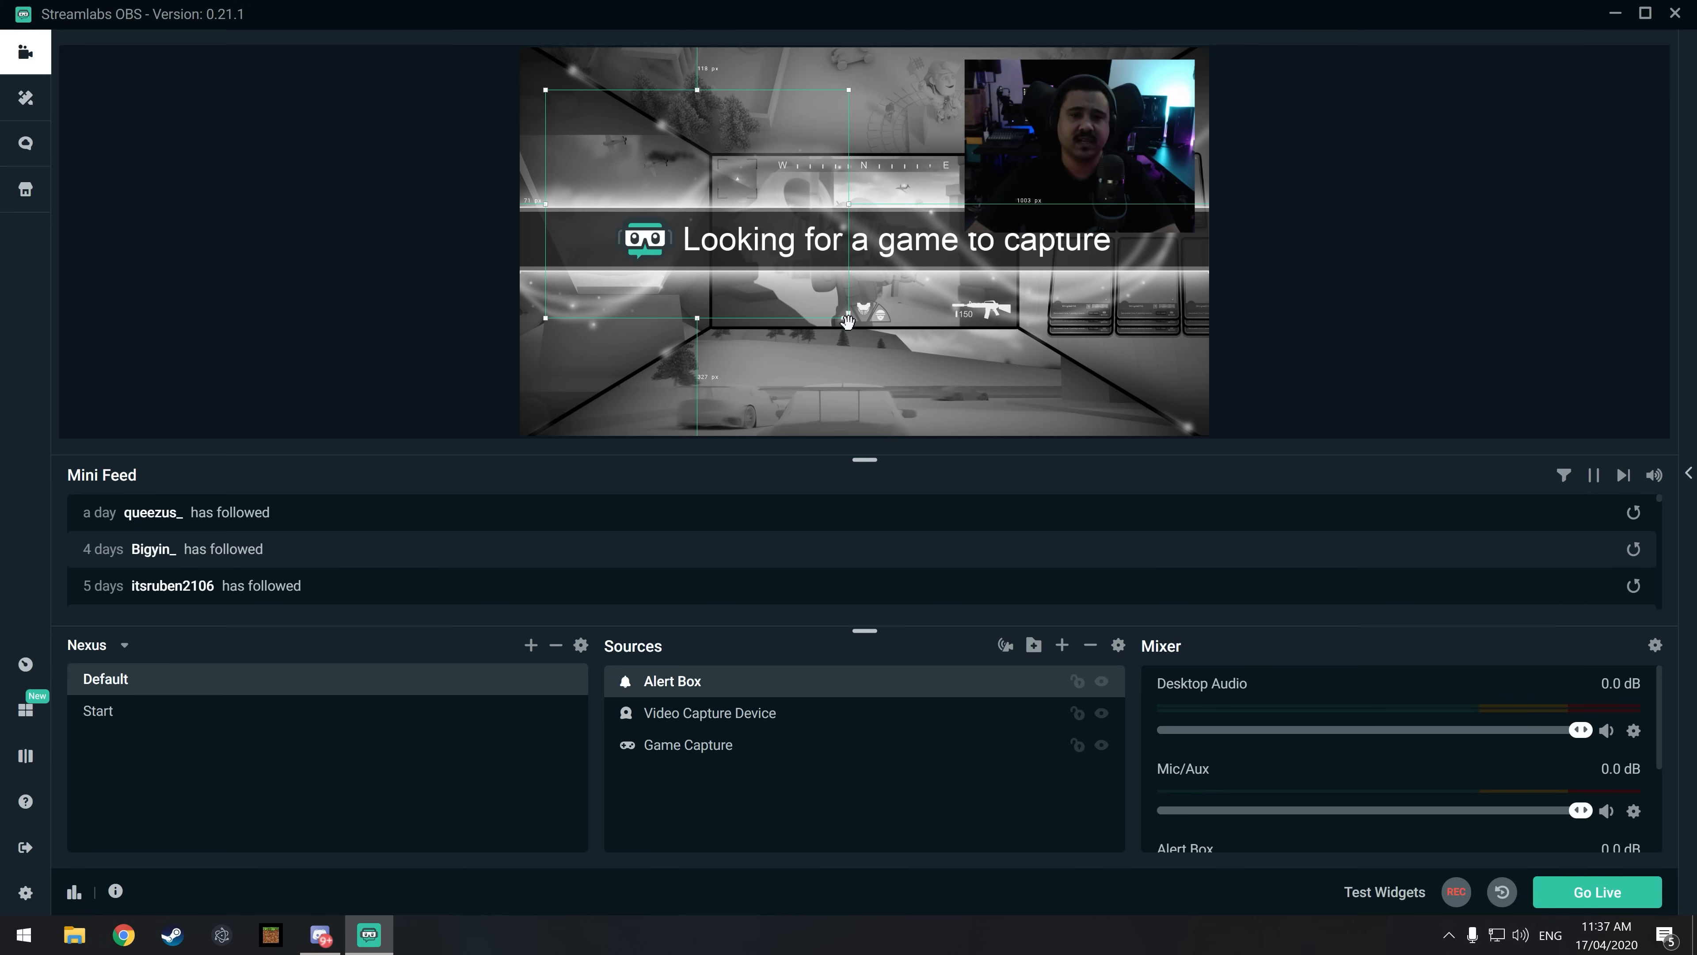
pyautogui.moveTo(848, 320); pyautogui.dragTo(600, 115)
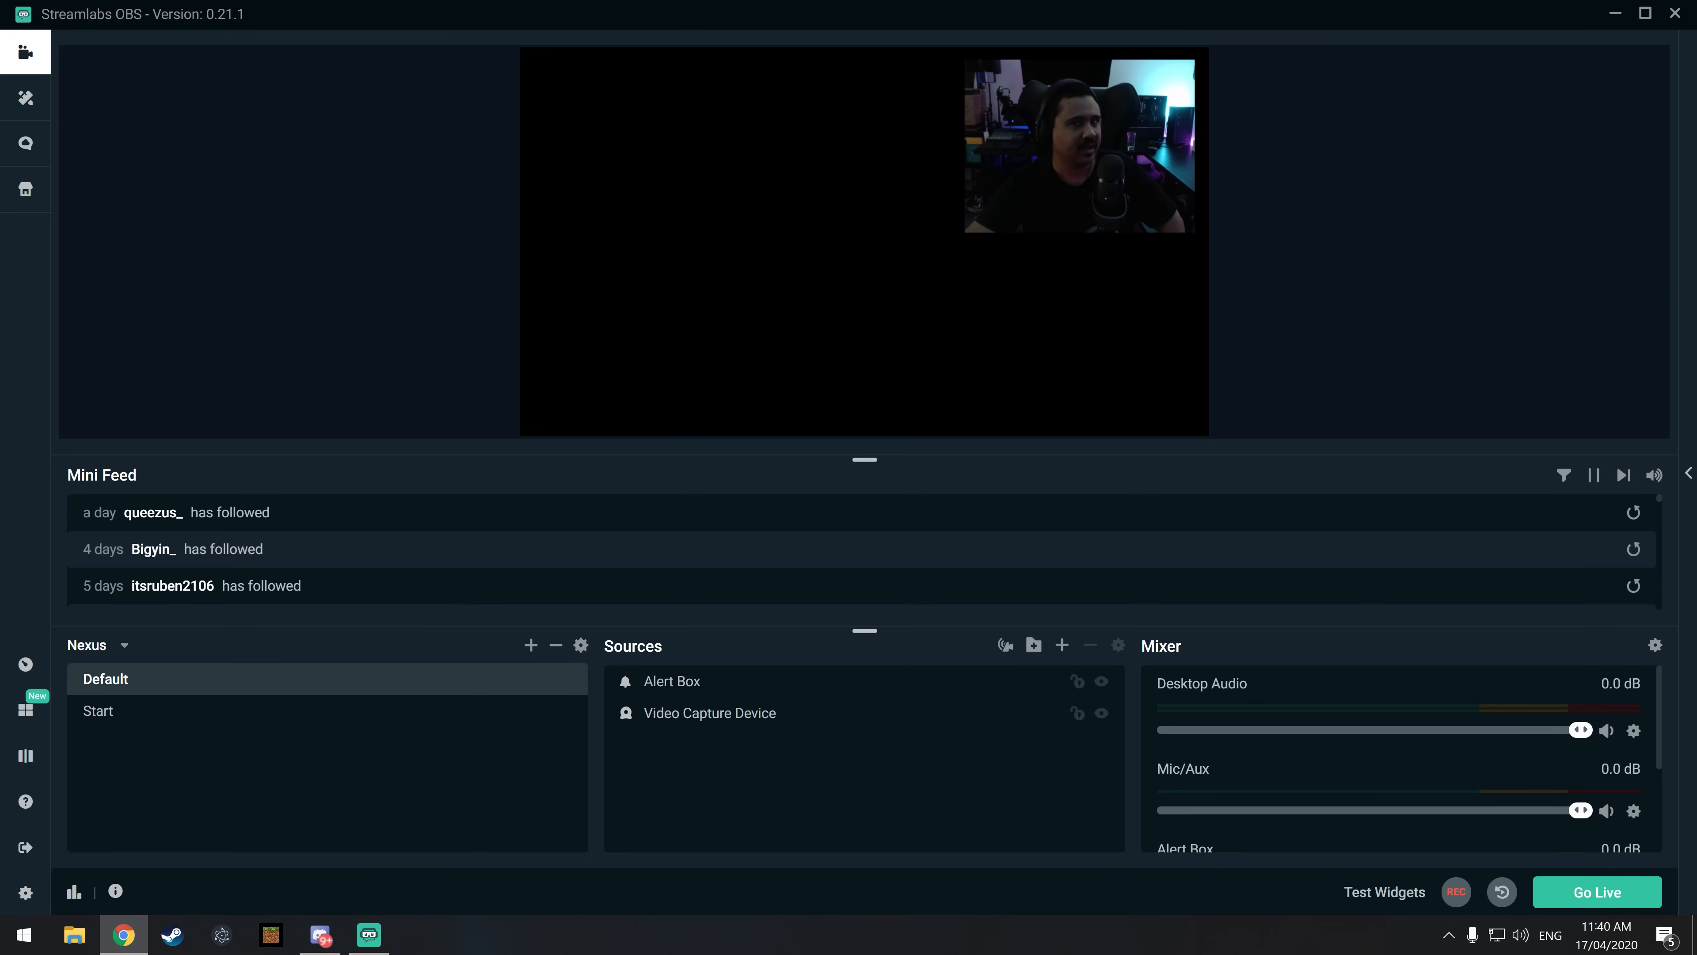
# Step: Examine the video resolution and FPS settings and the streaming output settings chosen by the automatic optimization
pyautogui.click(1493, 289)
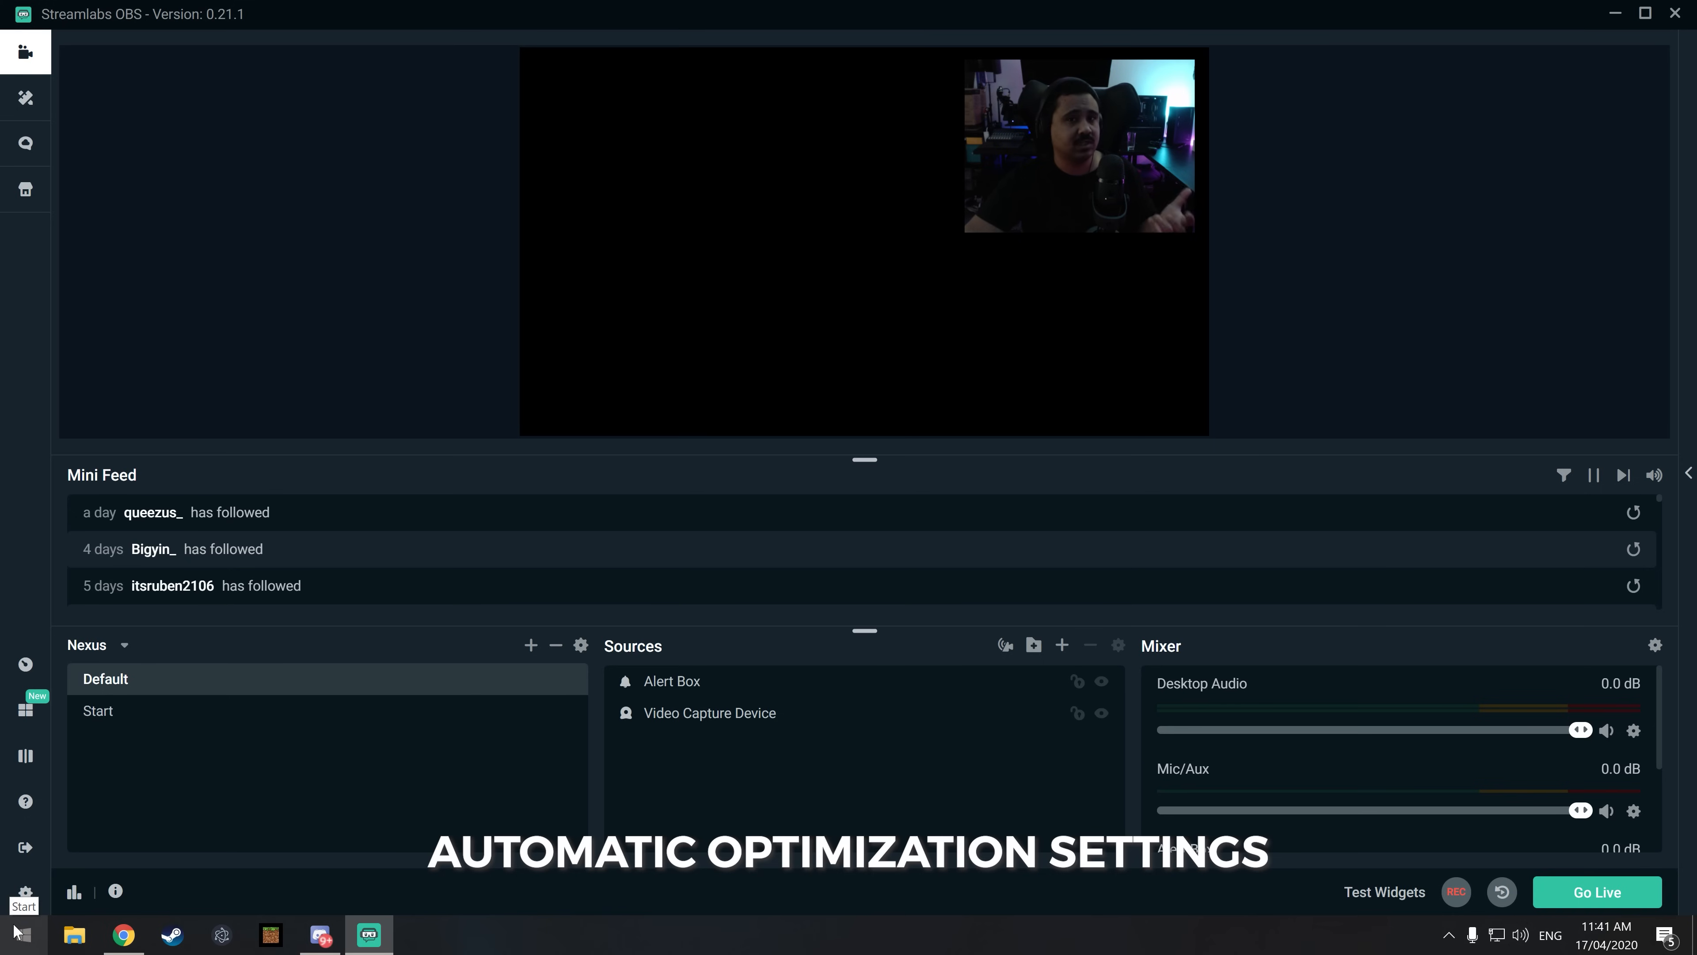
pyautogui.click(25, 893)
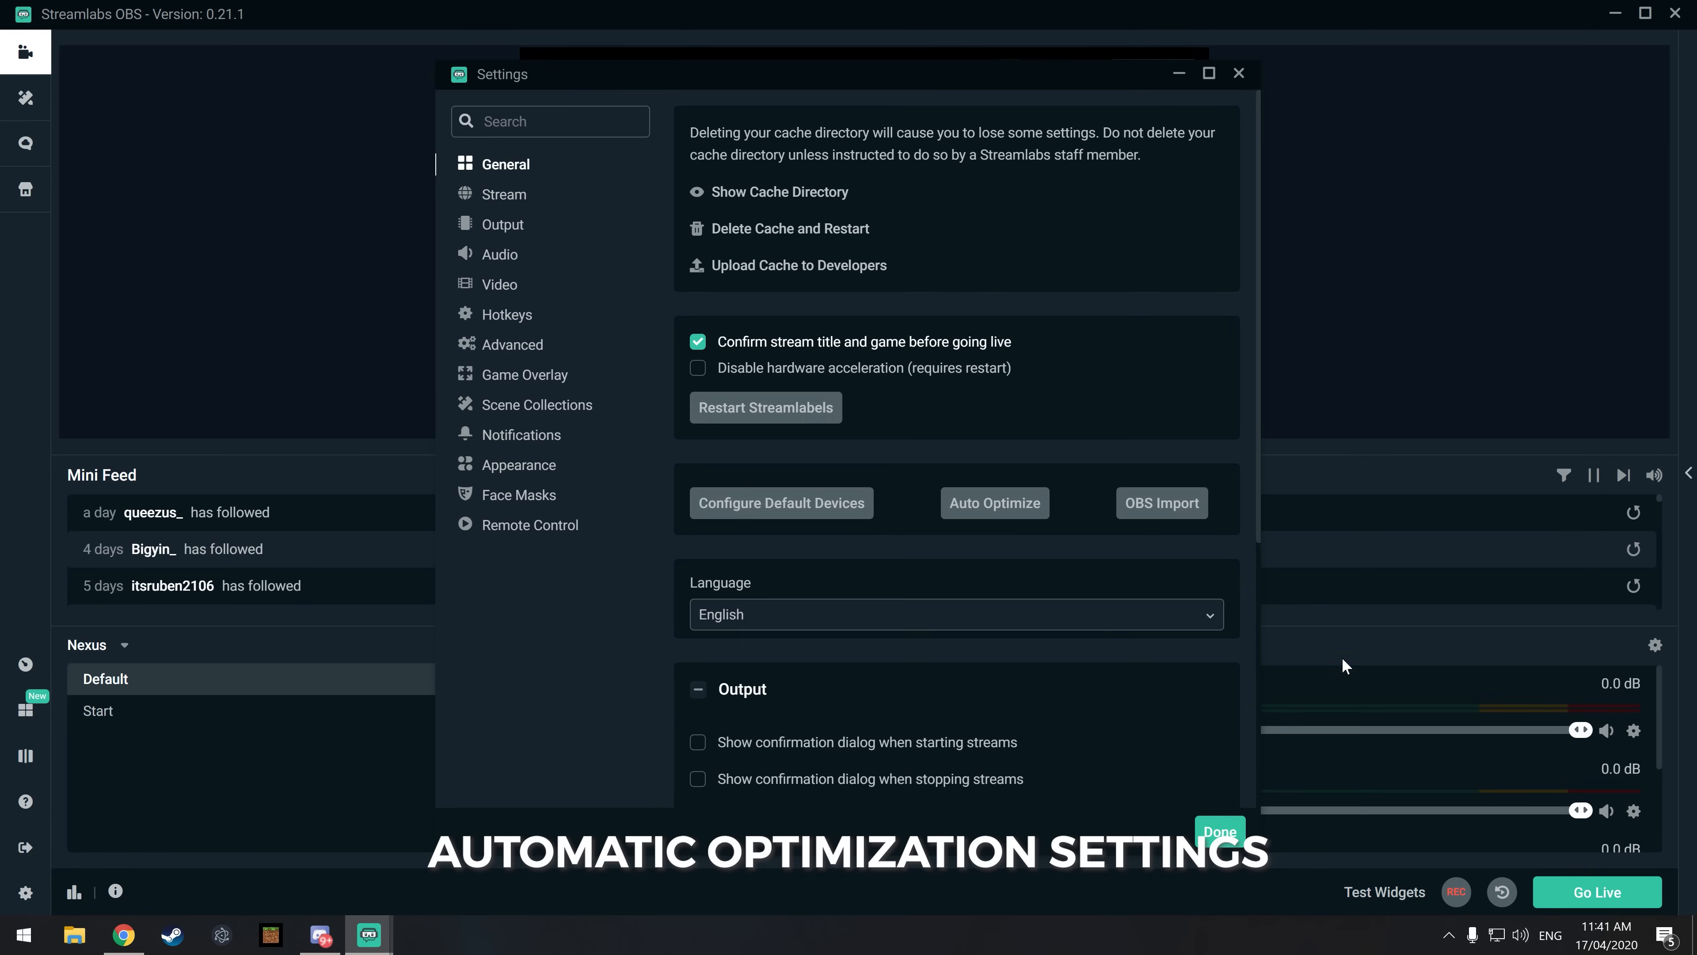
pyautogui.click(509, 285)
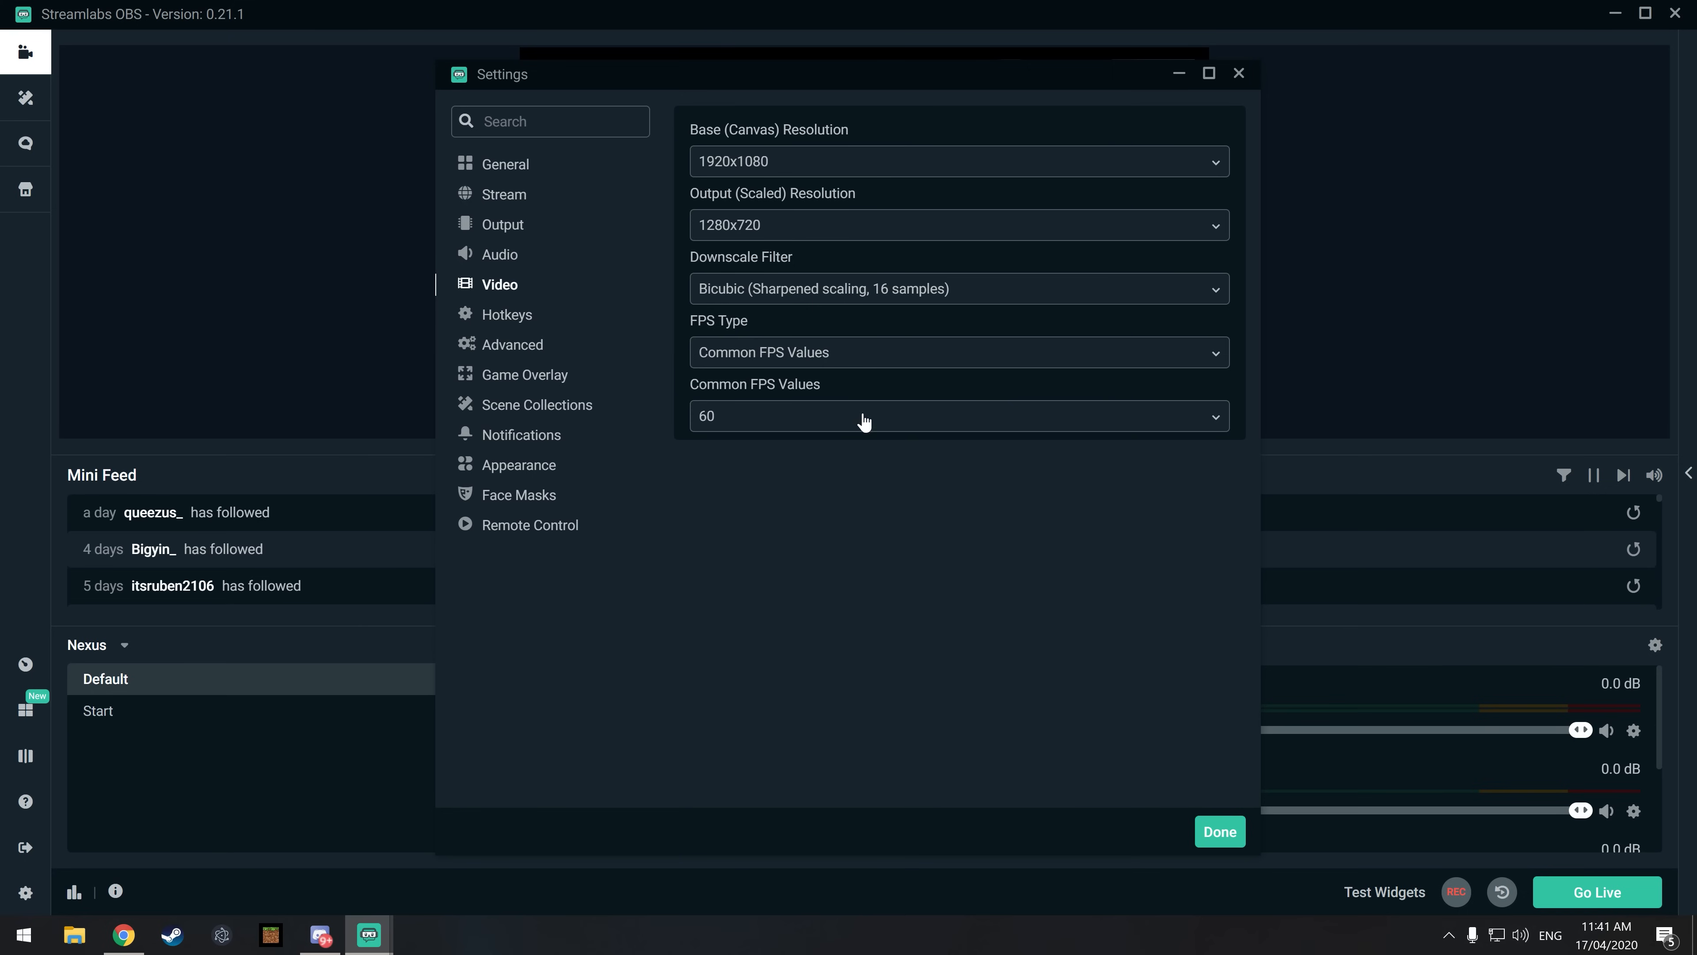
pyautogui.click(503, 225)
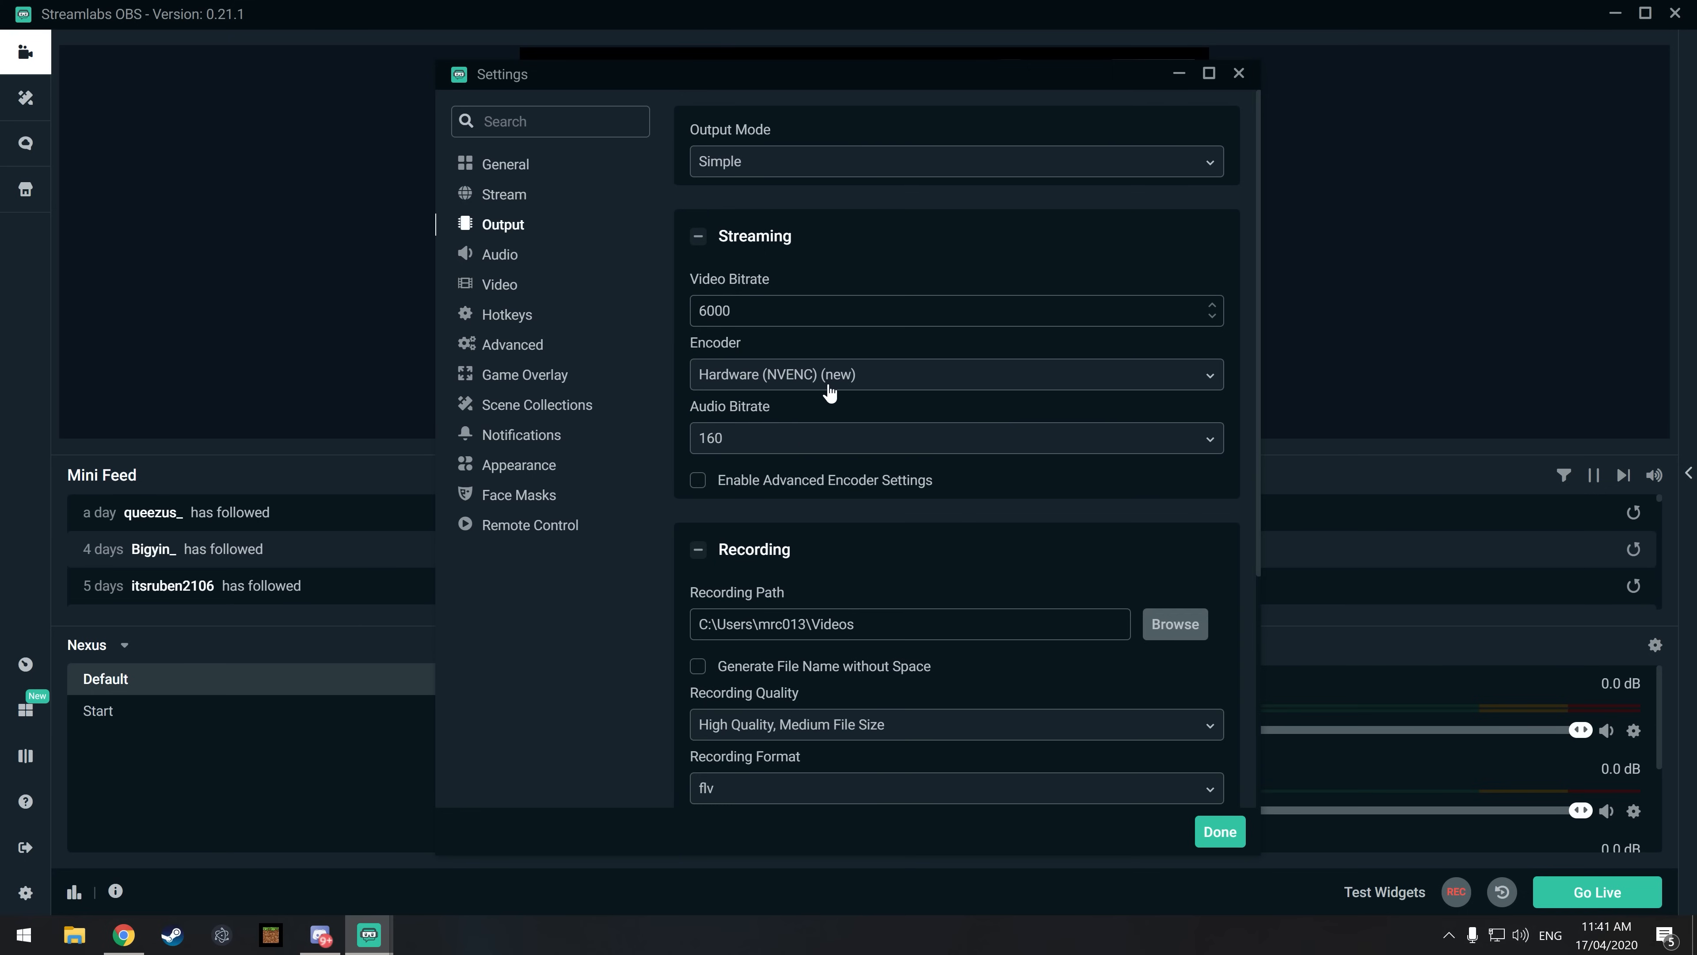